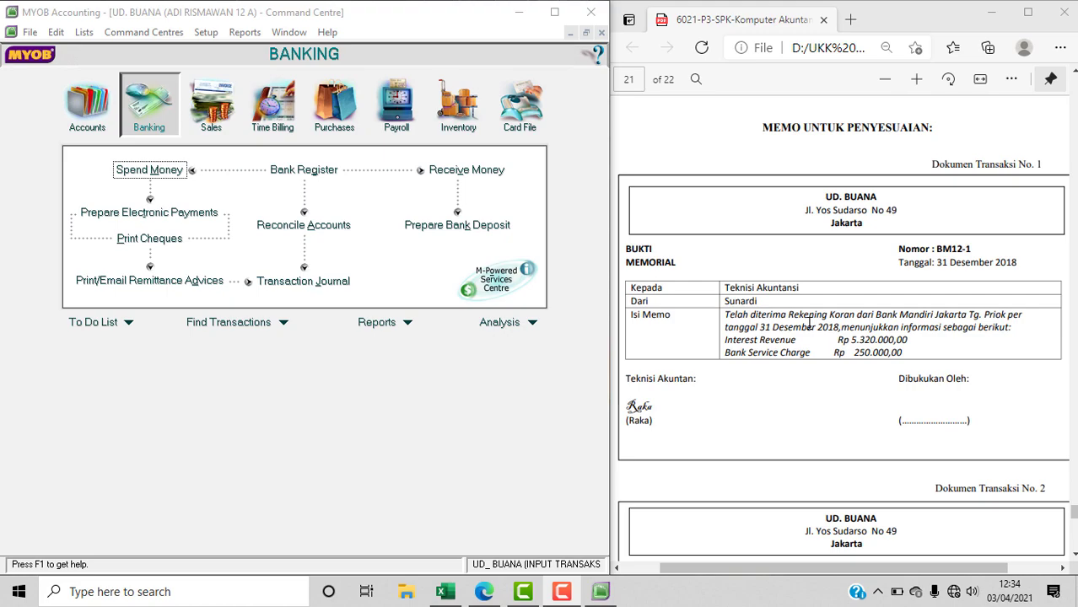
- Start a bank reconciliation for account 1-1100 Cash In Bank with bank statement date 31/12/2018
left_click(157, 113)
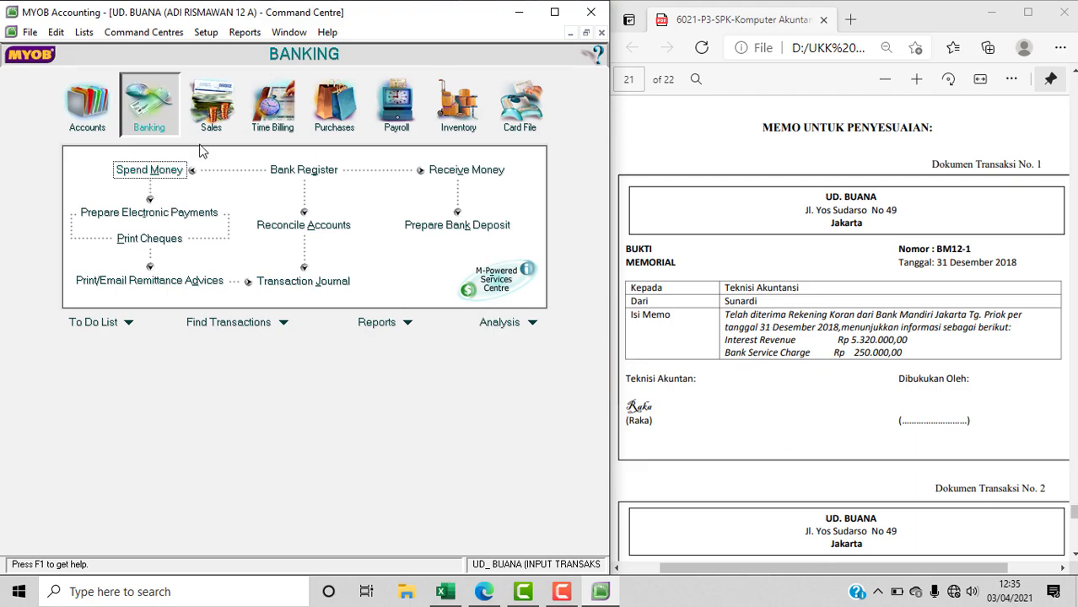
left_click(309, 232)
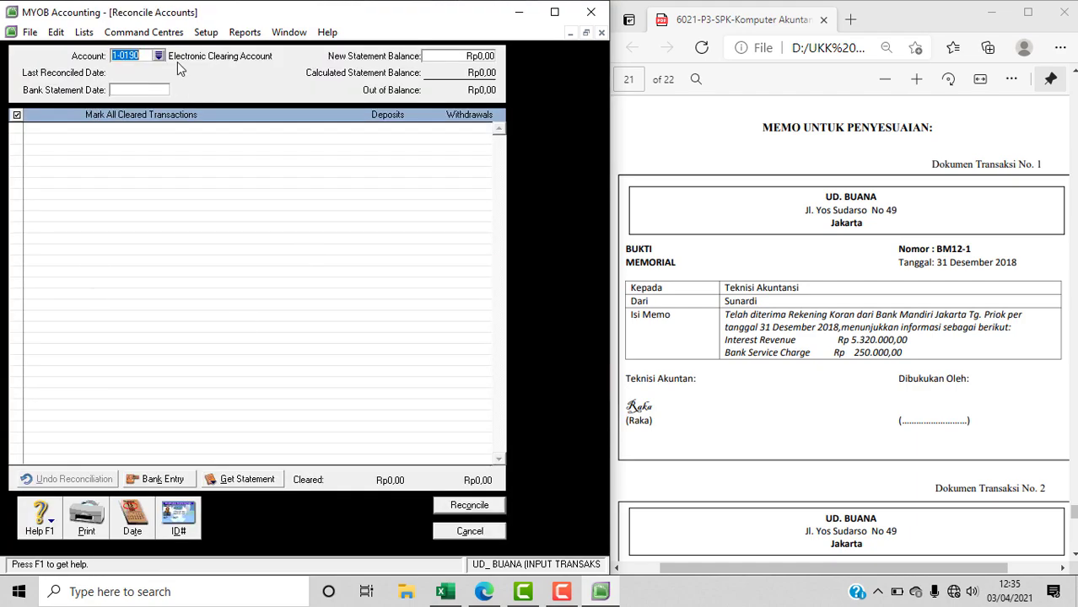
left_click(158, 56)
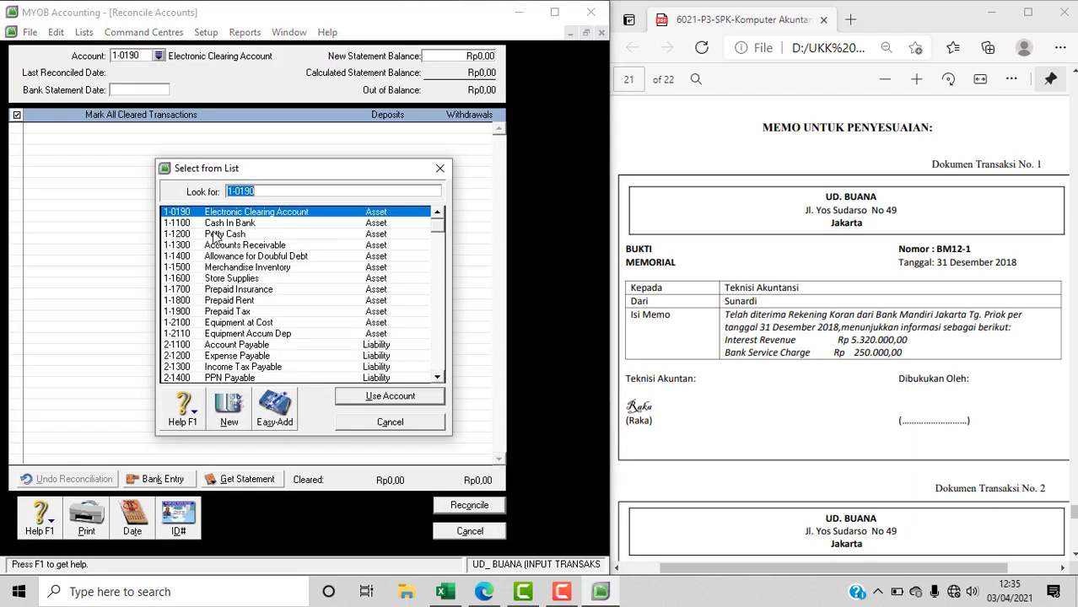
left_click(224, 224)
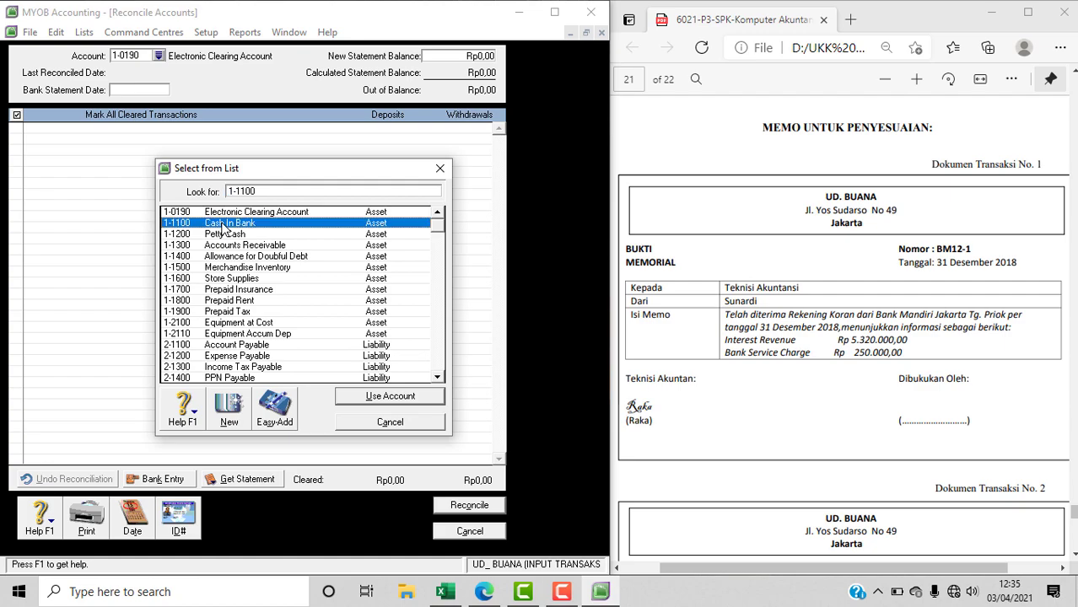
left_click(406, 395)
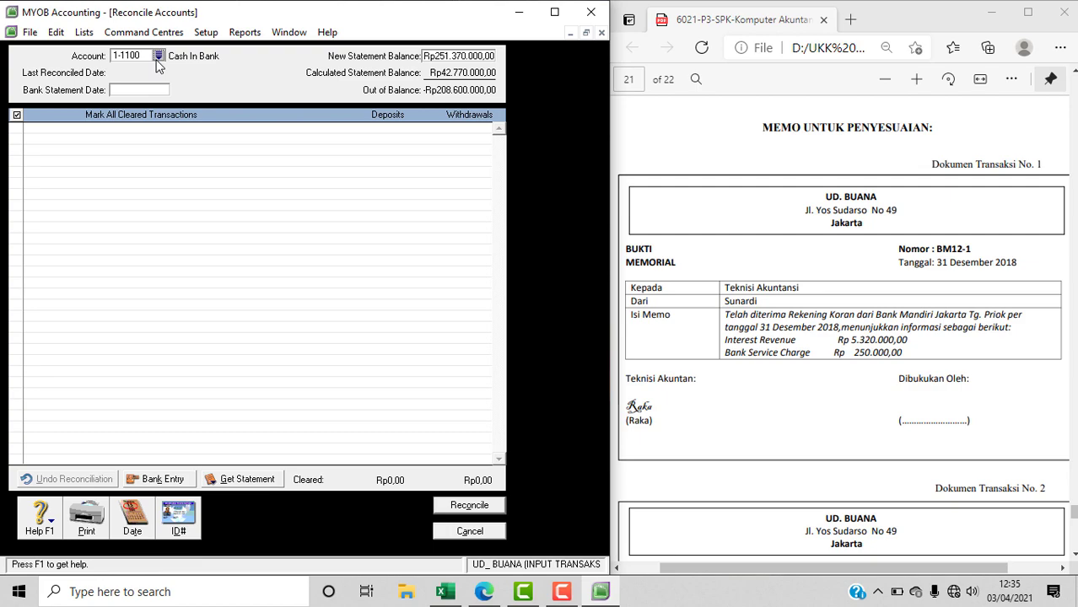
left_click(147, 90)
type("31/12/2018")
key("Tab")
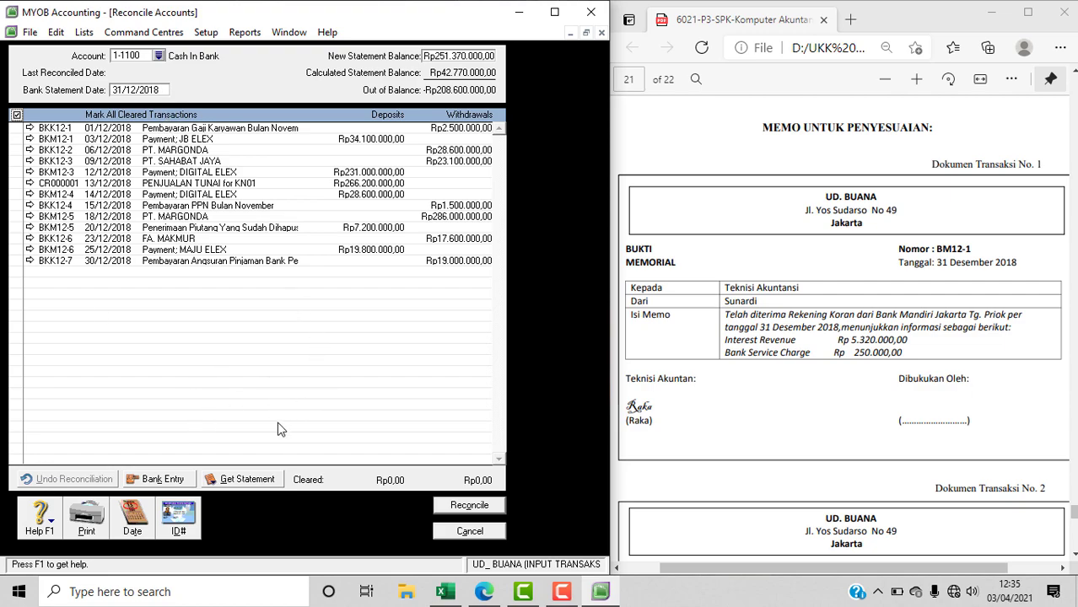
- Enter a bank service charge adjustment of 250000 with ID BM12-1, expense account 9-1200 Bank Service Charge and memo PENYESUAIAN 1
left_click(160, 479)
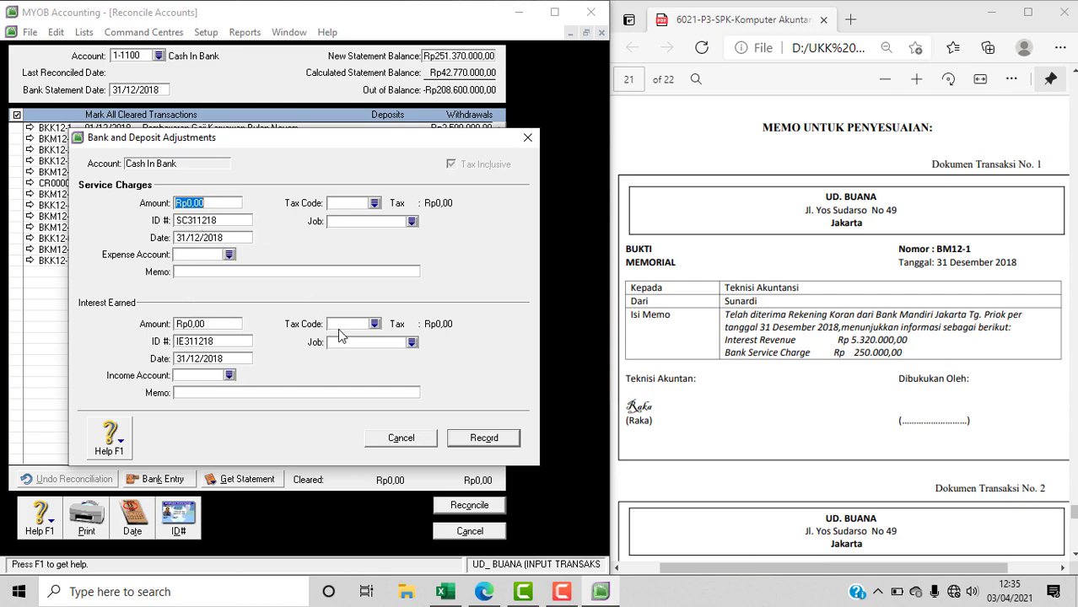
type("250000")
key("Tab")
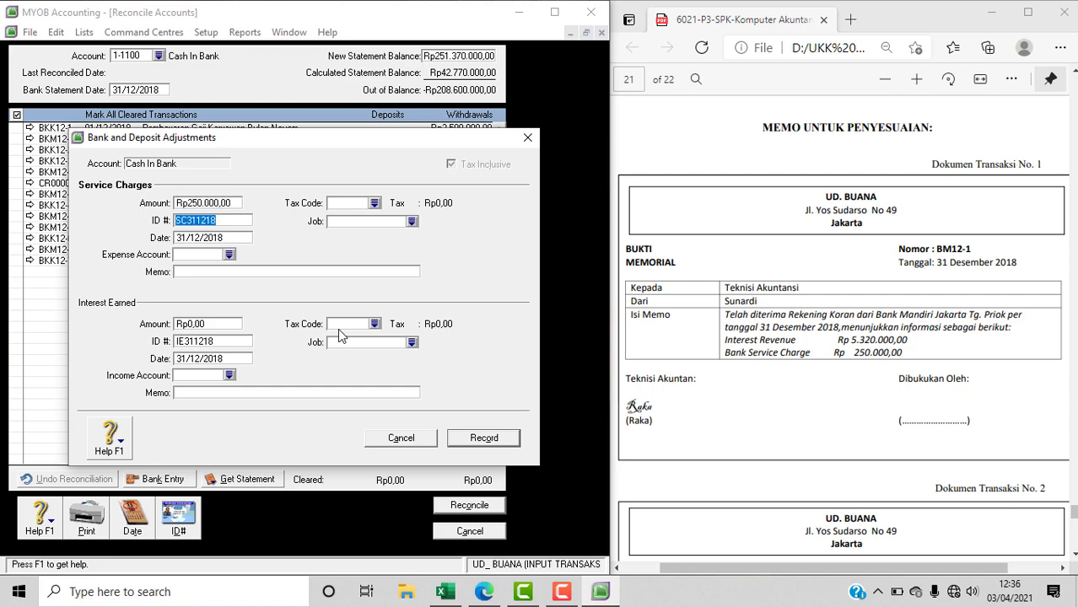
type("BM12-1")
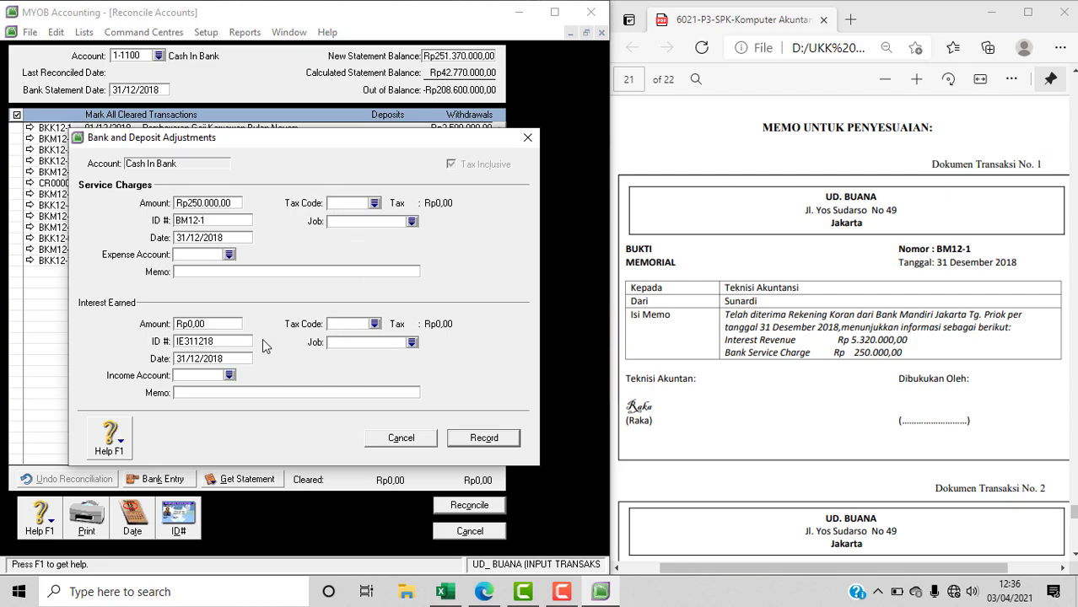
left_click(229, 255)
left_click(247, 378)
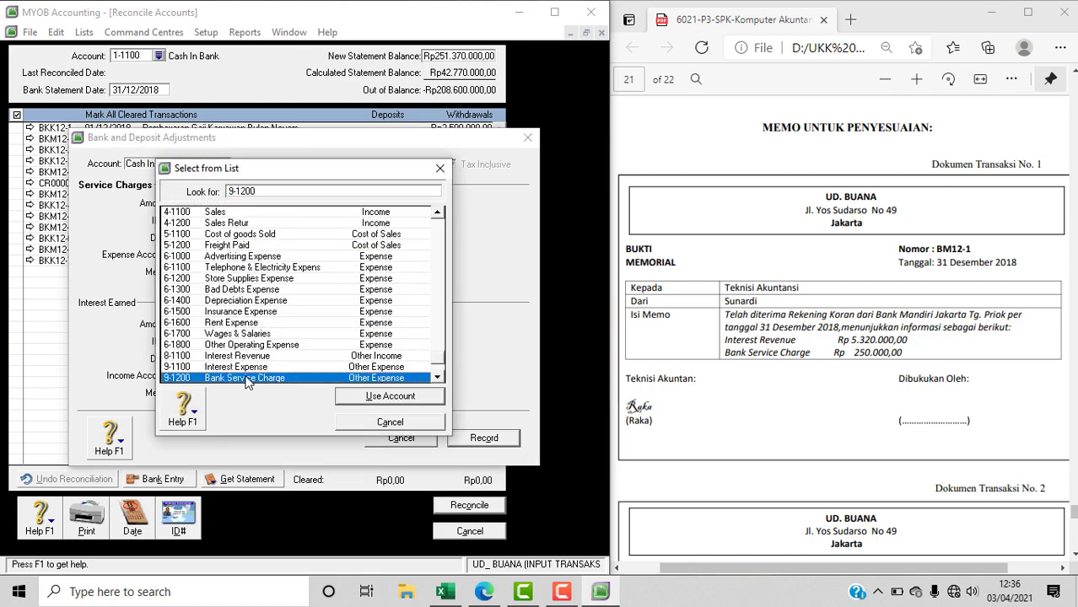
left_click(391, 400)
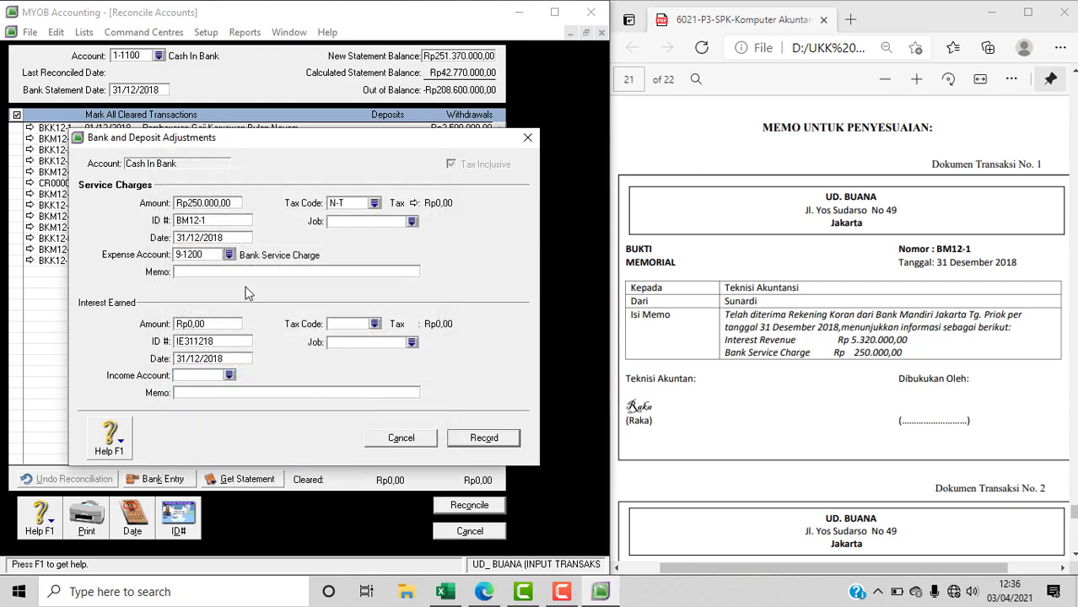
left_click(248, 272)
type("PENYESUAIAN 1")
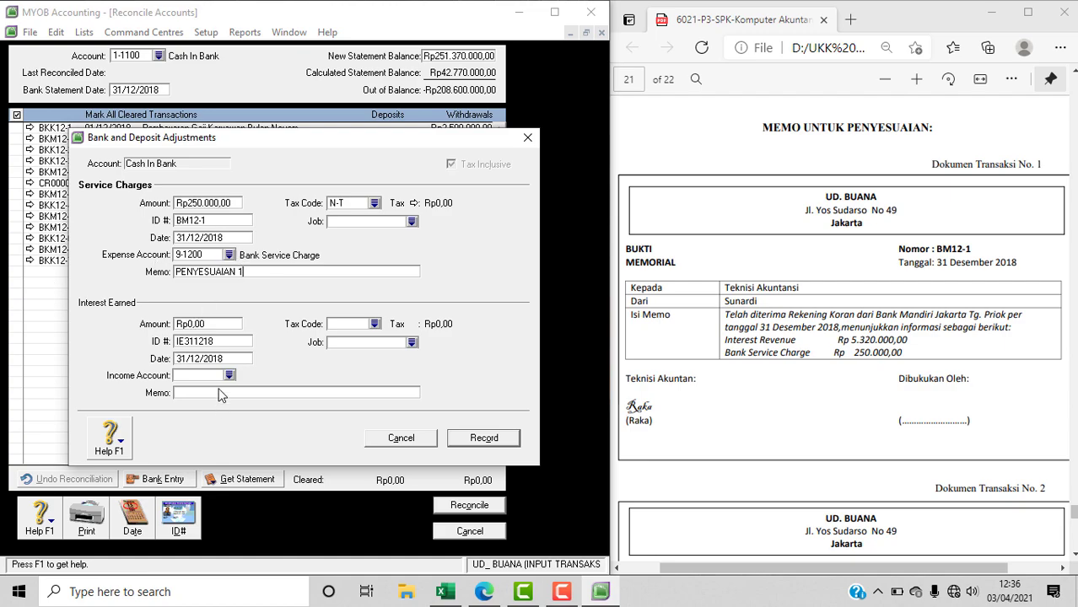
- Enter interest earned of 5320000 with ID BM12-1 and income account 8-1100 Interest Revenue
left_click(211, 324)
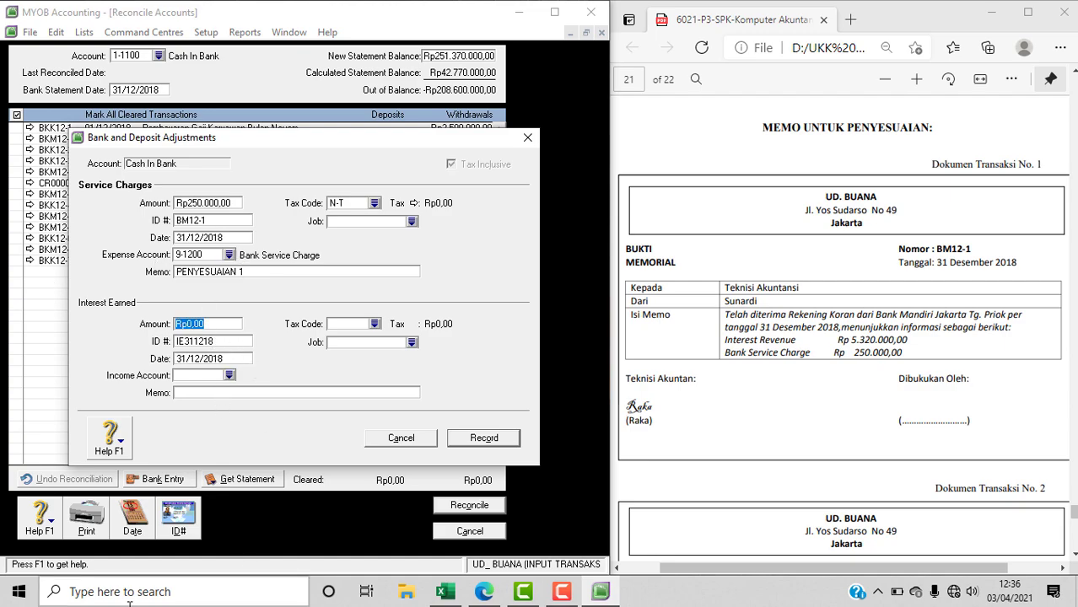
type("5320000")
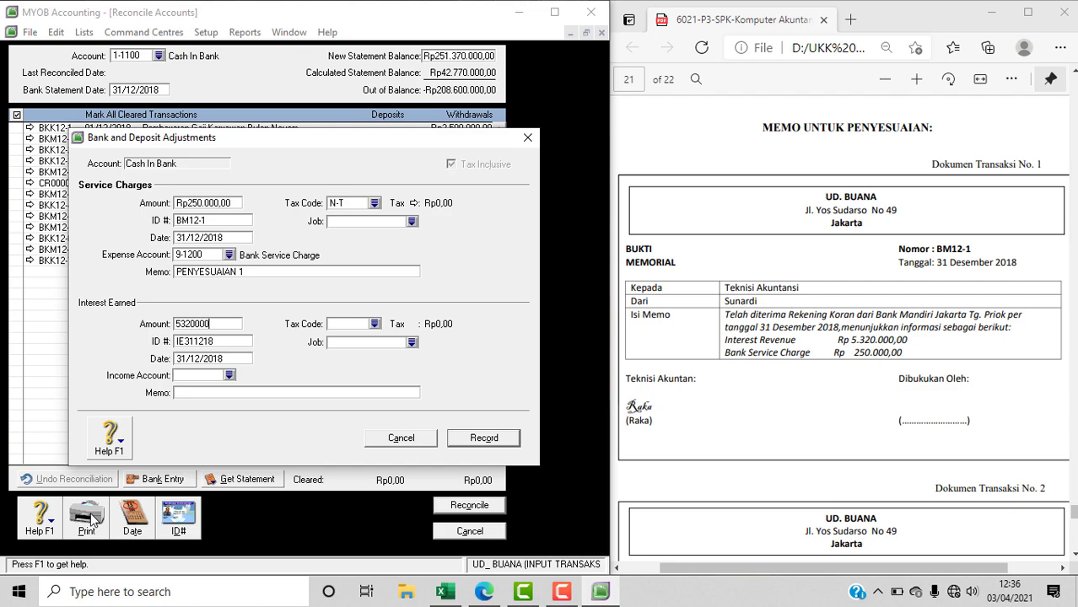
key("Tab")
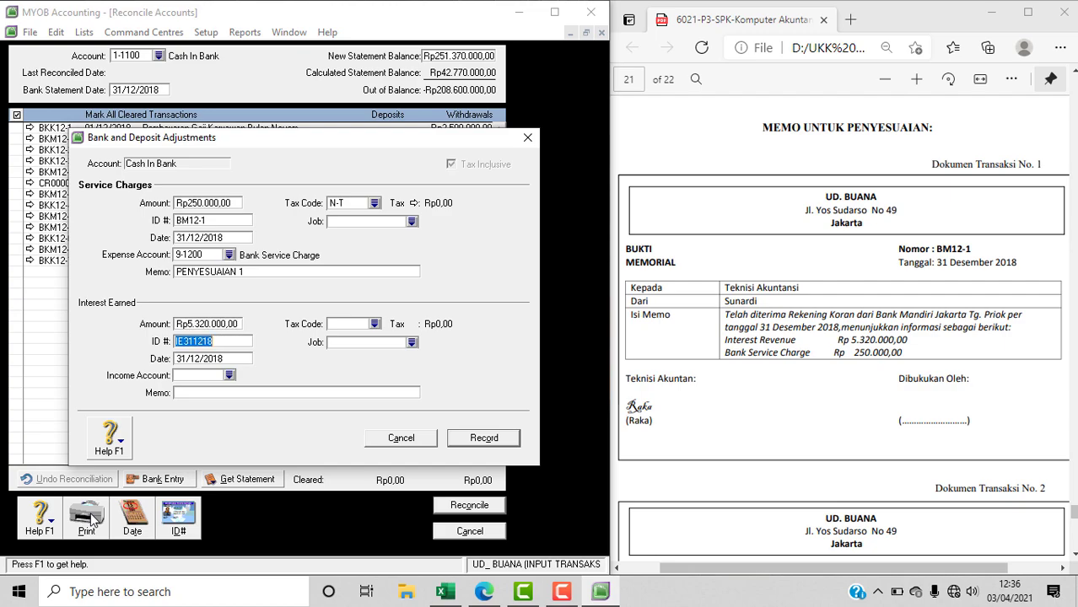
type("BM12-1")
left_click(229, 375)
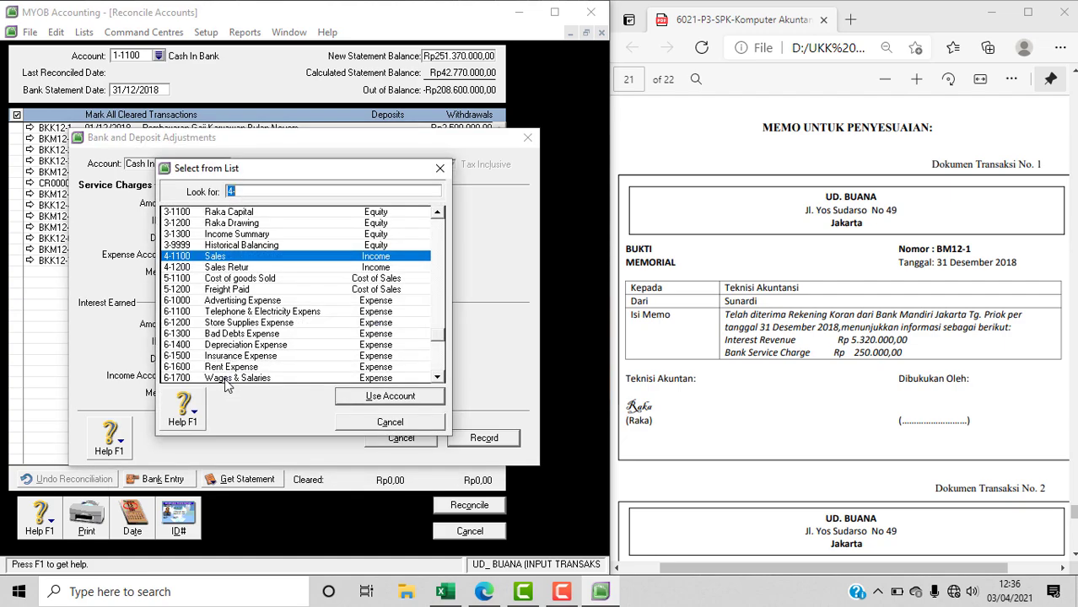
type("8")
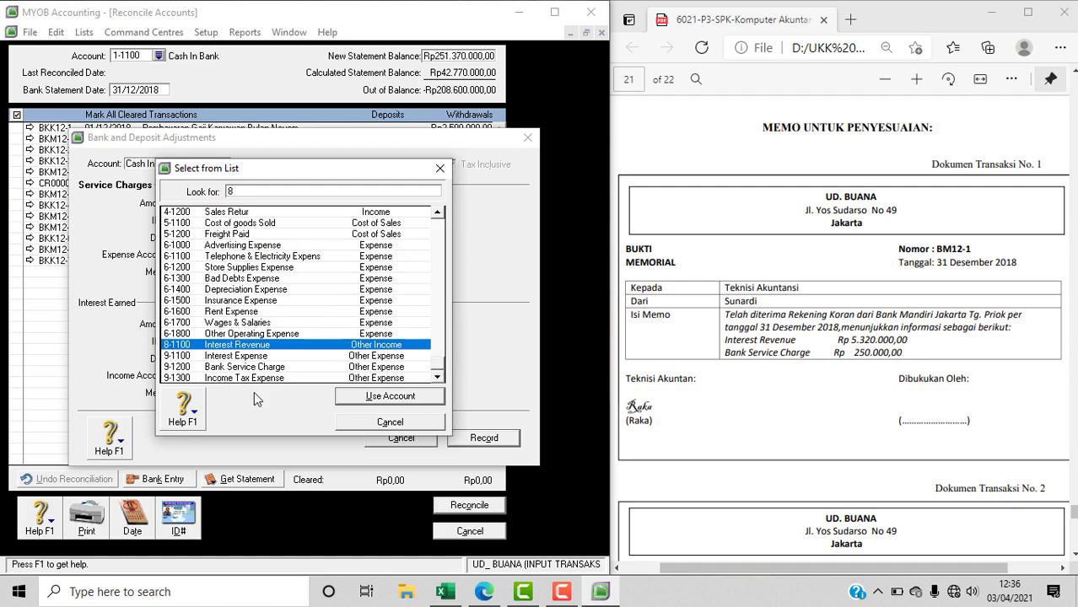
left_click(362, 402)
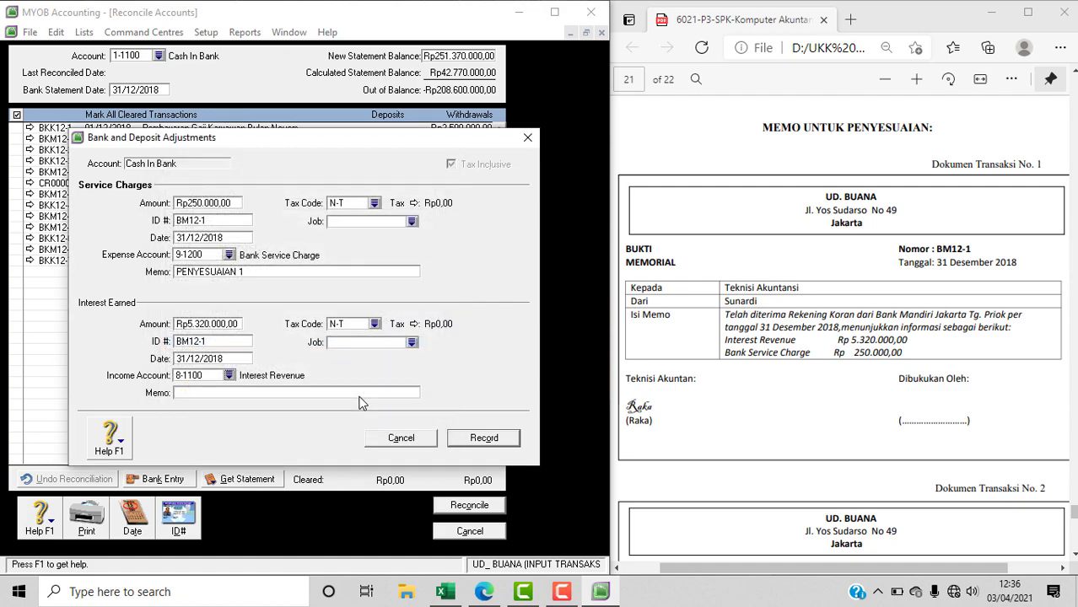
- Copy the service charge memo PENYESUAIAN 1 into the interest earned memo and record the bank adjustments
left_click(264, 391)
left_click(251, 272)
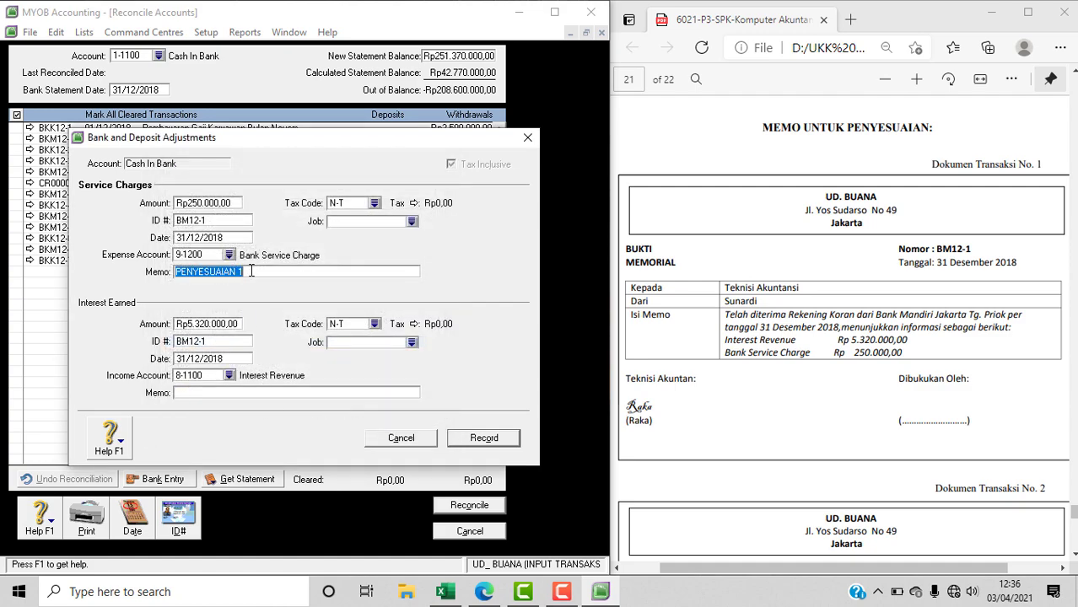
right_click(250, 271)
left_click(287, 319)
left_click(200, 390)
right_click(200, 391)
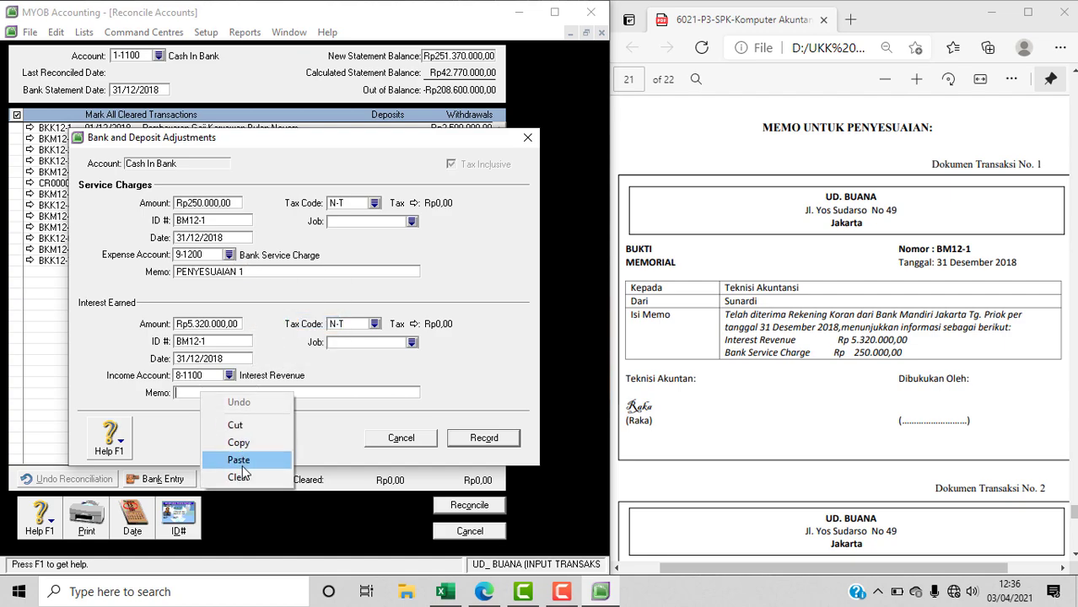
left_click(240, 459)
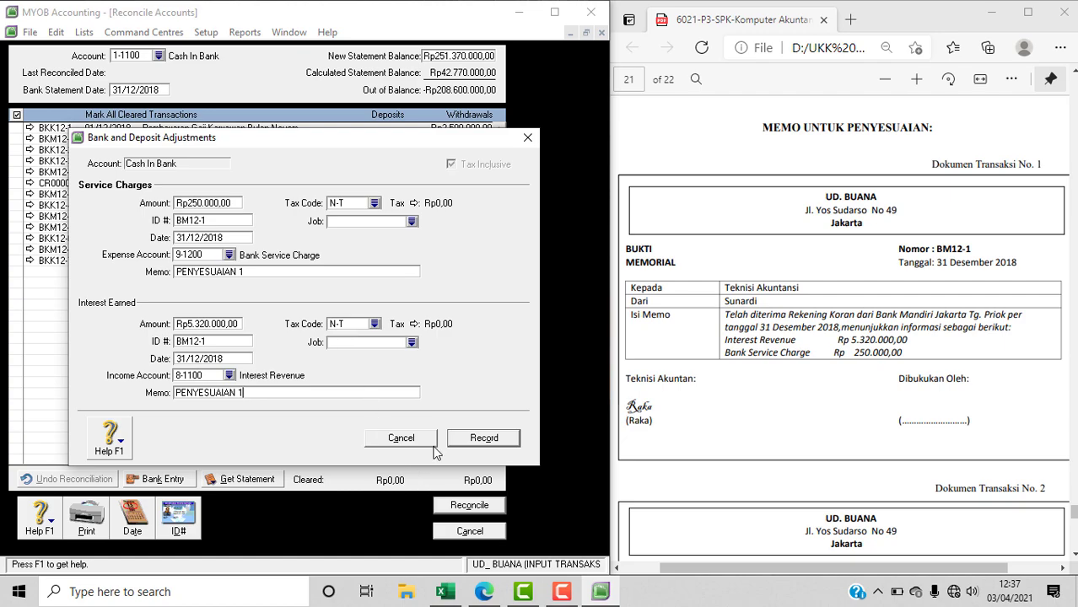
left_click(483, 439)
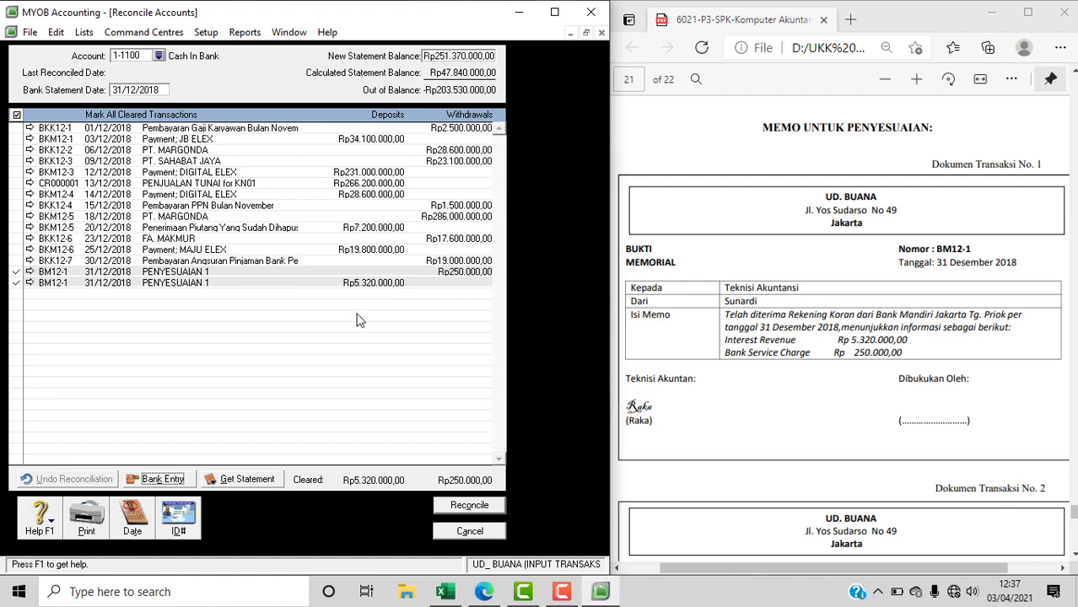
- Try to reconcile the Cash In Bank account and leave the reconciliation
left_click(496, 506)
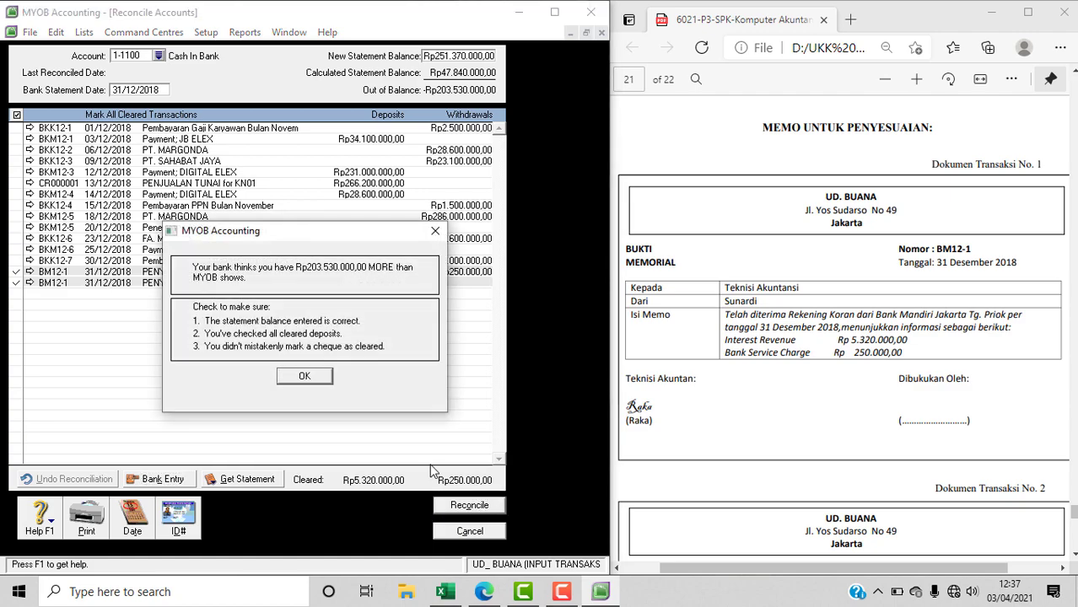
left_click(305, 377)
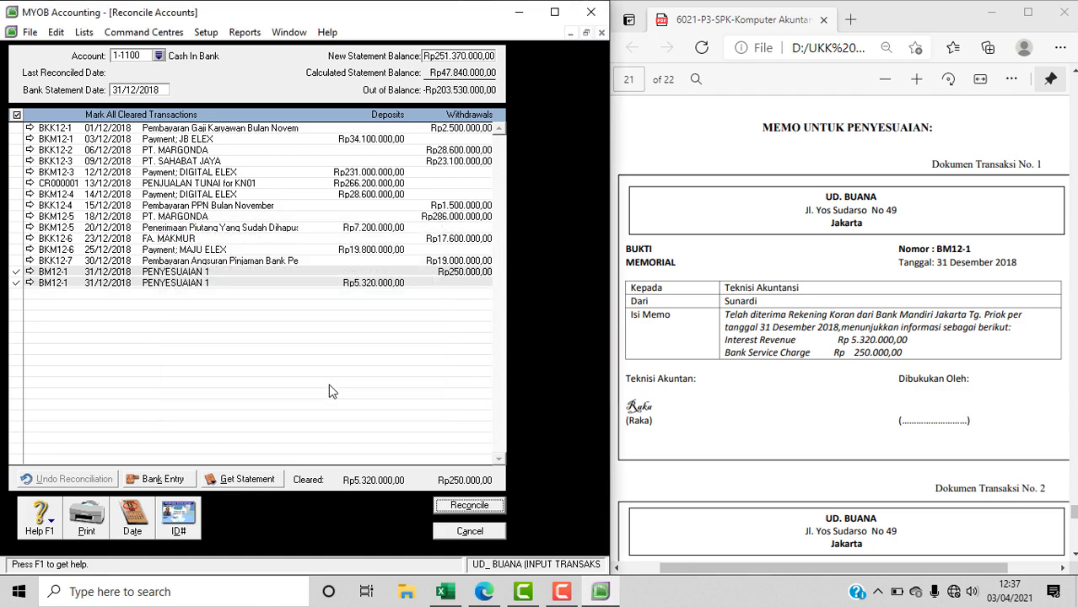
left_click(467, 534)
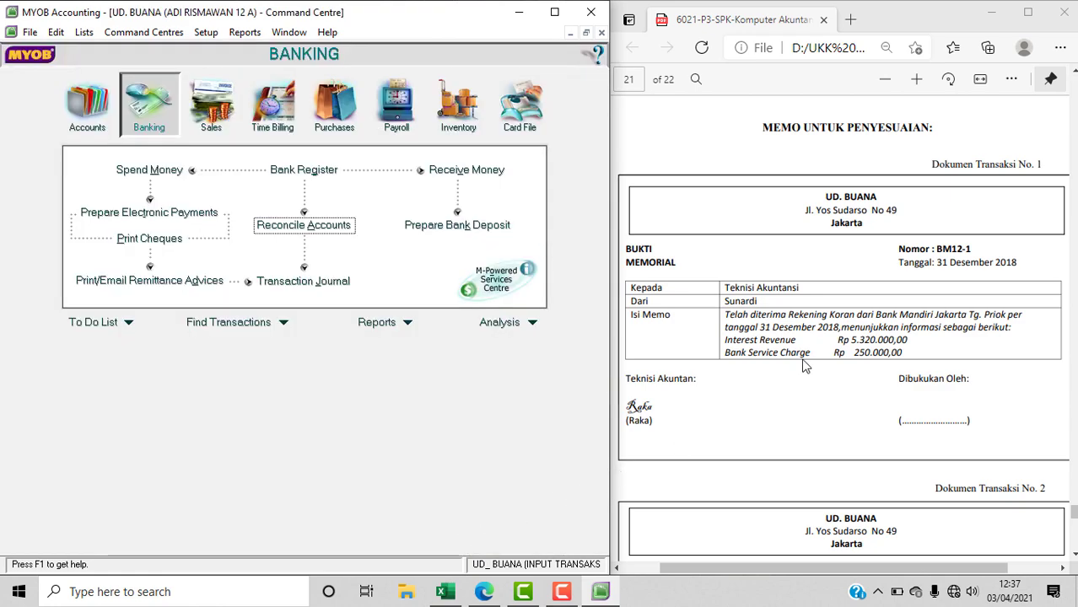
- Show the second adjustment memo in the PDF and display the Trial Balance report from the accounts reports
scroll(814, 408, "down", 3)
scroll(814, 408, "down", 6)
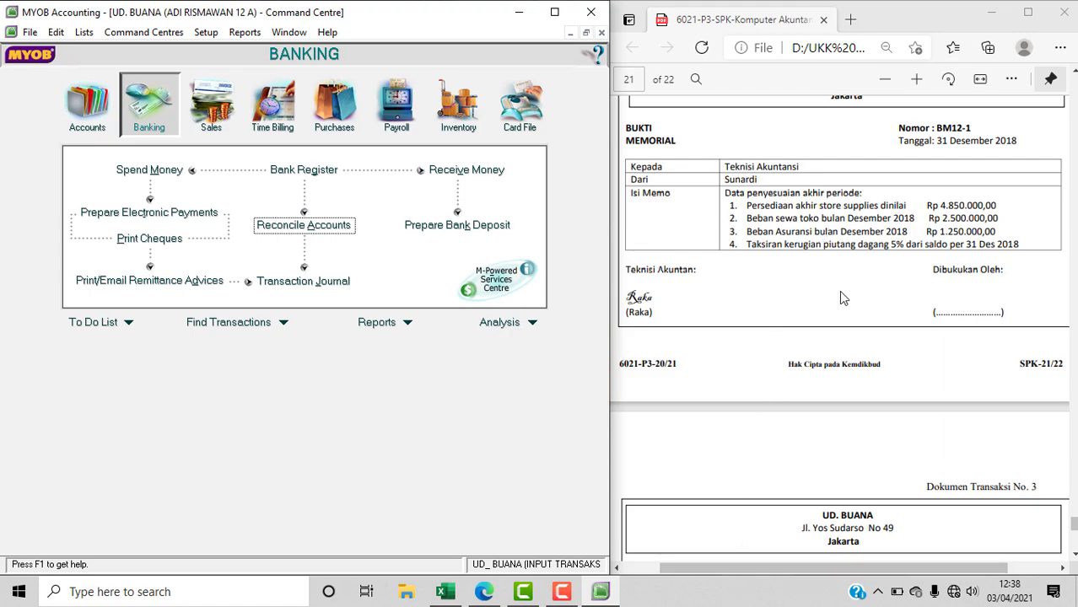
left_click(410, 328)
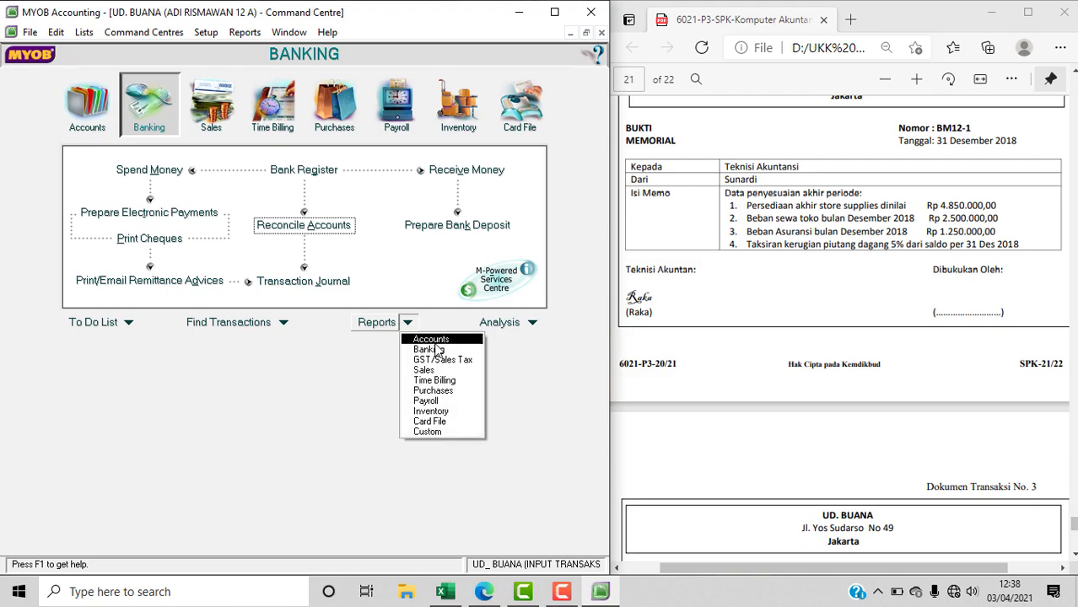
left_click(435, 350)
left_click(71, 171)
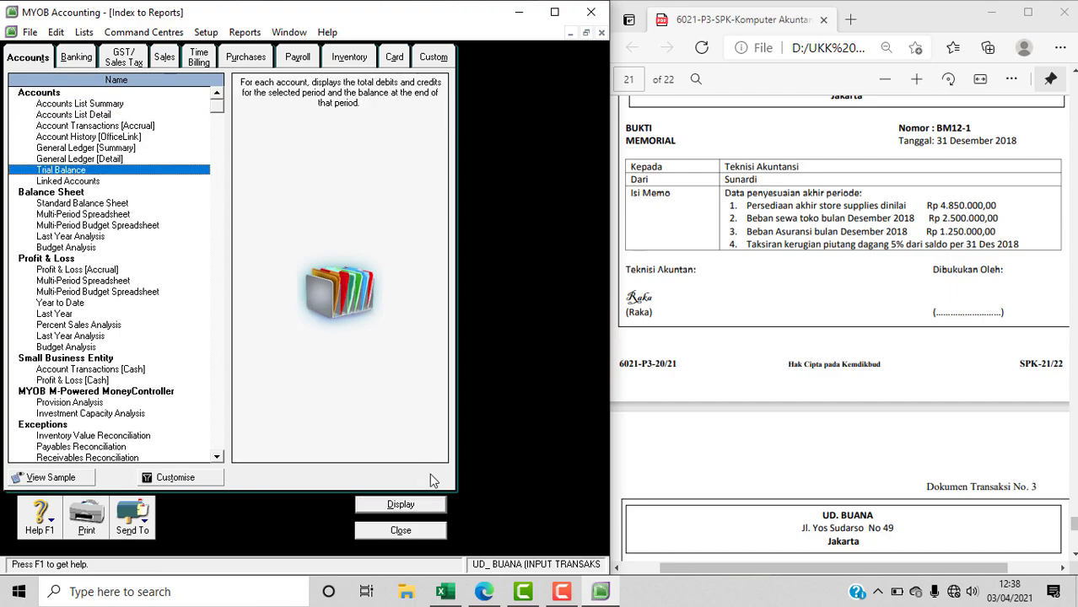
left_click(401, 505)
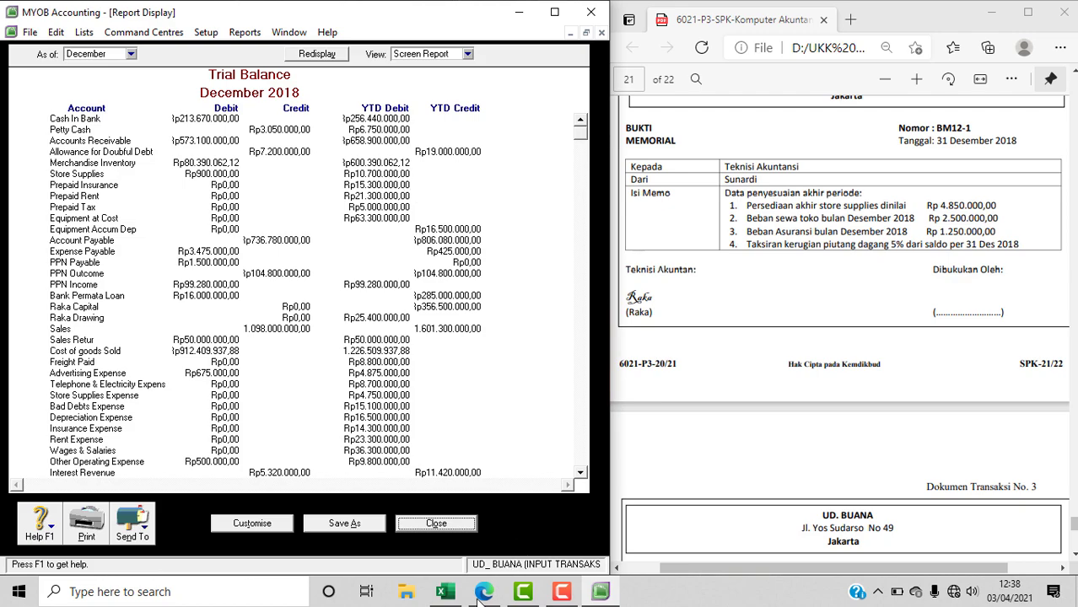
- Switch to Excel and enter the Store Supplies balance of 10.700.000 in cell D3
left_click(446, 592)
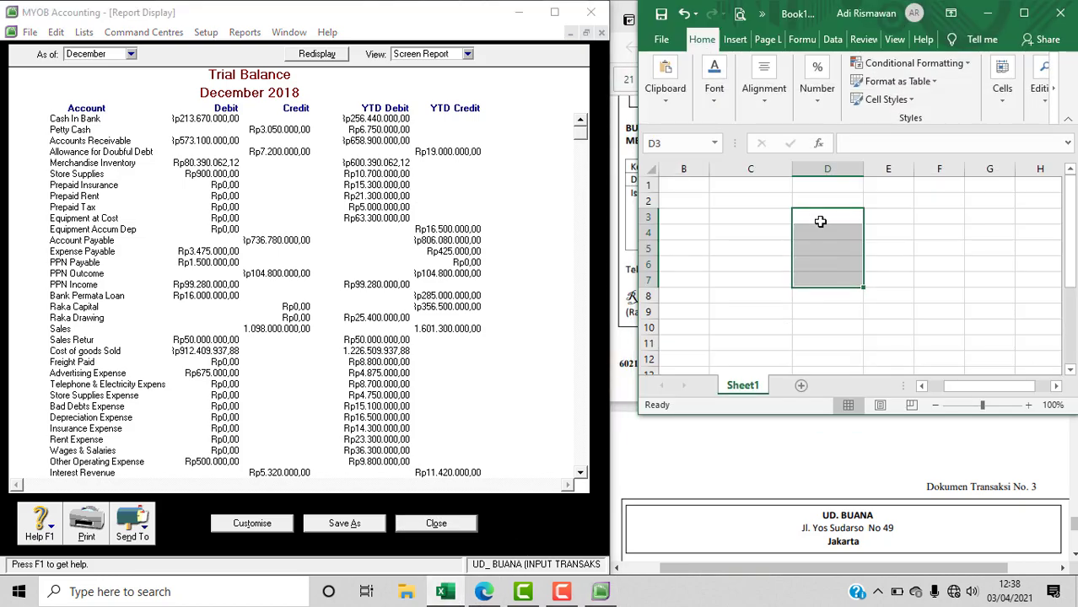
left_click(818, 221)
type("10.700.")
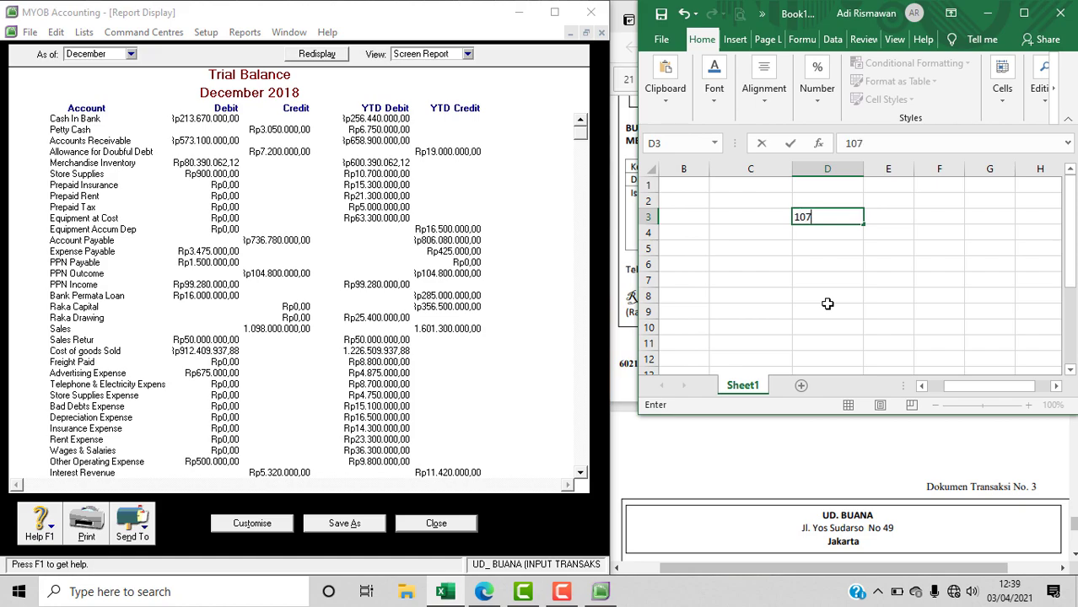
type("000")
key("Tab")
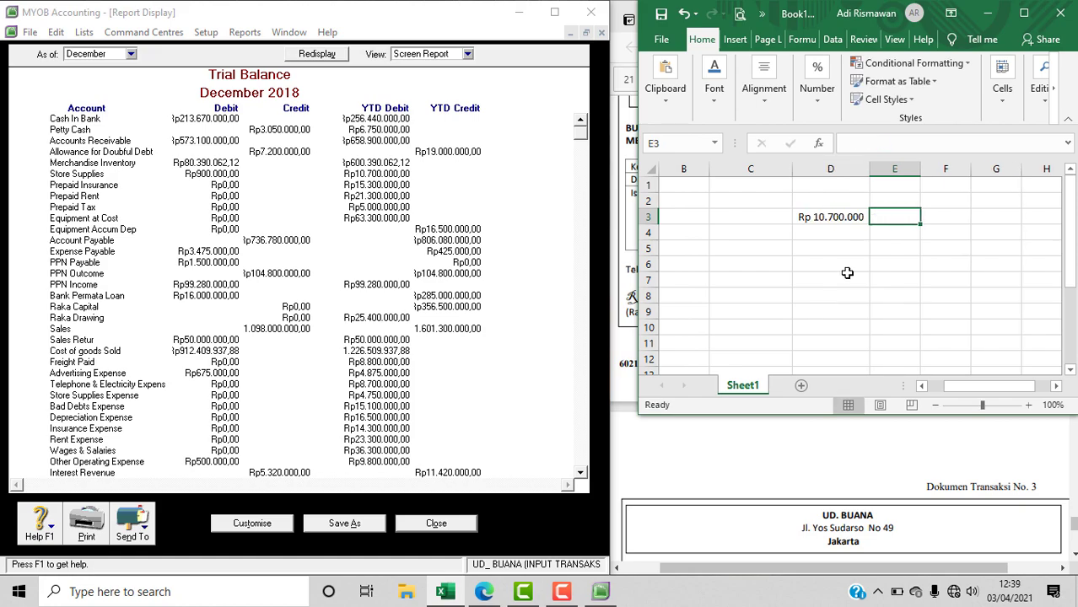
- Consult the memo in the PDF and enter the ending store supplies value of 4.850.000 in Excel cell D4
left_click(813, 469)
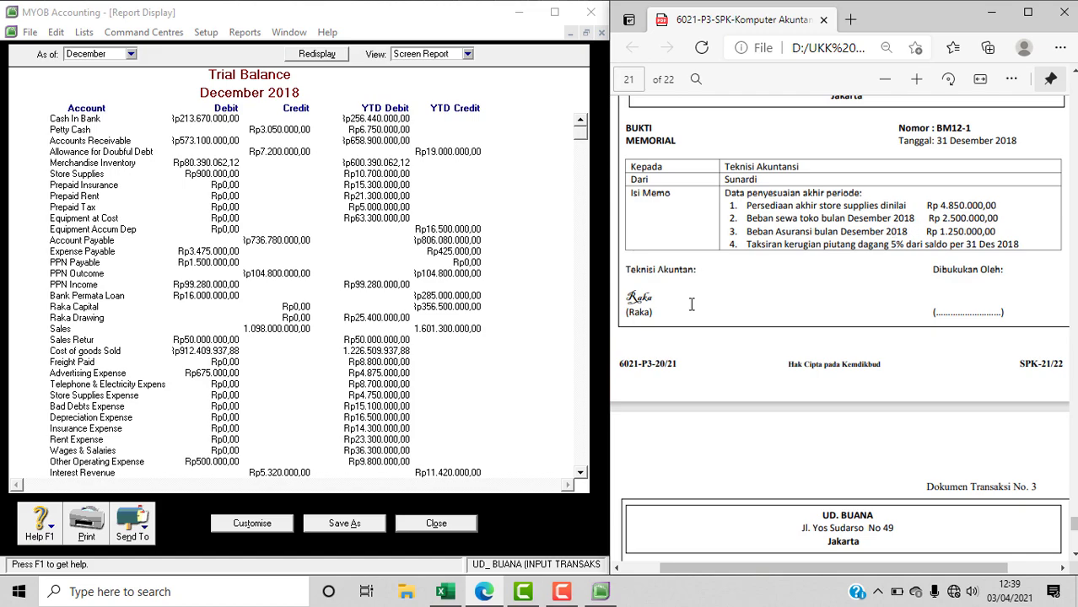
left_click(445, 592)
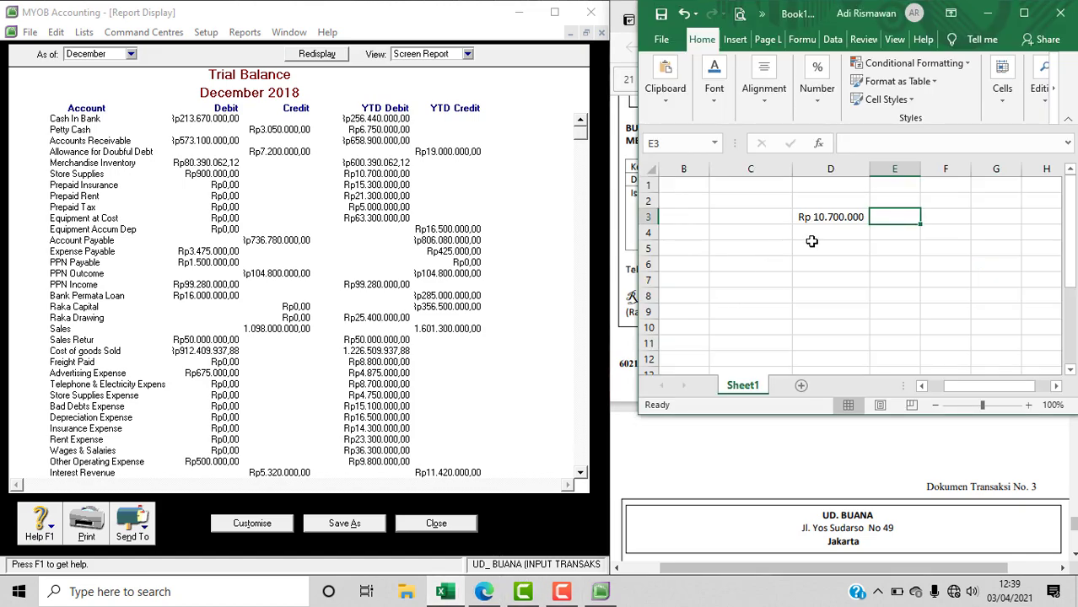
left_click(806, 234)
type("4.850.0")
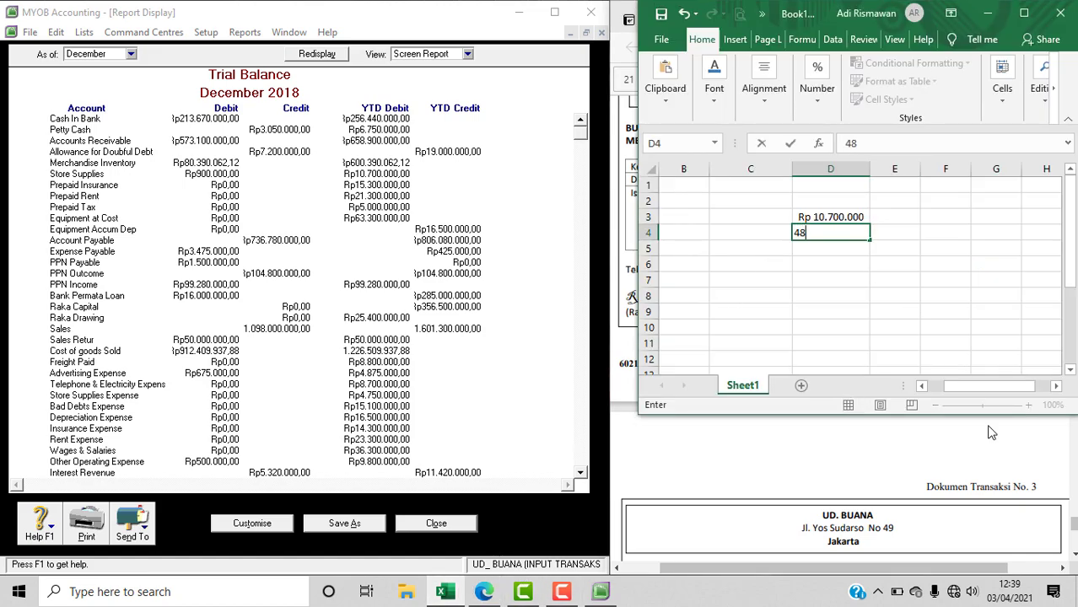
type("00")
key("Tab")
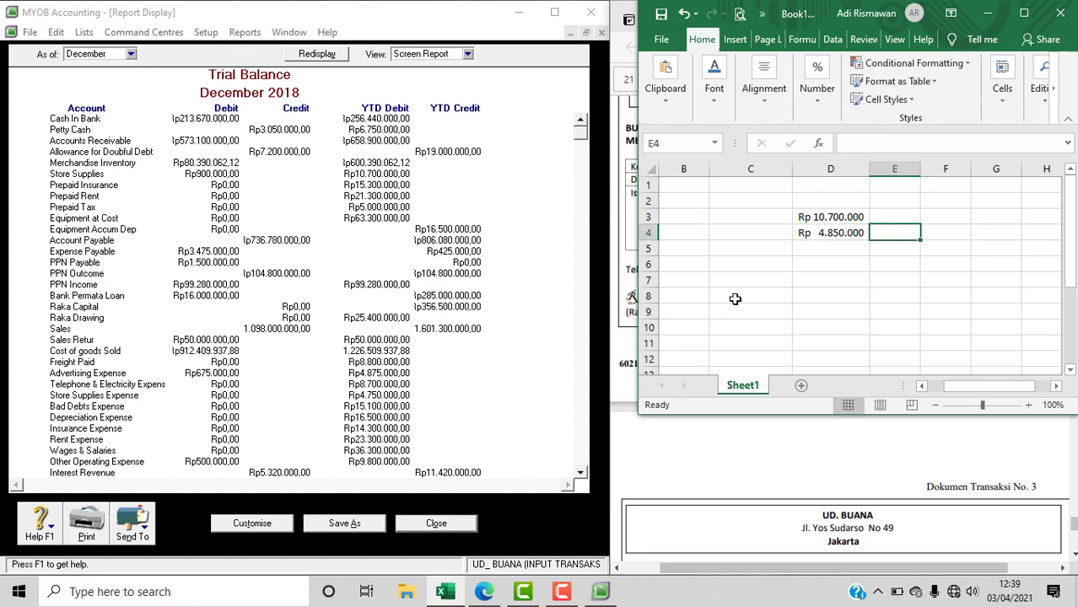
- Calculate the store supplies used in cell D6 with the formula =D3-D4
left_click(810, 267)
type("=")
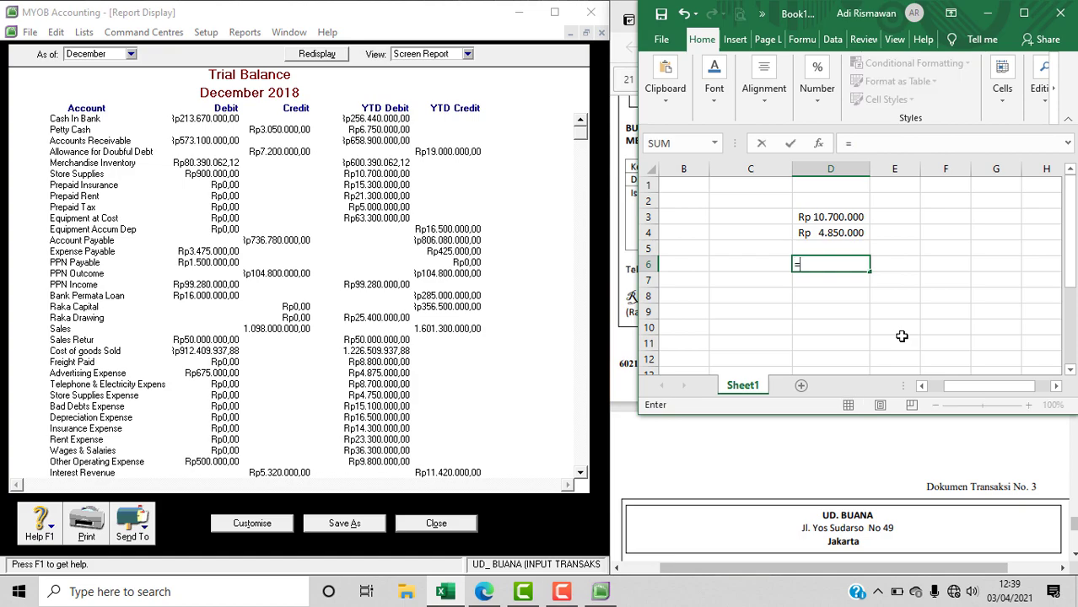
left_click(840, 220)
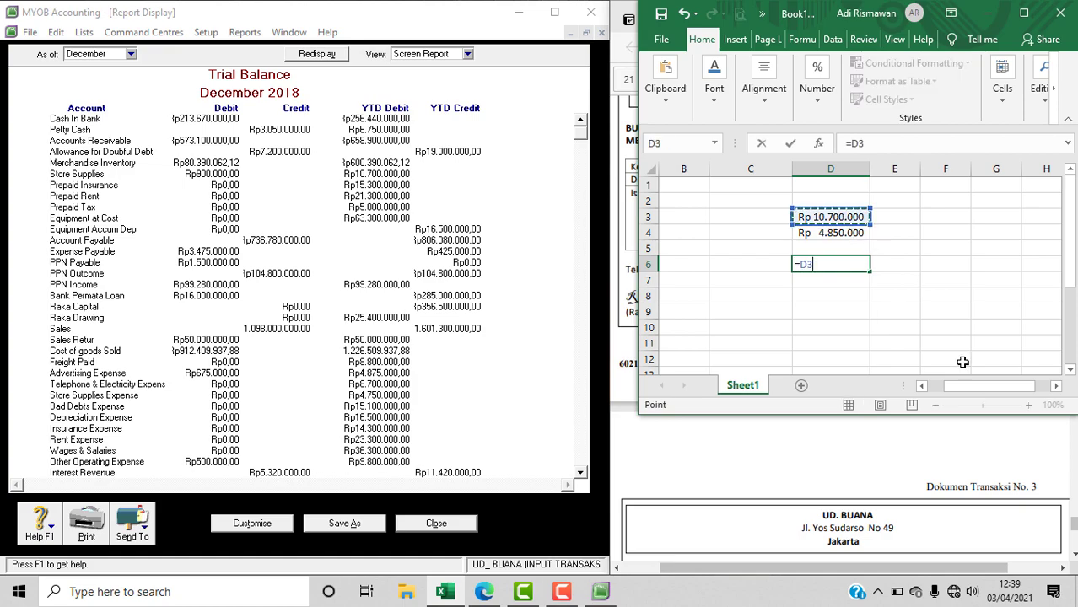
type("-")
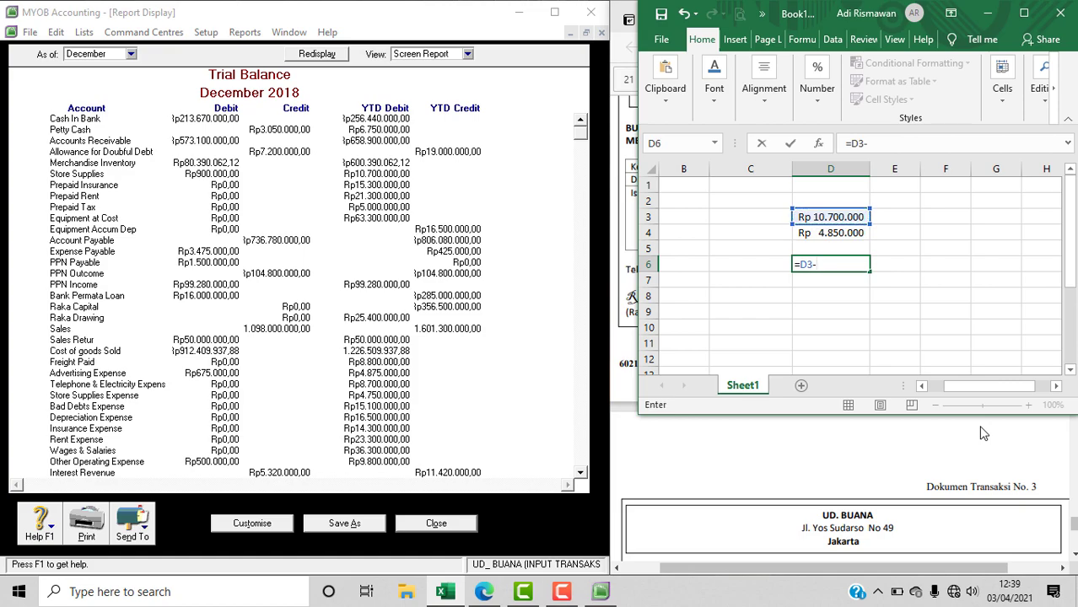
left_click(833, 233)
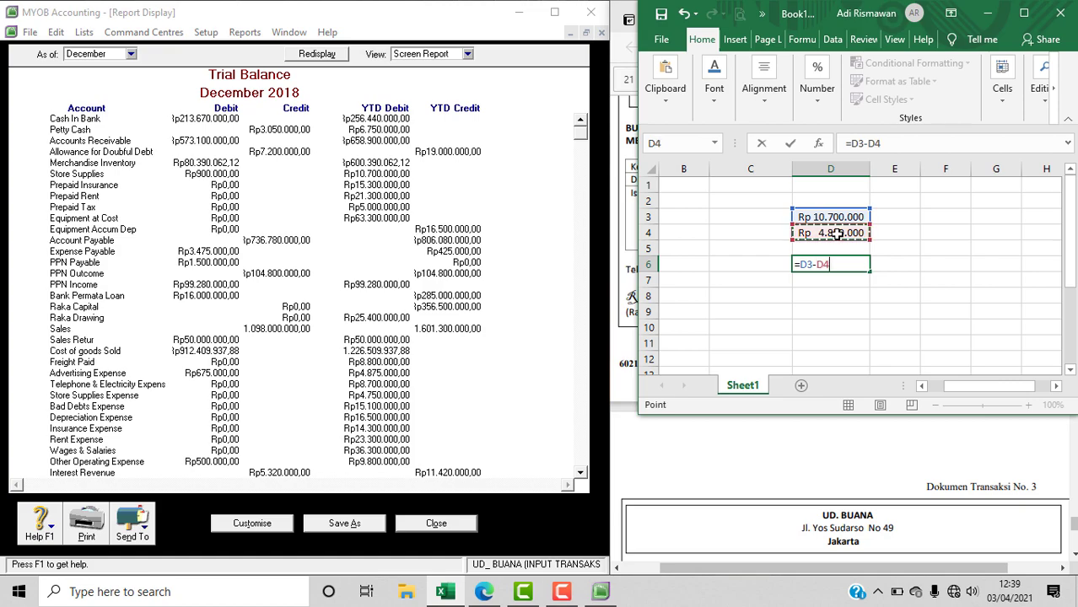
key("Return")
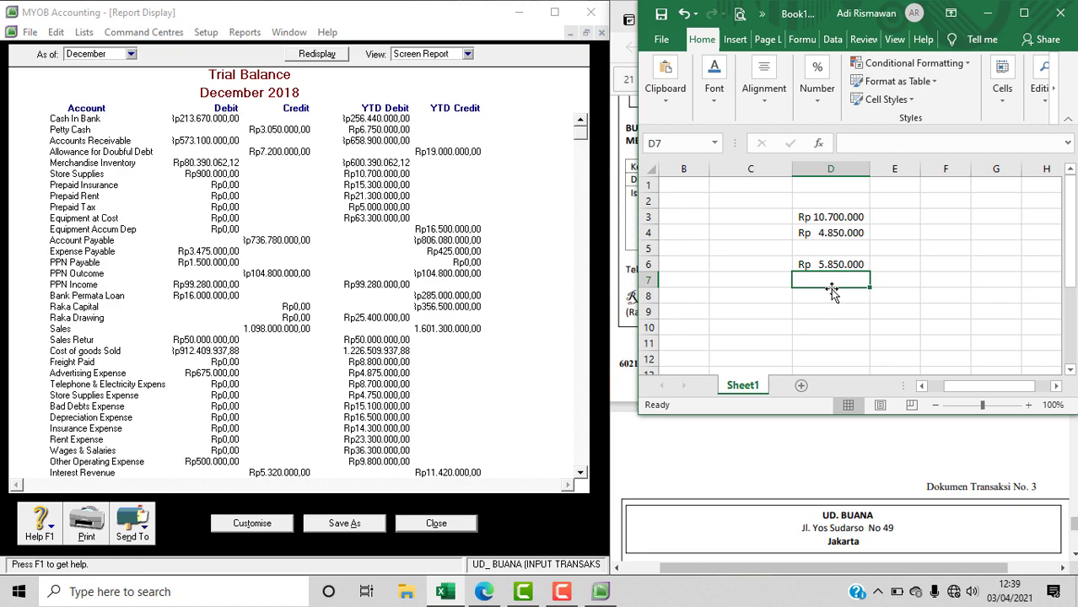
- Close the Trial Balance report and open a new journal entry in MYOB, with memo BM12-1 in view in the PDF
left_click(446, 531)
left_click(437, 530)
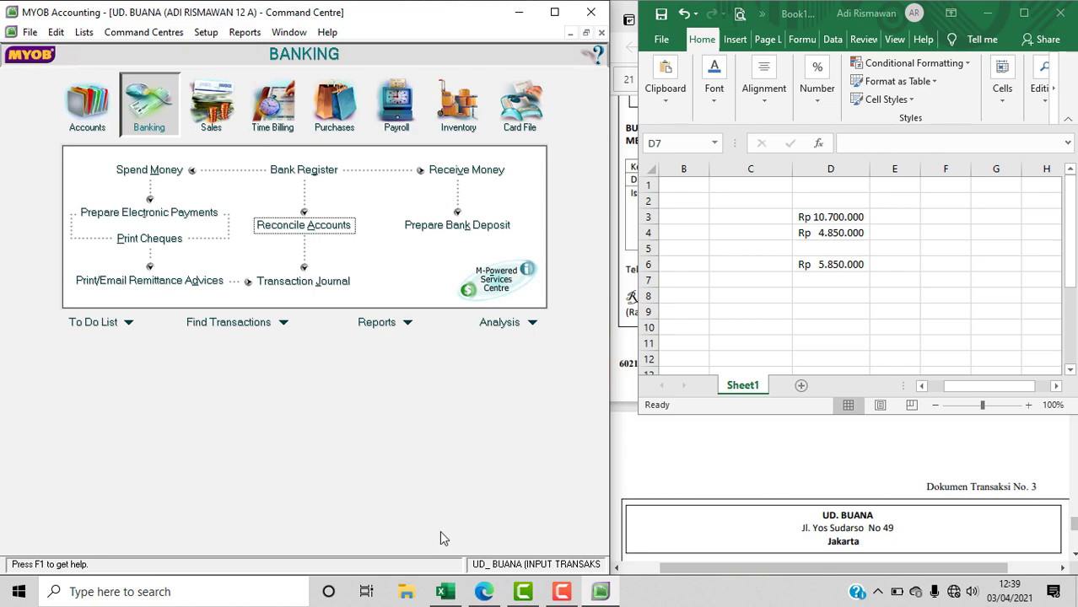
left_click(724, 456)
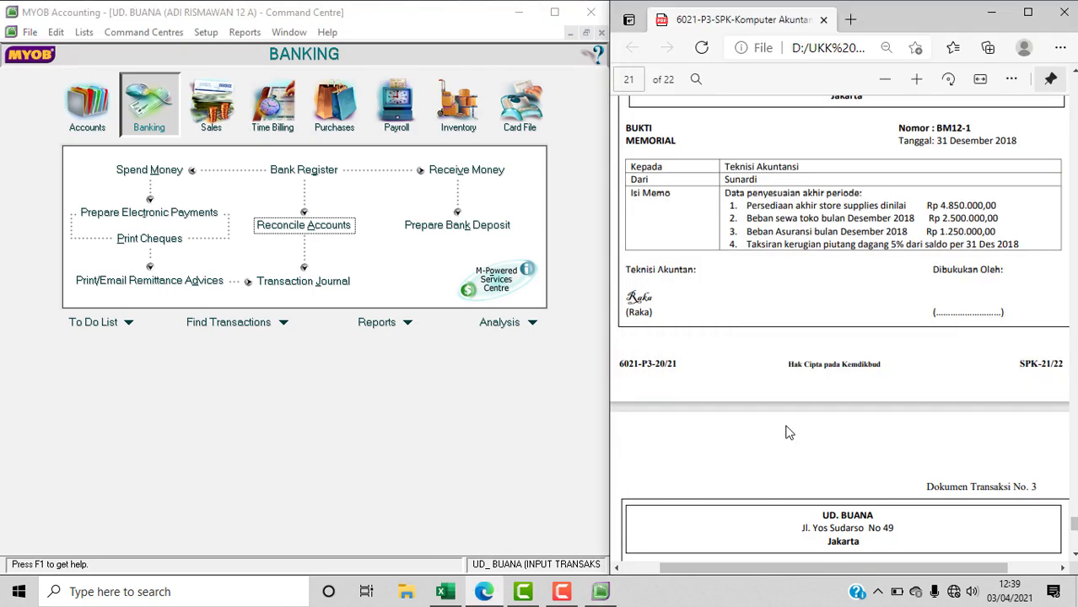
scroll(785, 432, "up", 1)
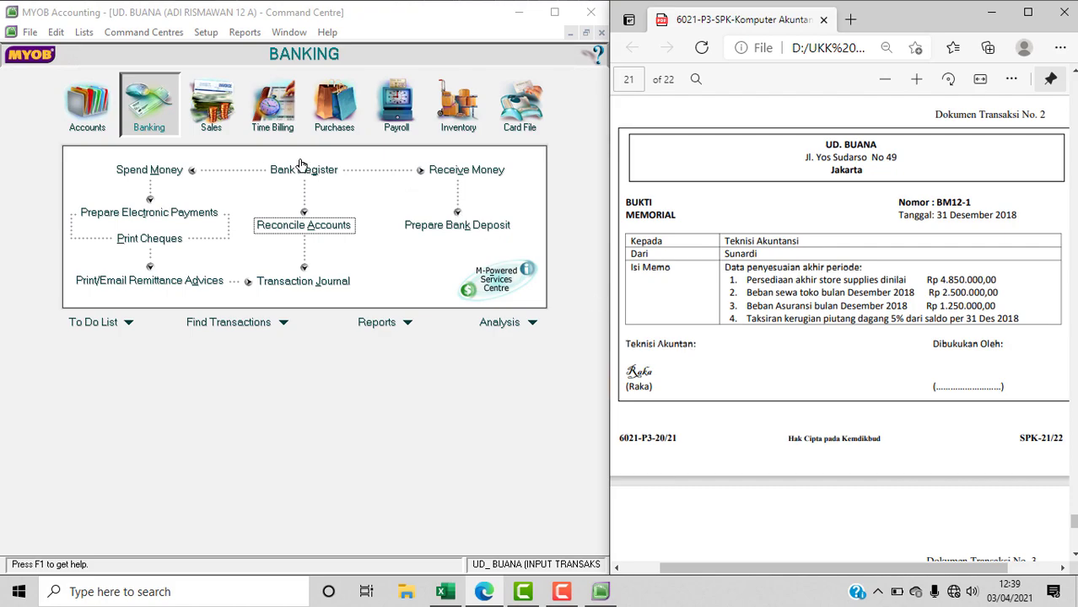
left_click(87, 102)
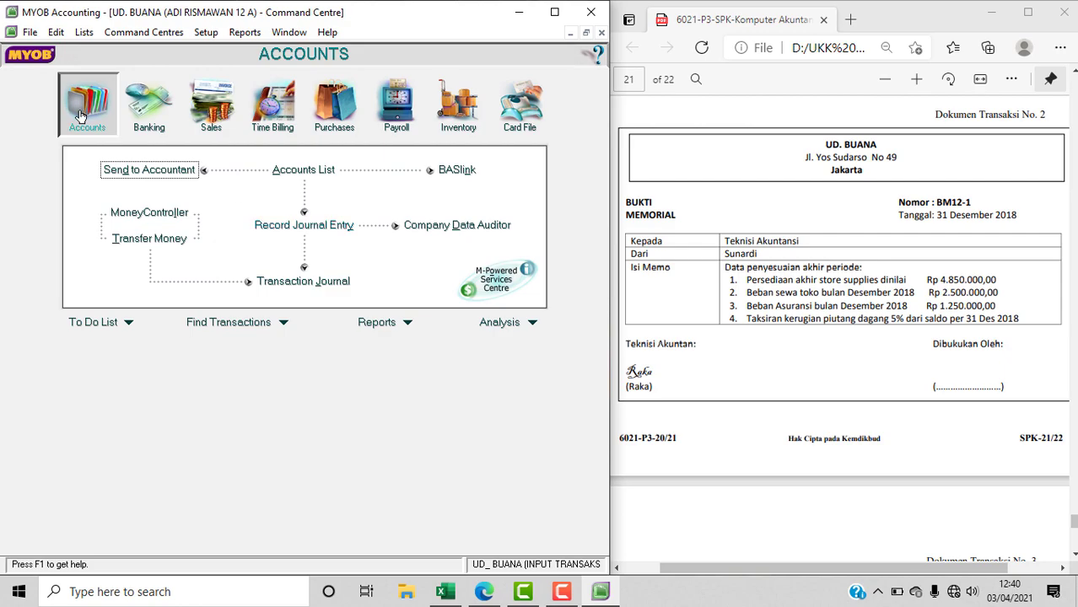
left_click(332, 233)
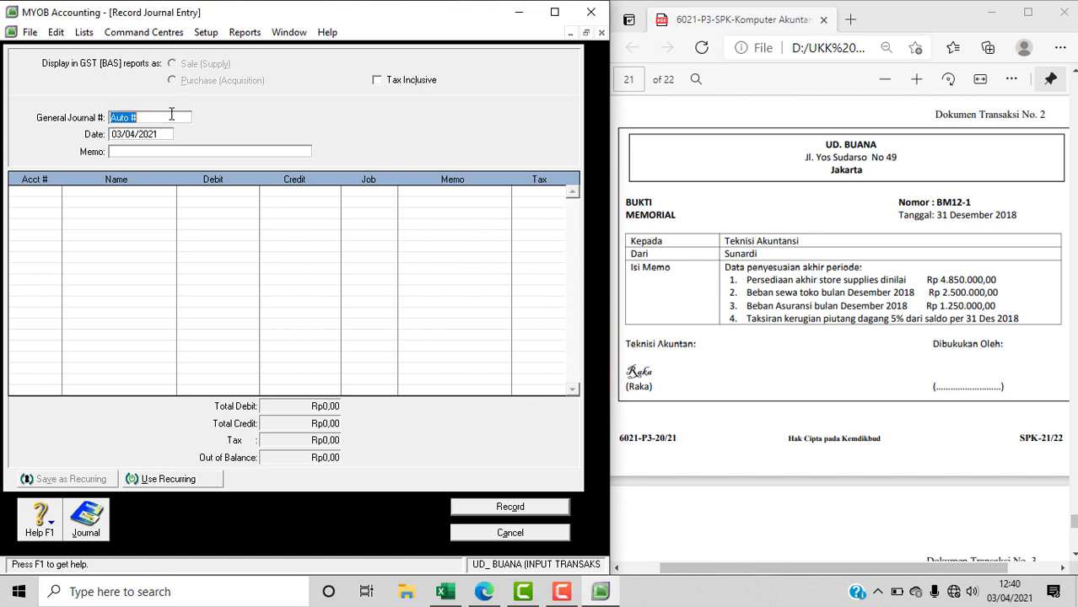
- Fill in the journal header with number BM12-1, date 31/12/2018 and memo PENYESUAIAN 2
type("BM12-2")
key("BackSpace")
type("1")
left_click(140, 135)
type("31")
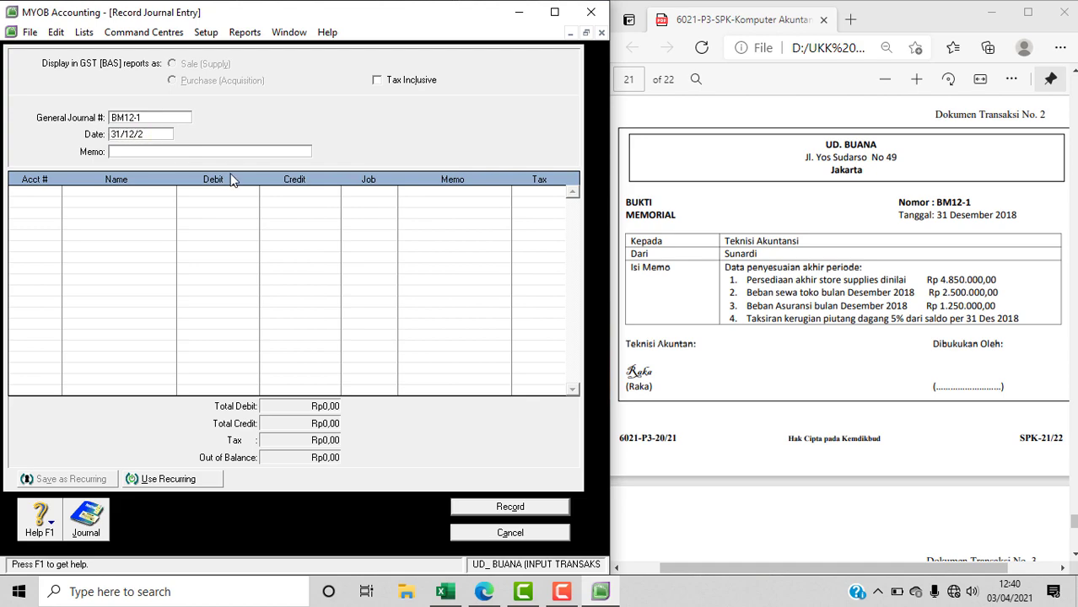
key("Tab")
type("PENYESUAIAN 2")
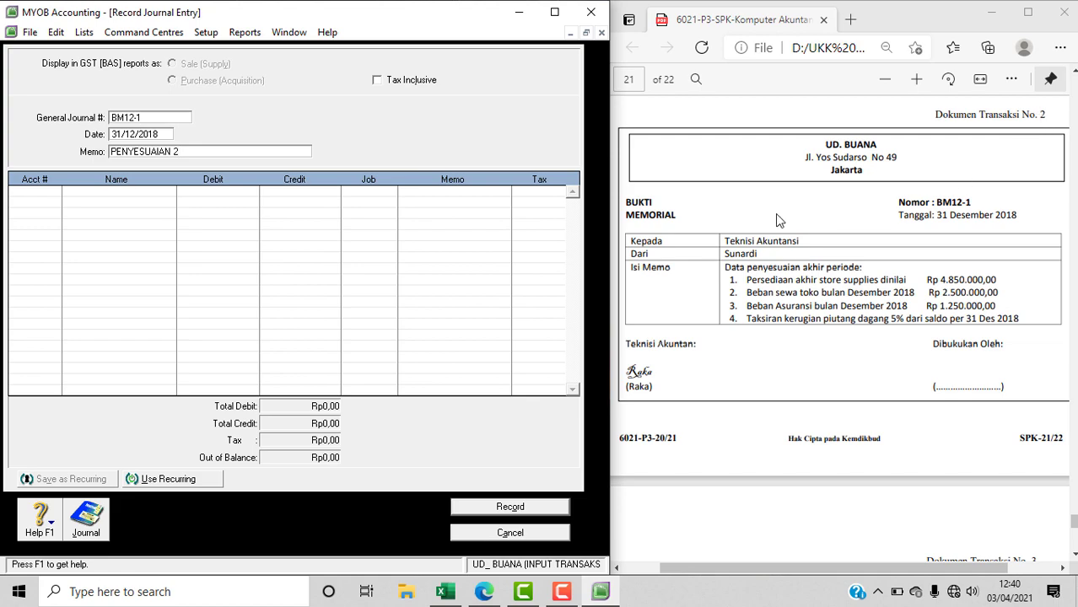
- Add a first journal line debiting Store Supplies Expense (6-1200) with the 5.850.000 calculated in Excel
left_click(21, 191)
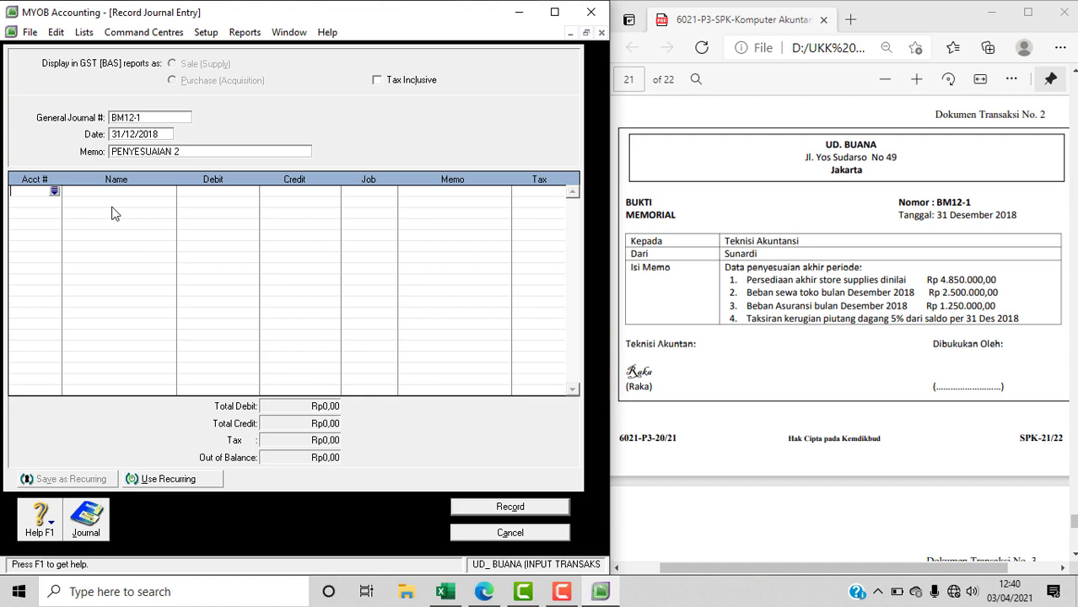
left_click(54, 192)
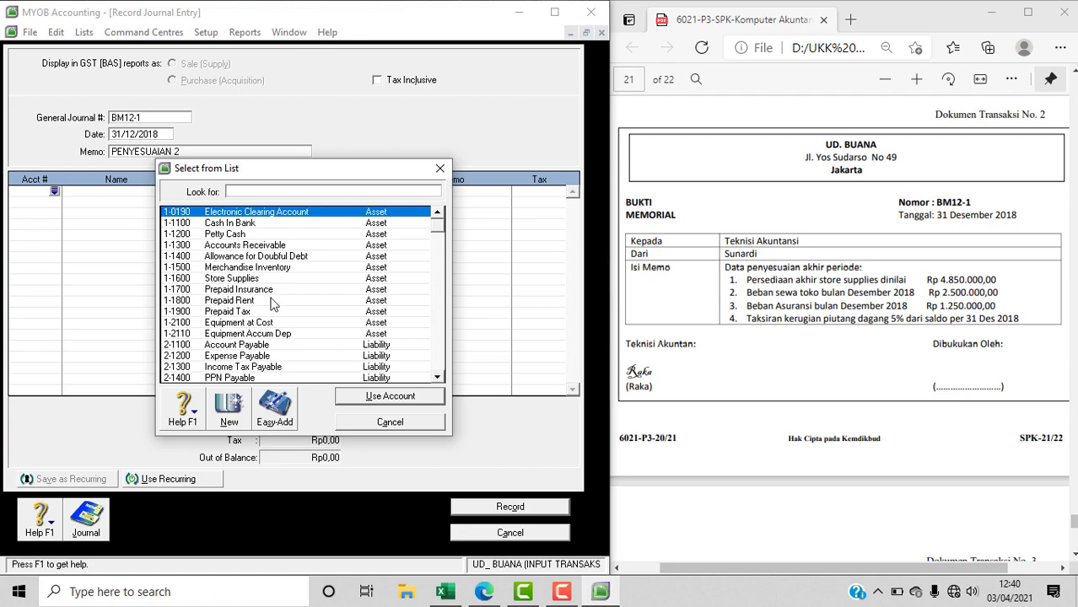
type("6-1200")
left_click(393, 398)
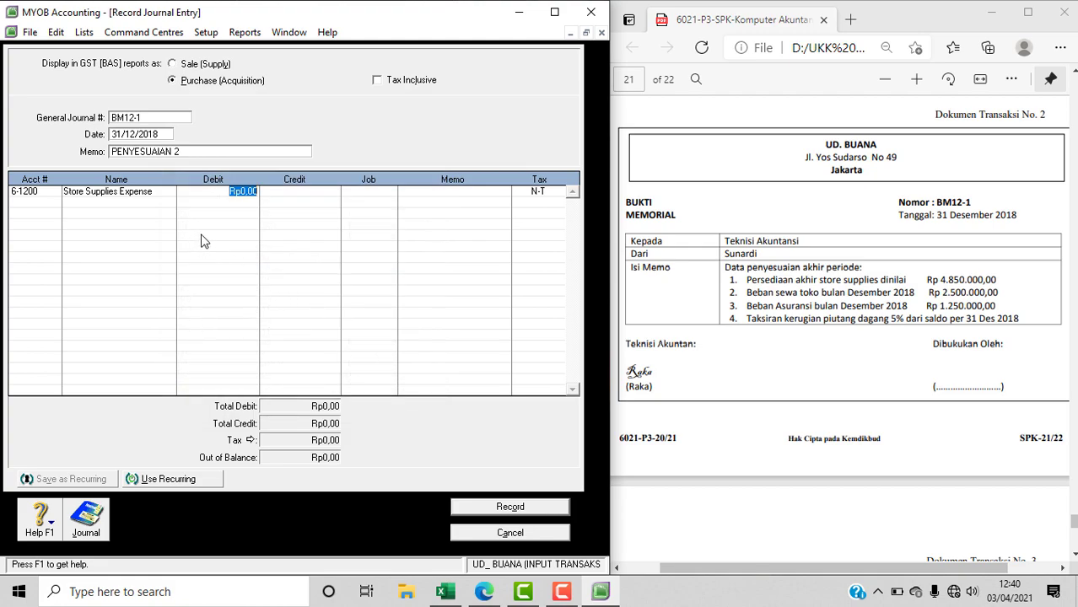
left_click(446, 591)
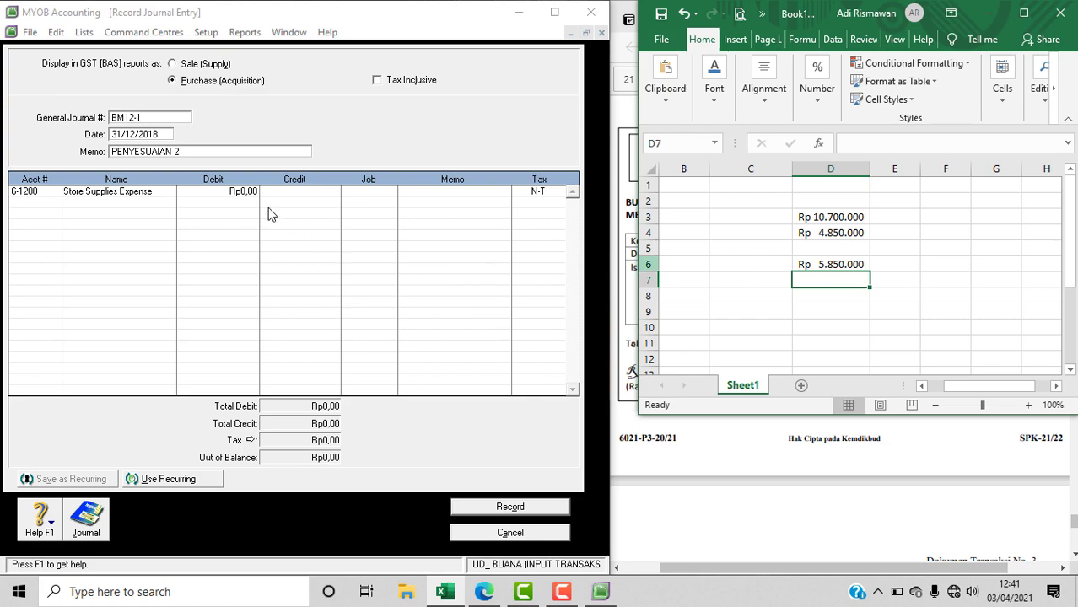
left_click(218, 191)
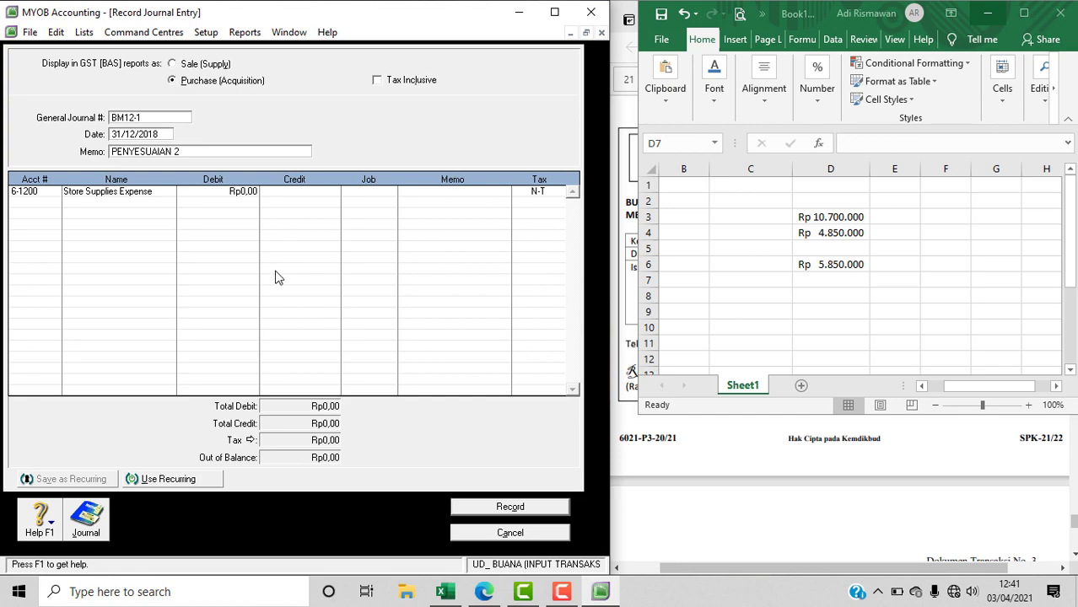
left_click(226, 194)
key("BackSpace")
type("5850000")
key("Tab")
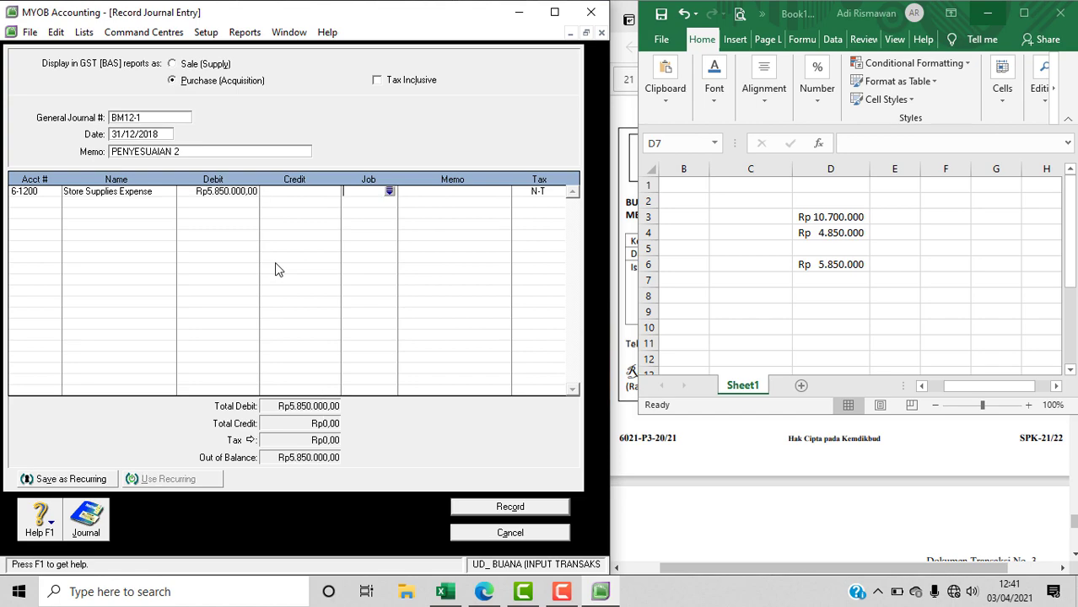
- Add a second journal line crediting Store Supplies (1-1600) with 5.850.000
left_click(53, 205)
left_click(54, 203)
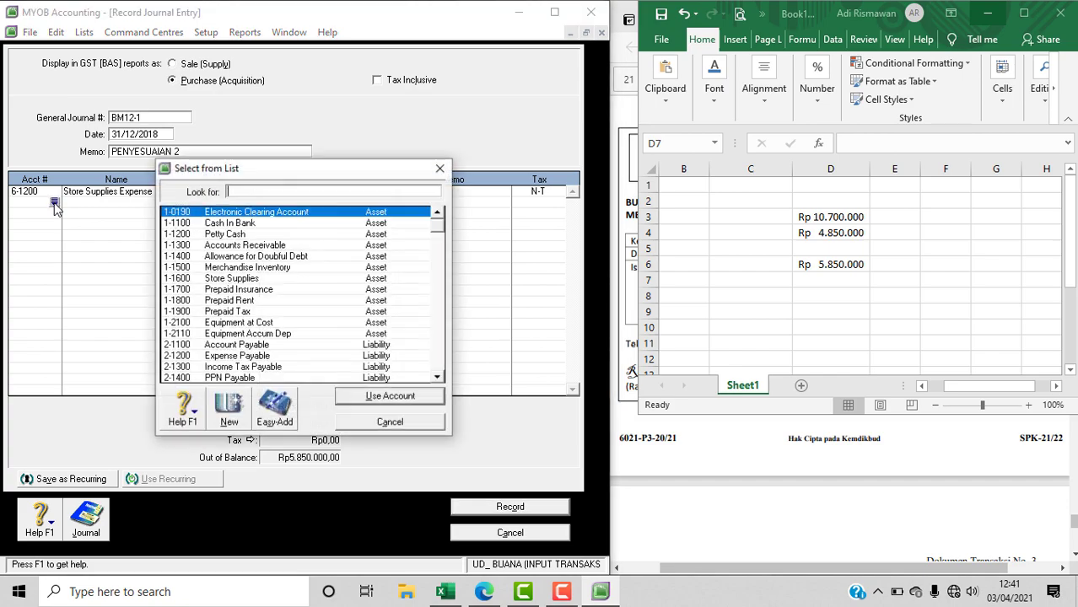
left_click(253, 278)
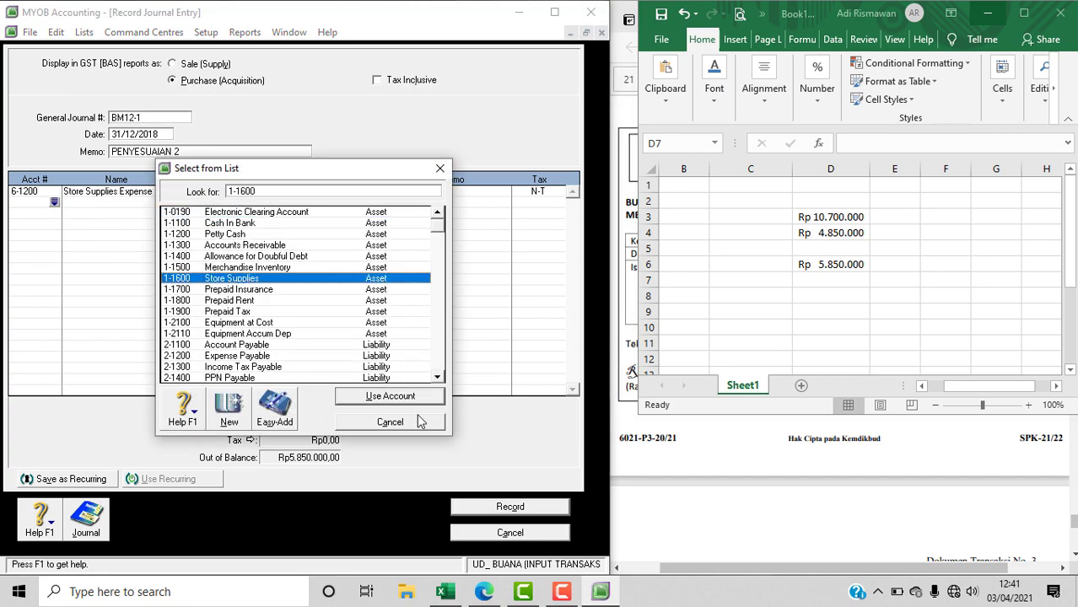
left_click(404, 396)
key("Tab")
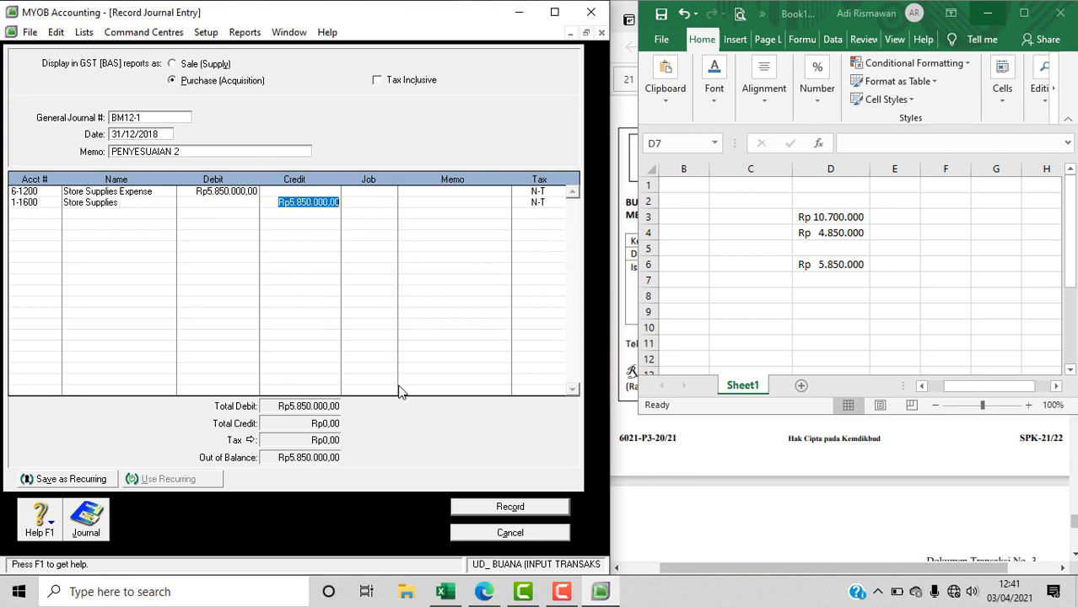
key("Tab")
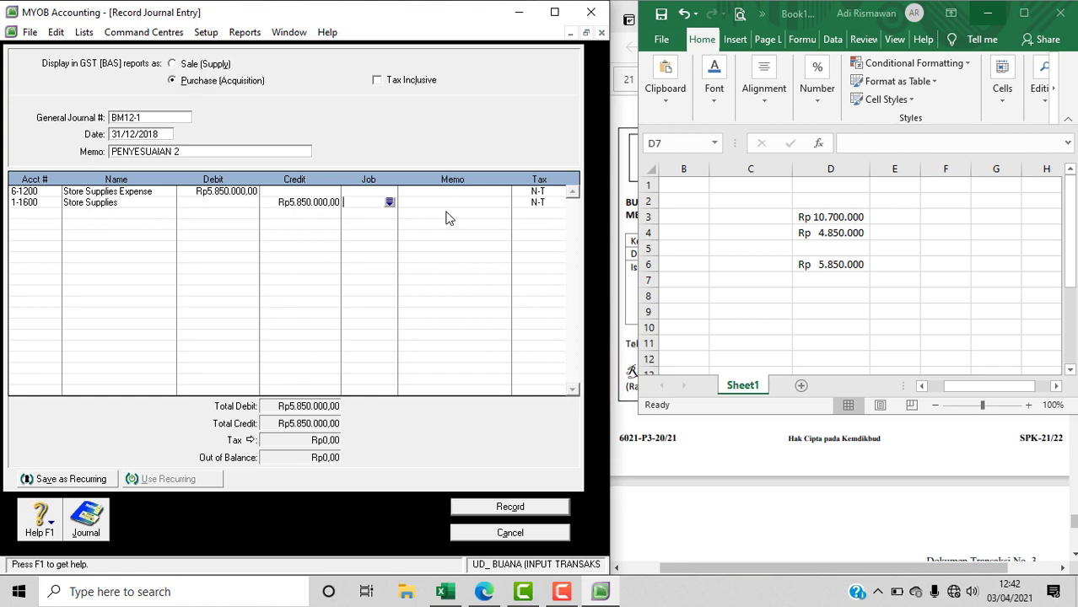
- Return to the PDF memo and add a journal line debiting Rent Expense (6-1600) with 2.500.000 for December's store rent
left_click(858, 221)
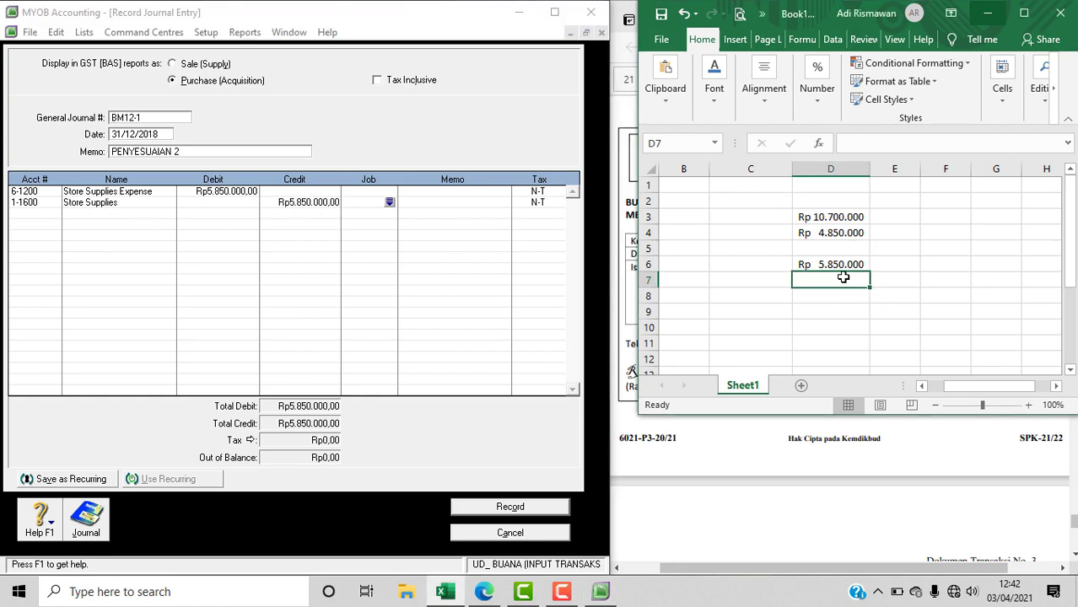
left_click(862, 234)
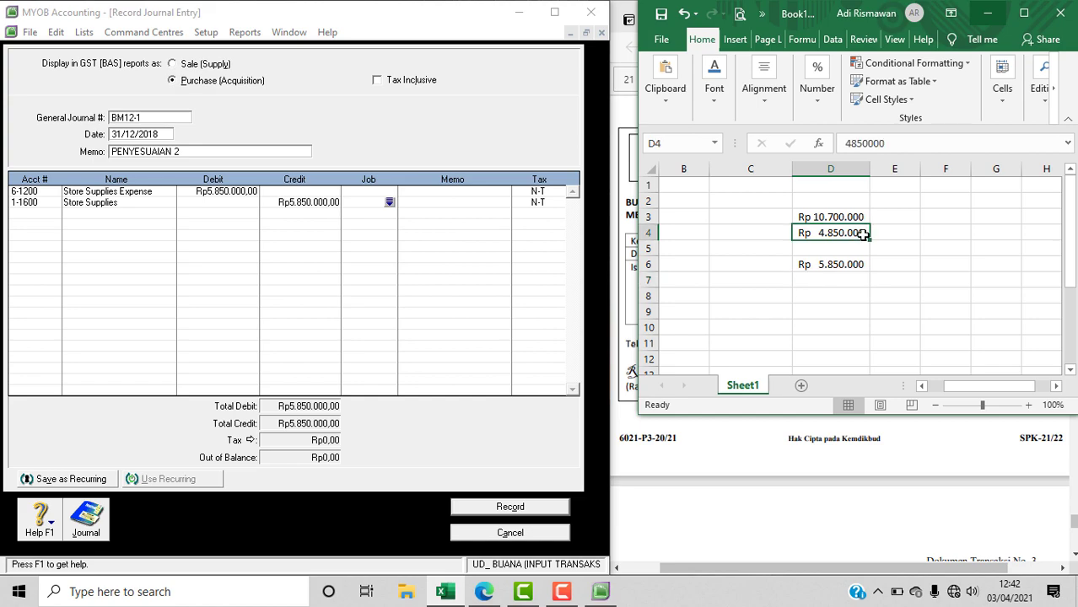
left_click(872, 462)
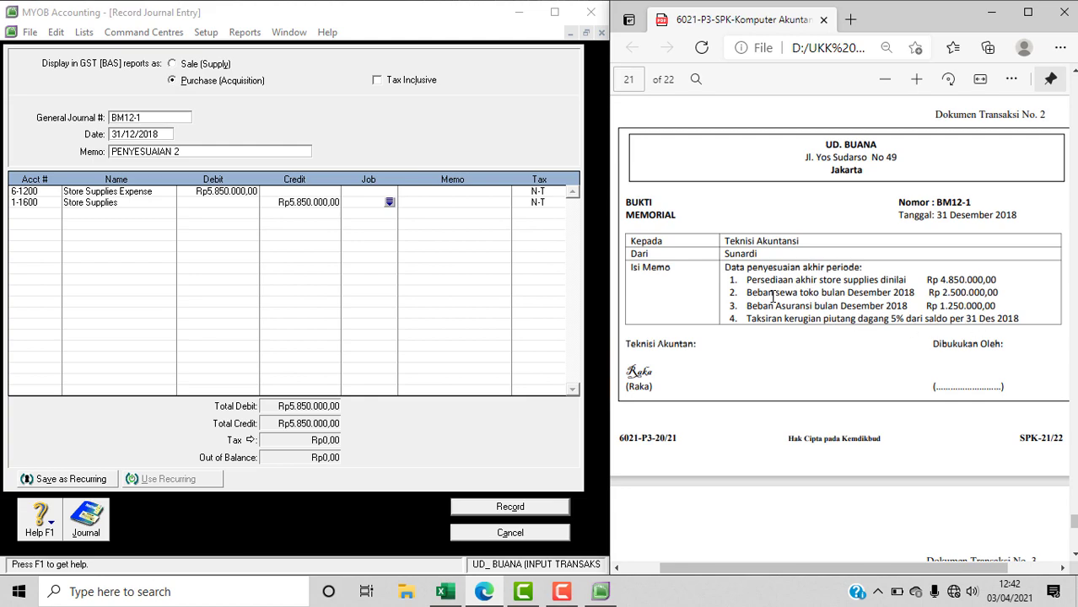
left_click(40, 214)
left_click(54, 213)
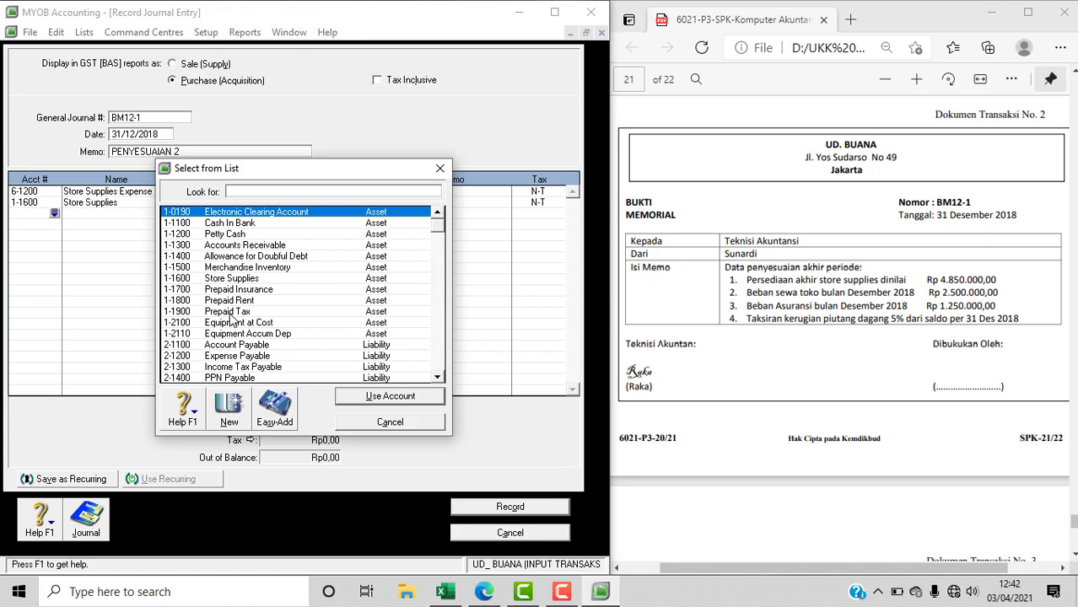
type("6")
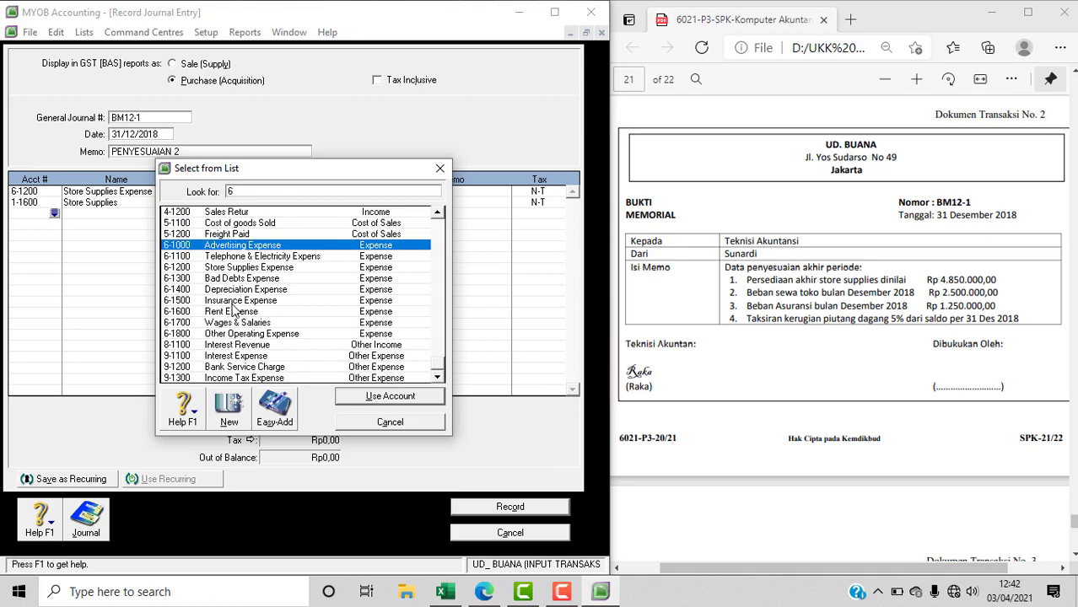
left_click(232, 313)
left_click(374, 396)
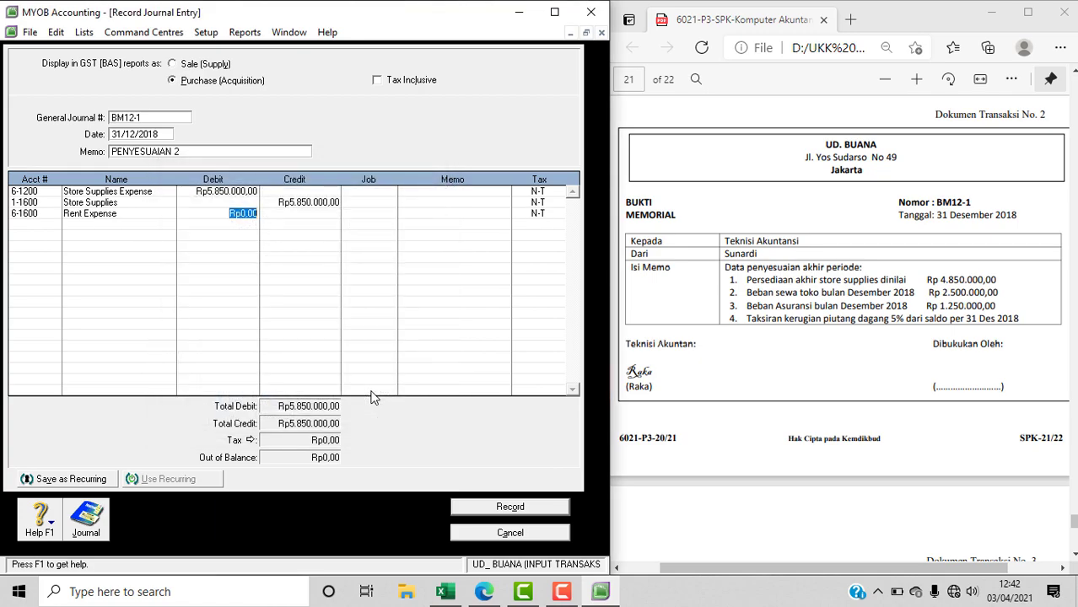
type("2.")
type("500.00")
type("0")
key("Tab")
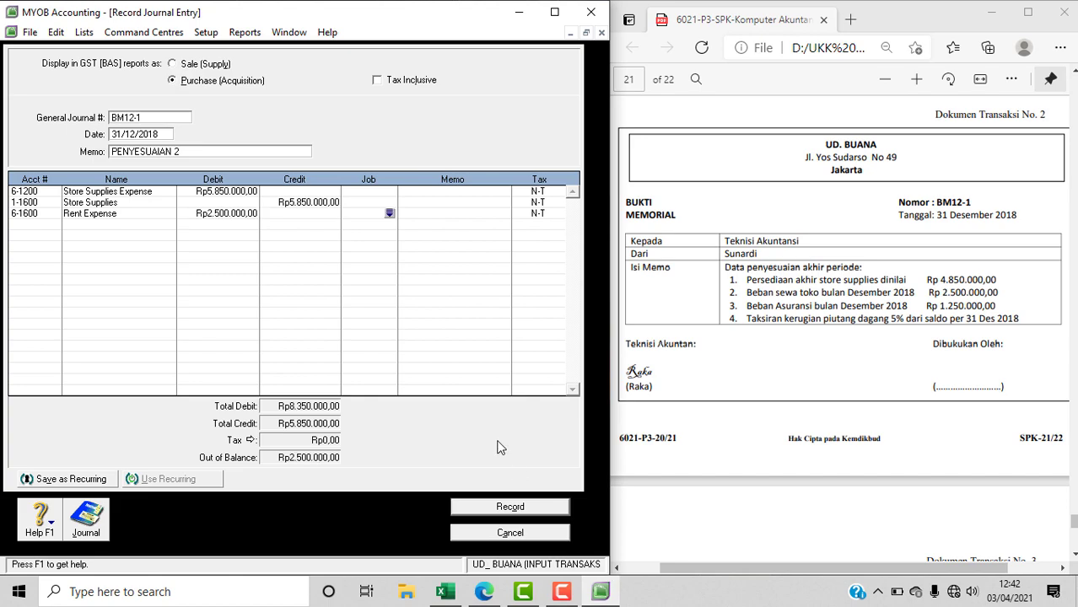
- Add a journal line crediting Prepaid Rent (1-1800) with 2.500.000
left_click(40, 224)
left_click(54, 225)
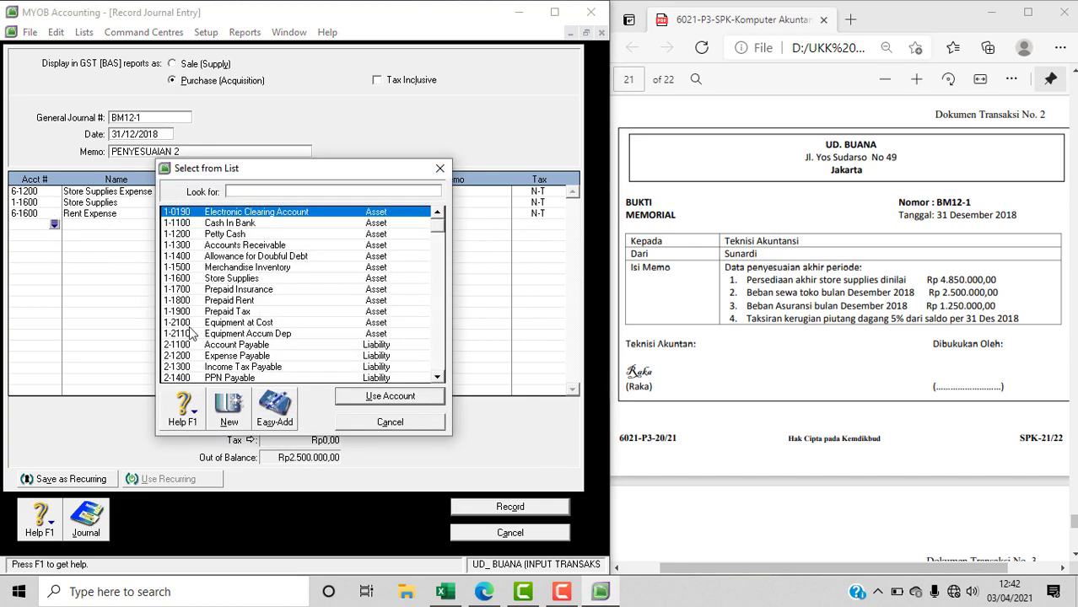
type("1-1800")
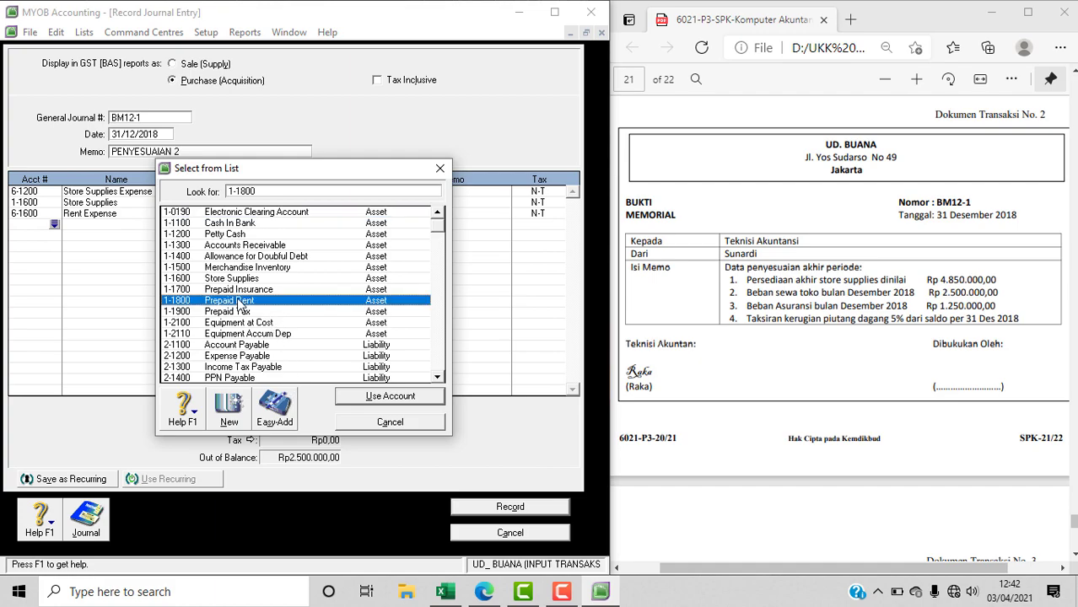
left_click(363, 396)
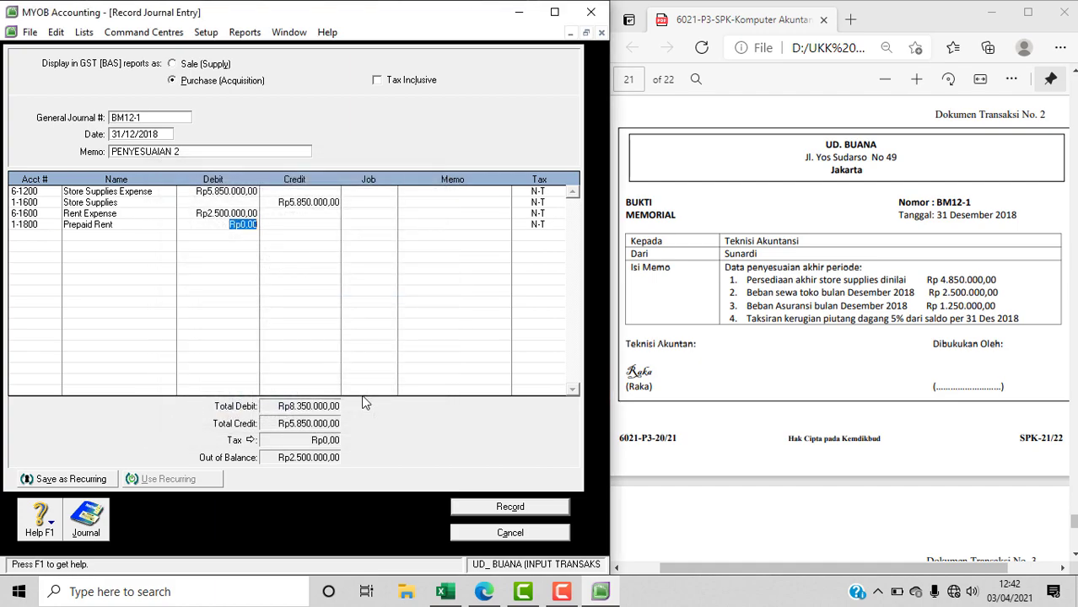
key("Tab")
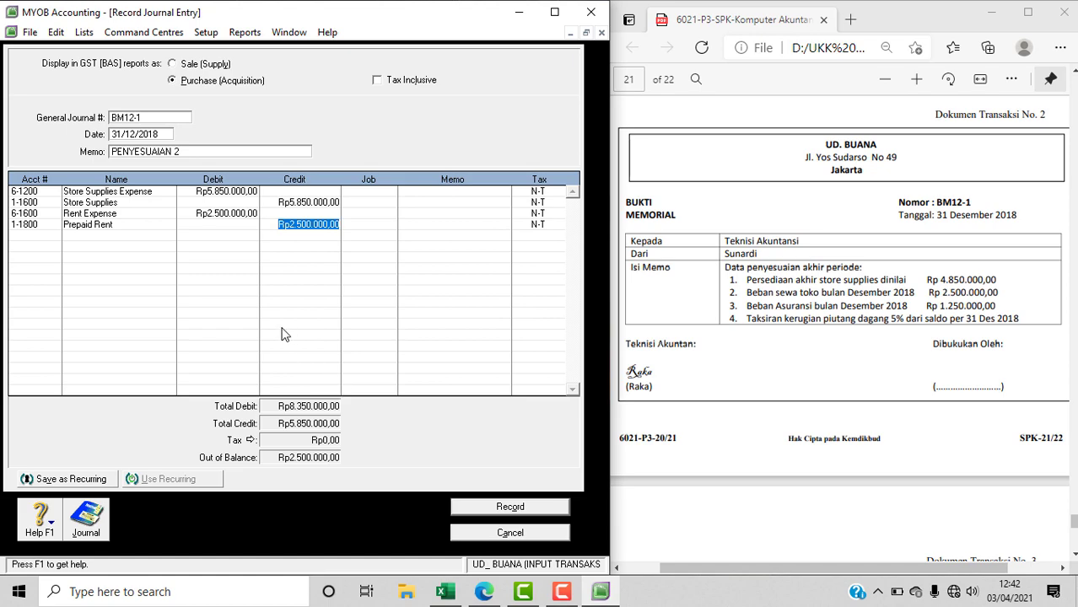
key("Tab")
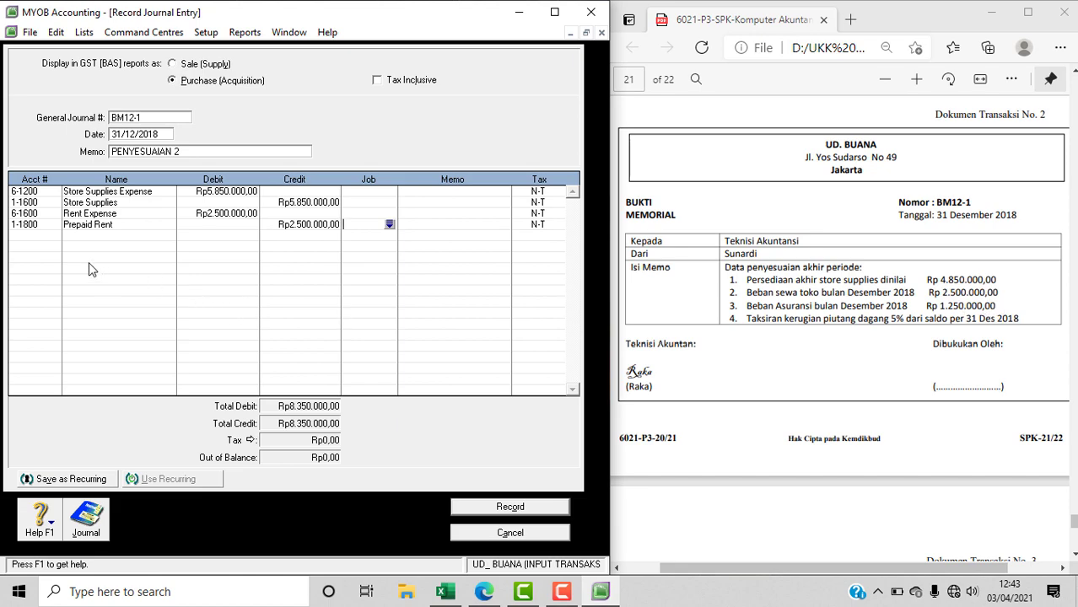
- Add a journal line debiting Insurance Expense (6-1500) with 1.250.000 for December's insurance
left_click(44, 236)
left_click(54, 236)
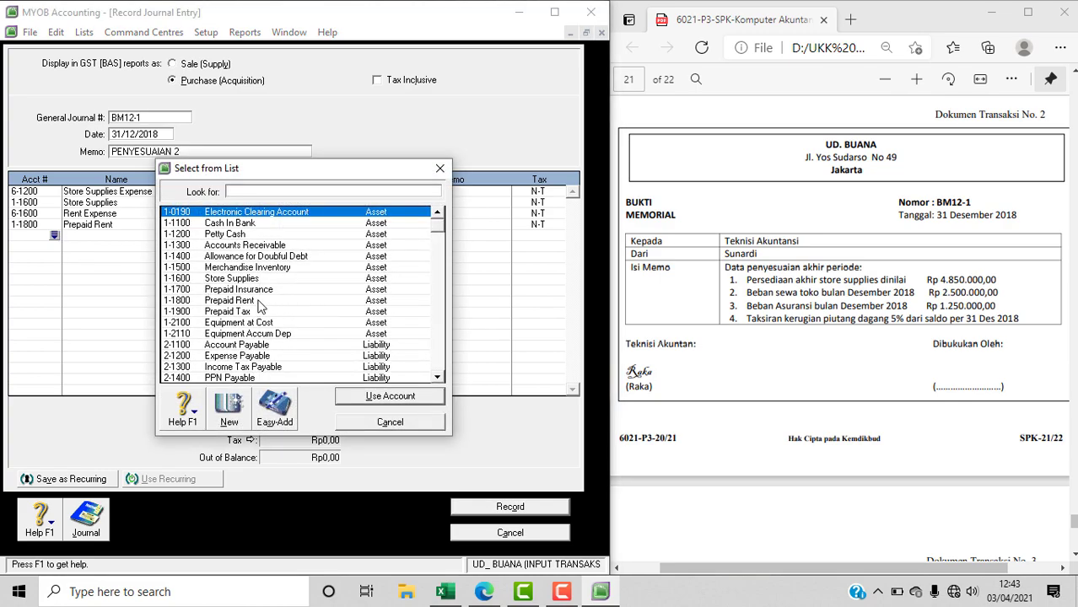
type("6")
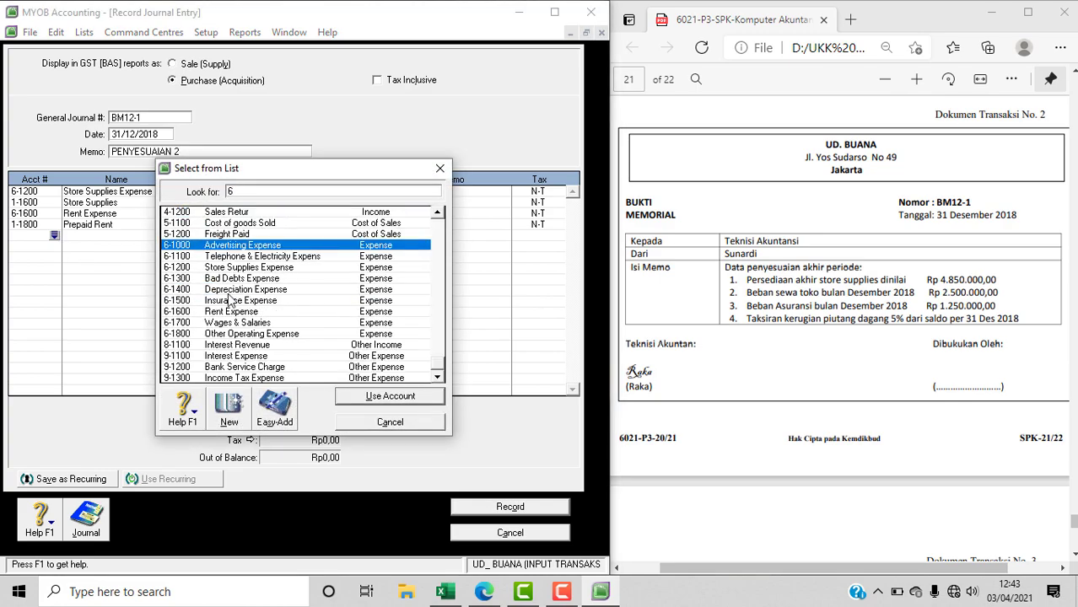
type("-1500")
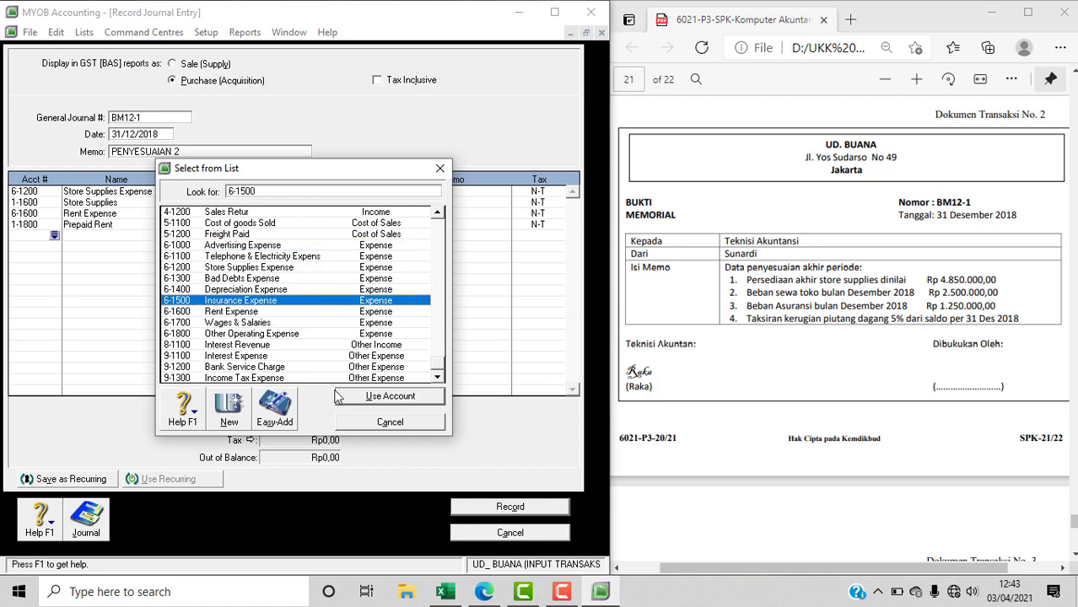
left_click(343, 400)
type("1")
type("250000")
key("Tab")
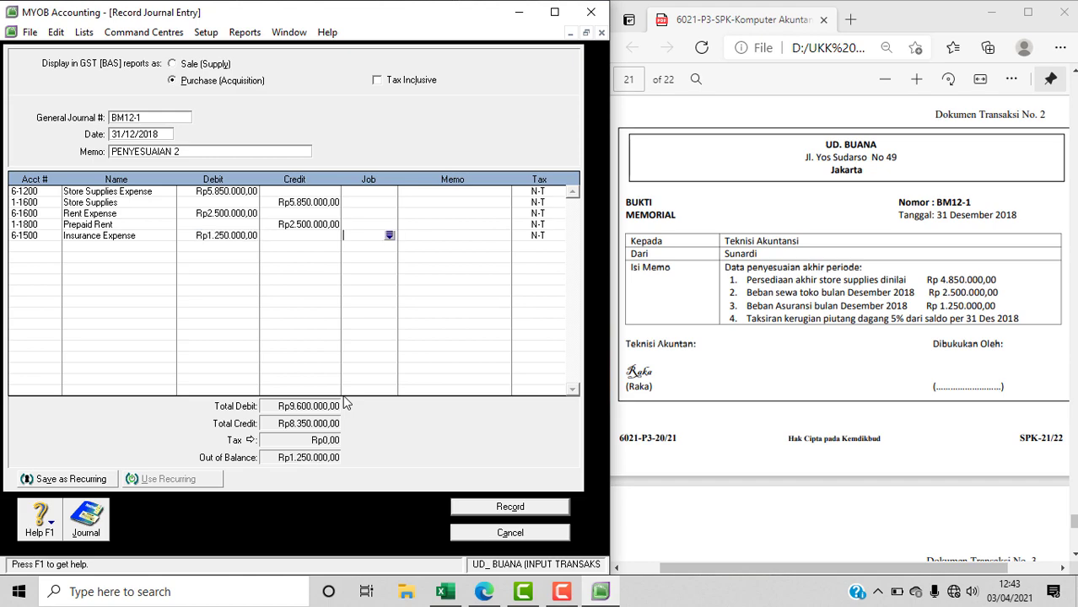
- Add a journal line crediting Prepaid Insurance (1-1700) with 1.250.000
left_click(49, 248)
left_click(54, 246)
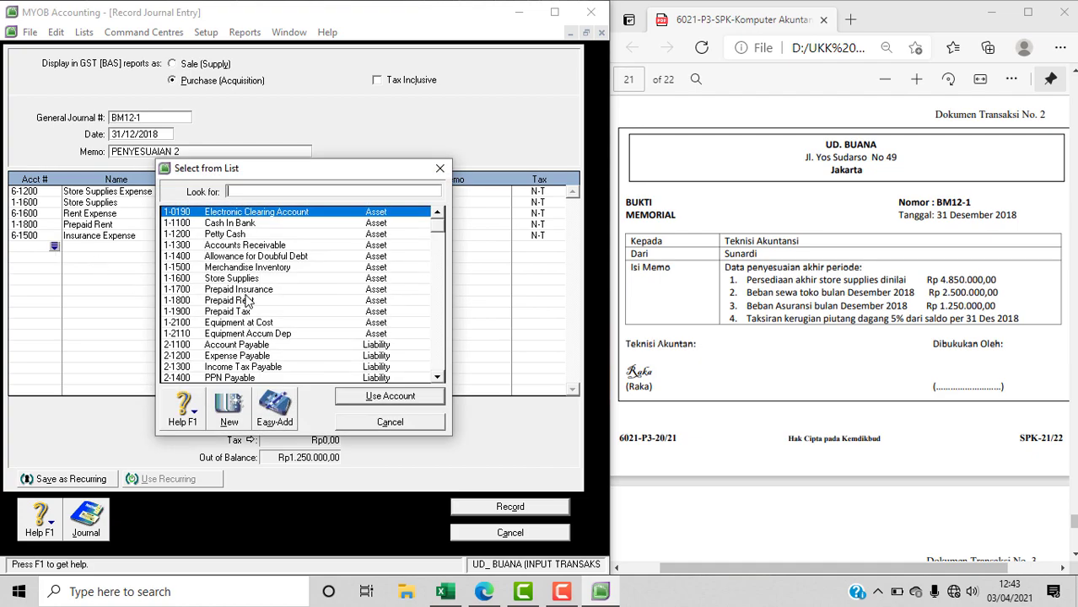
left_click(248, 290)
left_click(358, 396)
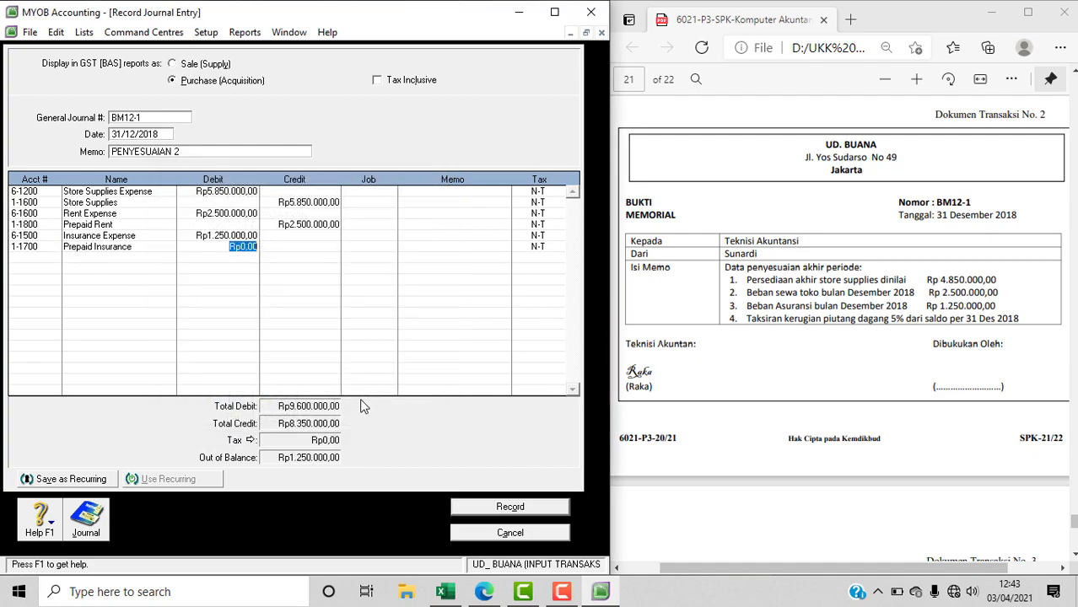
key("Tab")
key("Tab")
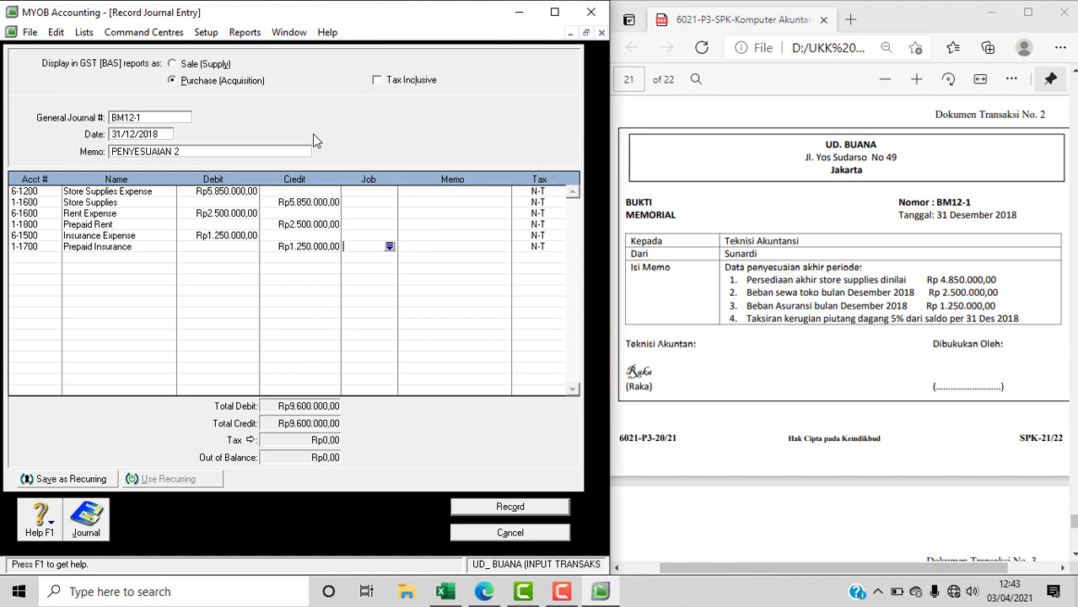
- Display the December 2018 Trial Balance report to look up the Accounts Receivable and allowance balances
left_click(243, 33)
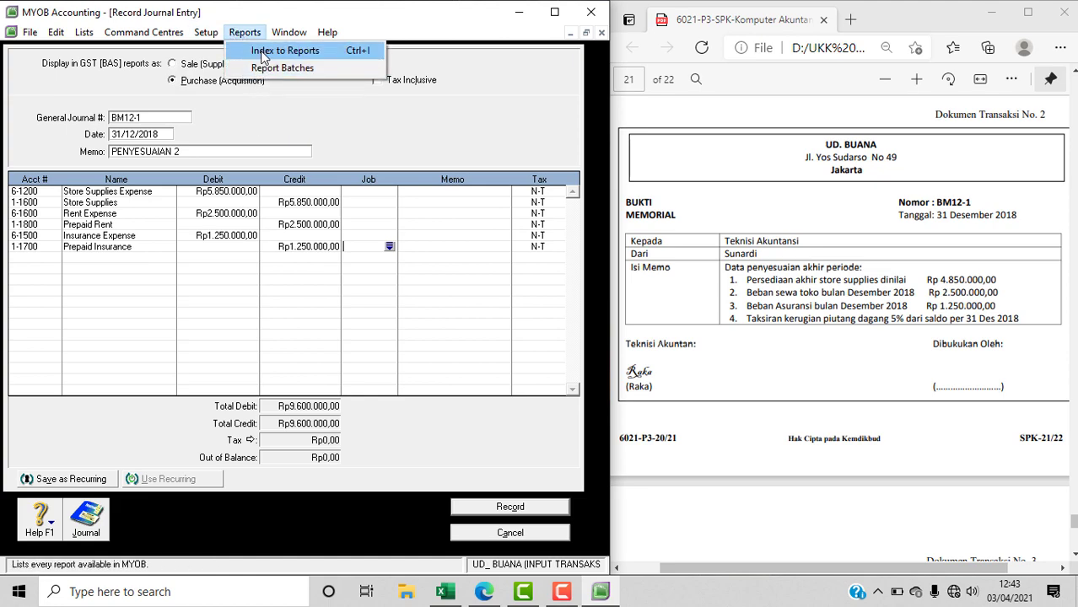
left_click(264, 53)
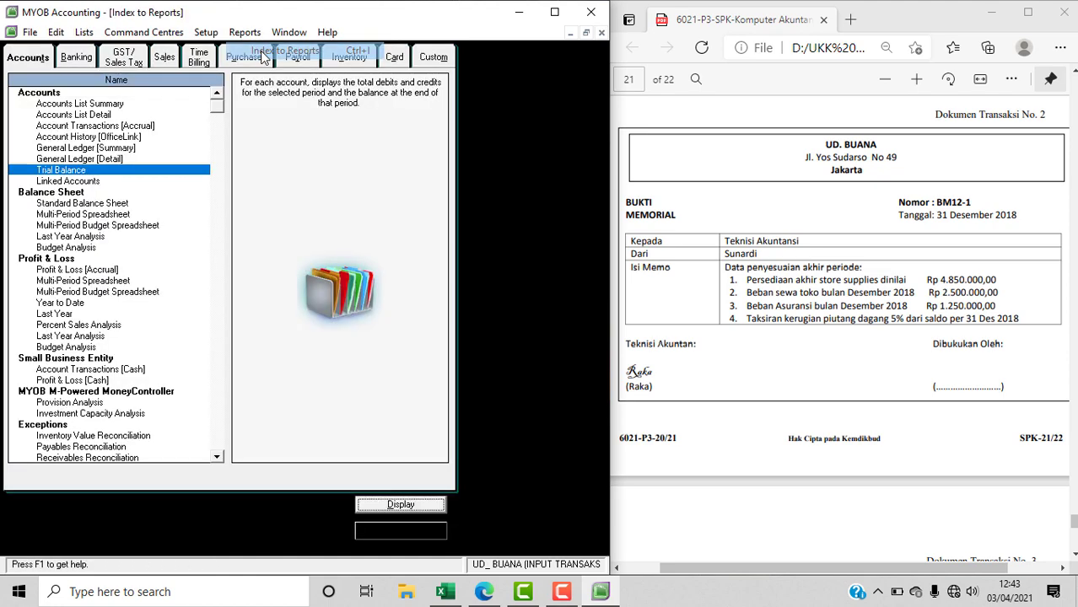
left_click(384, 506)
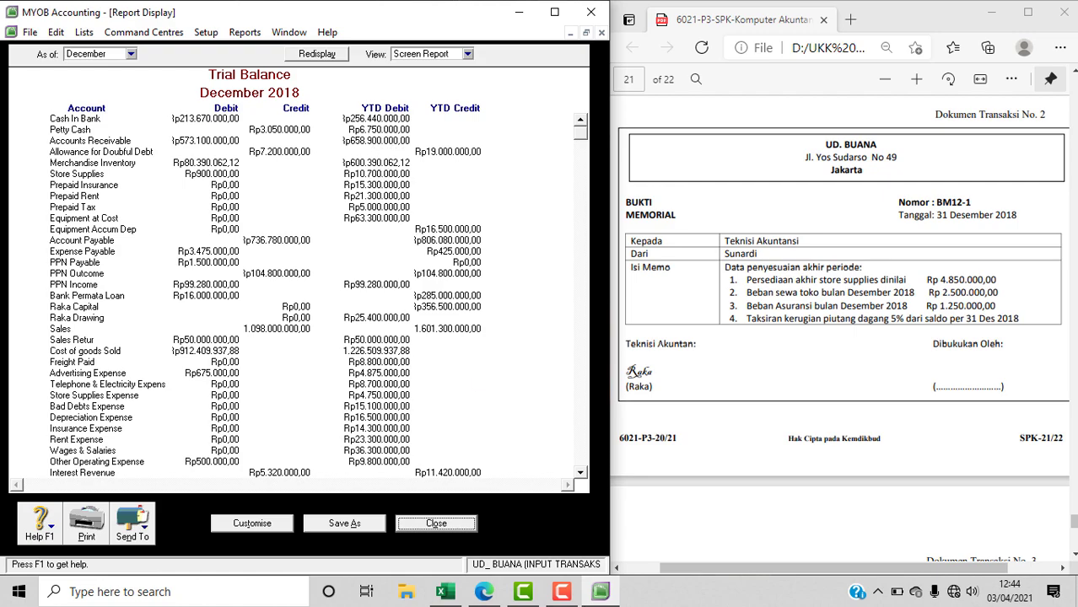
- Switch to Excel, clear the old calculation in D3:D6 and enter the Accounts Receivable balance 658900000 in D3
left_click(446, 592)
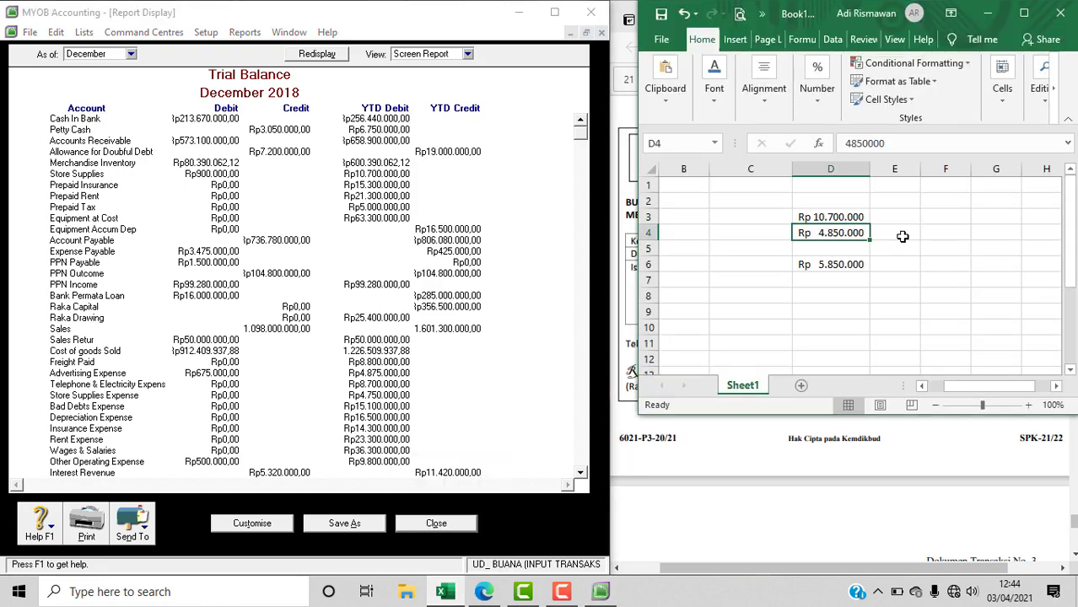
left_click_drag(842, 217, 853, 264)
key("Delete")
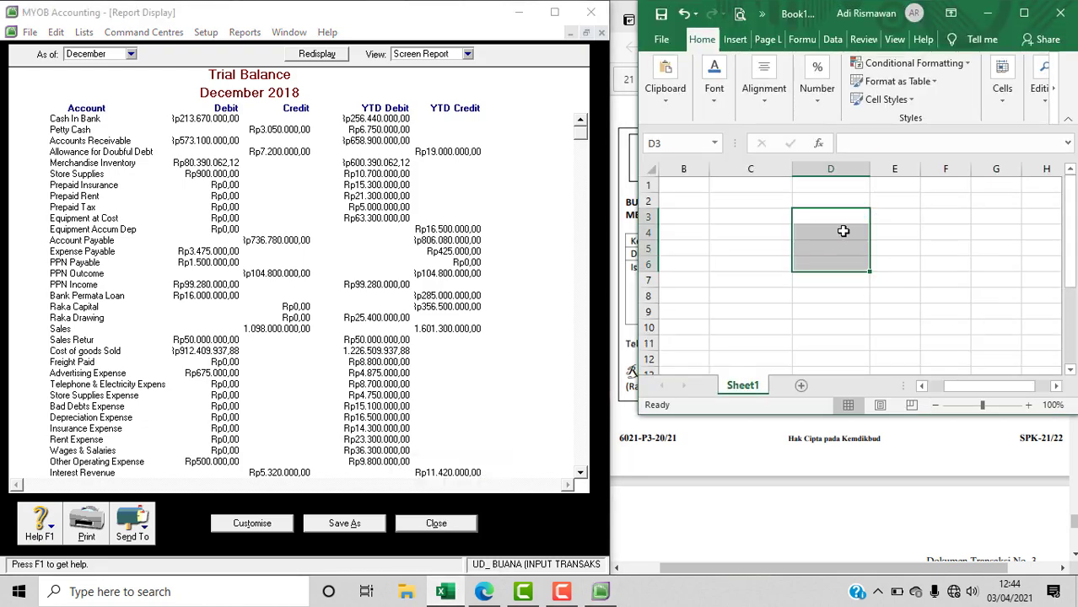
left_click(815, 217)
type("6")
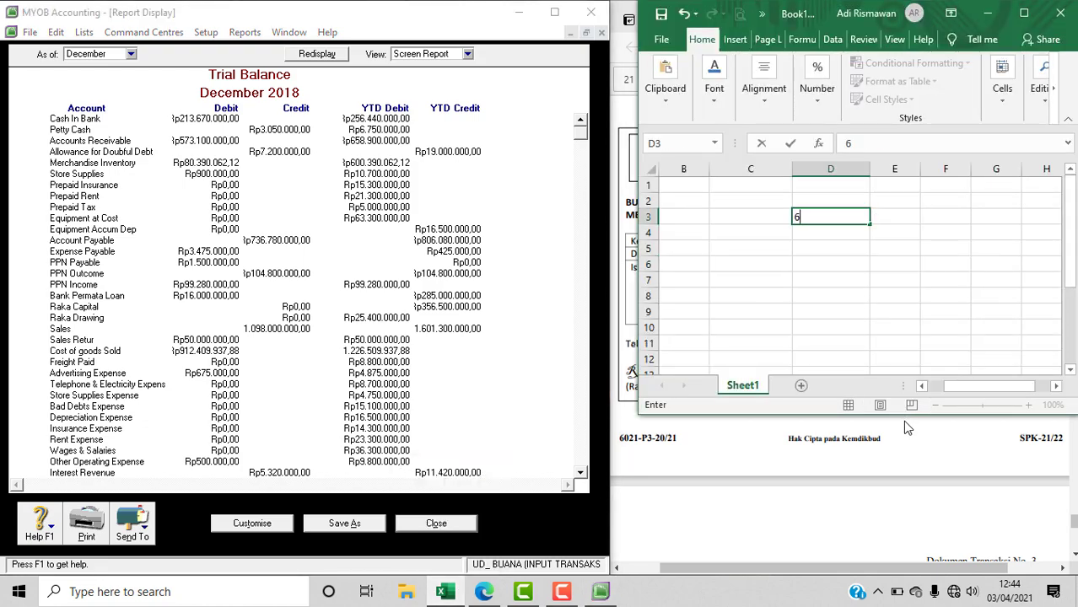
type("58900000")
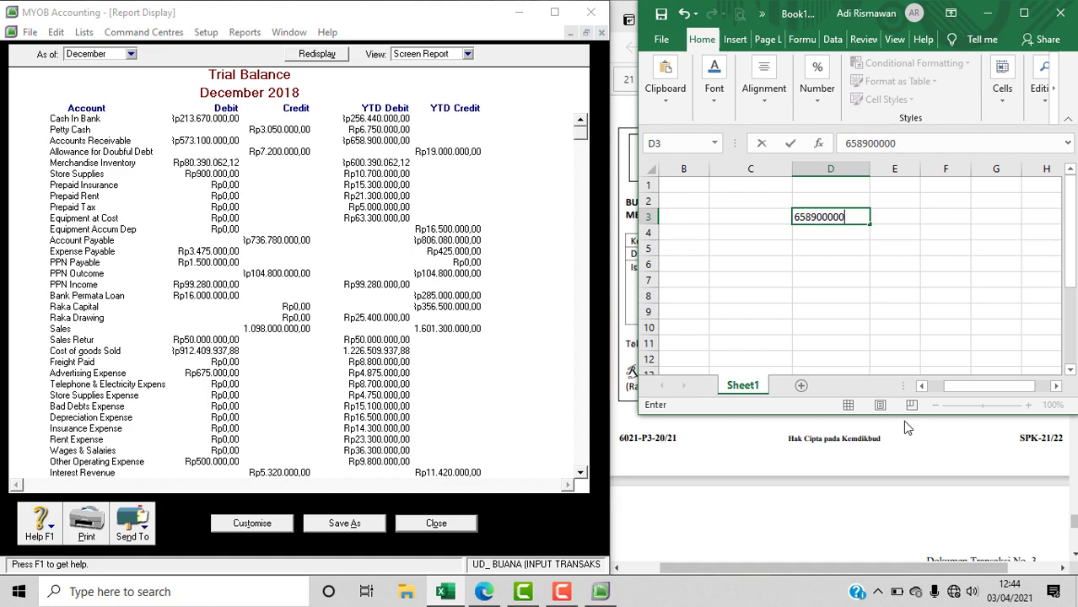
key("Tab")
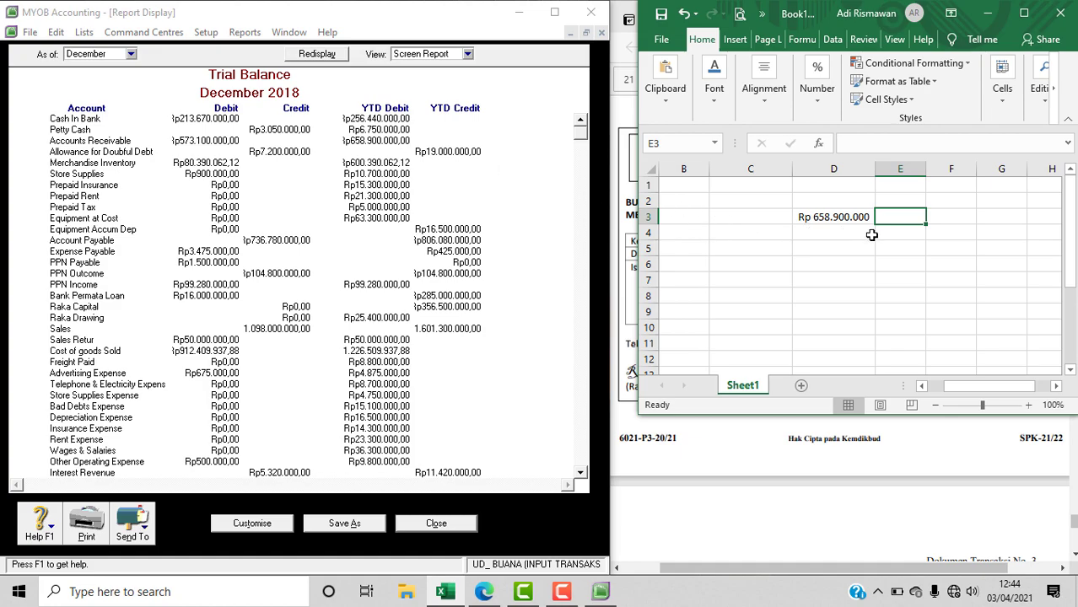
- Check the loss rate in the PDF memo, enter 5% in D5 of the Excel sheet and calculate =D3*D5 in D7
left_click(792, 467)
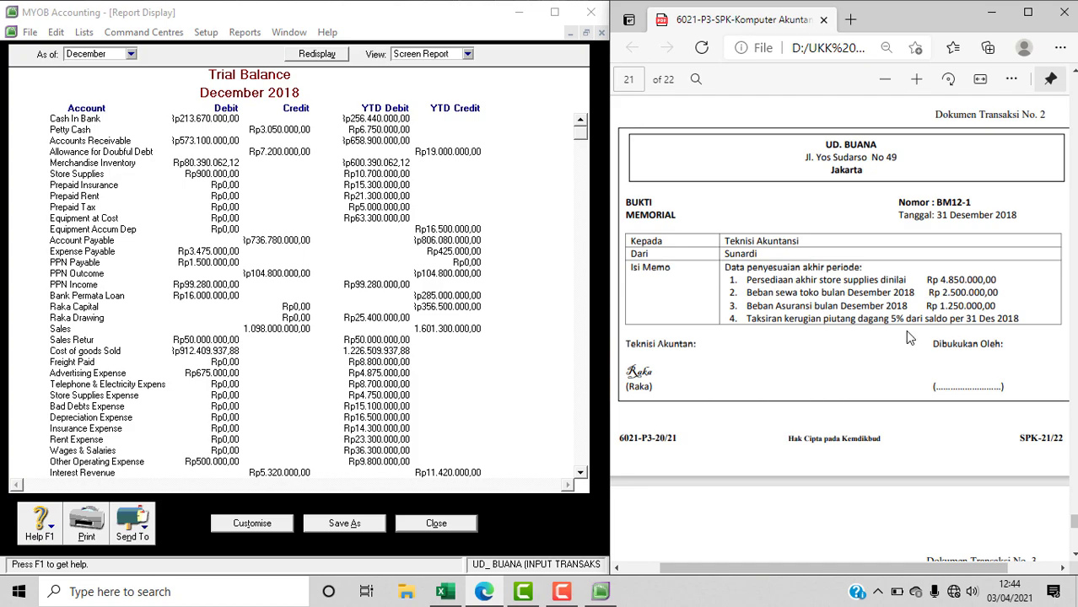
left_click(445, 592)
left_click(854, 248)
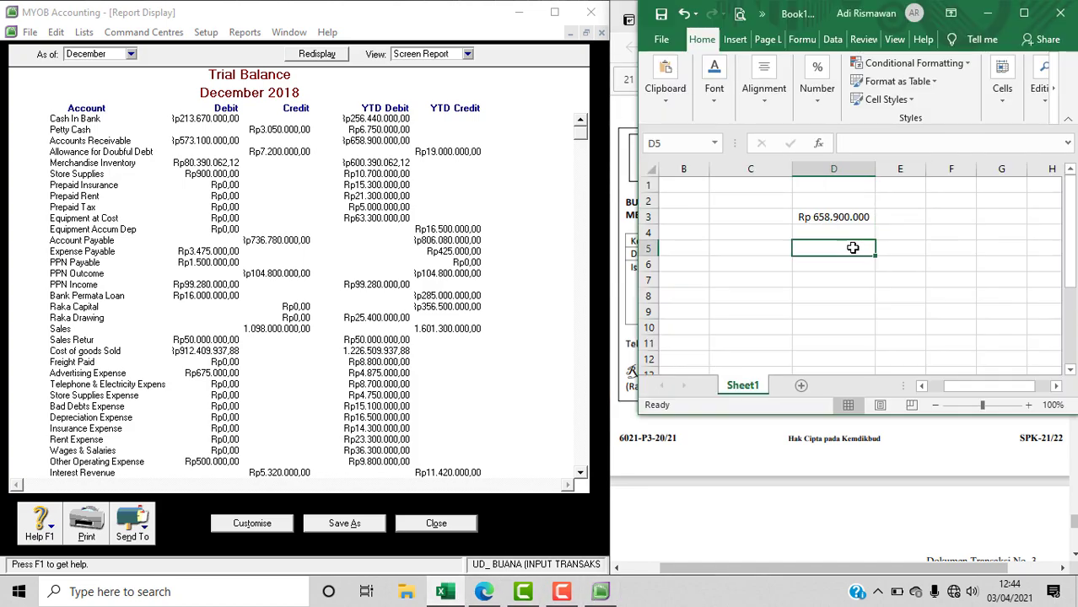
type("5%")
left_click(830, 279)
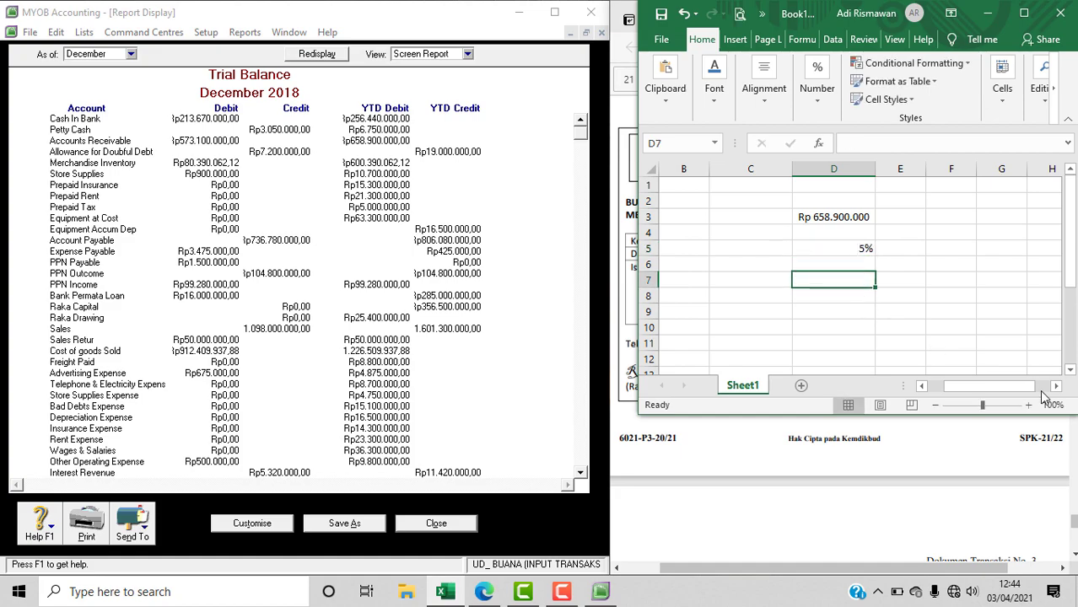
type("=")
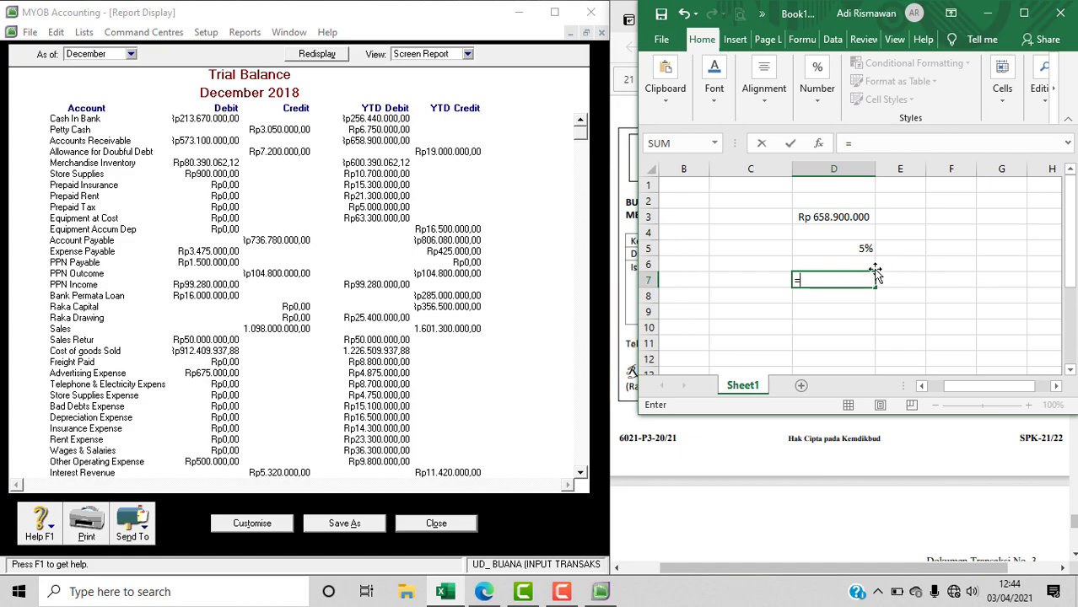
left_click(844, 218)
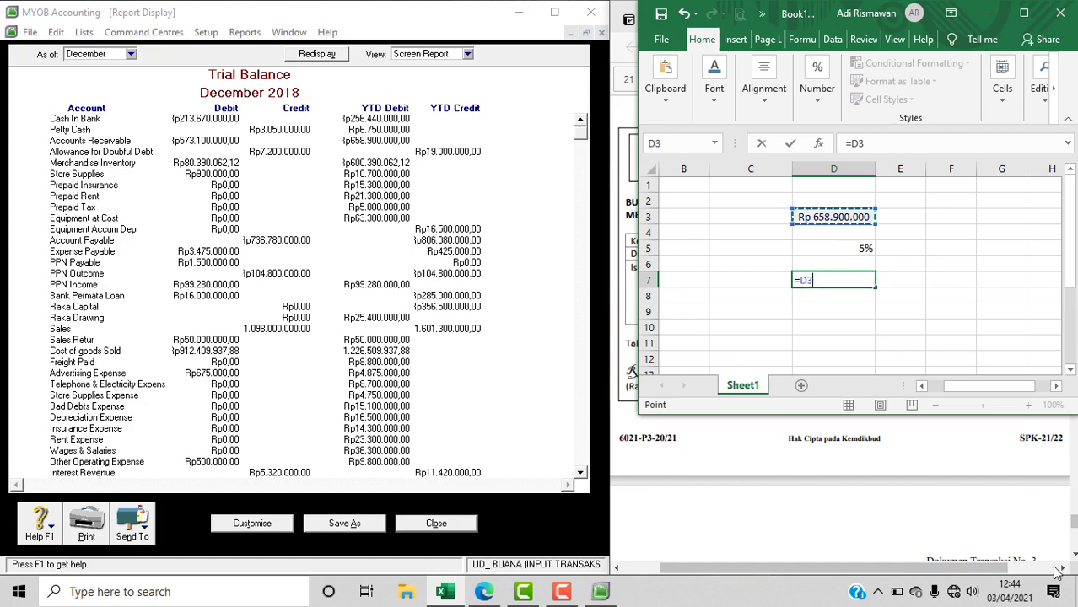
type("*")
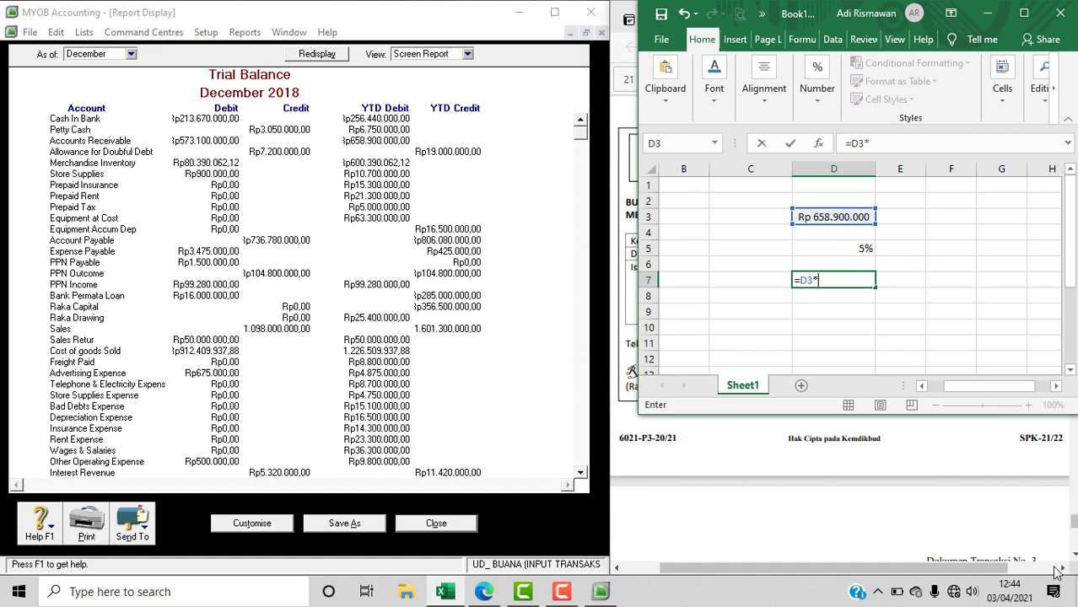
left_click(838, 251)
key("Return")
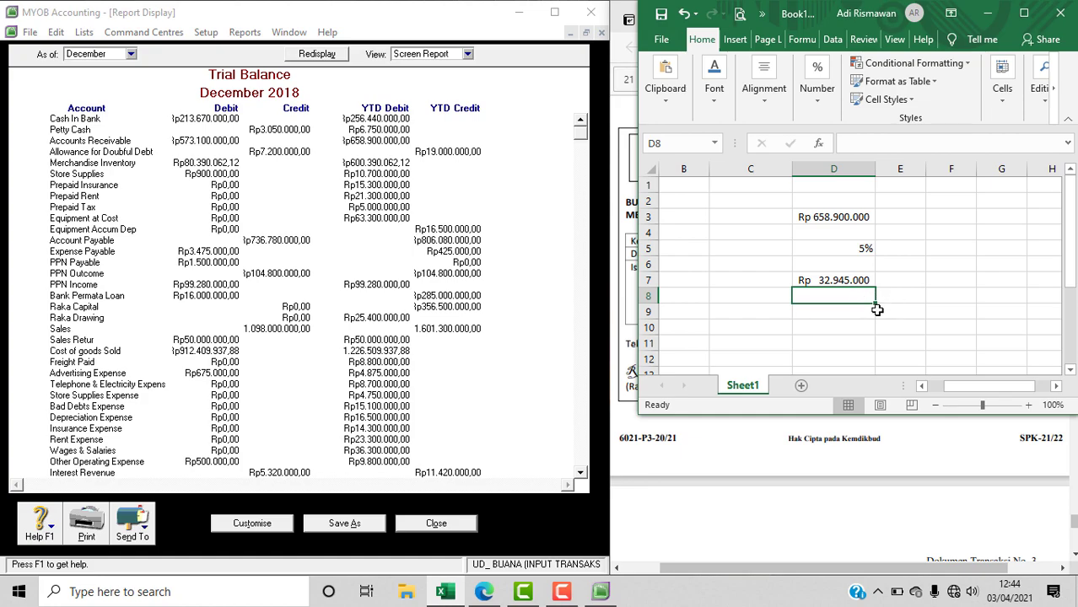
left_click(903, 312)
left_click(847, 283)
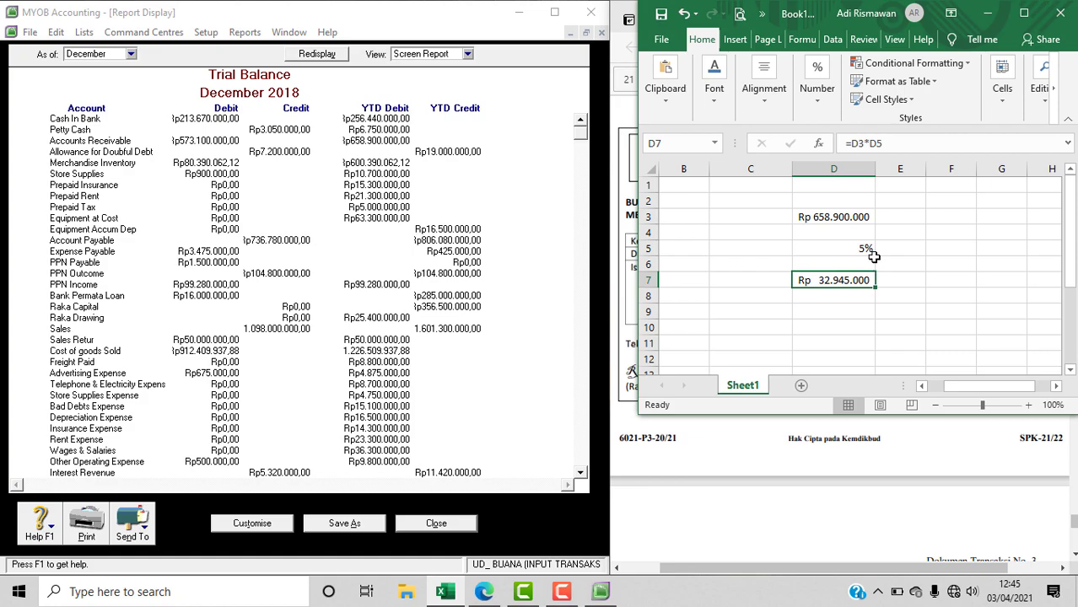
- Recheck the PDF memo, return to Excel and enter the Allowance for Doubtful Debt balance 19000000 in D9
left_click(839, 517)
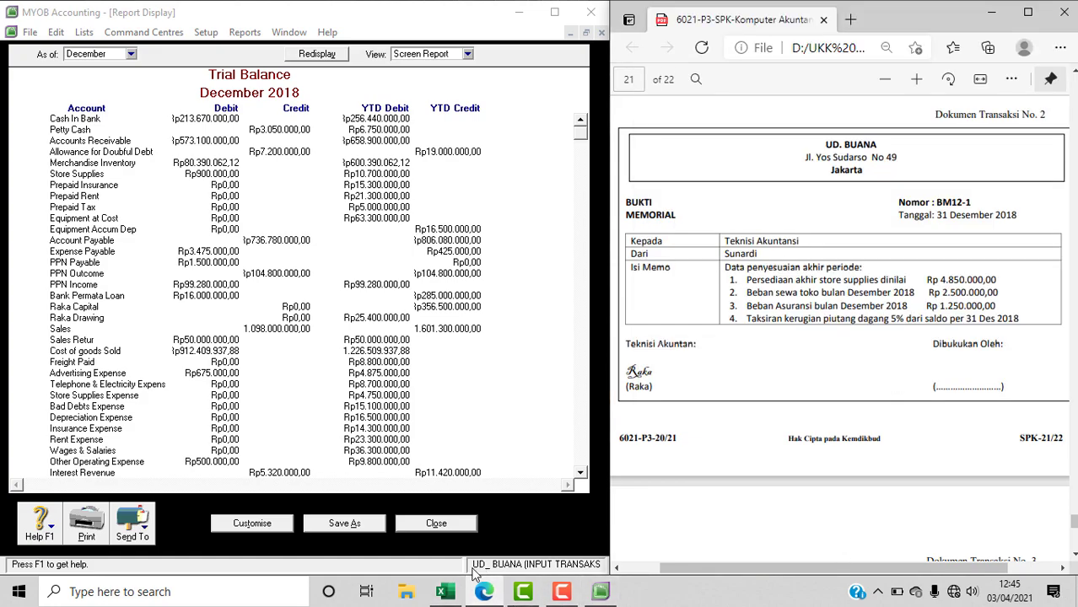
left_click(444, 591)
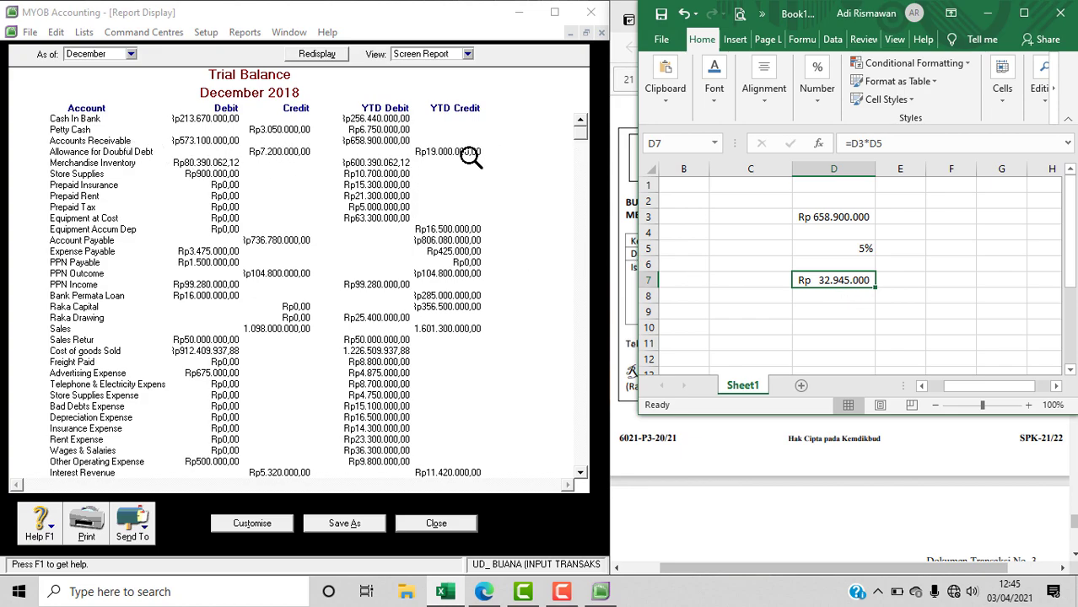
left_click(820, 312)
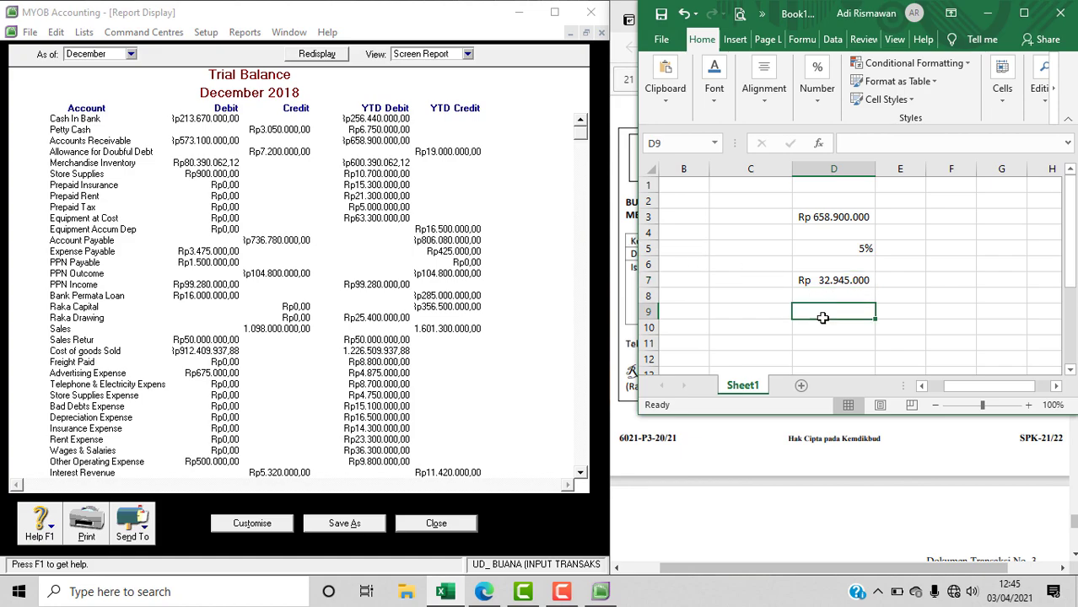
type("1900")
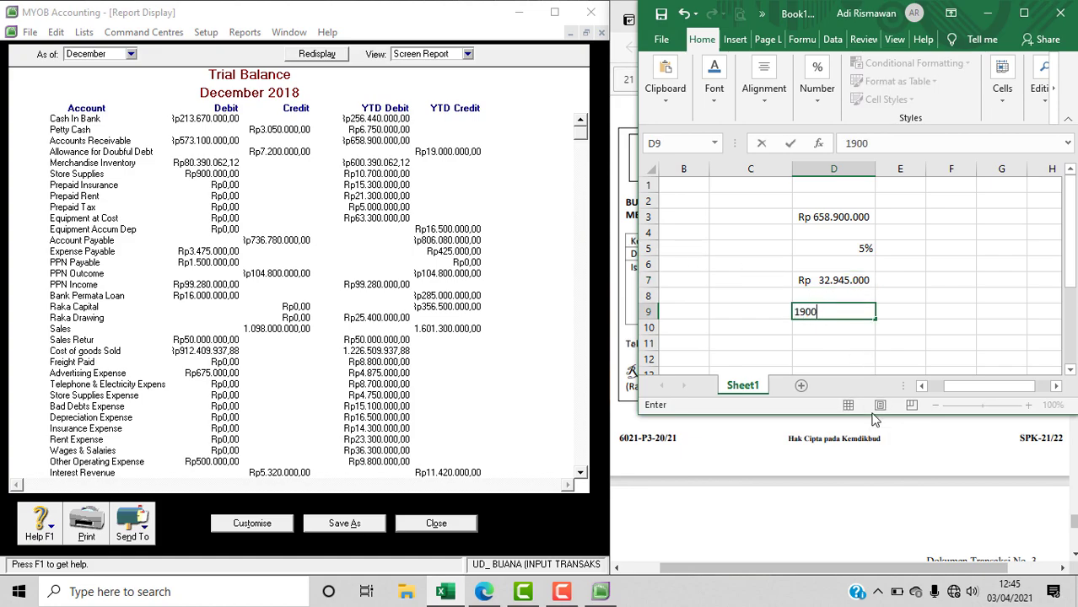
type("0000")
key("Tab")
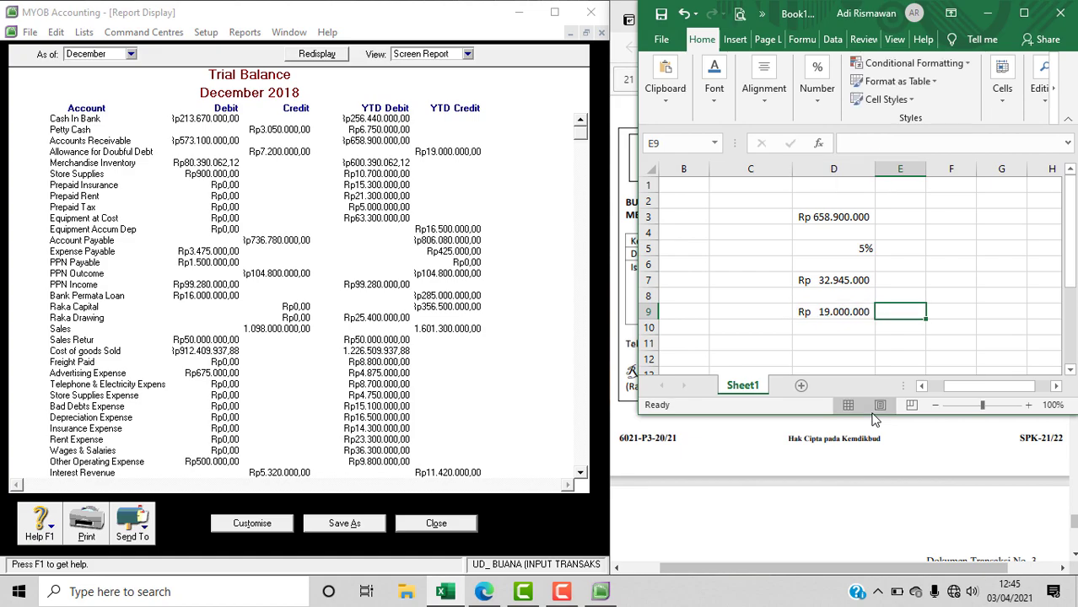
- Calculate the required doubtful debt adjustment in cell D11 of the Excel sheet with =D7-D9
left_click(840, 346)
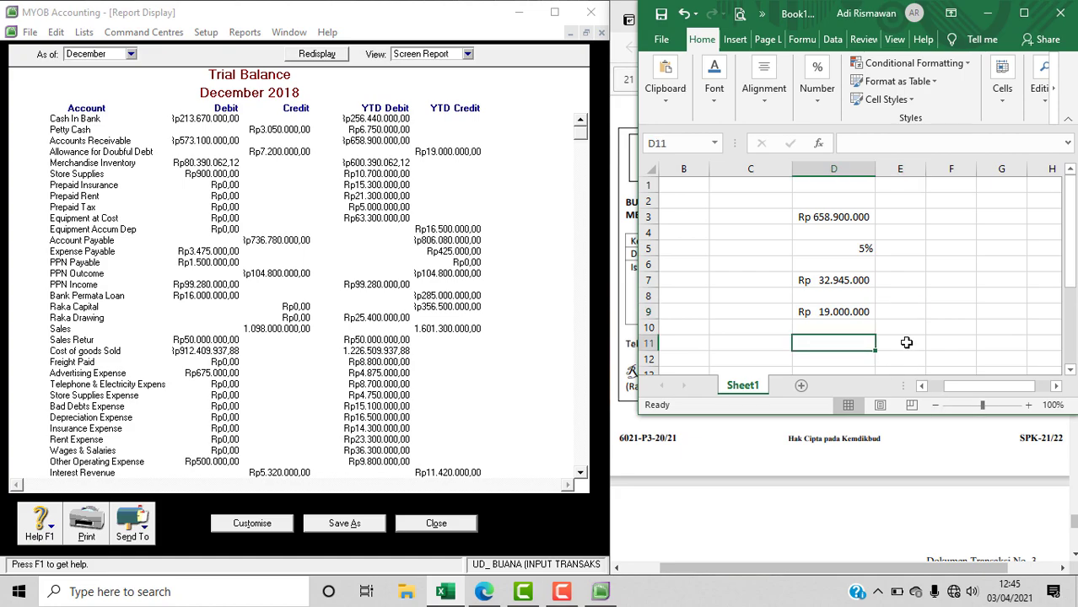
type("=")
left_click(862, 280)
type("-")
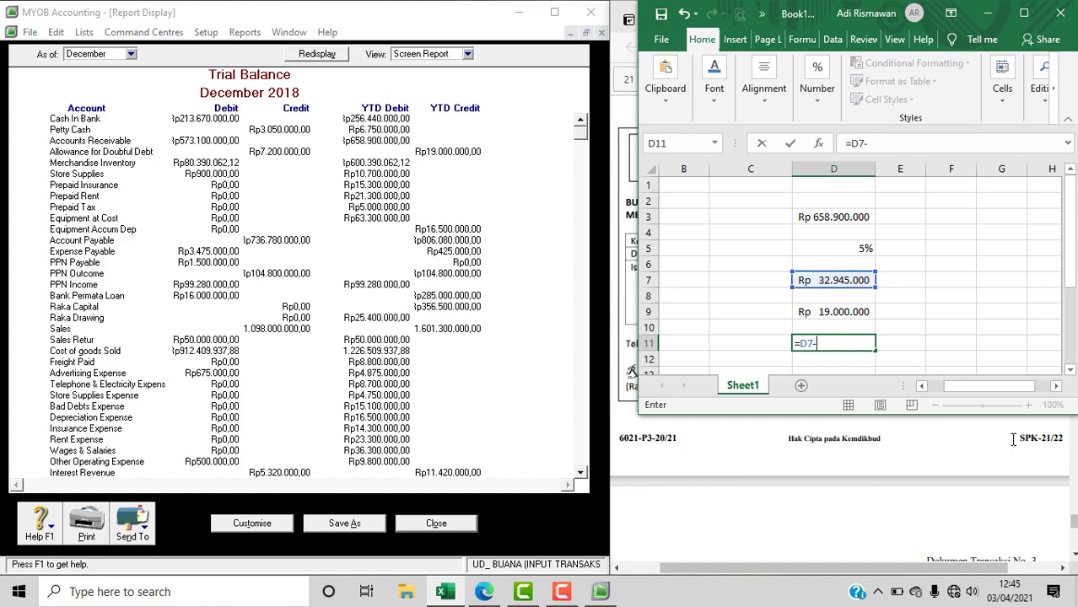
left_click(855, 311)
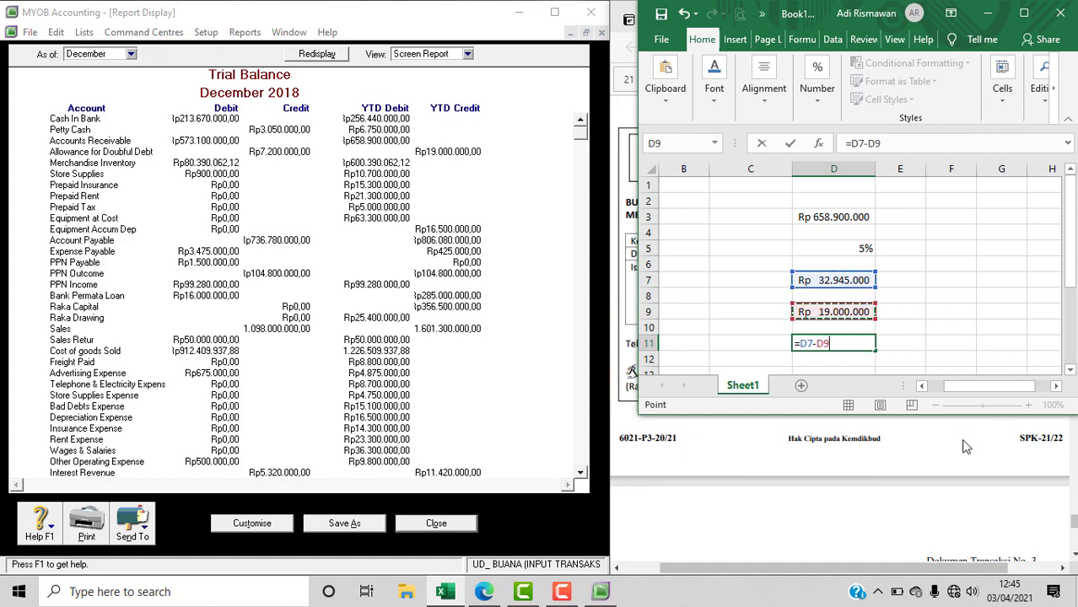
key("Return")
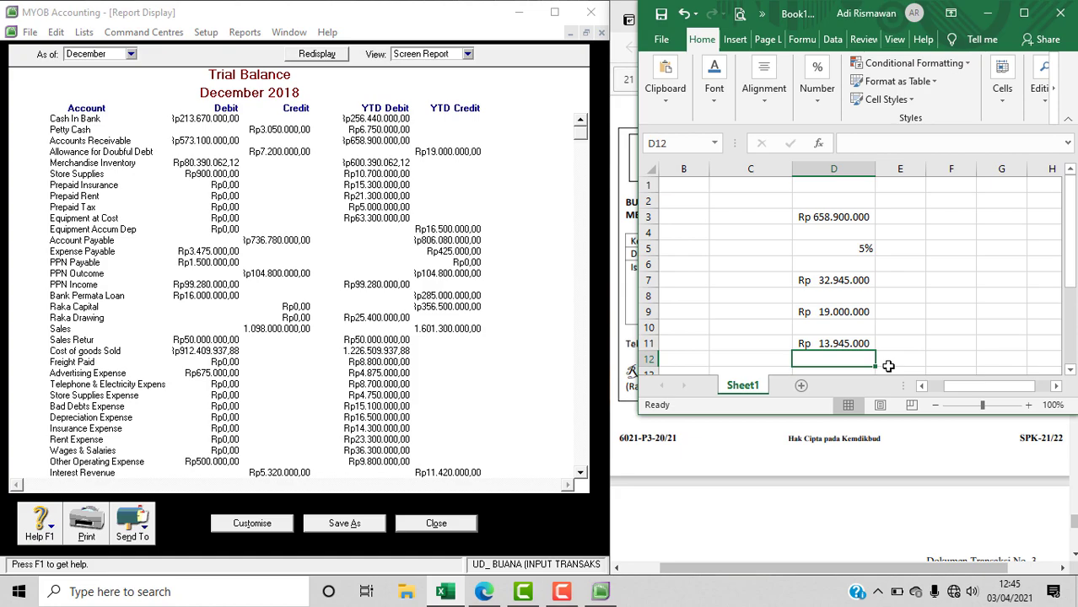
left_click(853, 341)
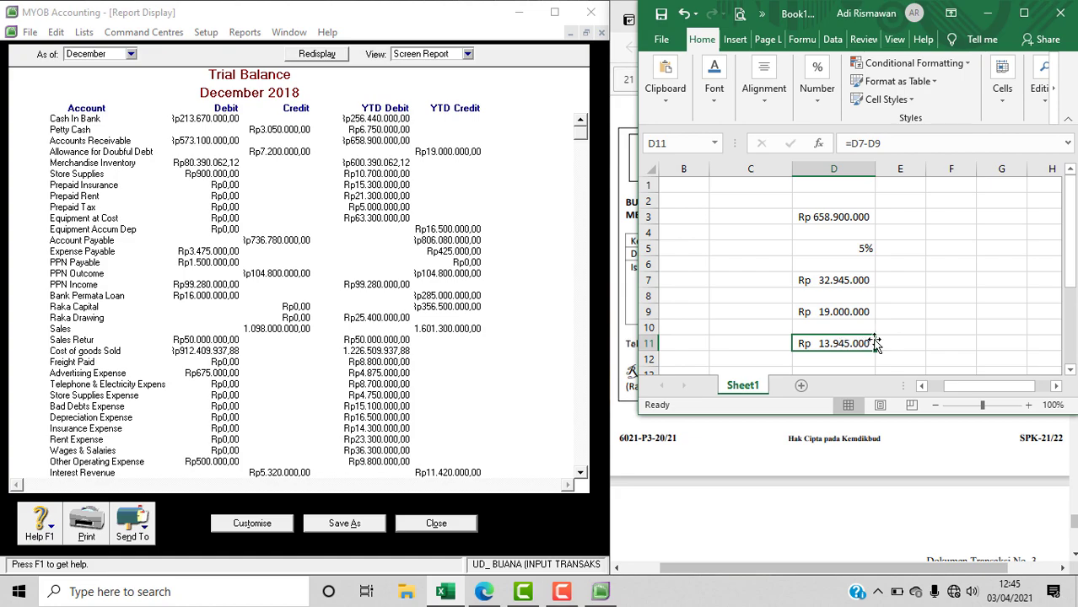
- Close the MYOB reports, return to the PENYESUAIAN 2 journal entry and debit Bad Debts Expense (6-1300) with 13945000
left_click(429, 524)
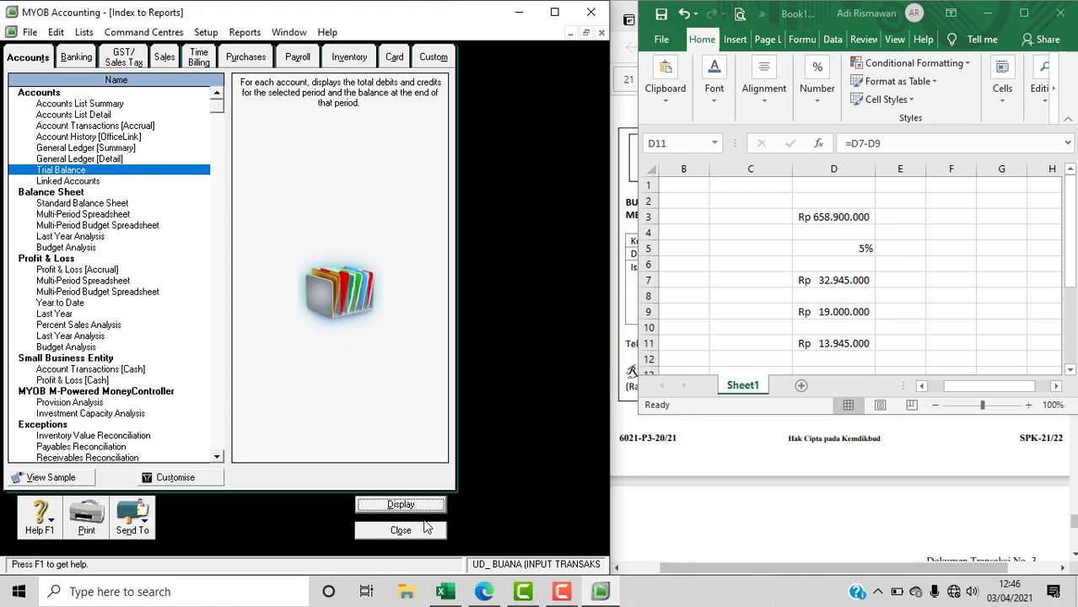
left_click(410, 534)
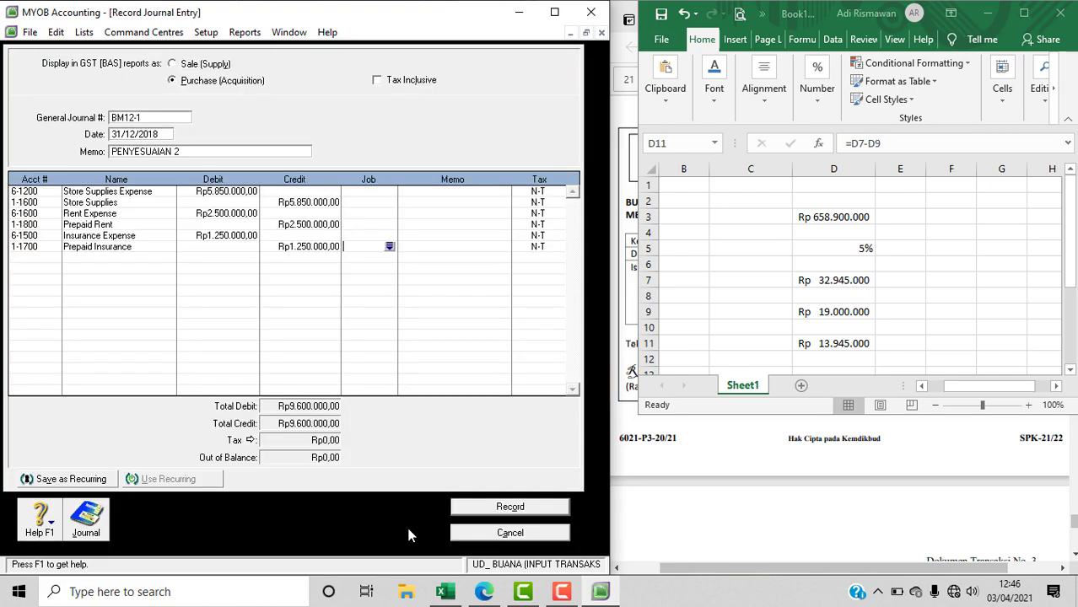
left_click(39, 258)
left_click(54, 258)
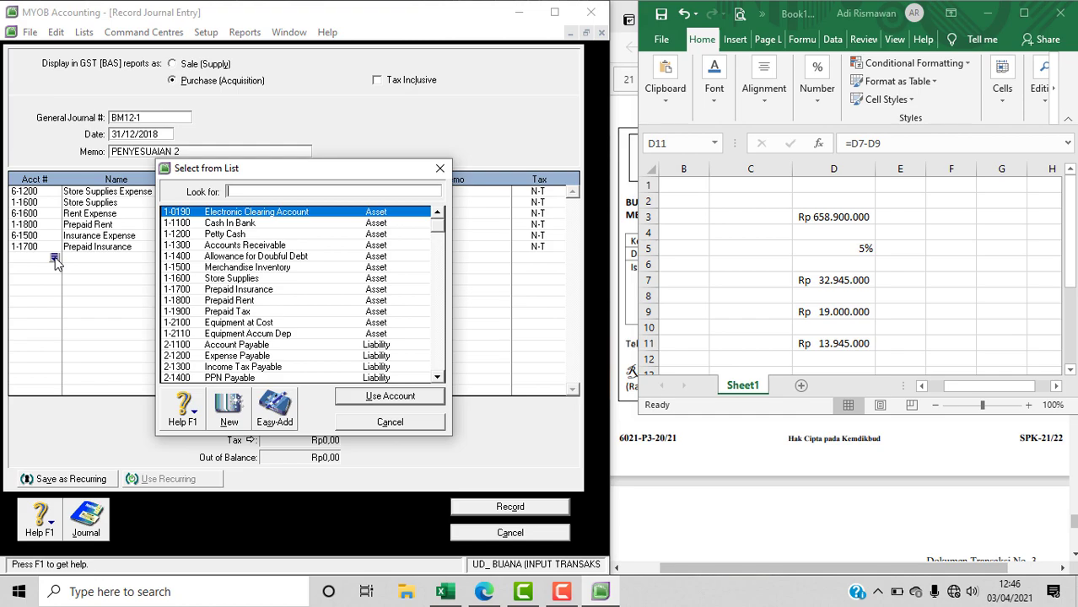
type("6-1300")
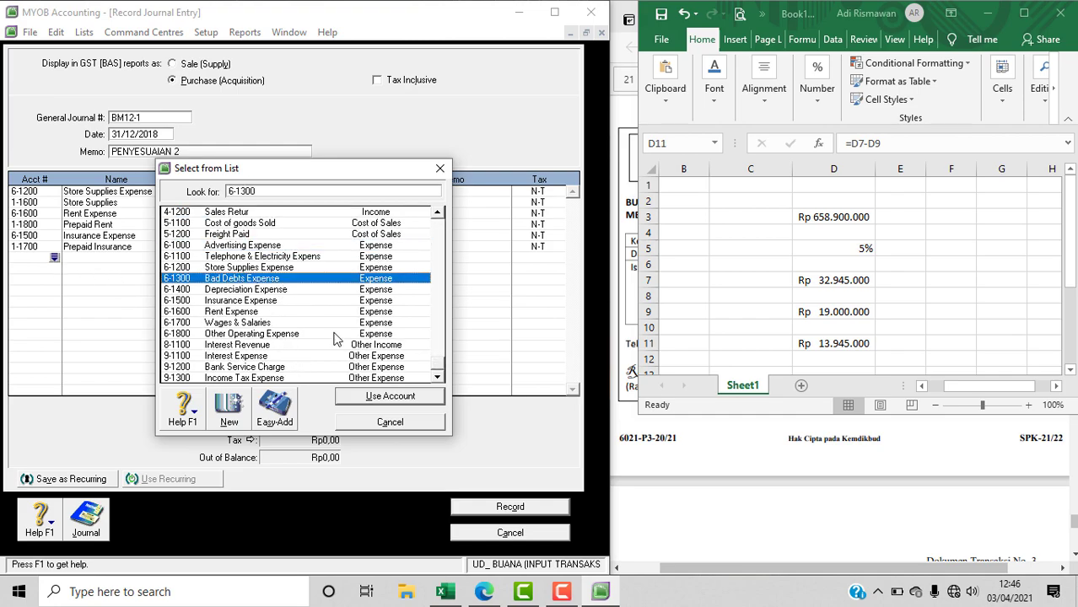
left_click(379, 395)
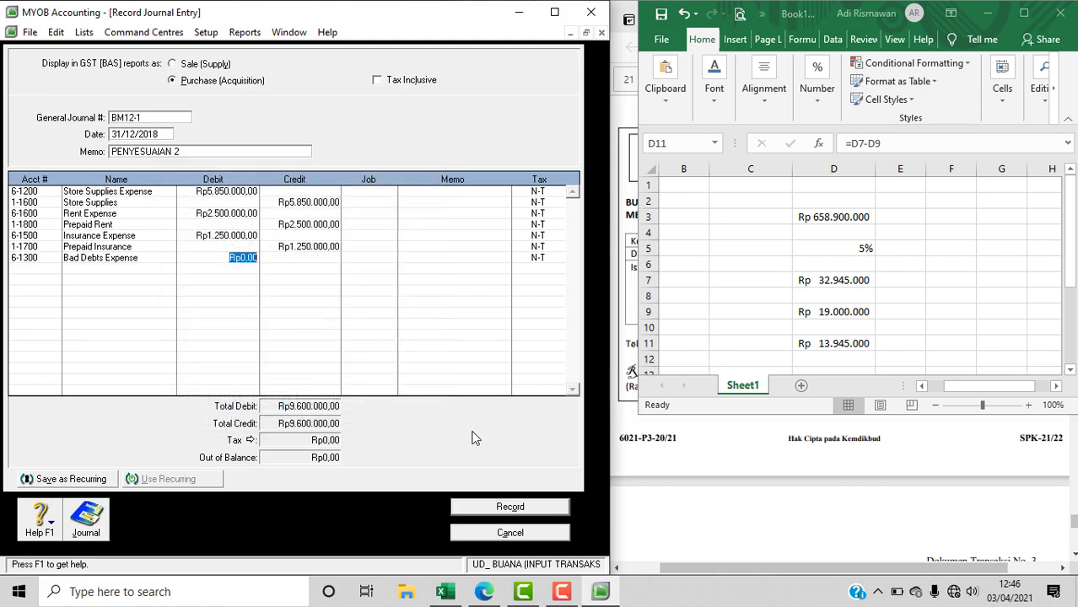
type("13")
type("945")
type("000")
key("Tab")
key("Tab")
key("Tab")
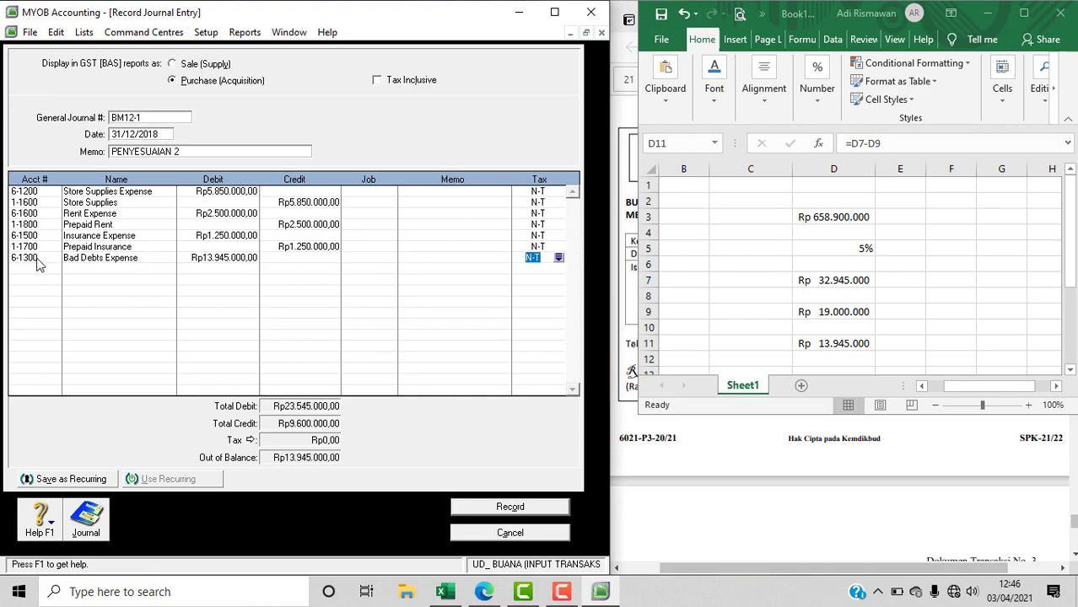
- Add a journal line crediting Allowance for Doubful Debt (1-1400) with Rp13.945.000
left_click(36, 276)
left_click(53, 269)
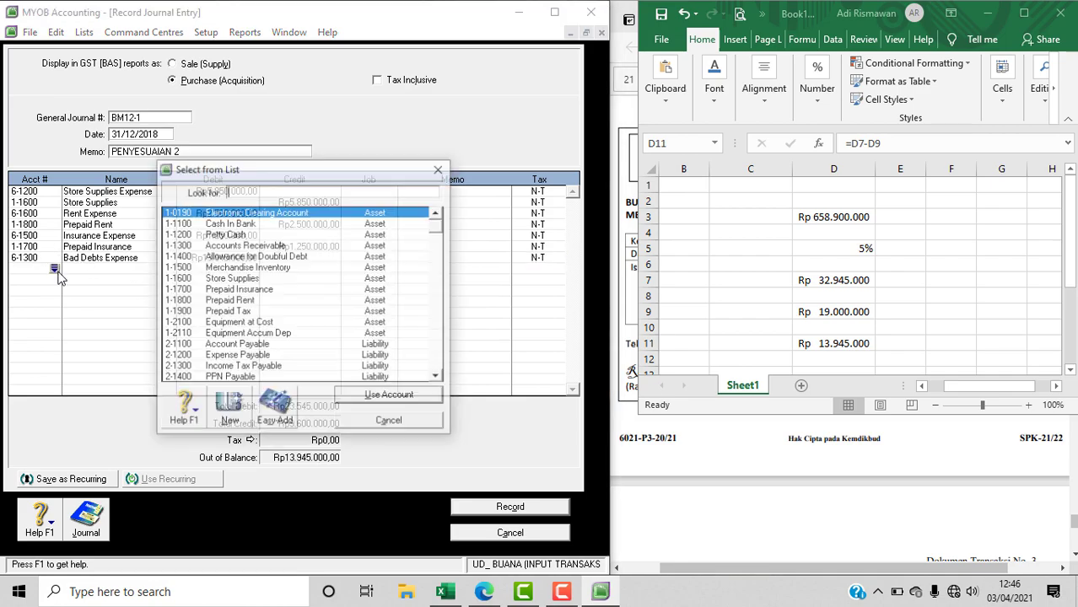
left_click(240, 256)
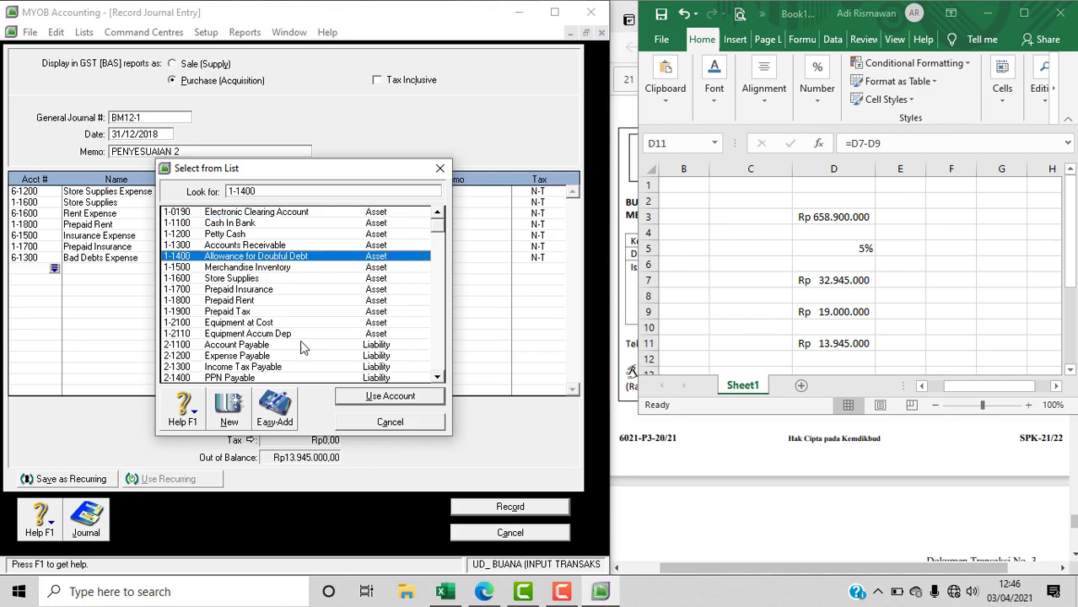
left_click(388, 395)
key("Tab")
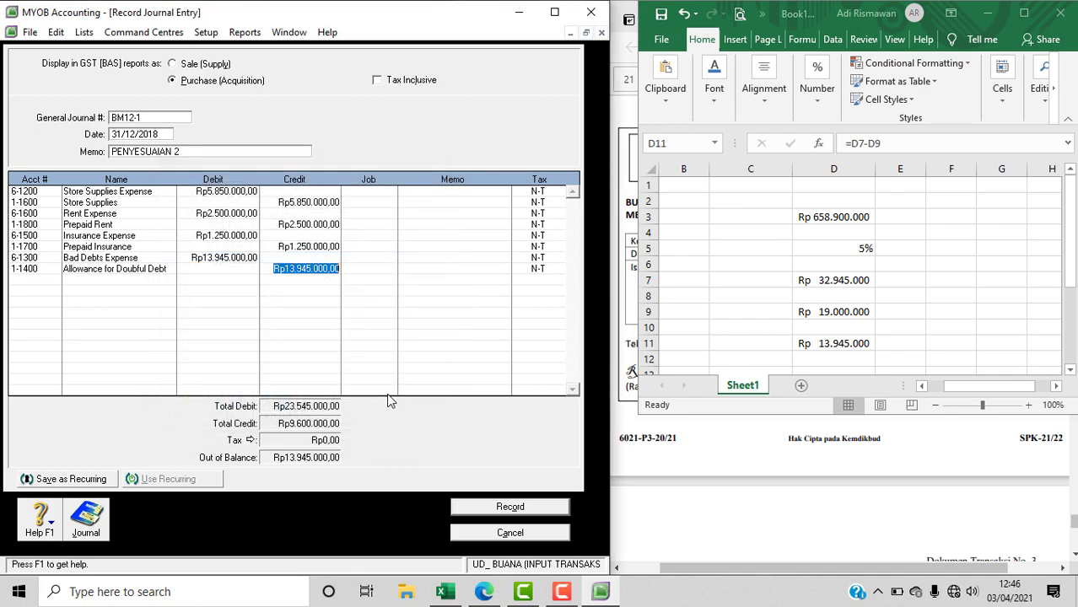
key("Tab")
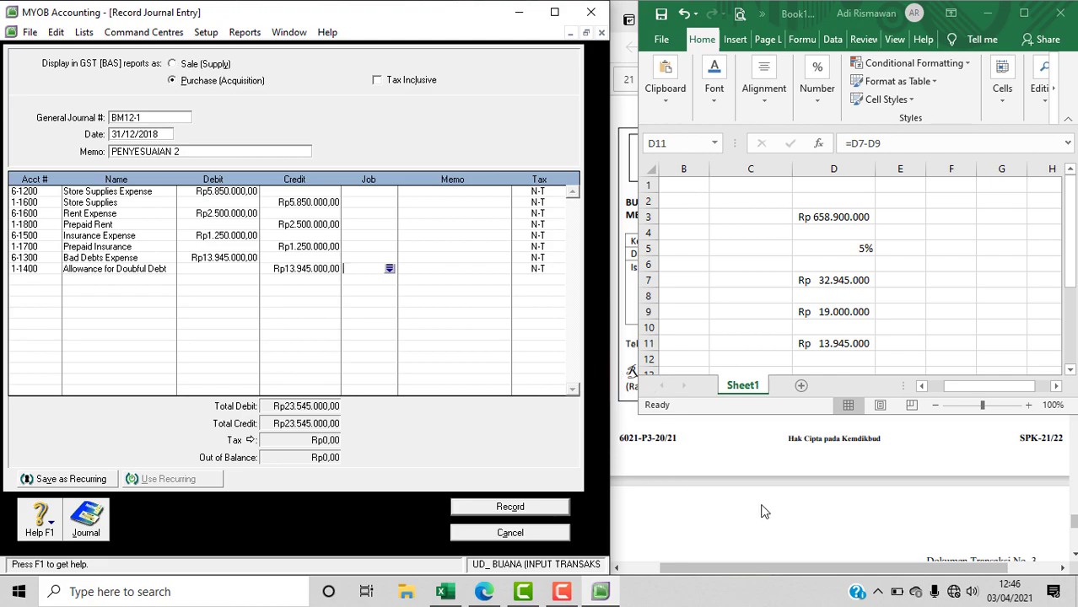
- Record the PENYESUAIAN 2 journal entry and bring up Dokumen Transaksi No. 3 in the PDF
left_click(987, 12)
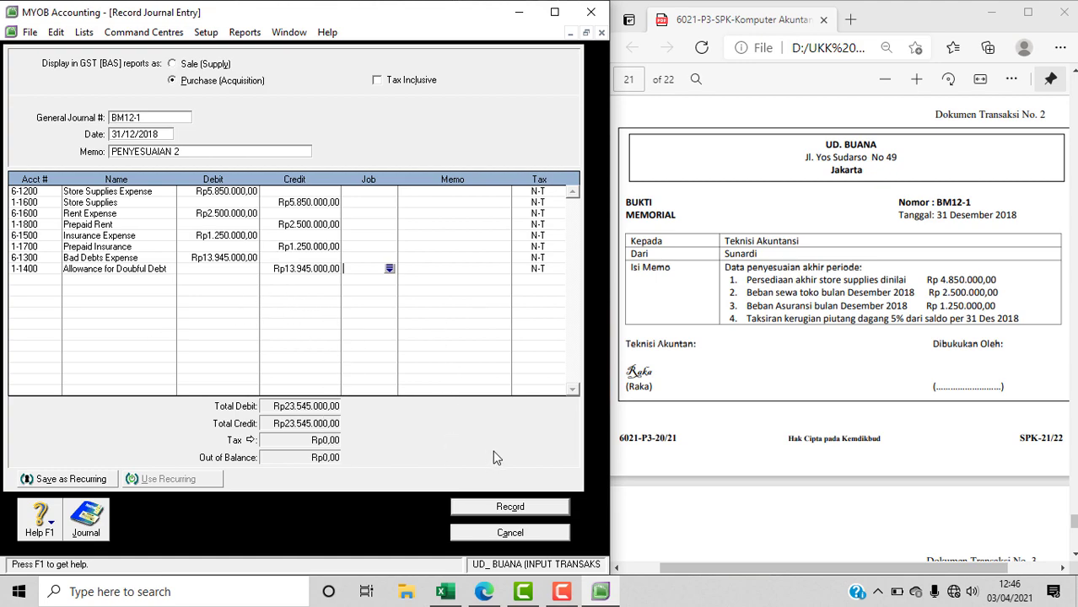
left_click(516, 506)
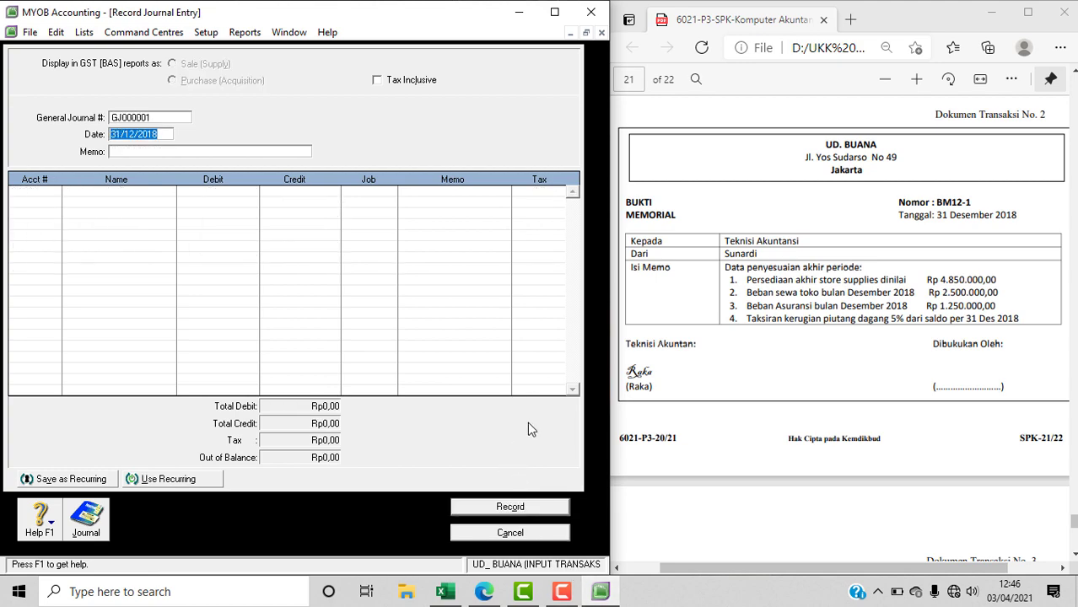
left_click(837, 402)
scroll(836, 401, "down", 4)
scroll(839, 406, "down", 3)
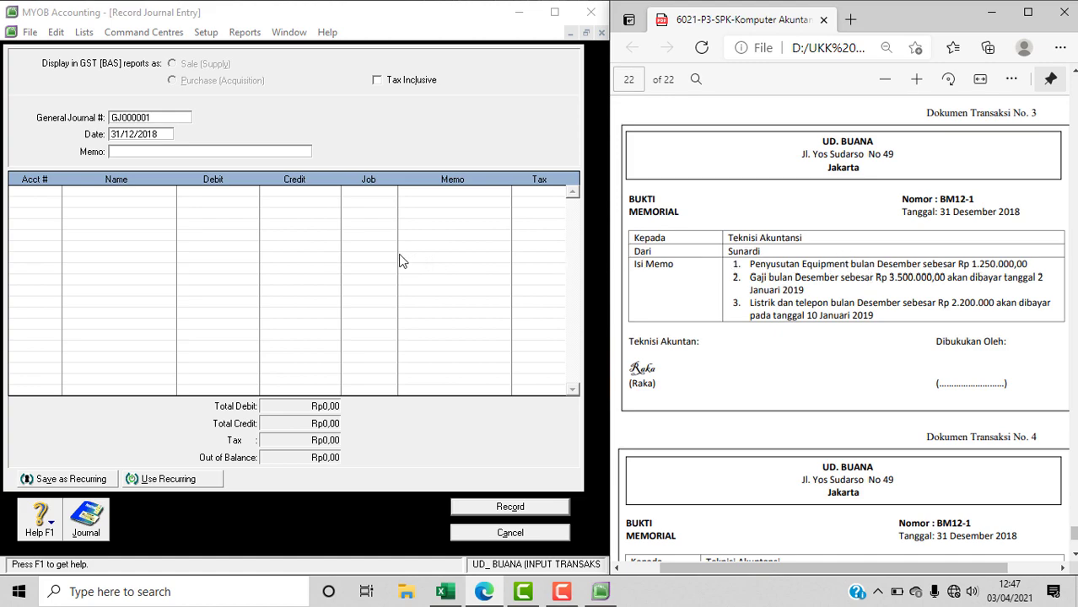
left_click(122, 119)
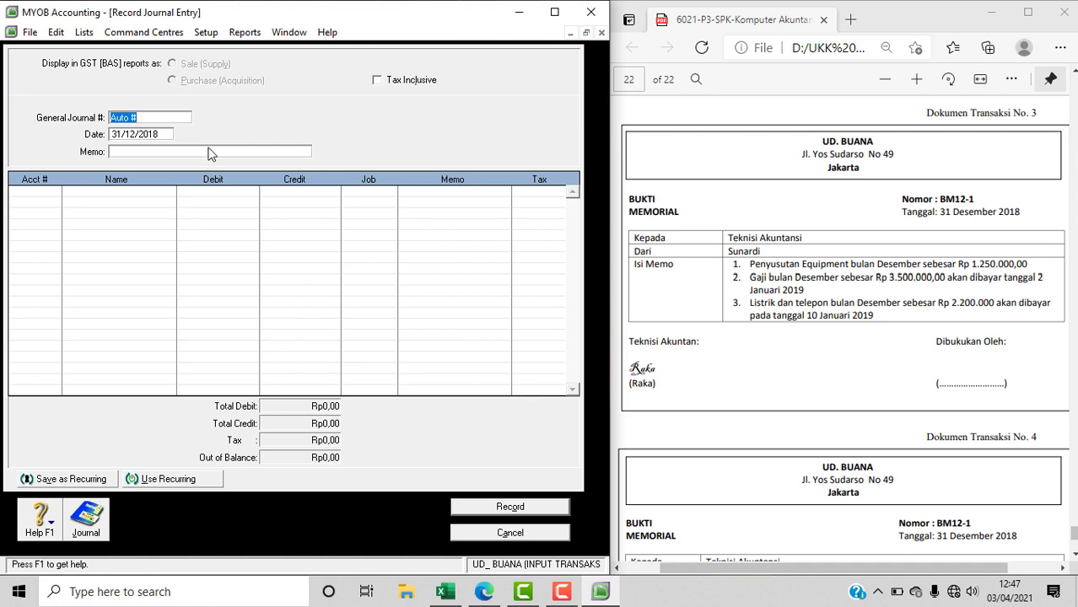
type("BM12-1")
left_click(510, 533)
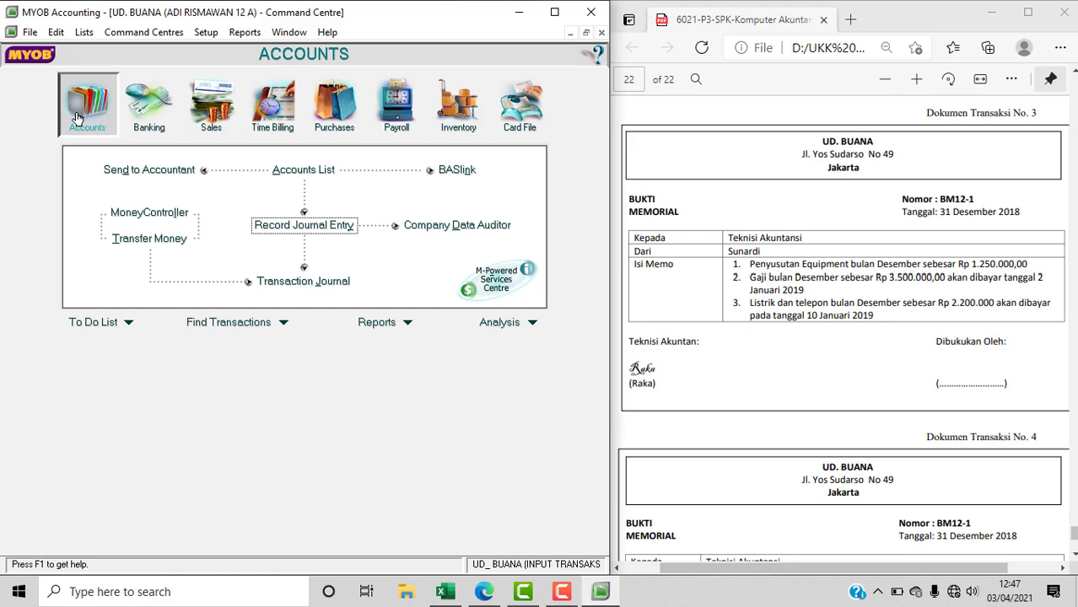
- Open a new journal entry with journal number BM12-1 and the memo PENYESUAIAN 3
left_click(310, 227)
left_click(160, 118)
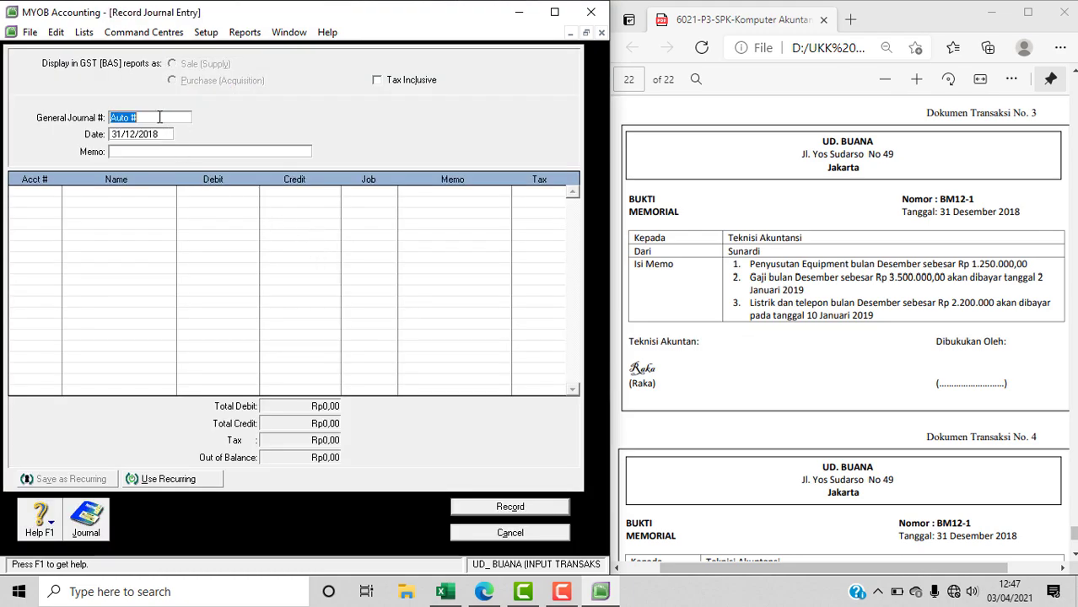
type("BM12-1")
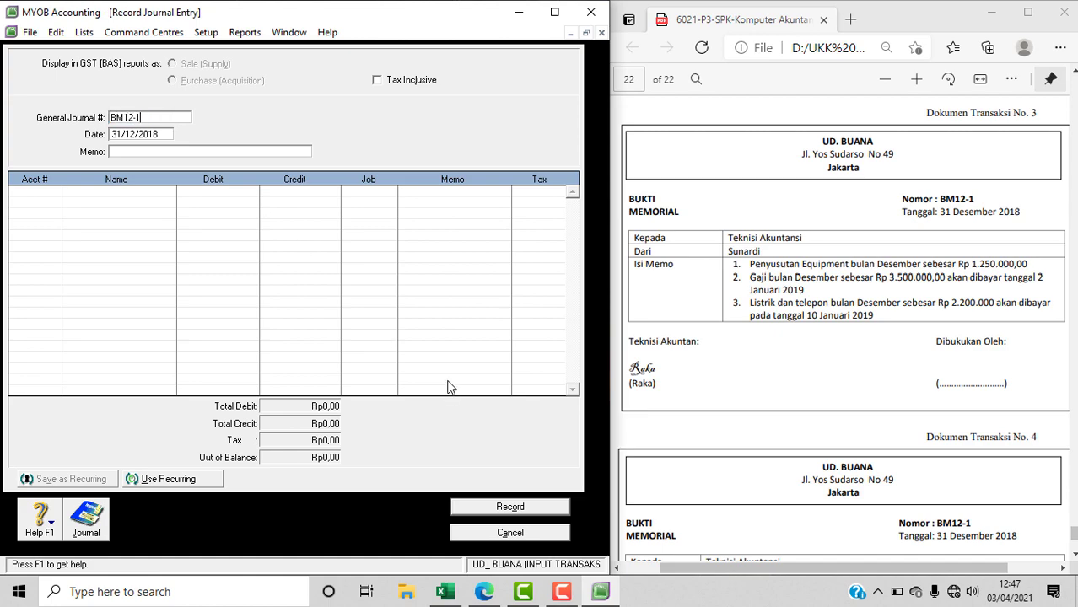
left_click(141, 153)
type("PENYESUA")
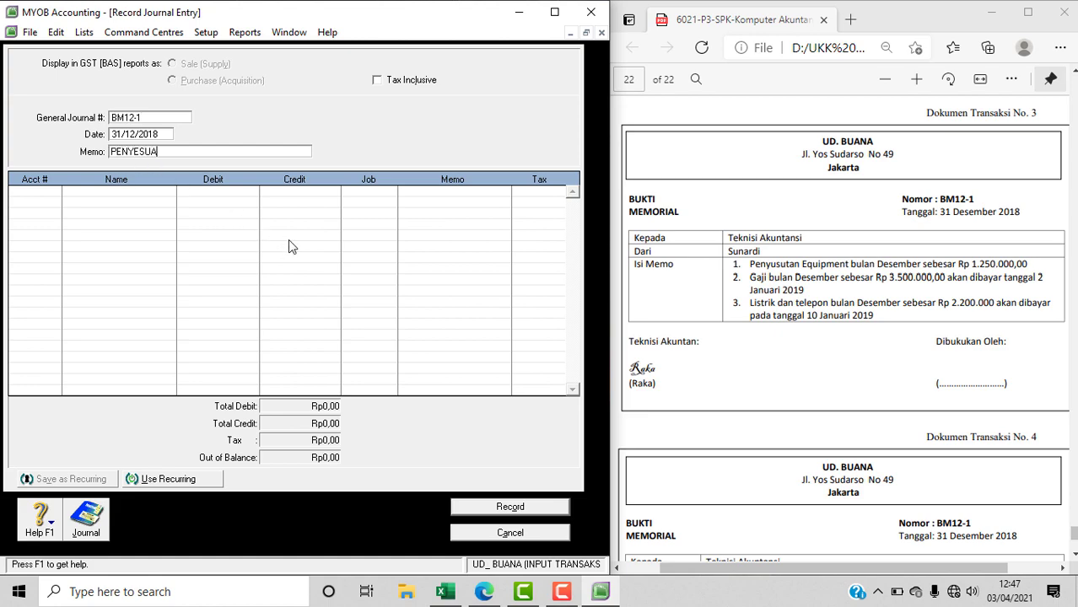
type("IAN 3")
- Debit Depreciation Expense (6-1400) with 1250000 on the first journal line
left_click(39, 191)
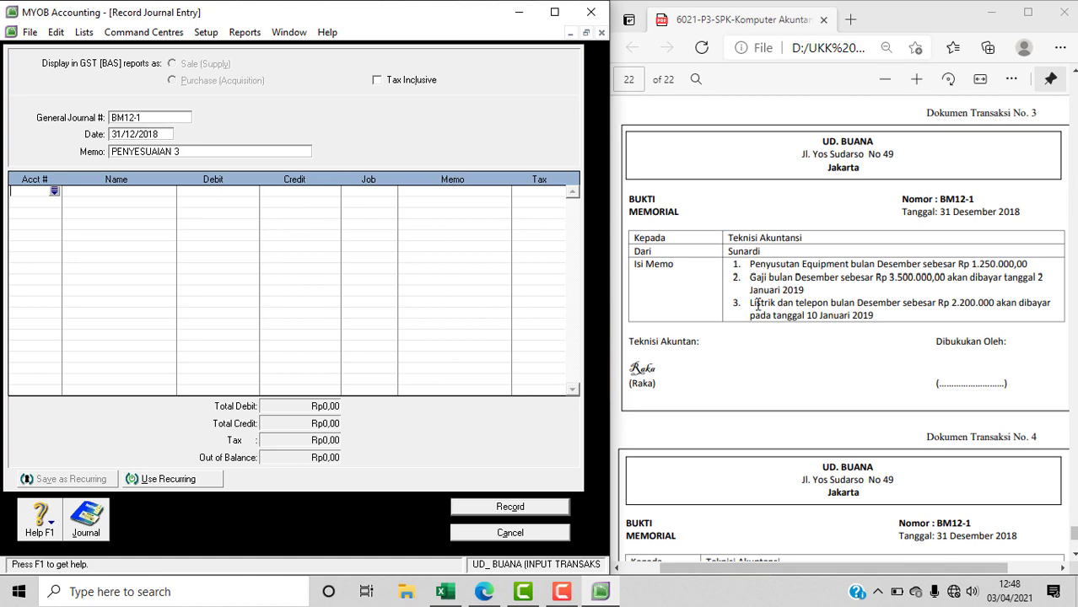
left_click(53, 192)
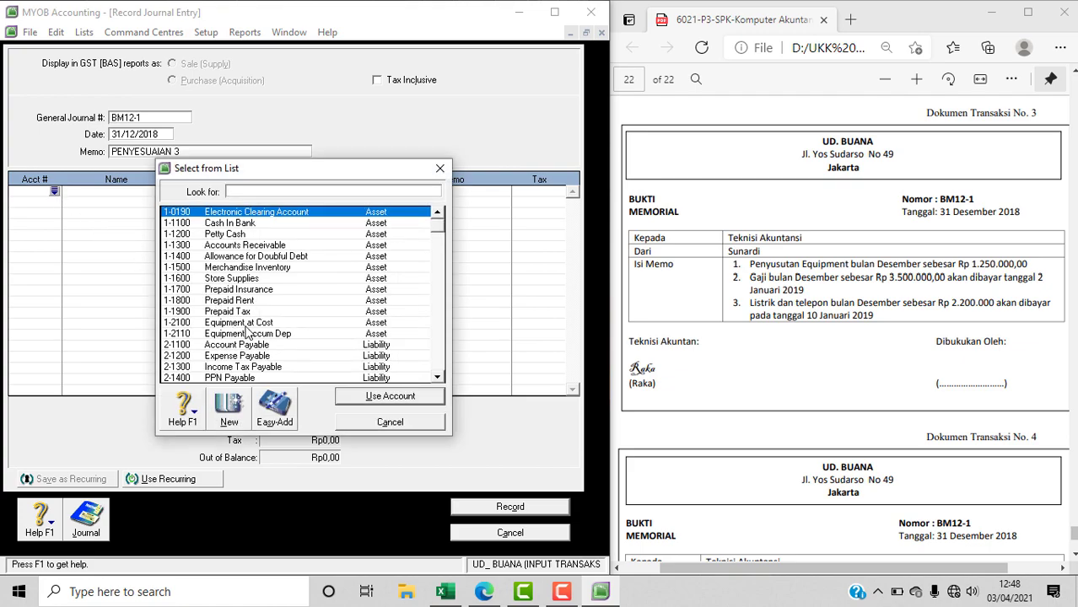
type("6")
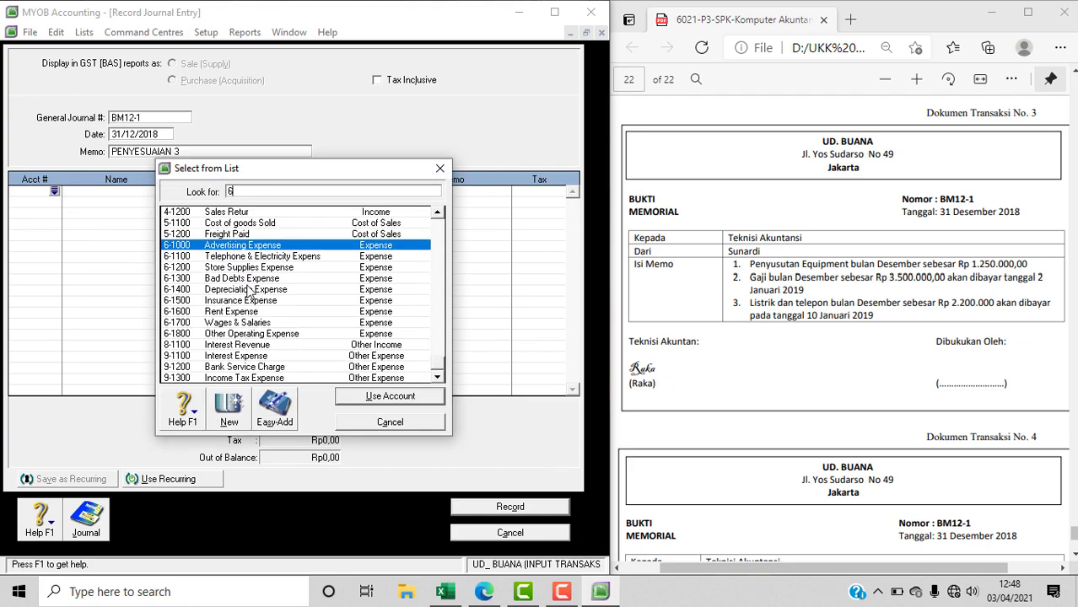
type("-1400")
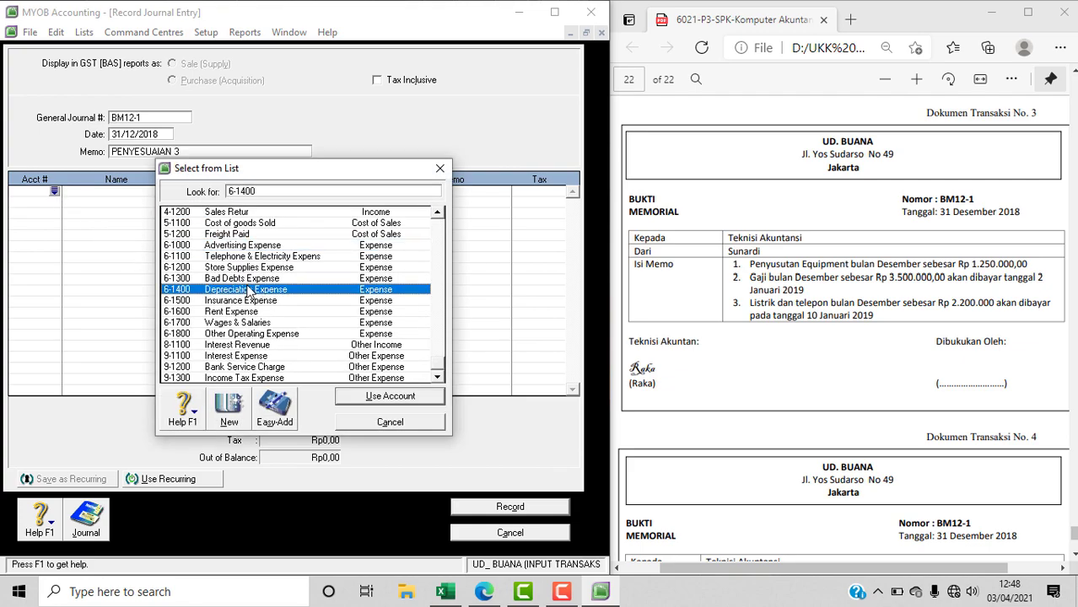
left_click(362, 397)
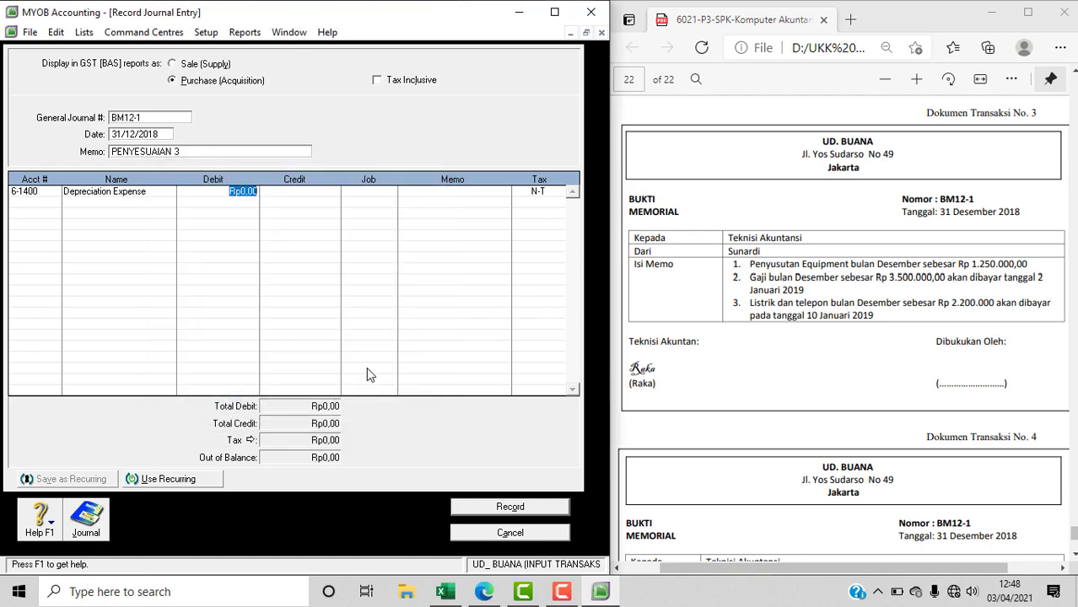
type("1250000")
key("Tab")
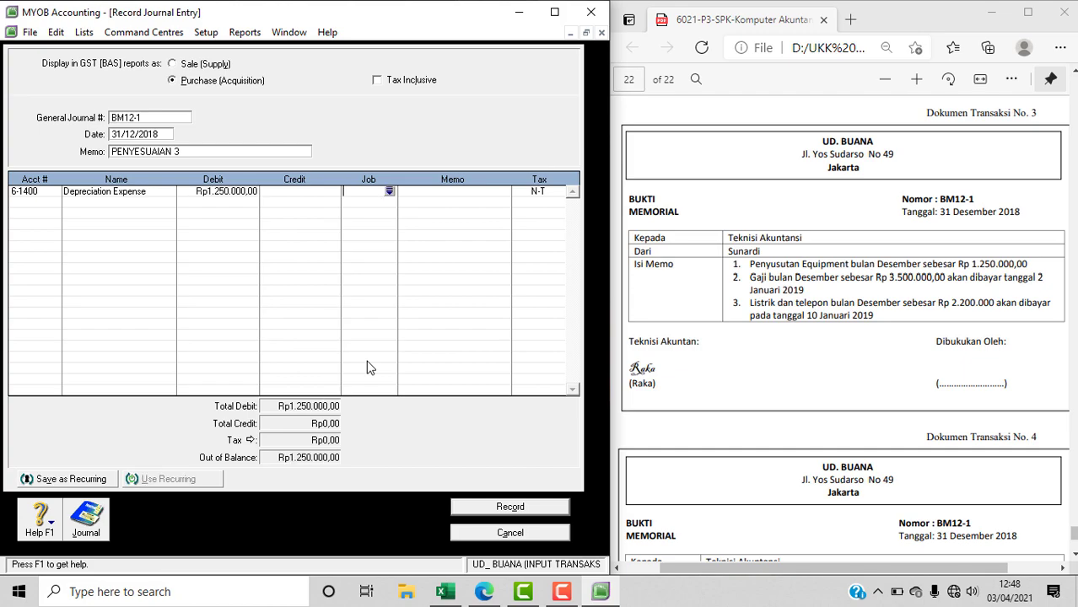
- Add a journal line crediting Equipment Accum Dep (1-2110) with Rp1.250.000
left_click(49, 206)
left_click(54, 203)
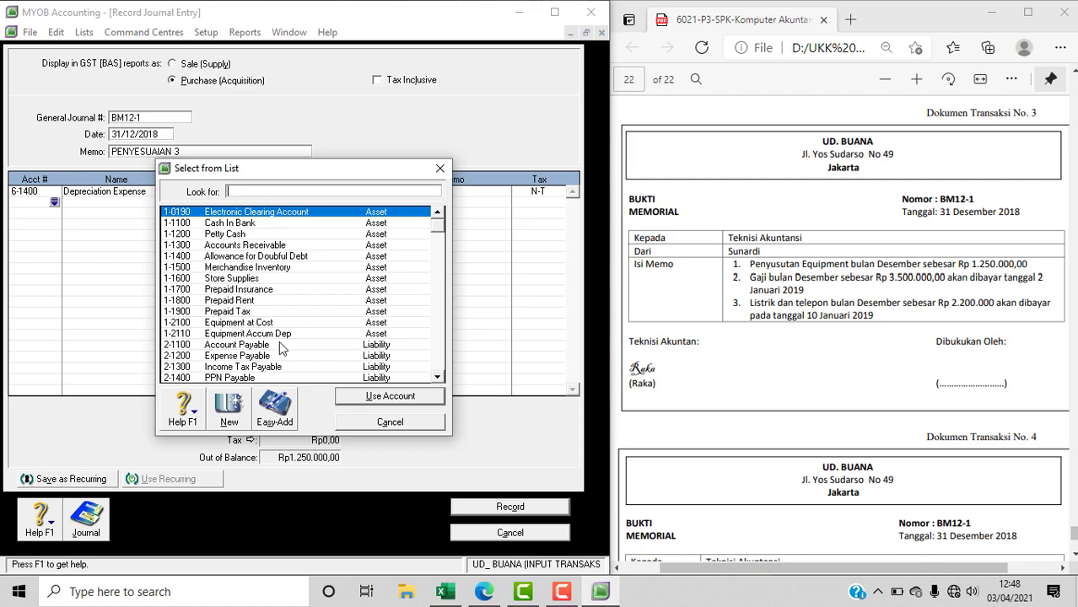
type("1-2110")
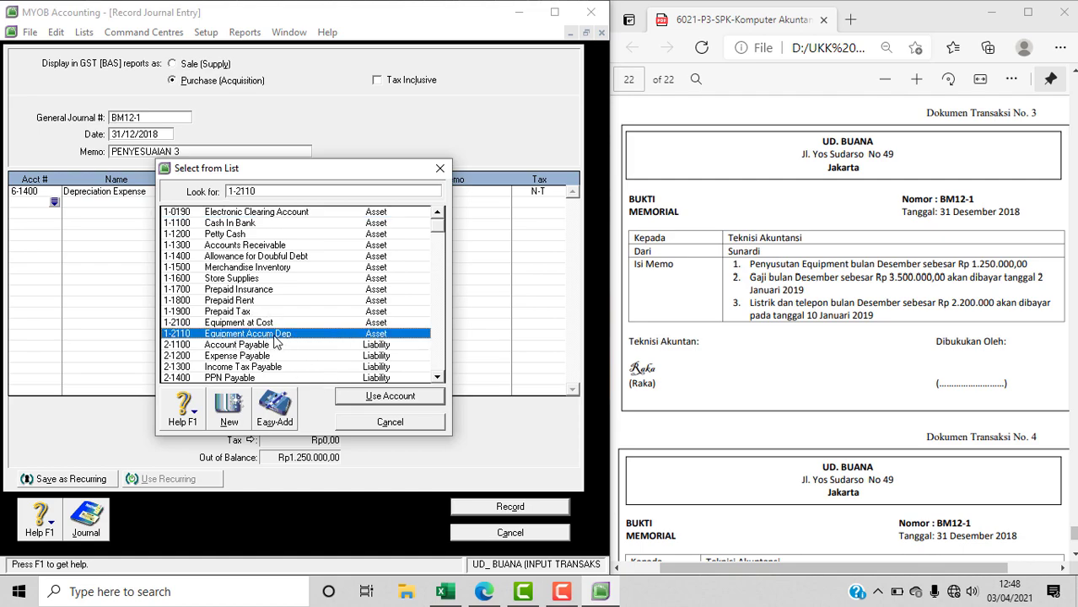
left_click(384, 396)
key("Tab")
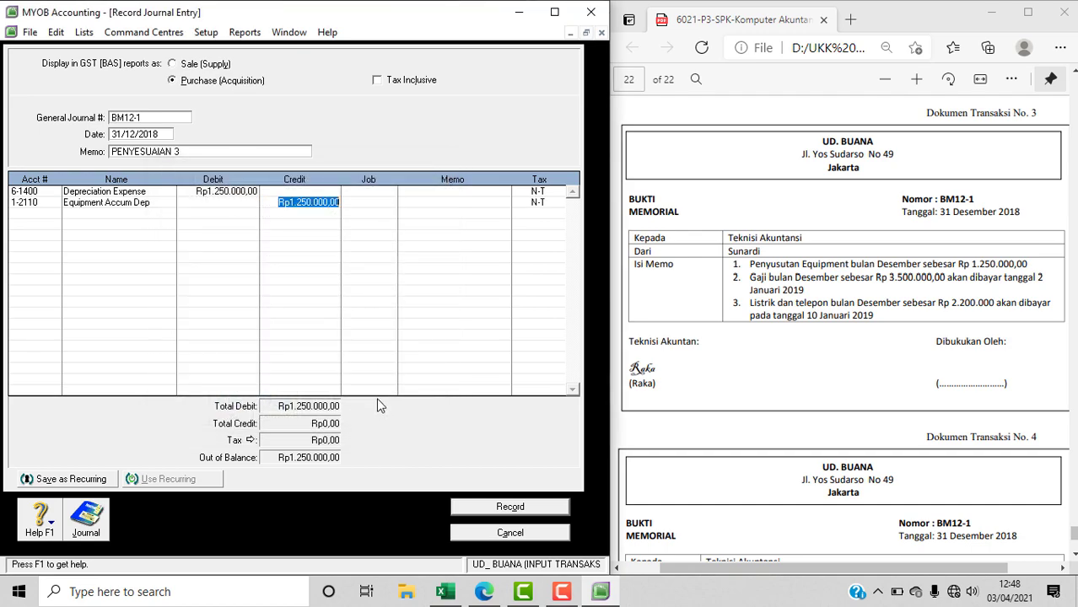
key("Tab")
- Add a journal line debiting Wages & Salaries (6-1700) with Rp3.500.000
left_click(51, 215)
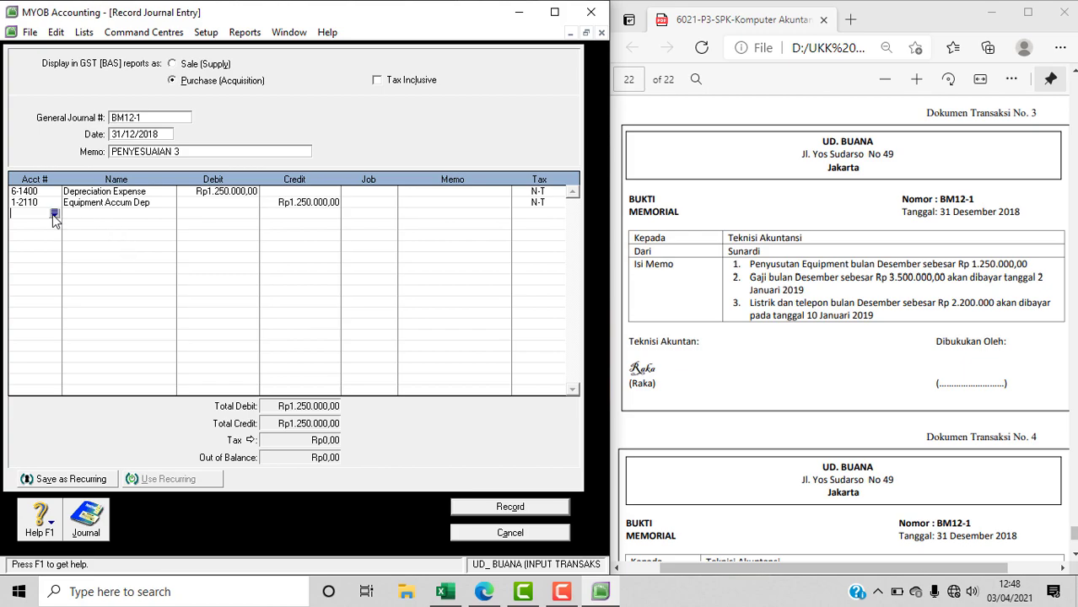
left_click(53, 214)
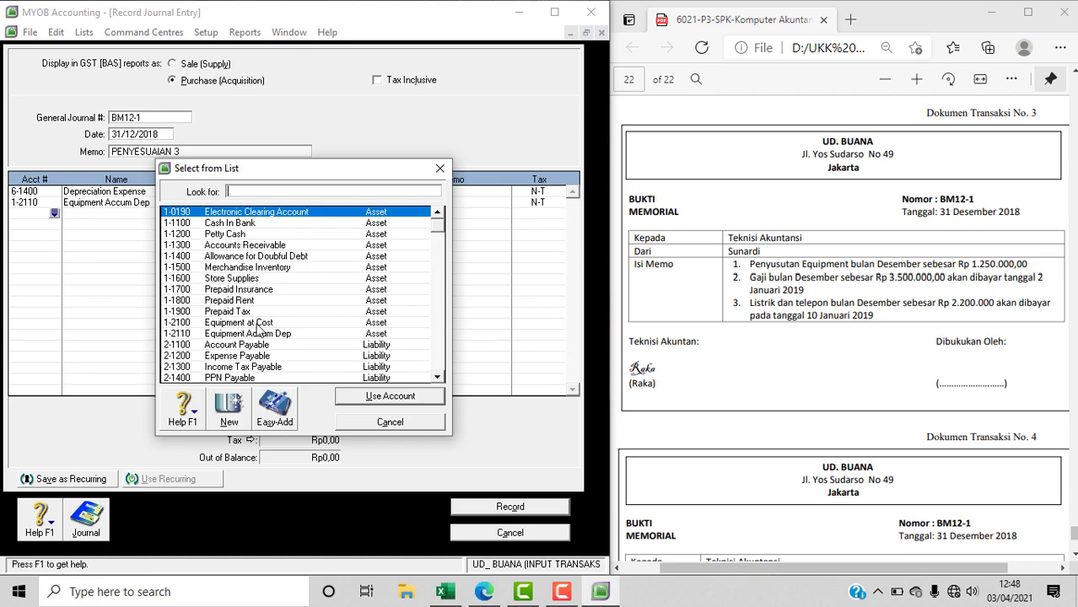
type("6")
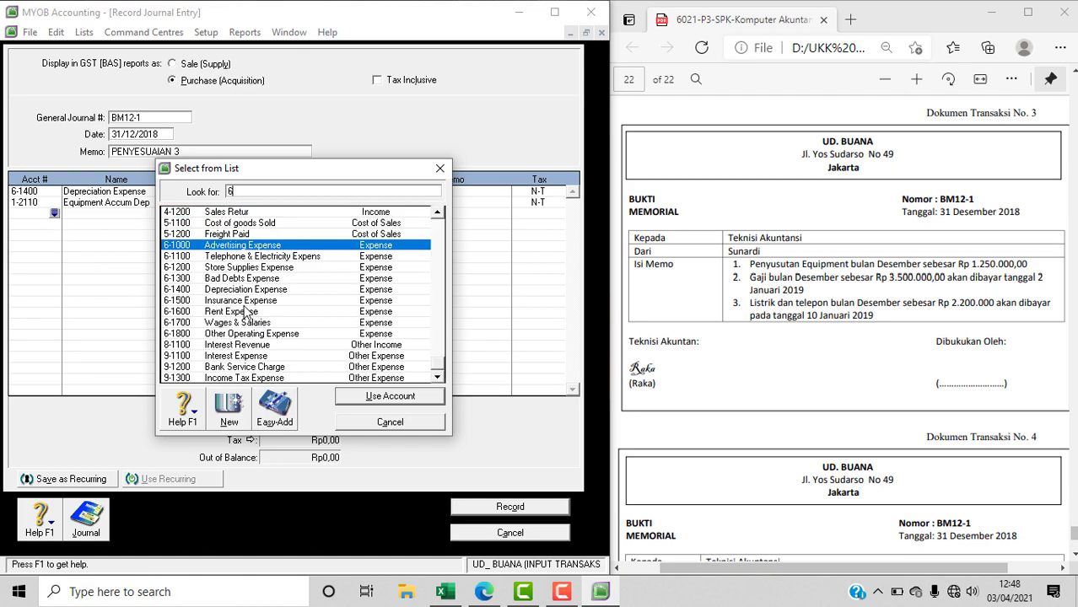
type("-1700")
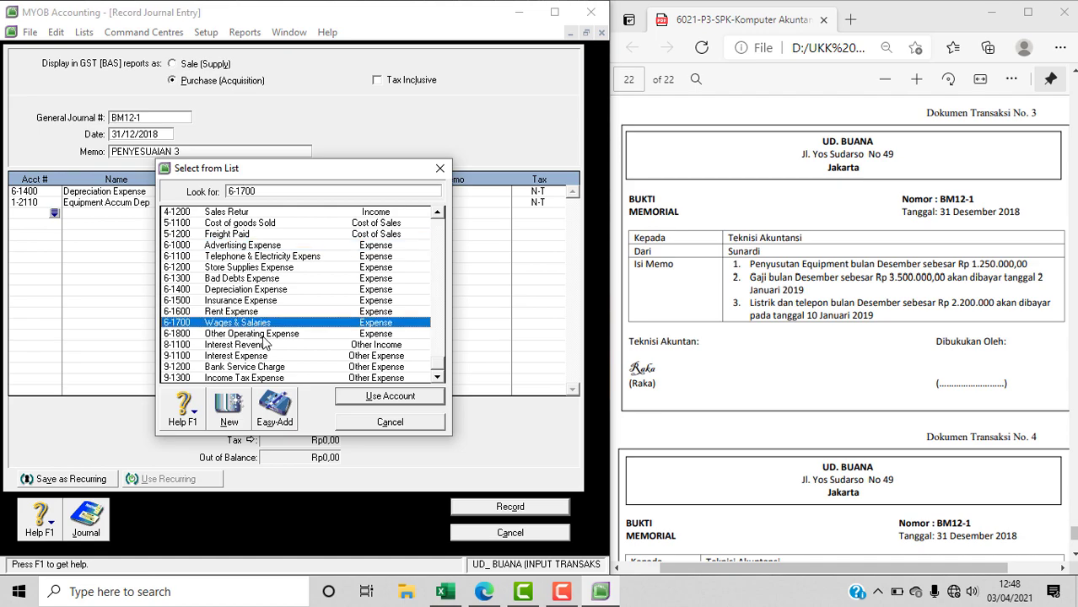
left_click(357, 396)
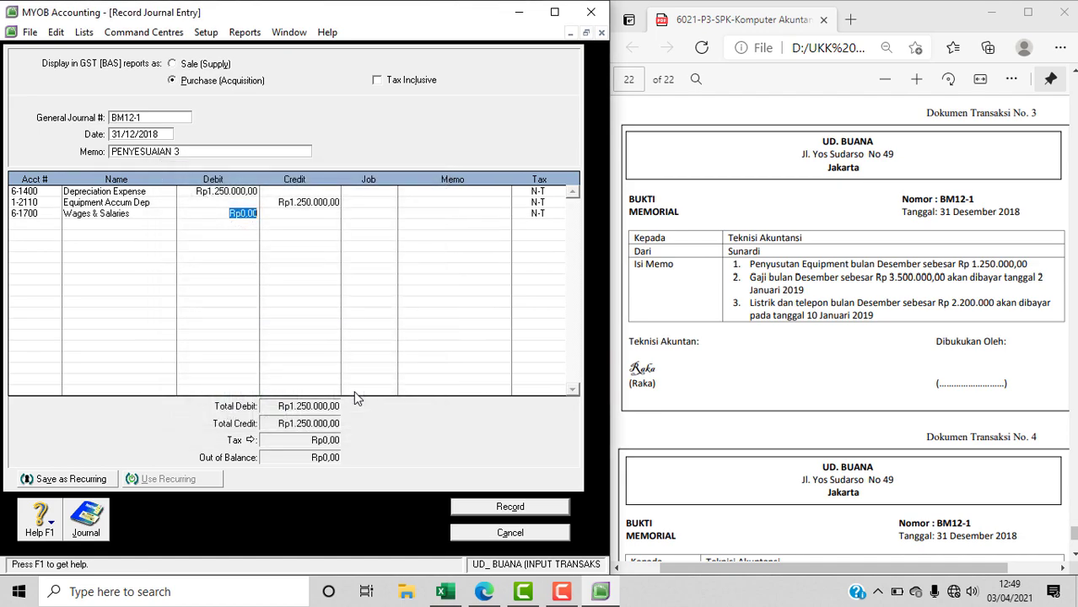
type("3.50")
type("0.000")
key("Tab")
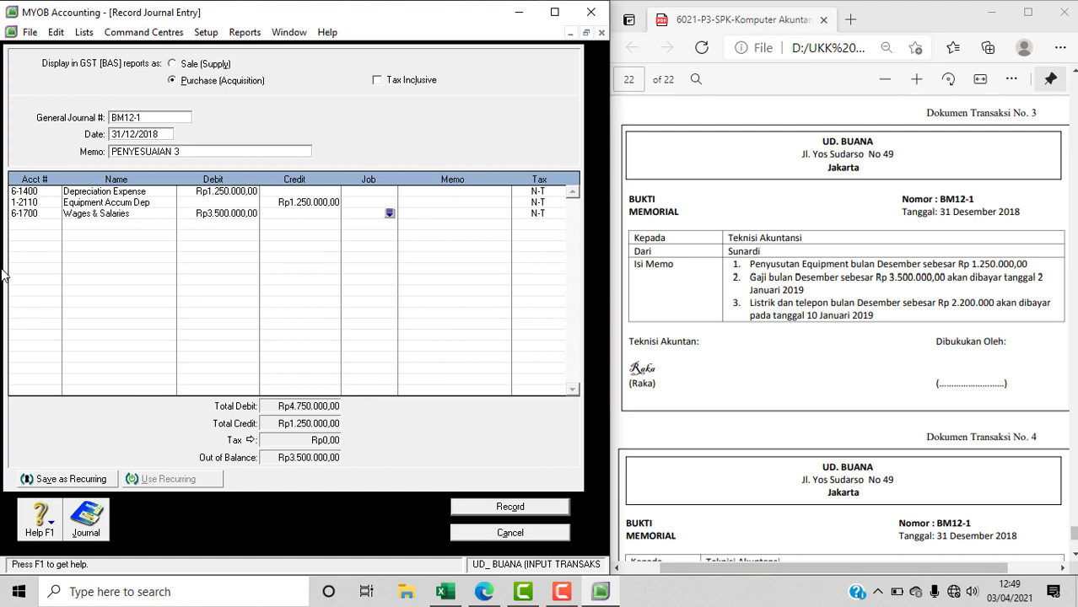
- Add a journal line crediting Expense Payable (2-1200) with Rp3.500.000 for the December salaries
left_click(54, 225)
left_click(54, 225)
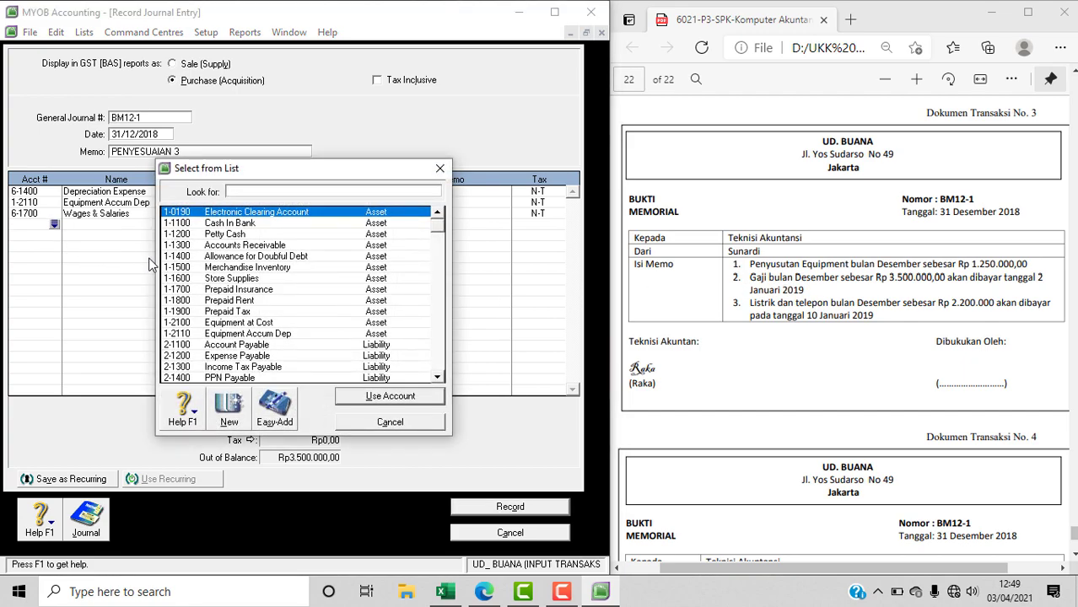
type("2")
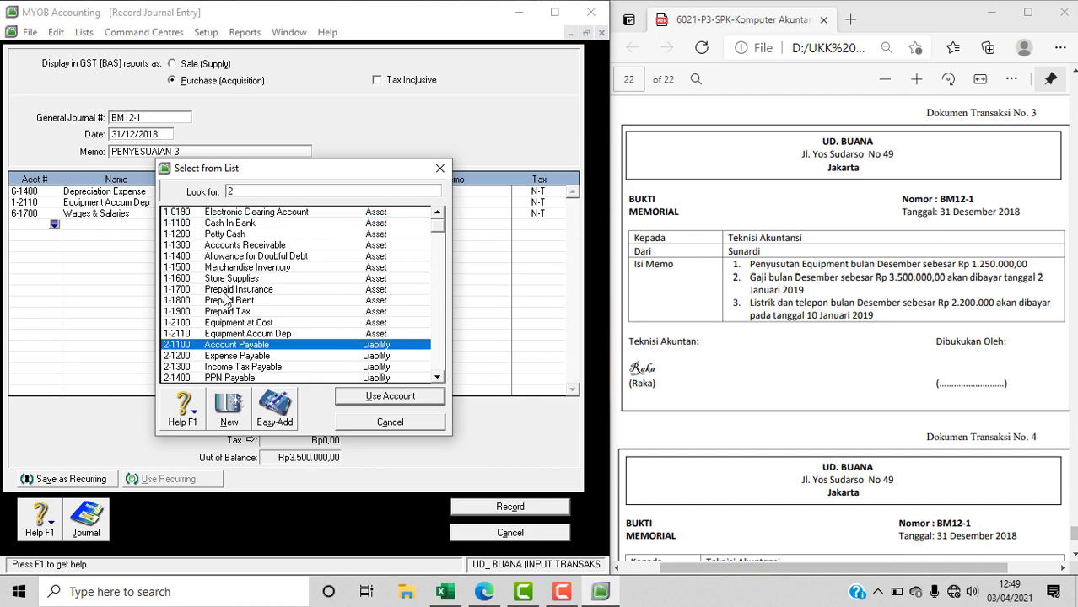
type("-1200")
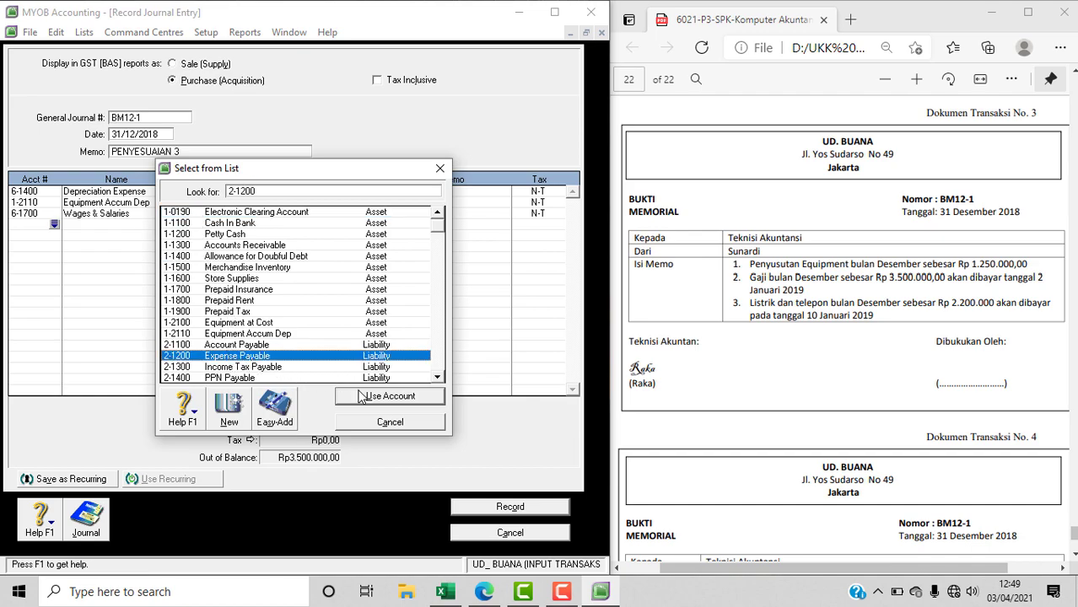
left_click(361, 397)
key("Tab")
key("Tab")
- Add a journal line debiting the Telephone & Electricity expense account (6-1100) with 2200000
left_click(36, 237)
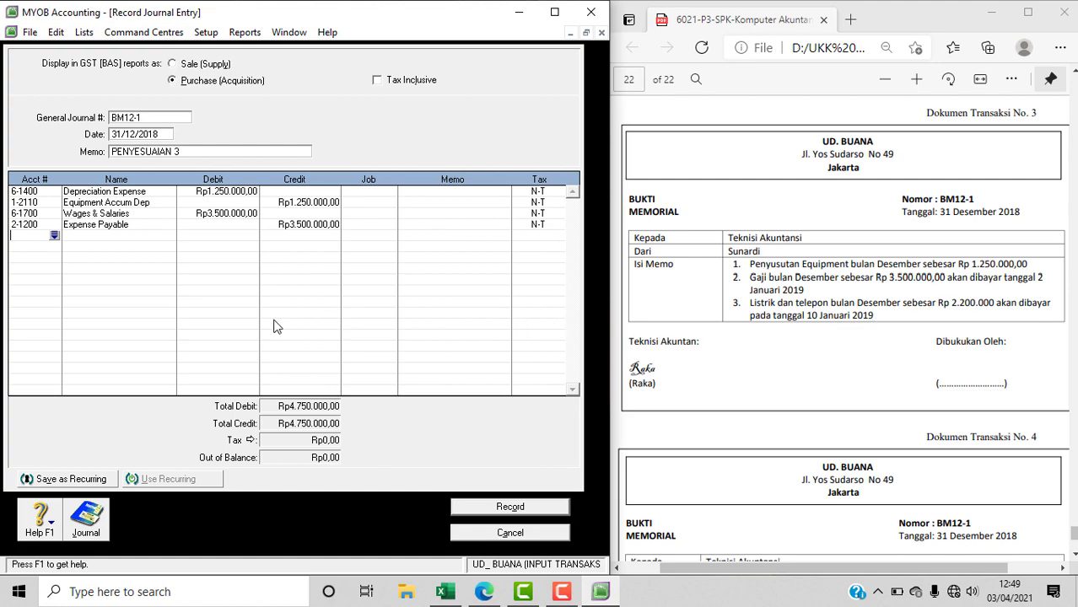
left_click(53, 237)
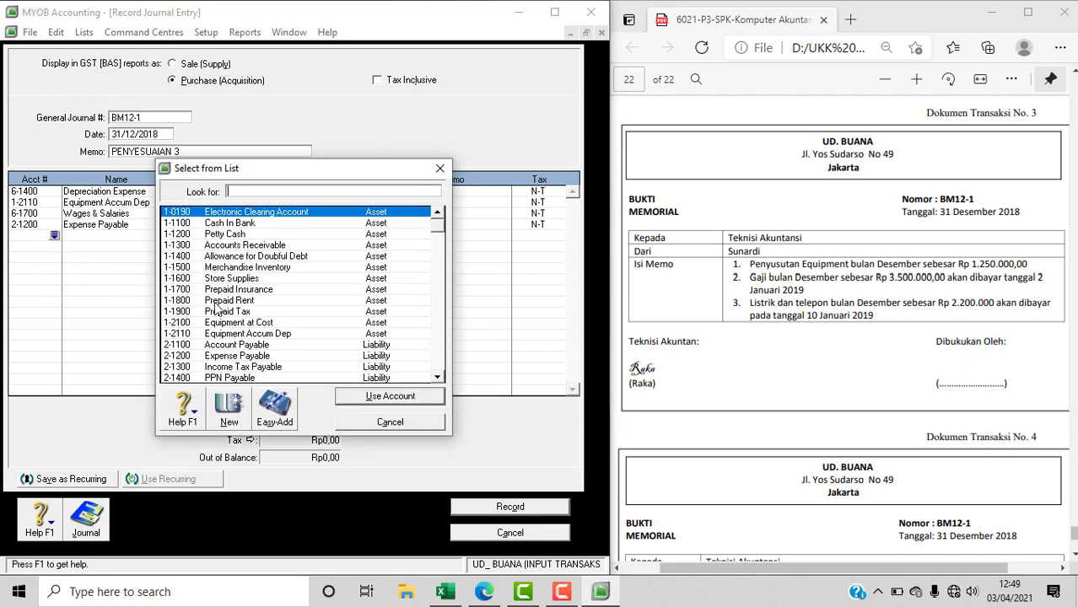
type("6")
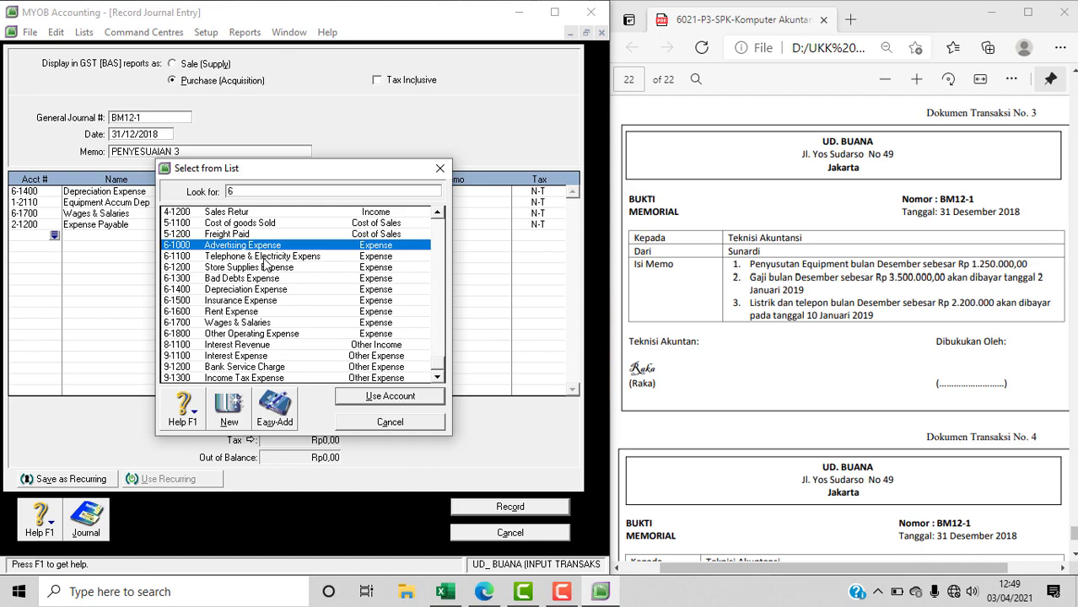
type("-1100")
left_click(394, 393)
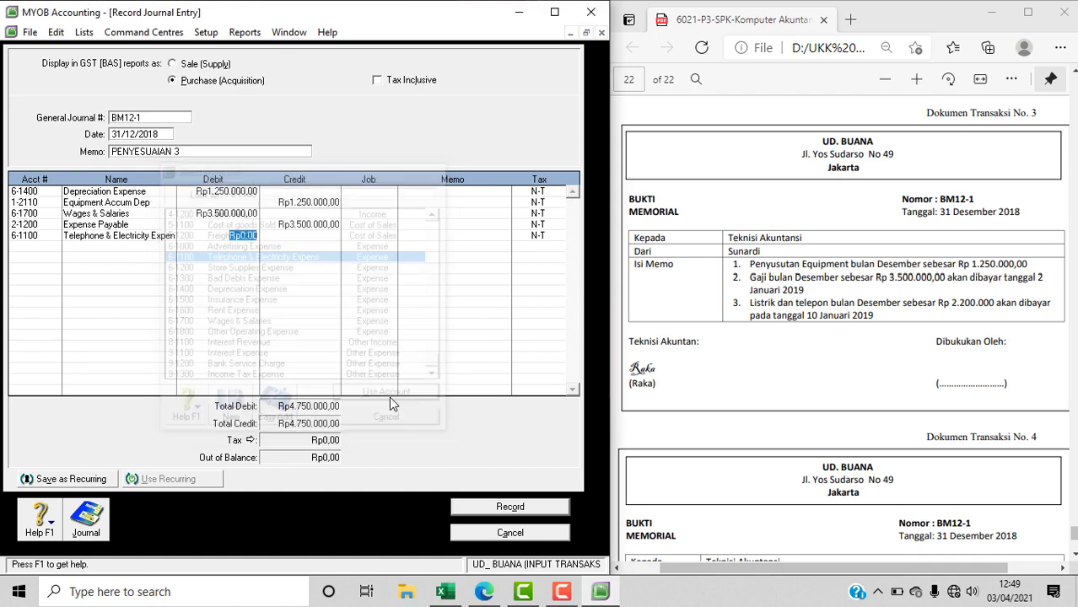
type("2200000")
key("Tab")
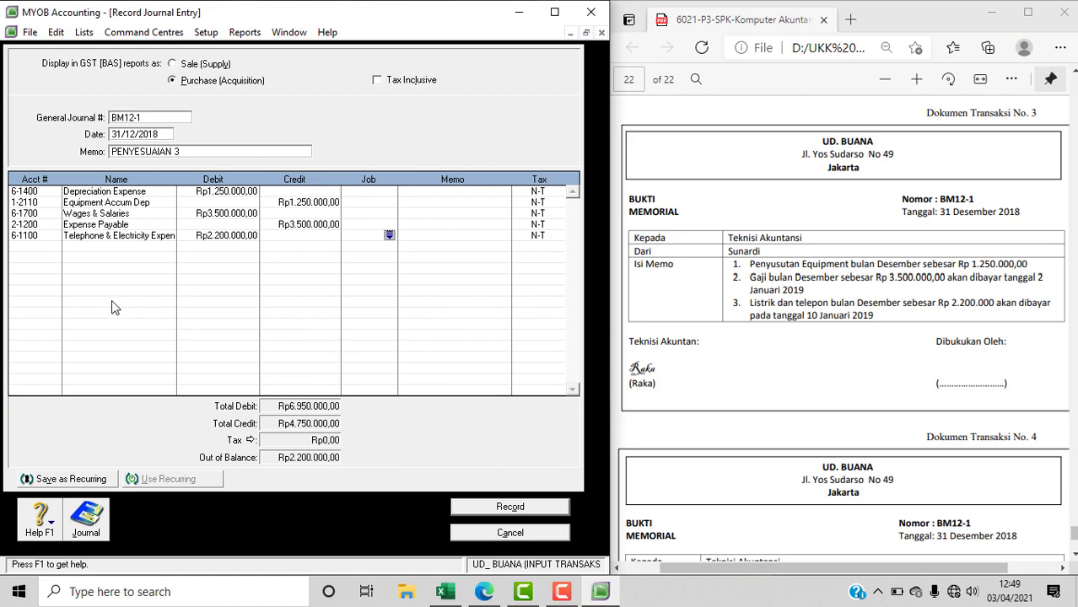
- Add a second Expense Payable (2-1200) journal line crediting Rp2.200.000 for the December electricity and telephone
left_click(40, 248)
left_click(54, 246)
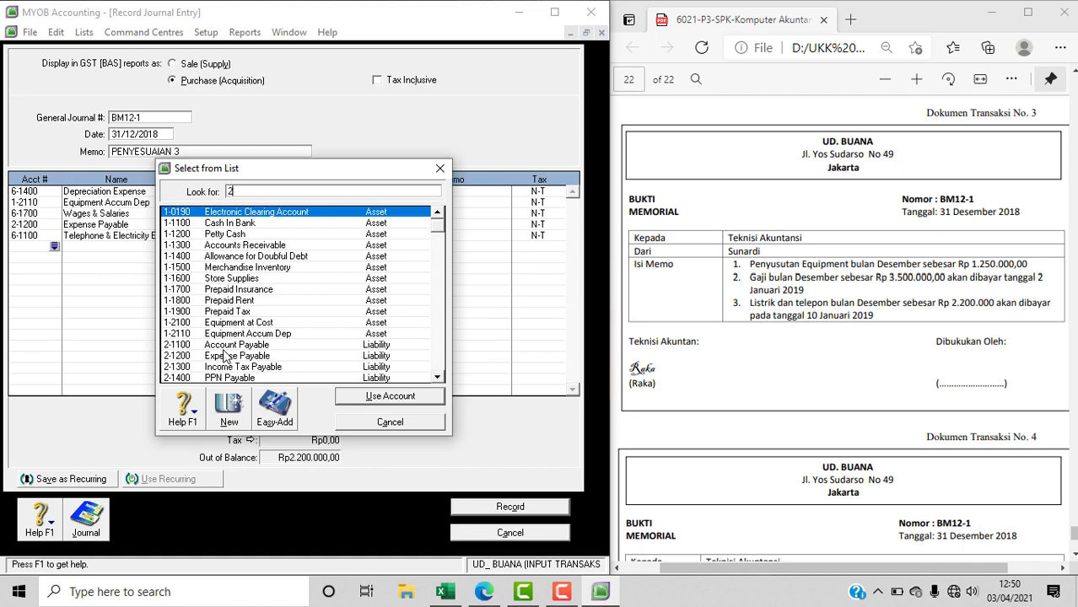
left_click(224, 349)
type("2-1200")
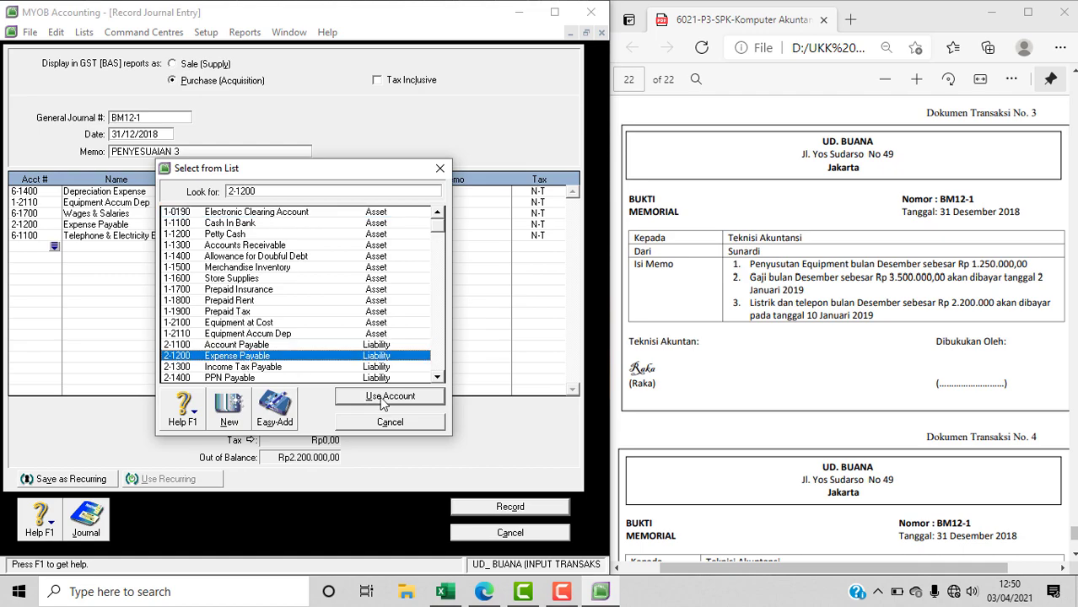
left_click(403, 396)
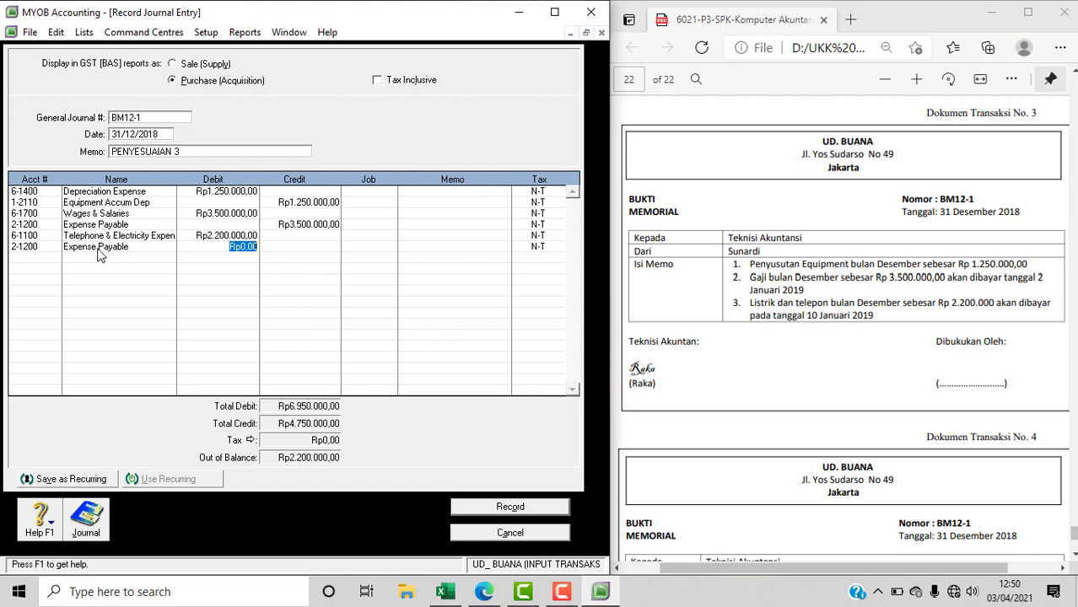
key("Tab")
key("Tab")
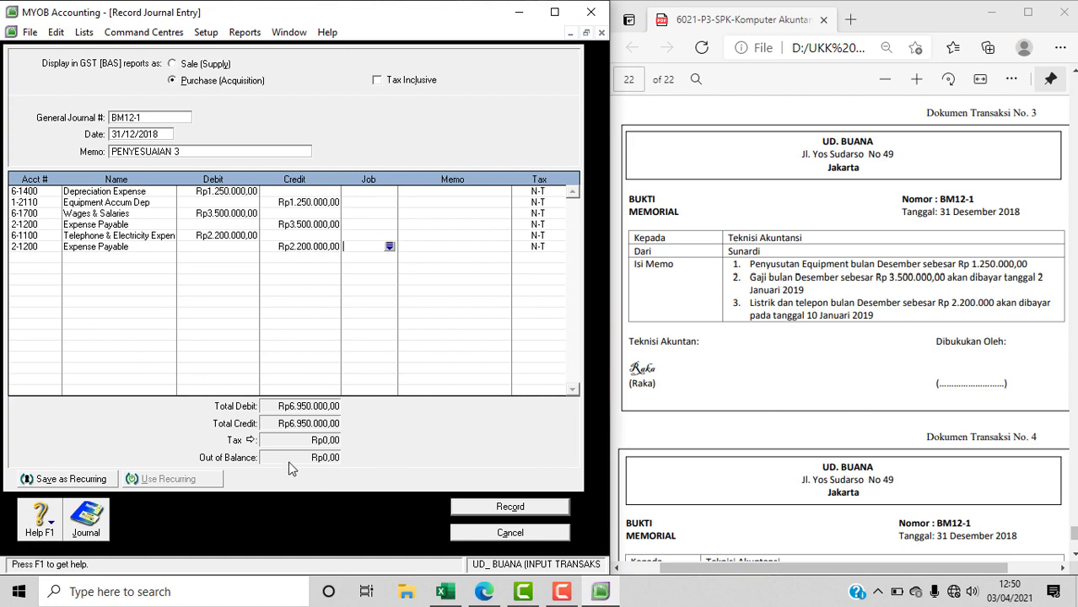
- Record the PENYESUAIAN 3 journal entry and bring up Dokumen Transaksi No. 4 in the PDF
left_click(513, 503)
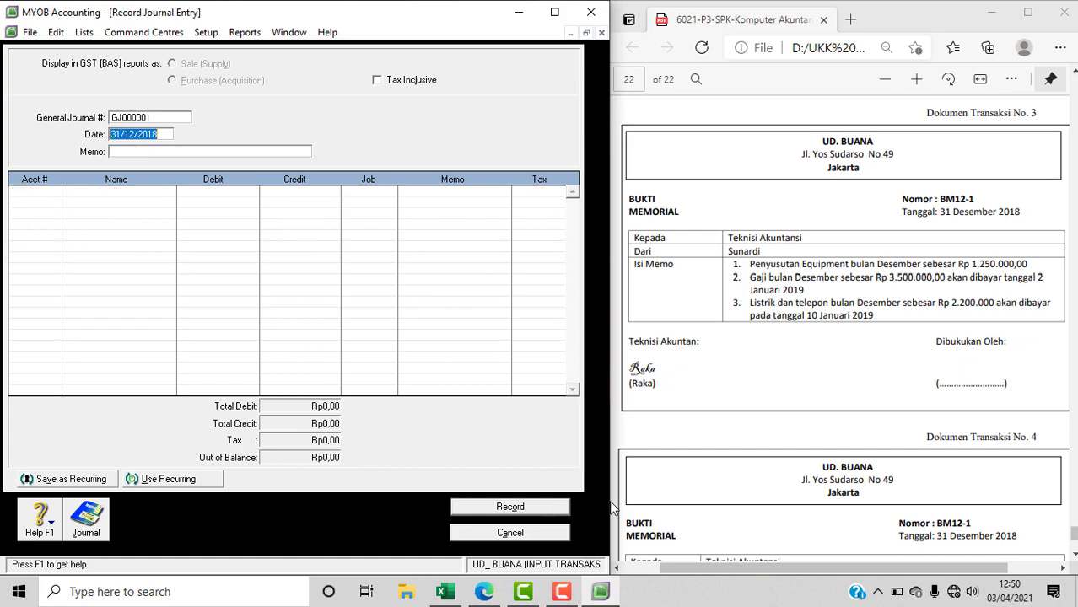
left_click(796, 506)
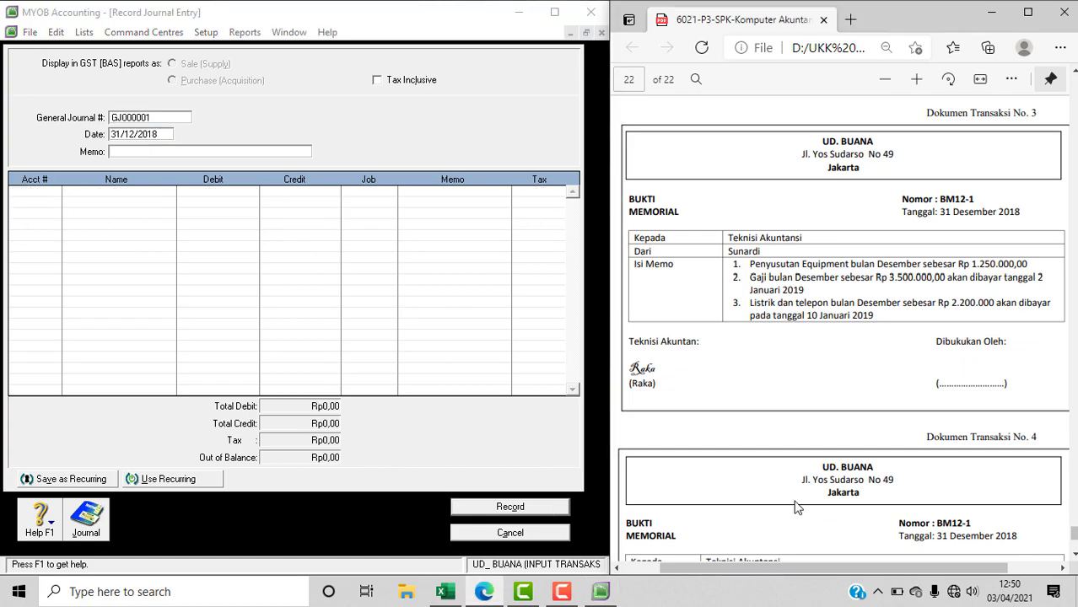
scroll(795, 506, "down", 3)
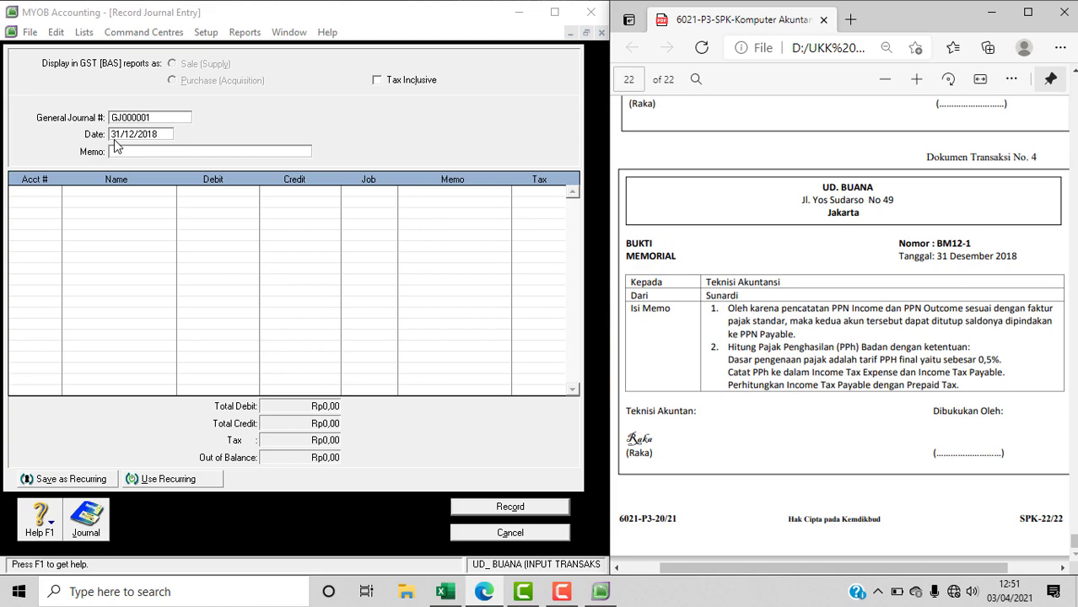
- Give the new journal entry the number BM12-1 and the memo PENYESUAIAN 4, ready for its first account line
left_click(152, 120)
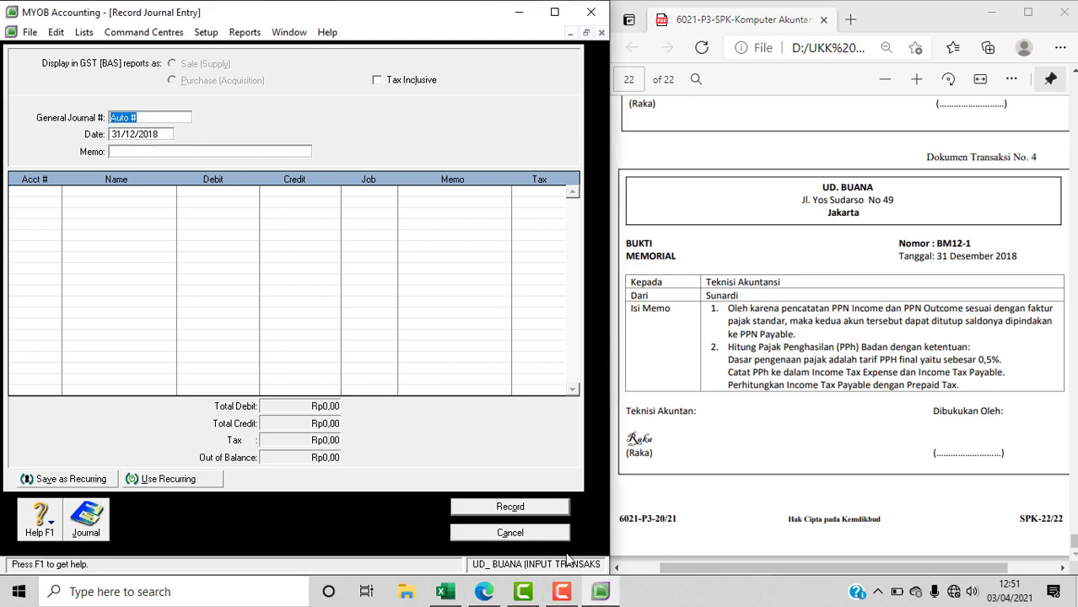
type("BM12-1")
left_click(200, 152)
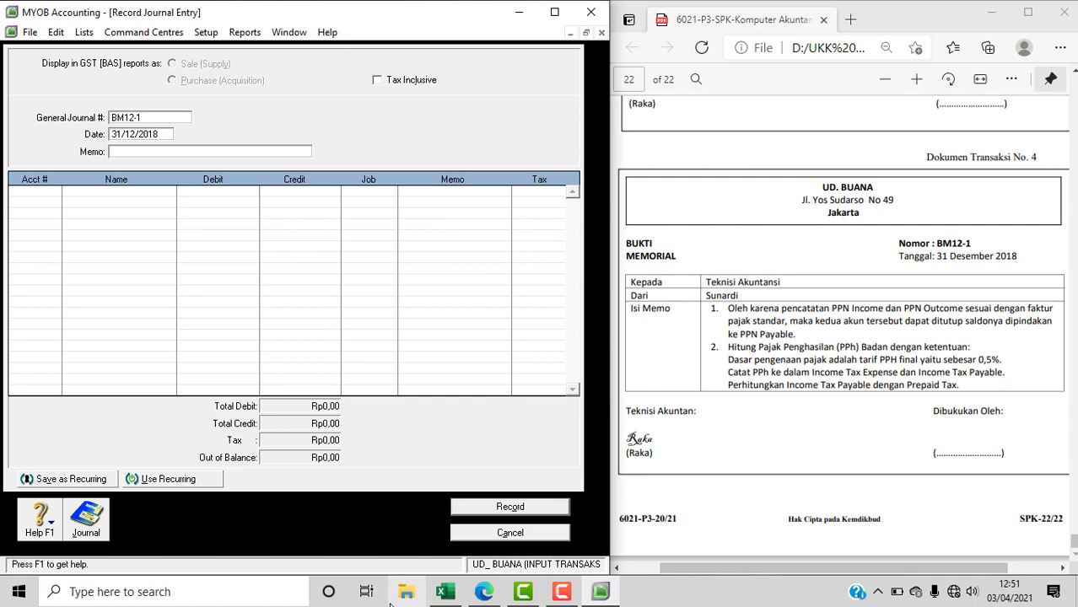
type("PENYESUAIAN 4")
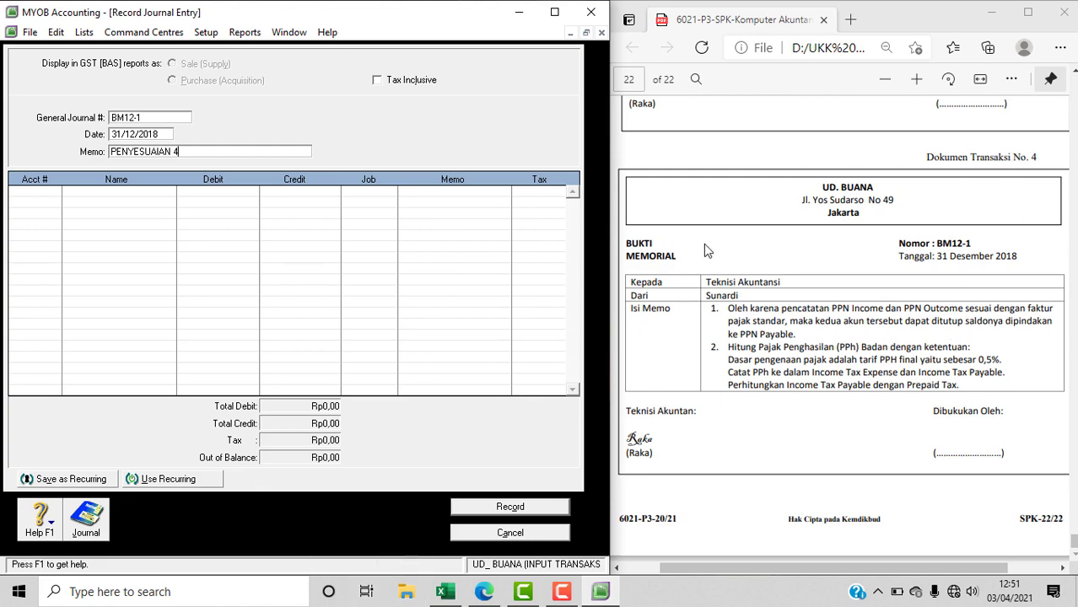
left_click(34, 193)
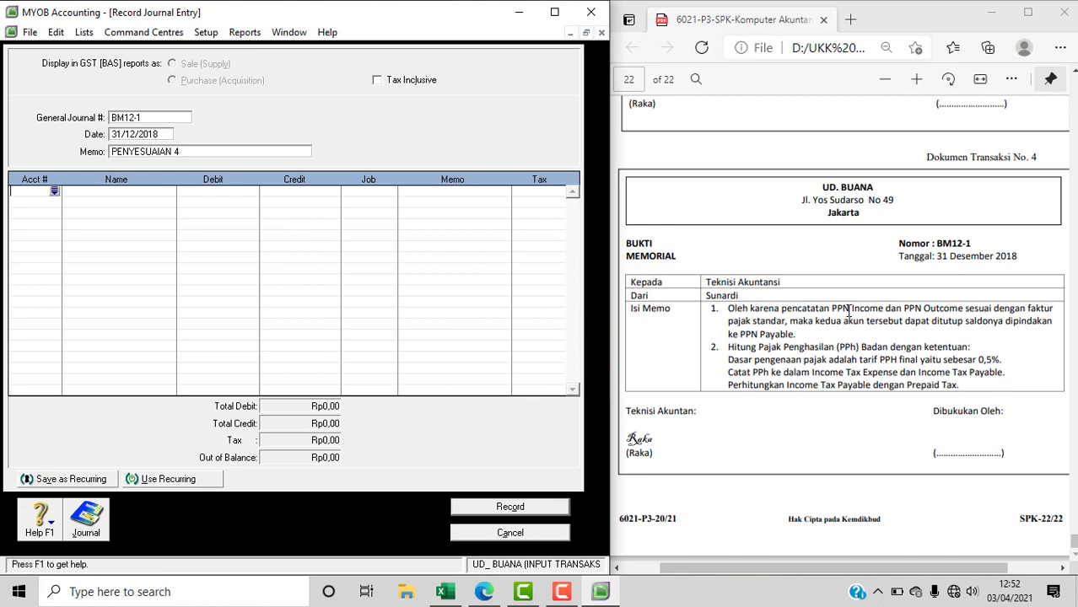
- Display the Trial Balance report for December 2018 to look up the PPN Outcome and PPN Income balances
left_click(243, 34)
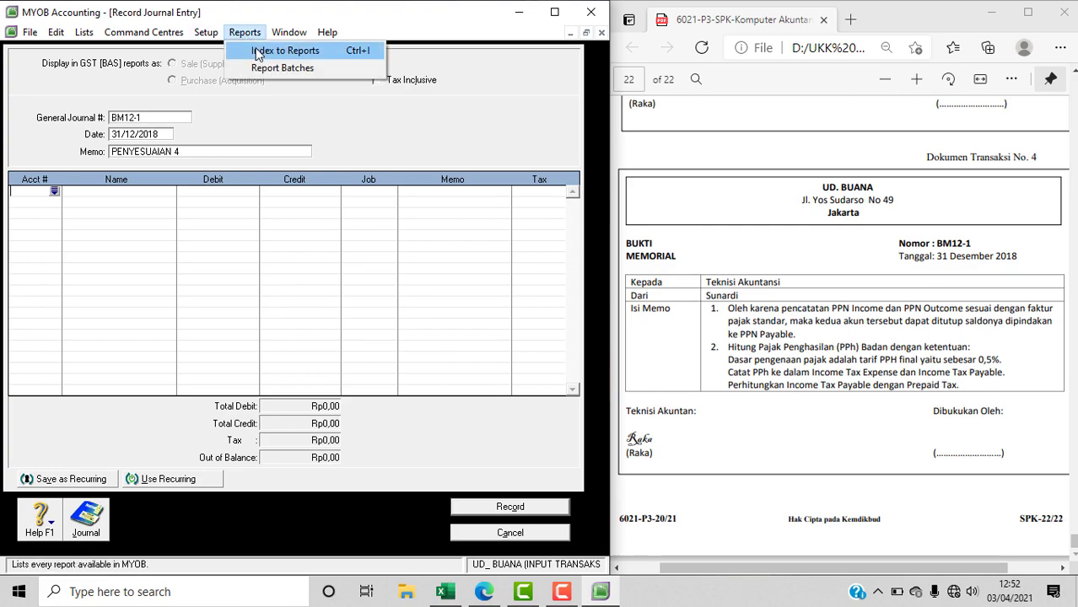
left_click(258, 52)
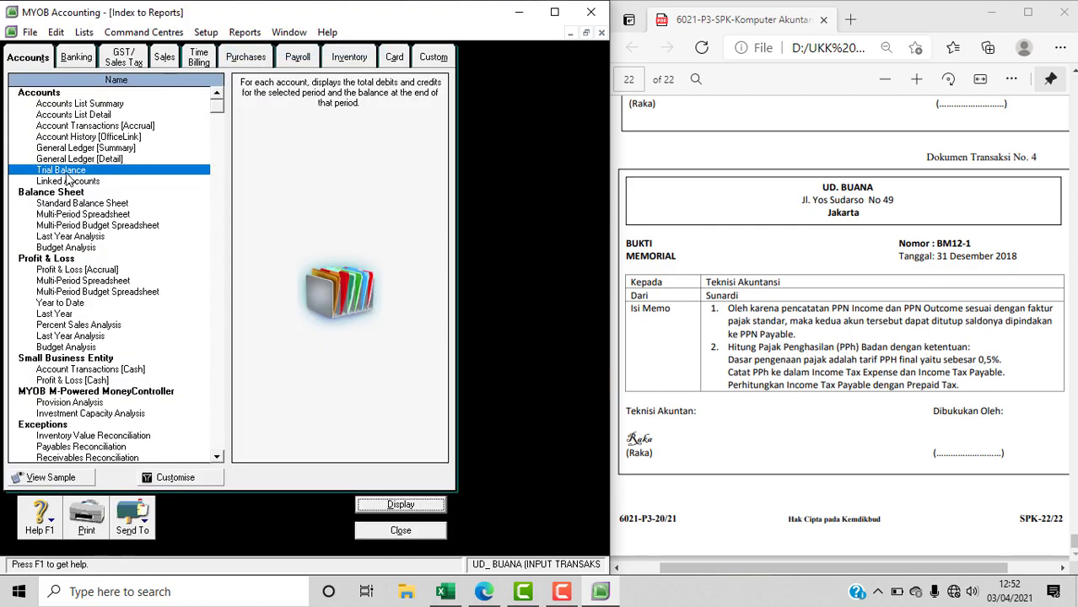
left_click(397, 506)
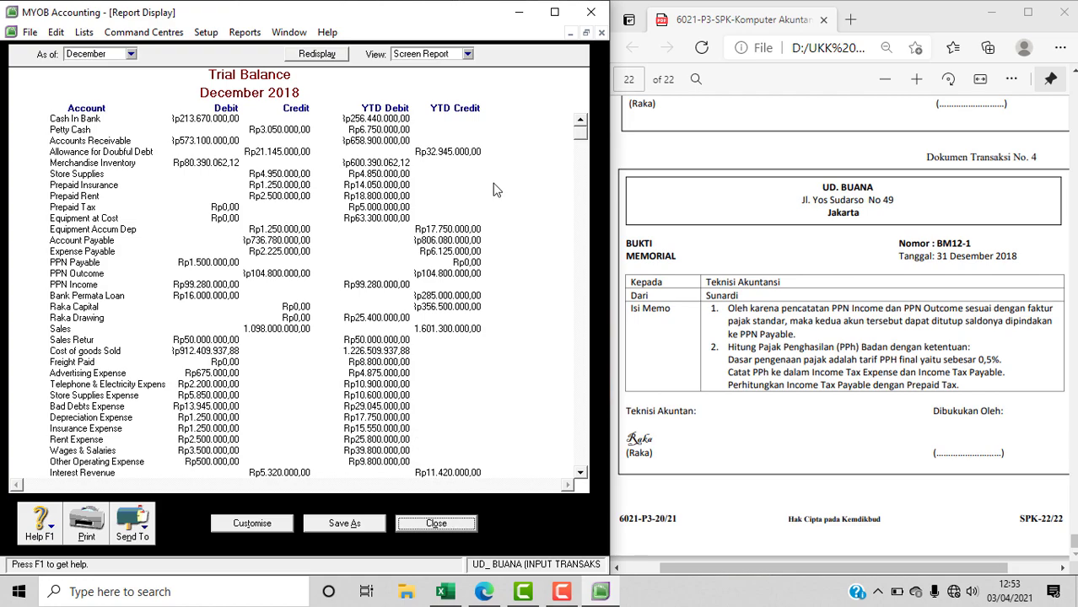
- Switch to the Excel workbook and clear the old bad-debt calculation from cells D2:D11
left_click(453, 596)
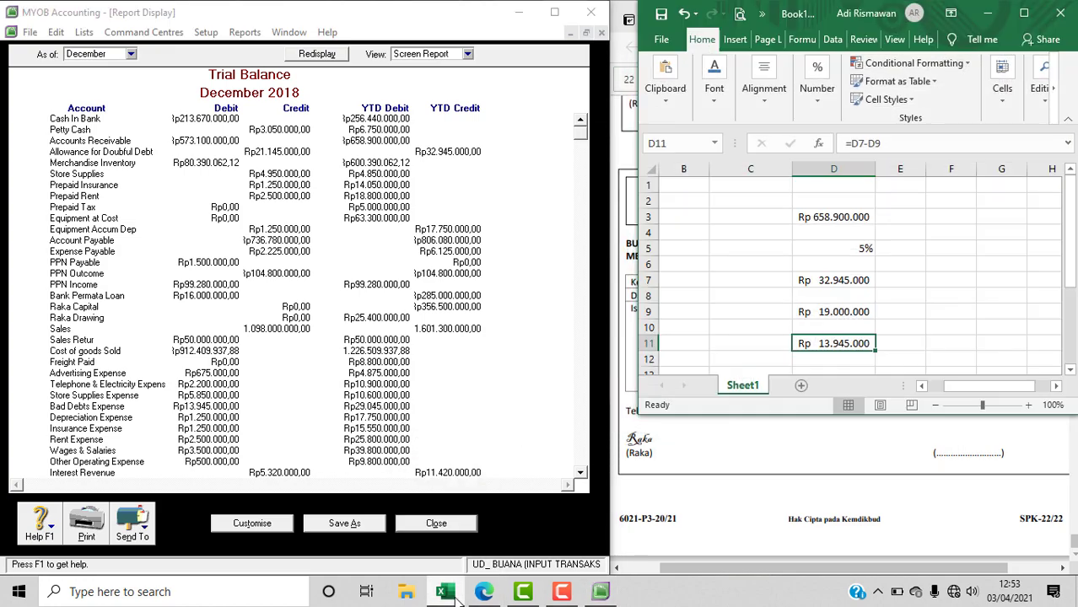
left_click(847, 233)
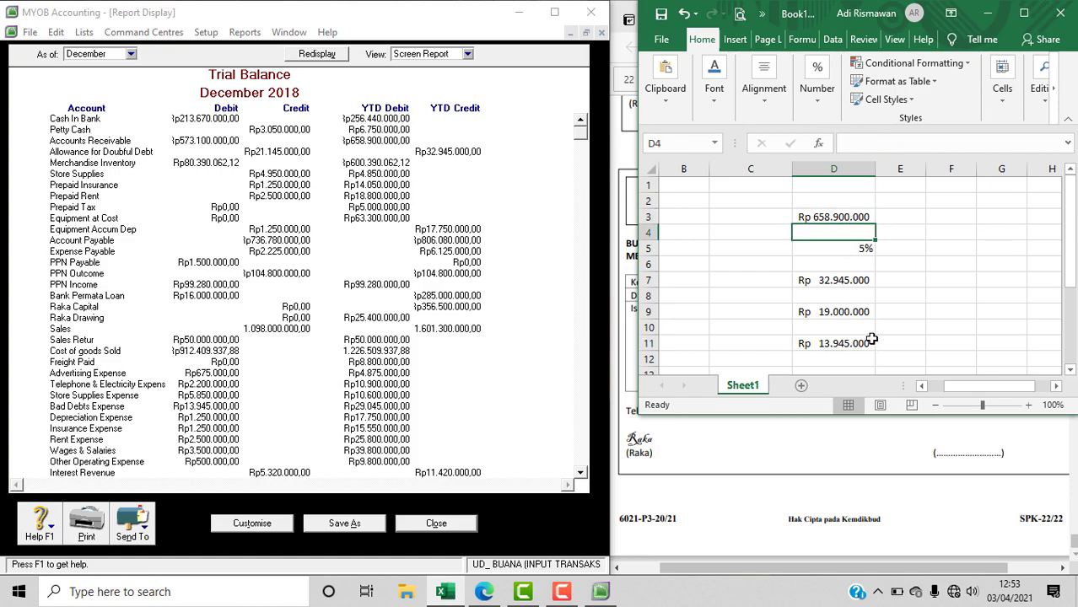
left_click_drag(823, 203, 844, 346)
key("Delete")
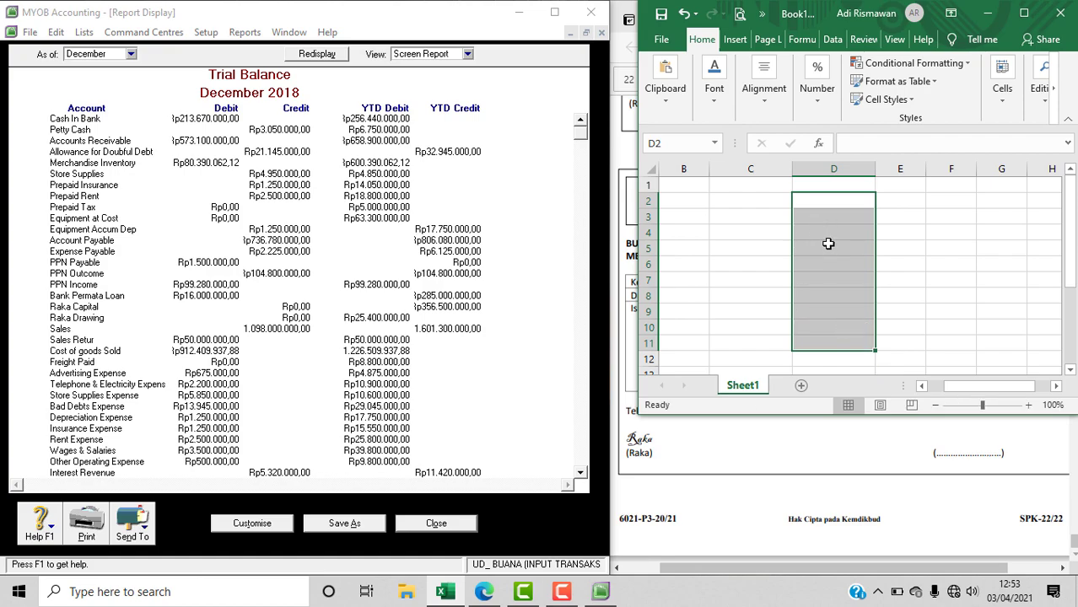
- Enter the label PPN OUTCOME in cell C3 of the emptied worksheet
left_click(822, 218)
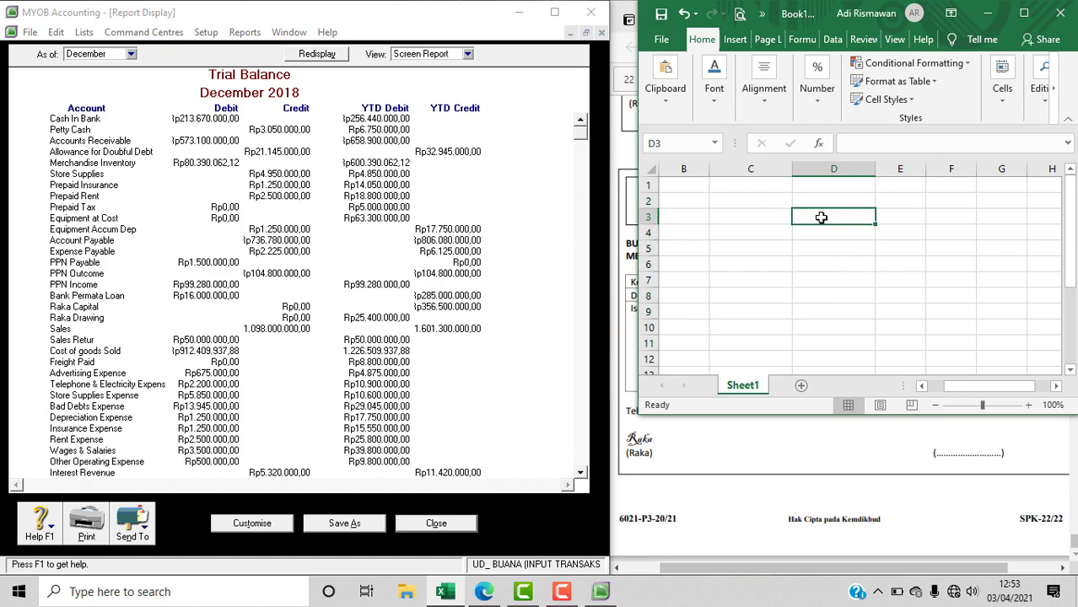
left_click(747, 217)
type("PP")
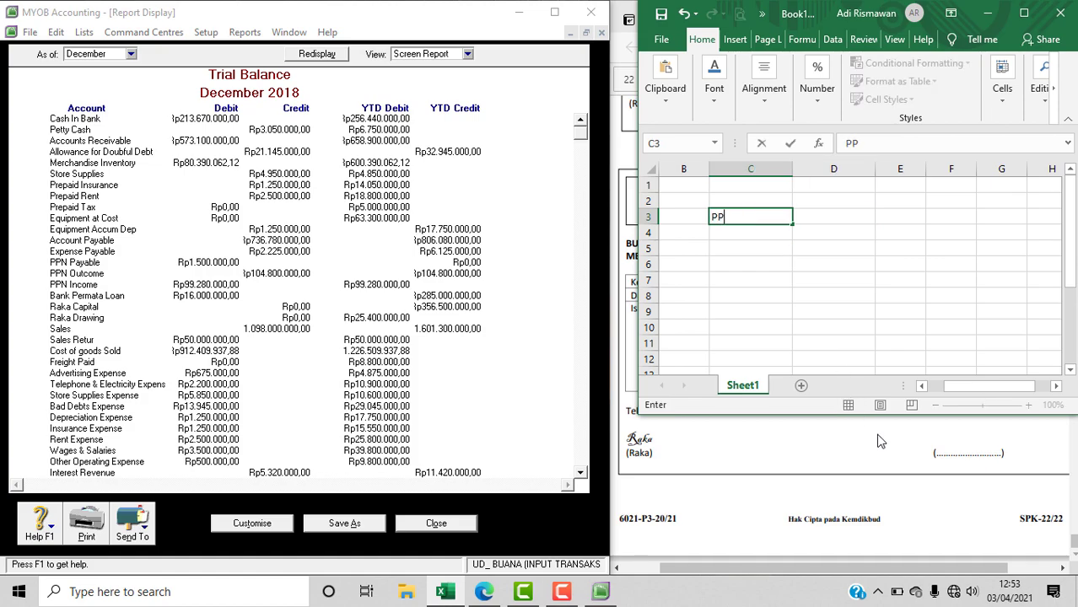
type("N OUTCOME")
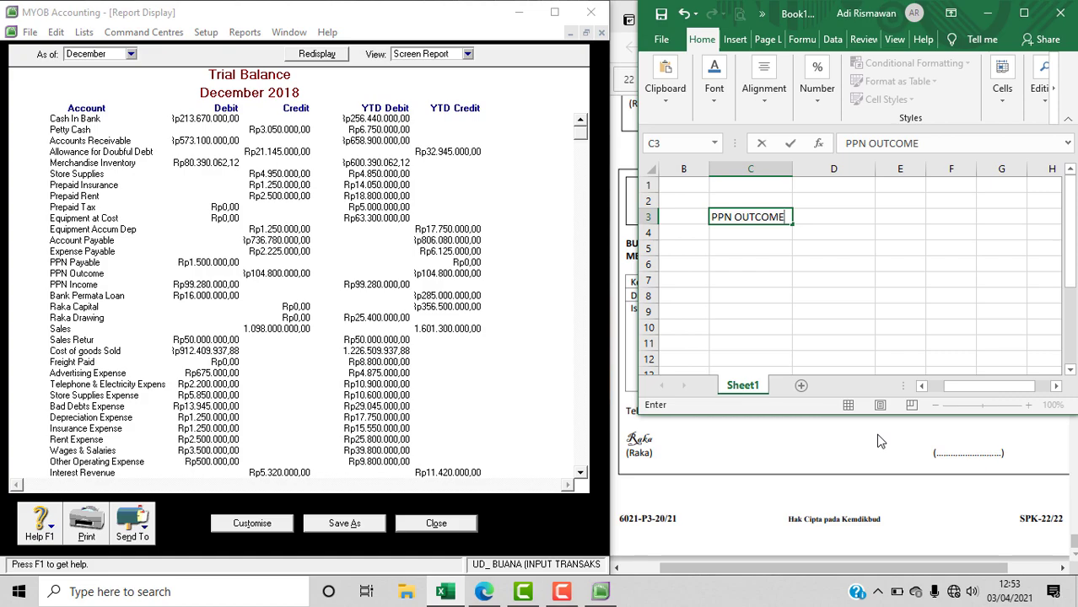
key("Tab")
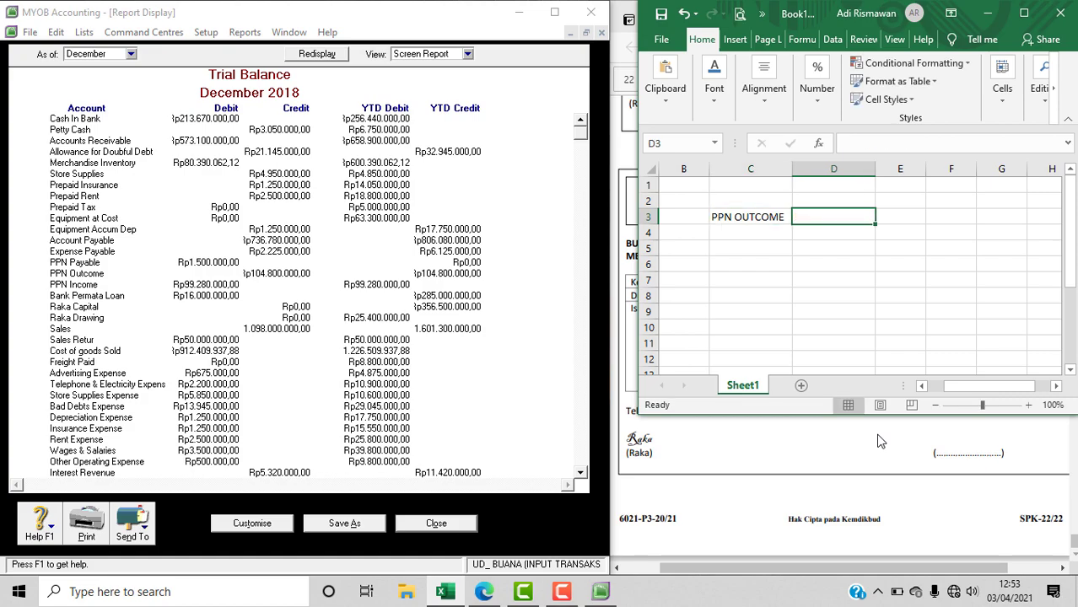
- Enter the PPN OUTCOME amount of 104.800.000 in cell D3
type("104")
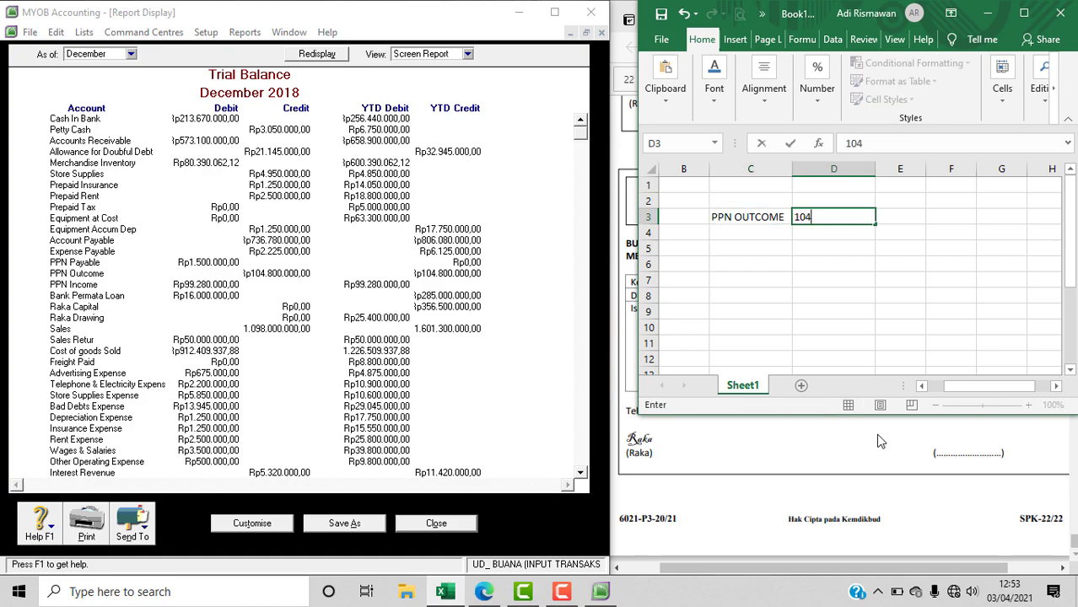
type(".800.")
type("00000")
key("Return")
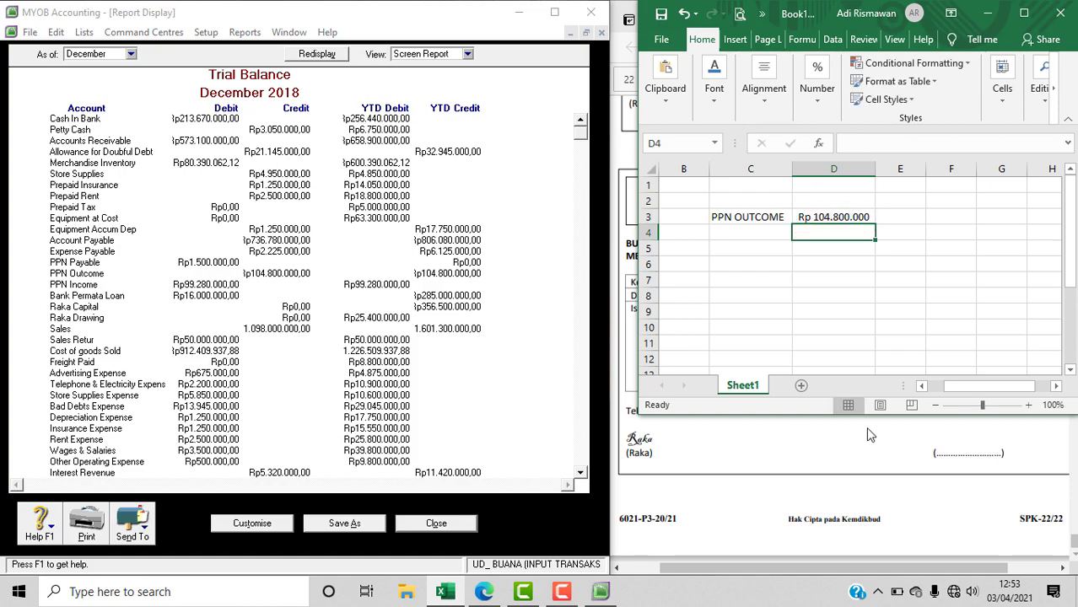
- Put the label PPN INCOME in cell C4 by reusing the PPN OUTCOME label and editing its wording
left_click(757, 223)
left_click_drag(789, 226, 757, 234)
left_click(756, 234)
left_click(883, 143)
key("Delete")
key("BackSpace")
key("BackSpace")
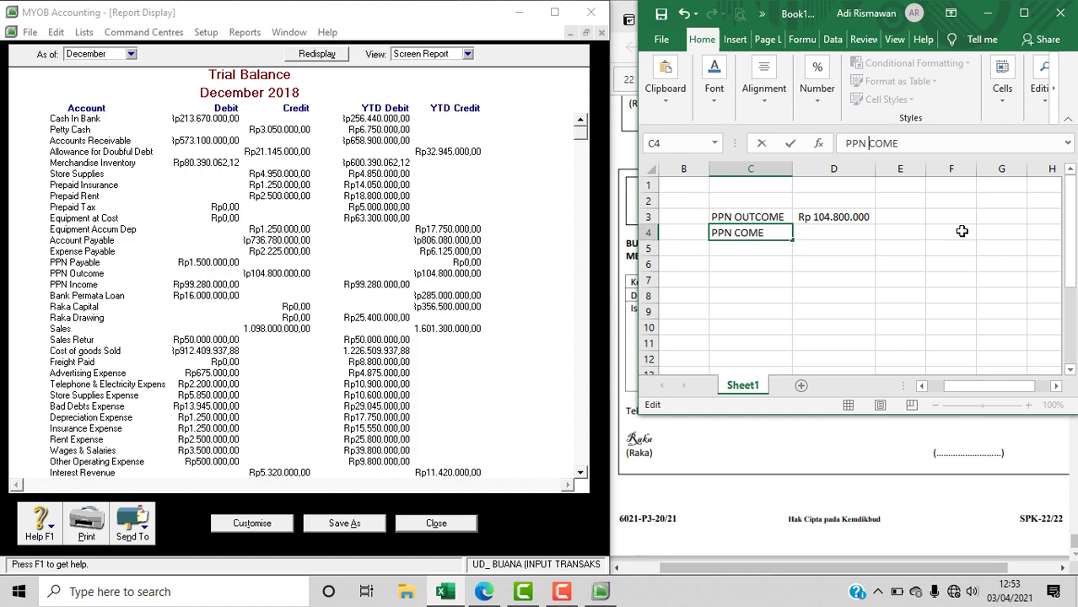
type("IN")
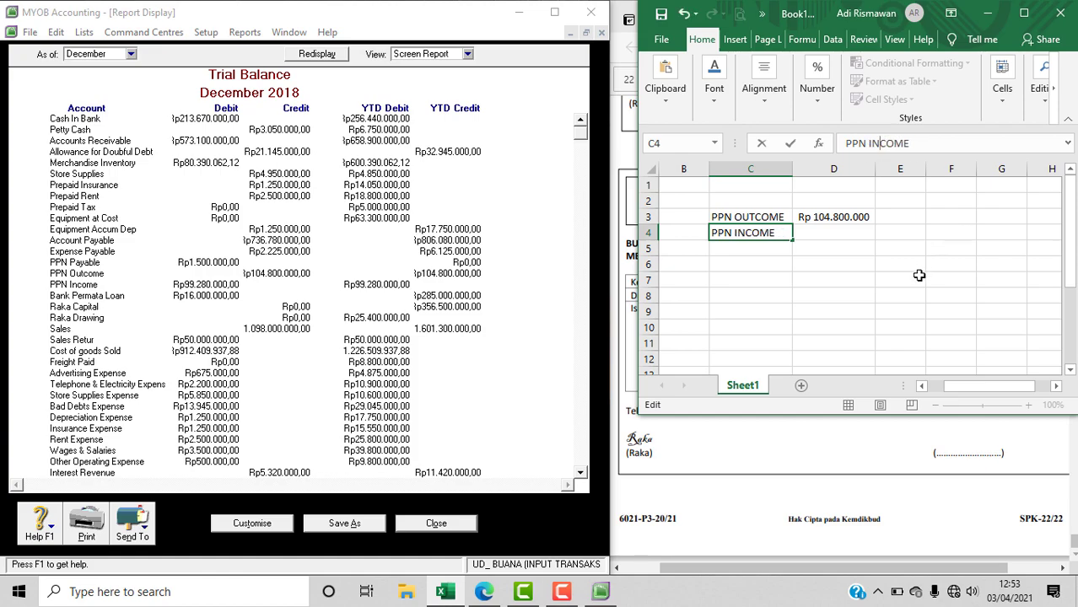
left_click(841, 275)
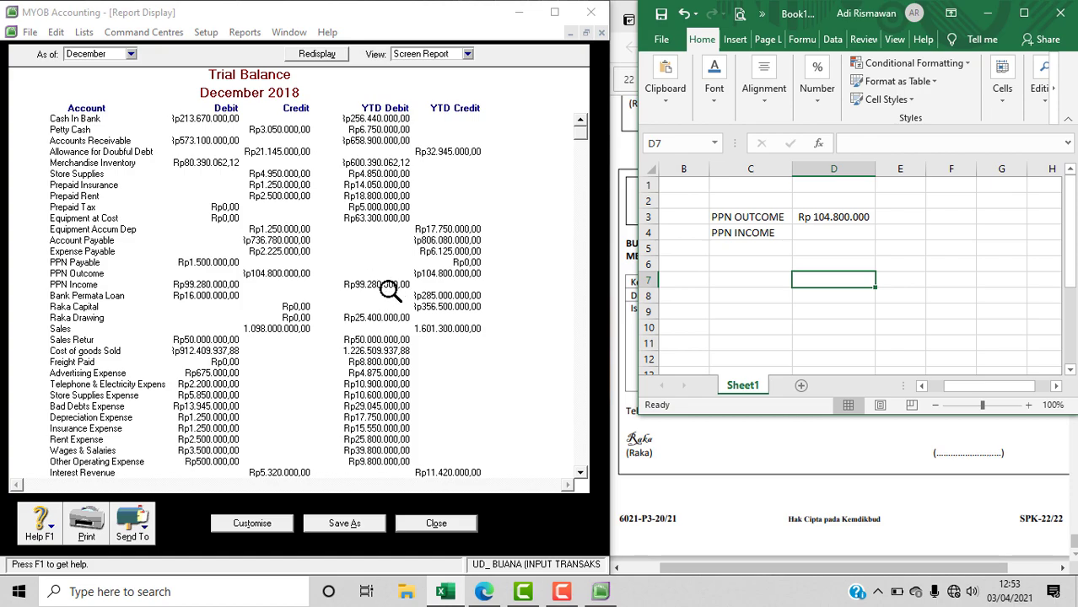
- Enter the PPN INCOME amount of 99.280.000 in cell E4
left_click(893, 235)
type("99")
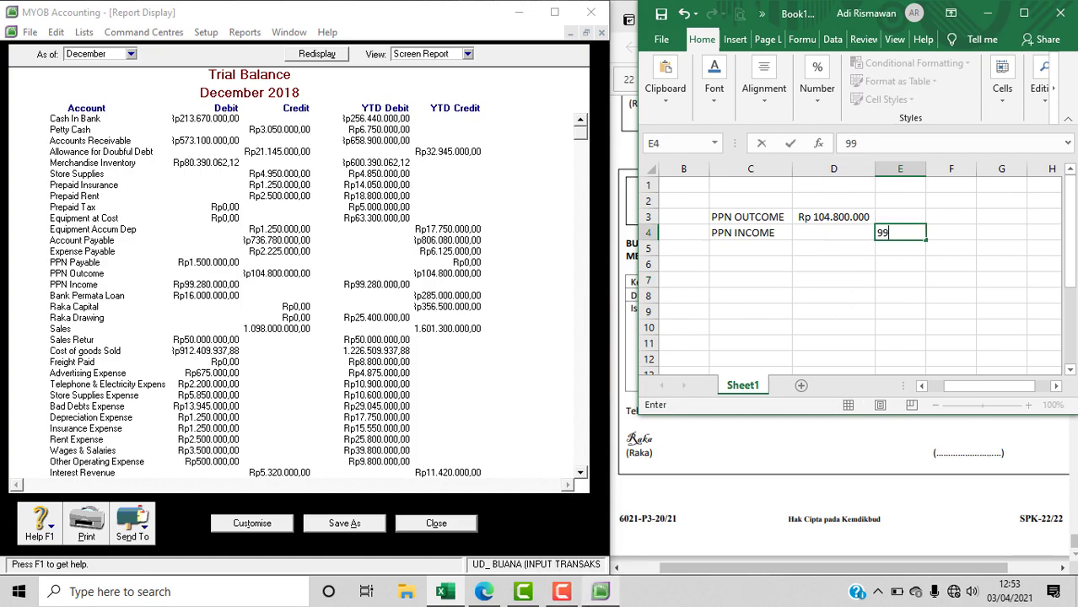
type("280000")
key("Return")
mouse_move(600, 591)
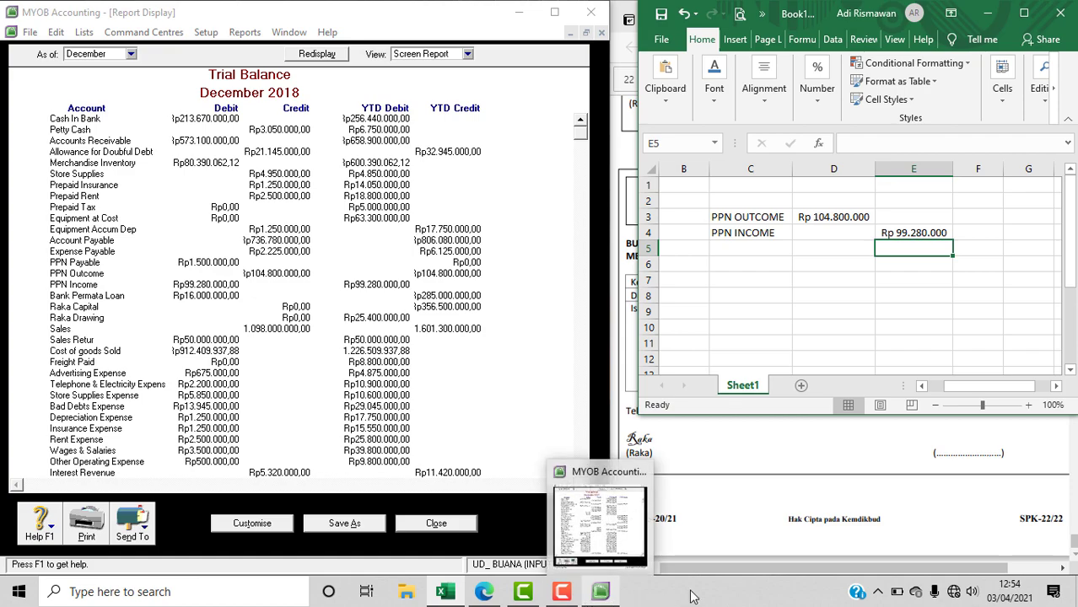
- Add the debit heading D in cell D2 and the credit heading K in cell E2
left_click(838, 199)
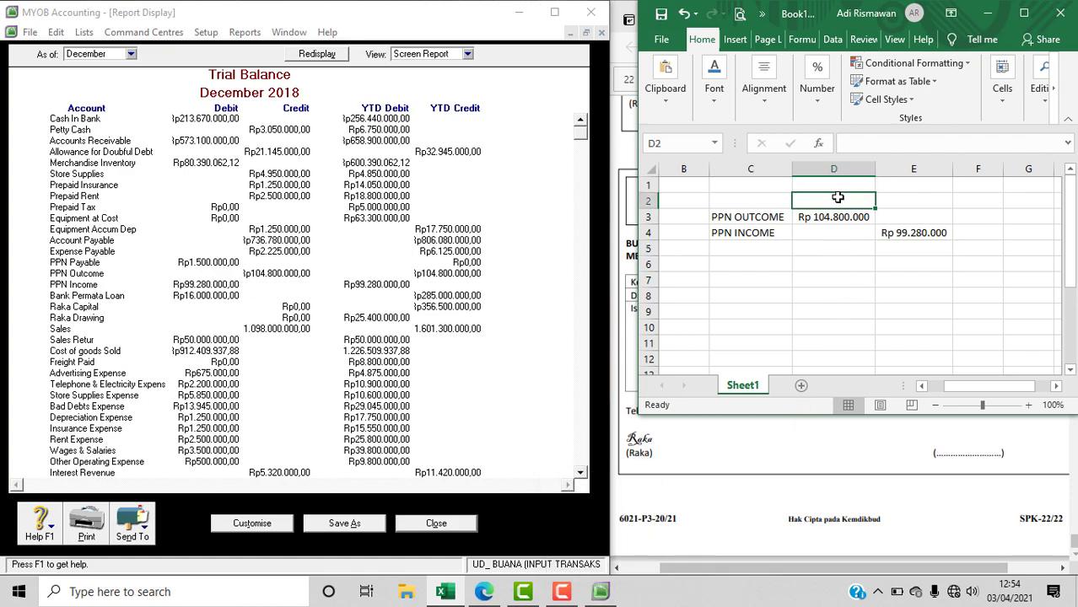
type("D")
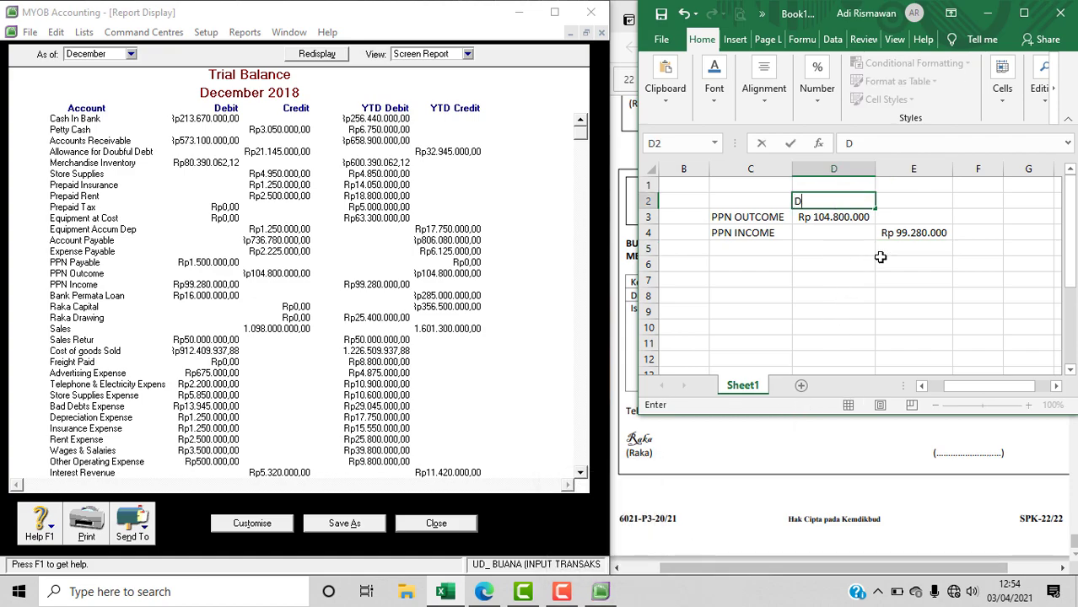
left_click(920, 204)
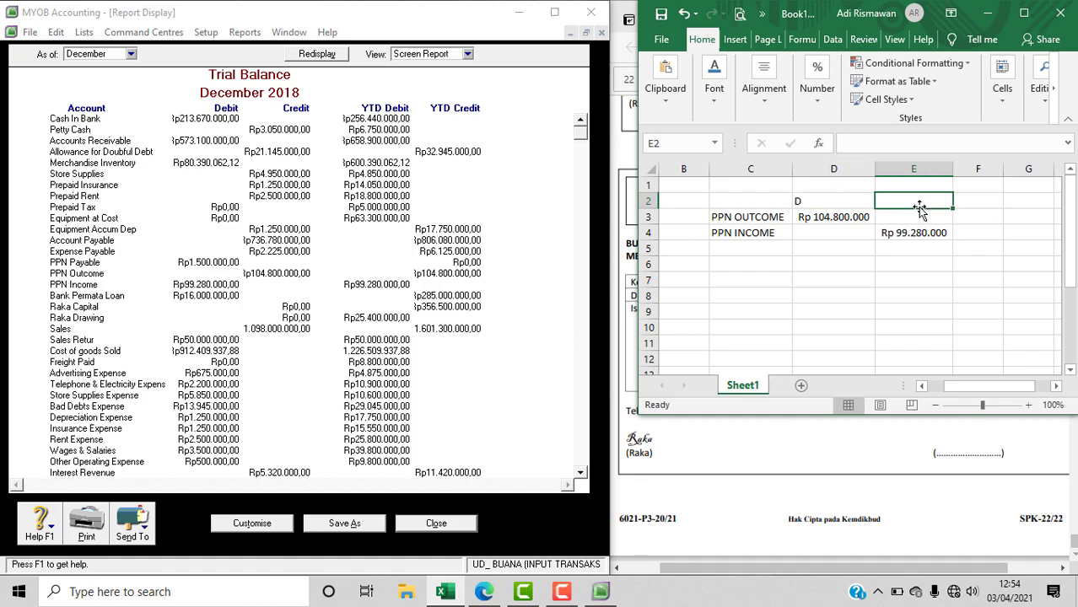
type("K")
left_click(921, 310)
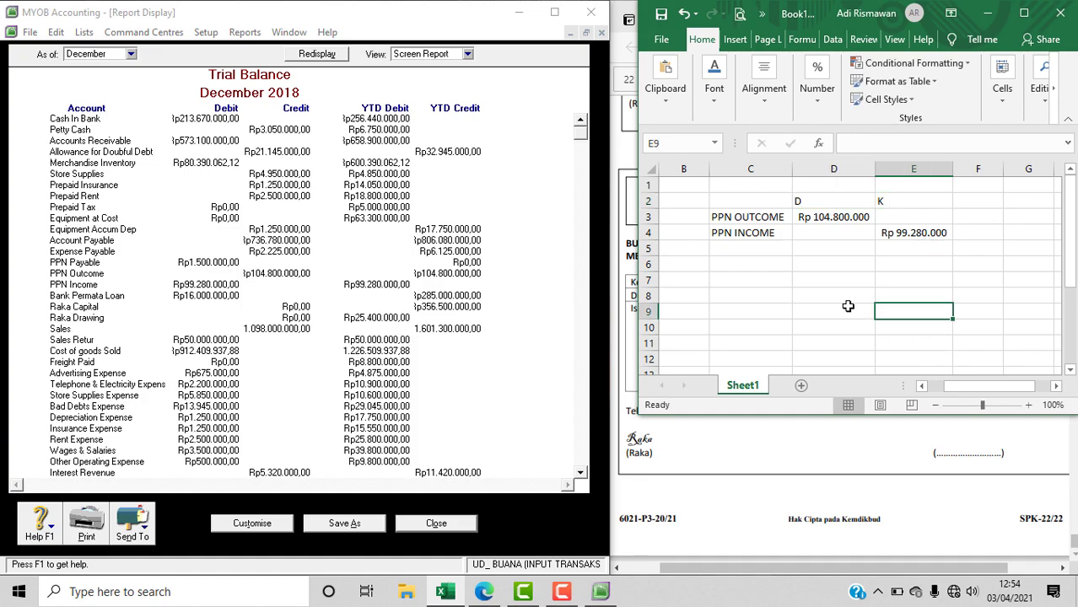
- Check memo BM12-1 in the PDF, then return to the workbook and enter the label PPN PAYABLE in cell C5
left_click(752, 502)
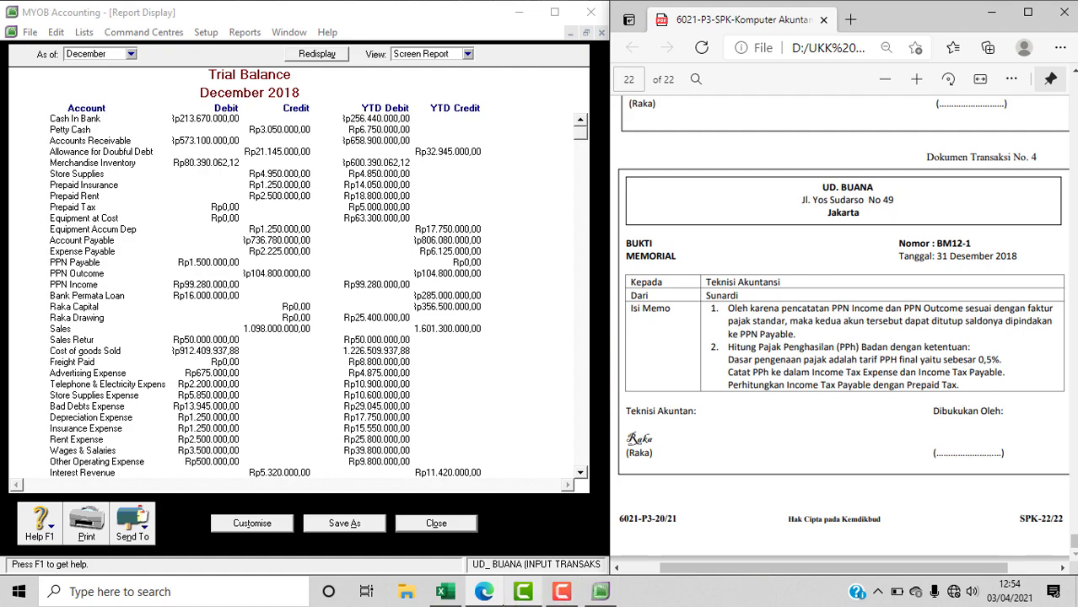
left_click(445, 591)
left_click(759, 248)
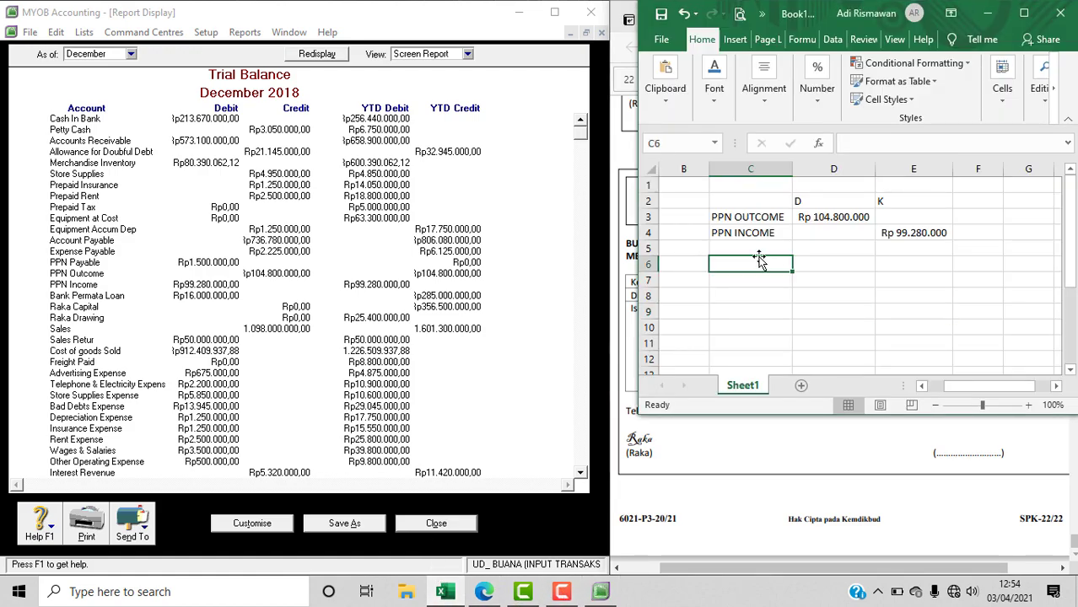
type("PP")
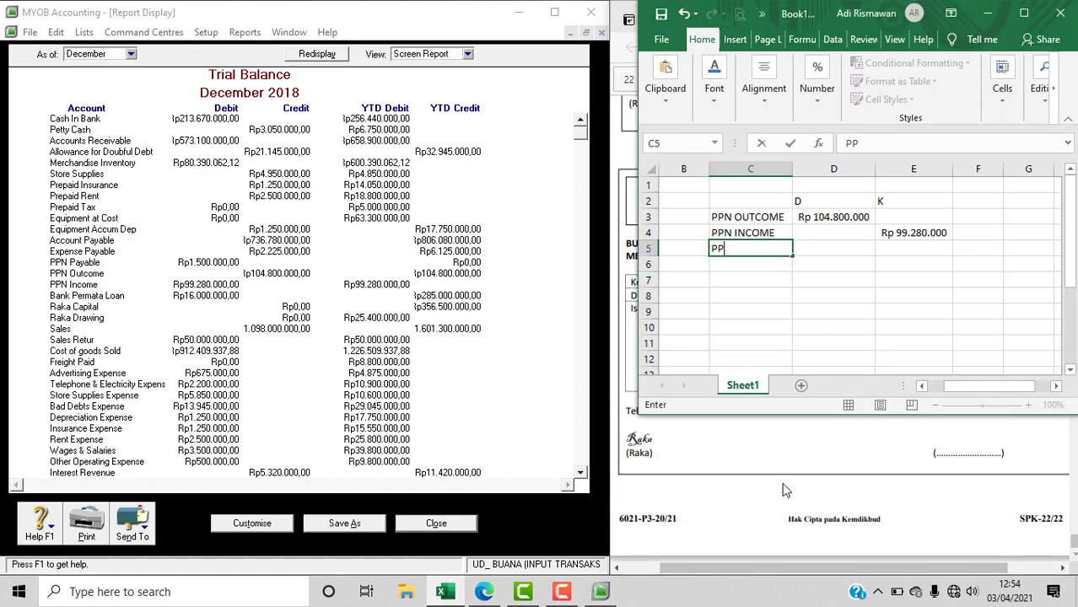
type("N PAYABLE")
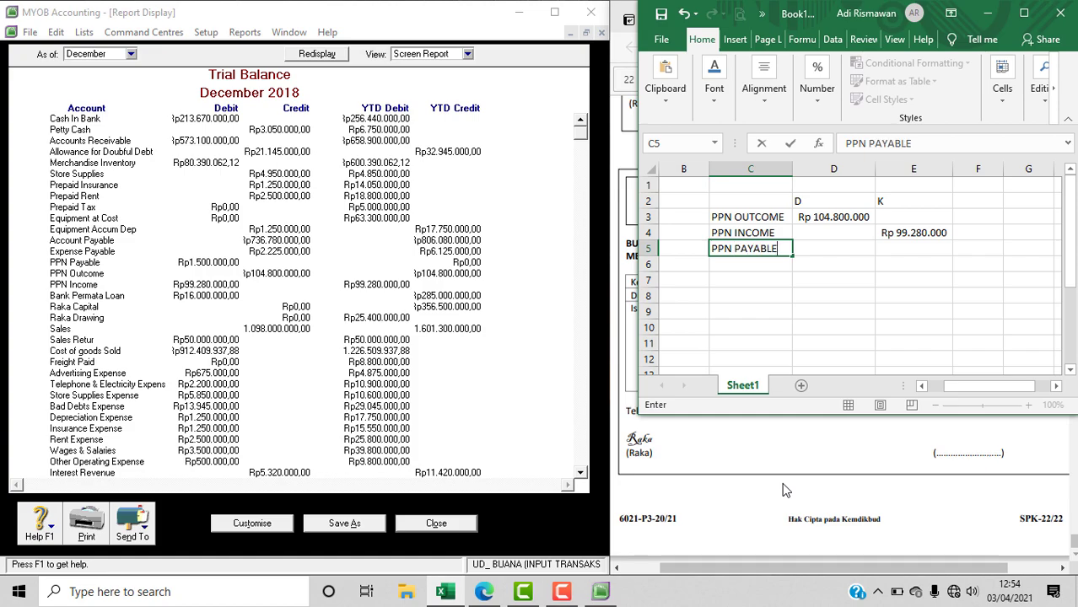
left_click(885, 266)
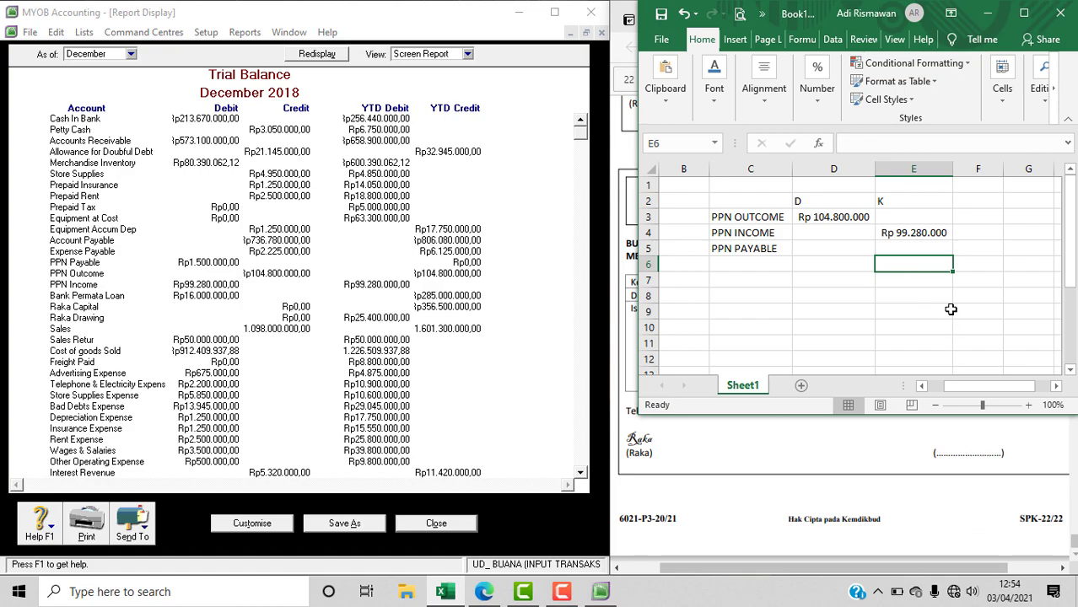
- Calculate the PPN PAYABLE amount in cell E5 with the formula =D3-E4
left_click(912, 249)
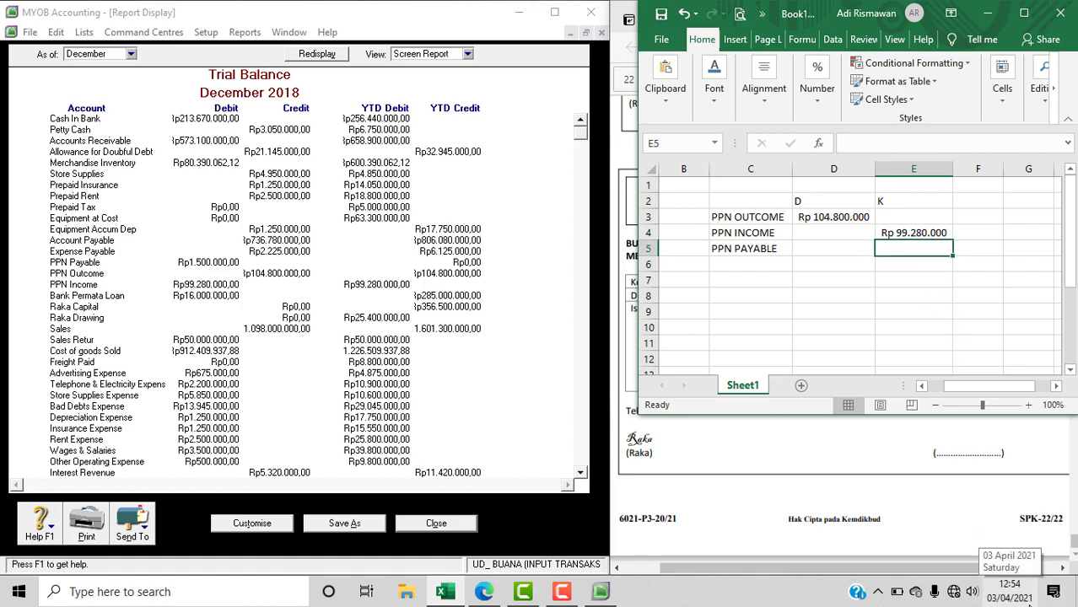
type("=")
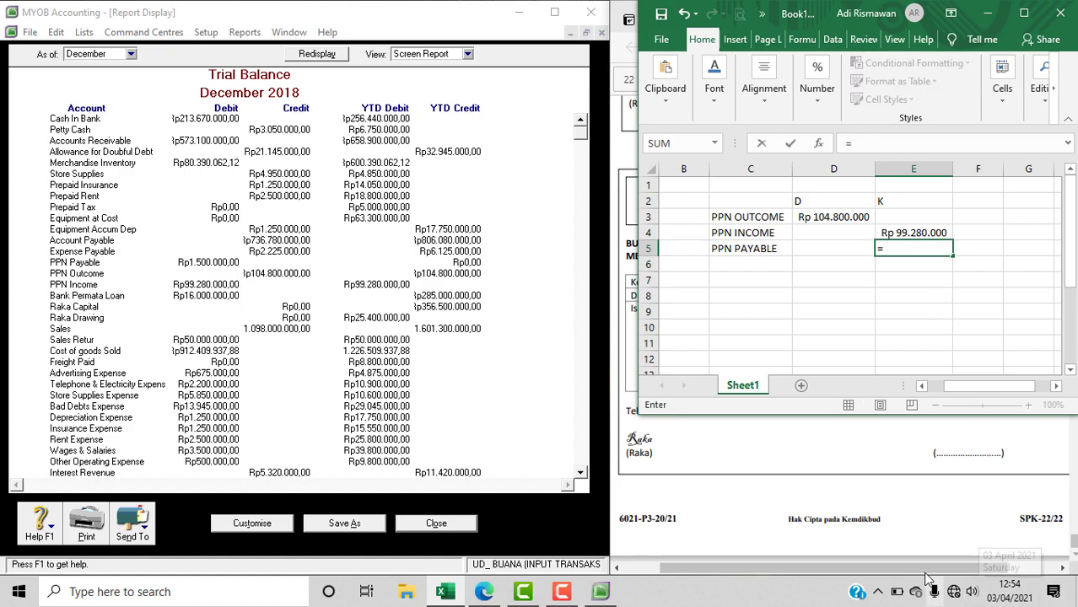
left_click(818, 221)
type("-")
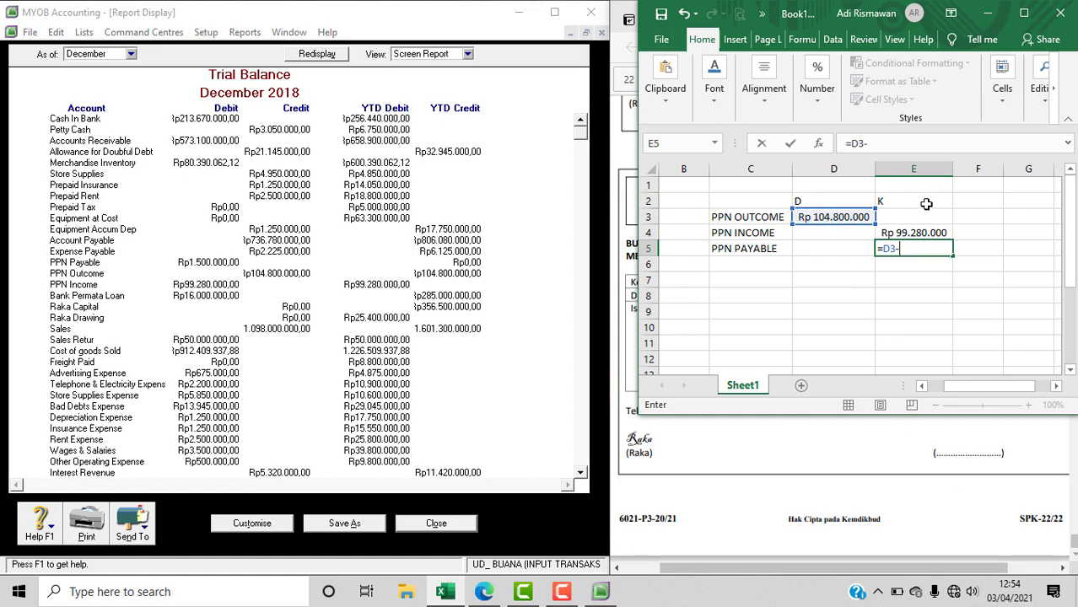
left_click(925, 234)
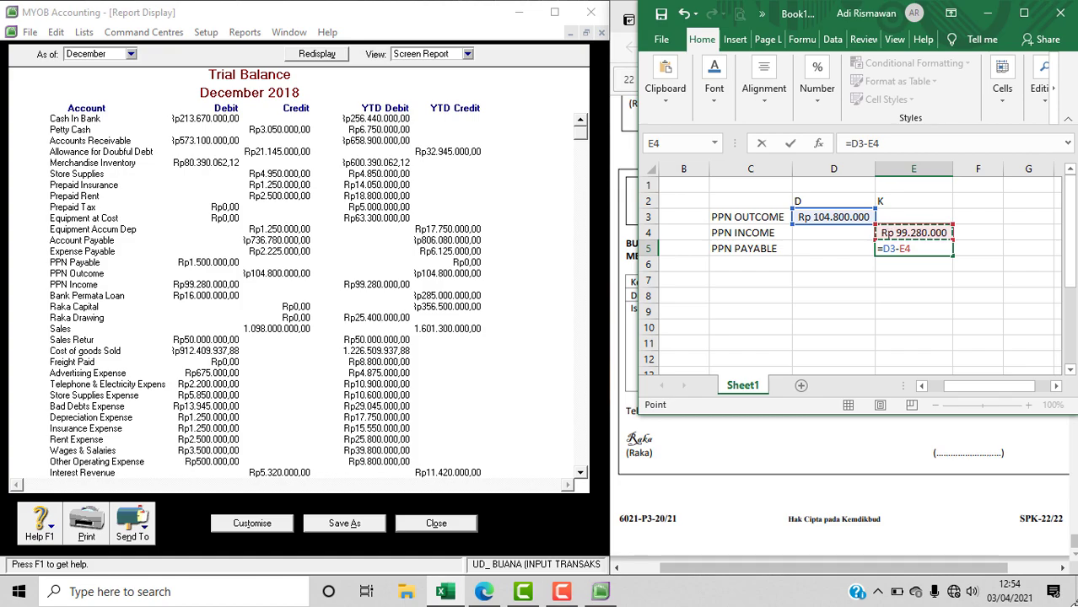
key("Return")
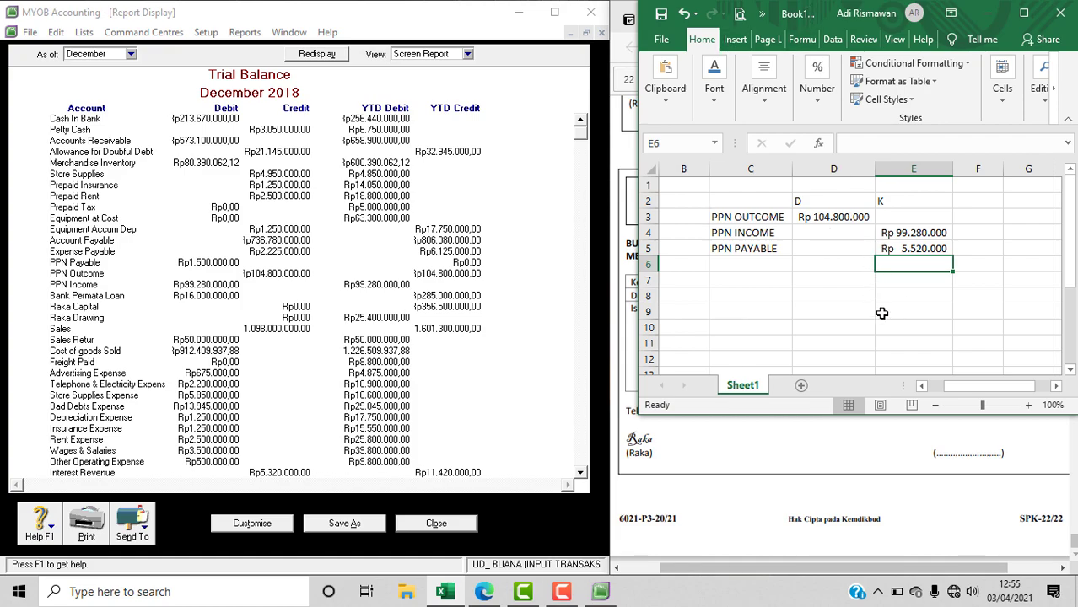
- Close the Trial Balance in MYOB and add account 2-1500 PPN Outcome to journal BM12-1 with a debit of 104.800.000
left_click(450, 530)
left_click(436, 532)
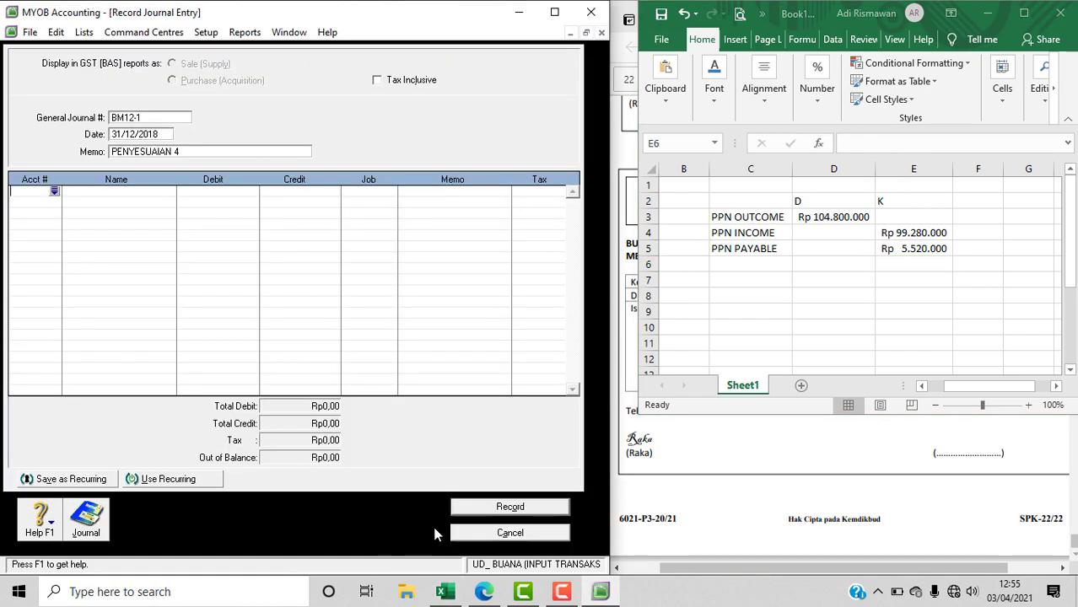
left_click(54, 191)
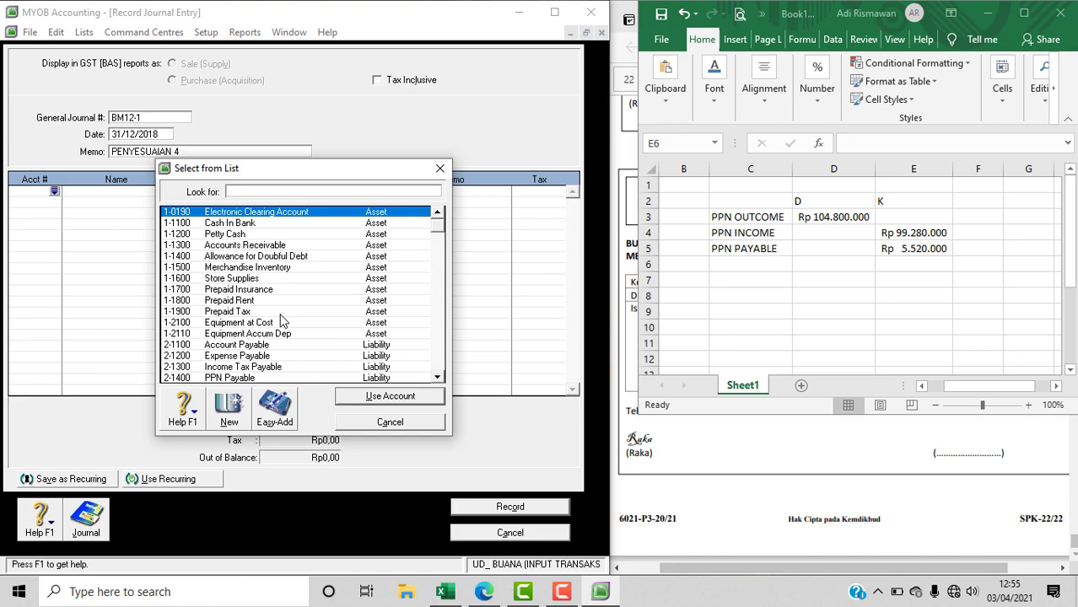
scroll(276, 353, "down", 2)
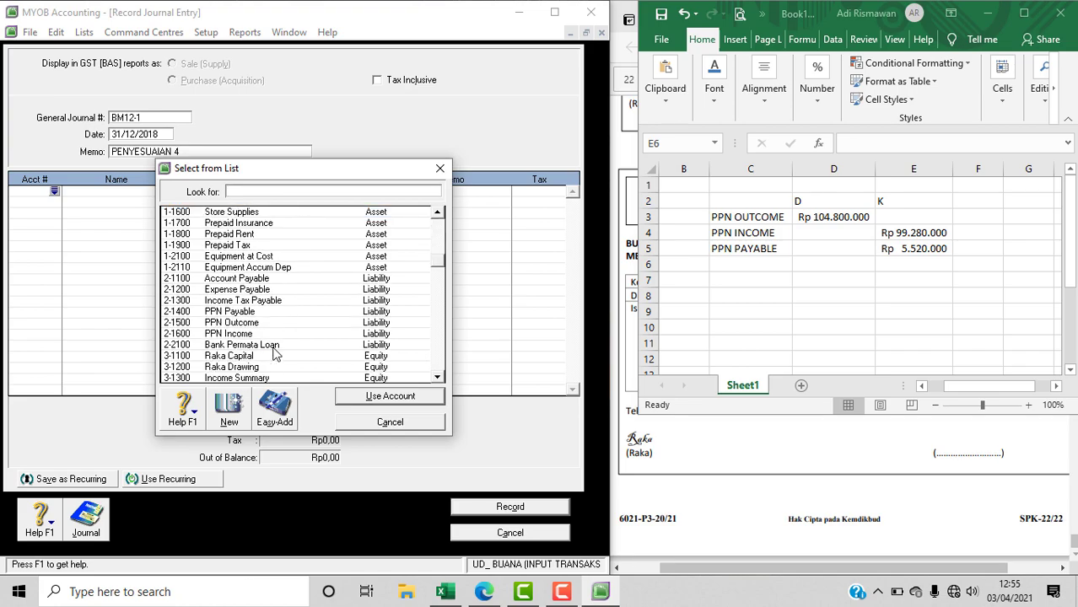
left_click(244, 325)
left_click(356, 395)
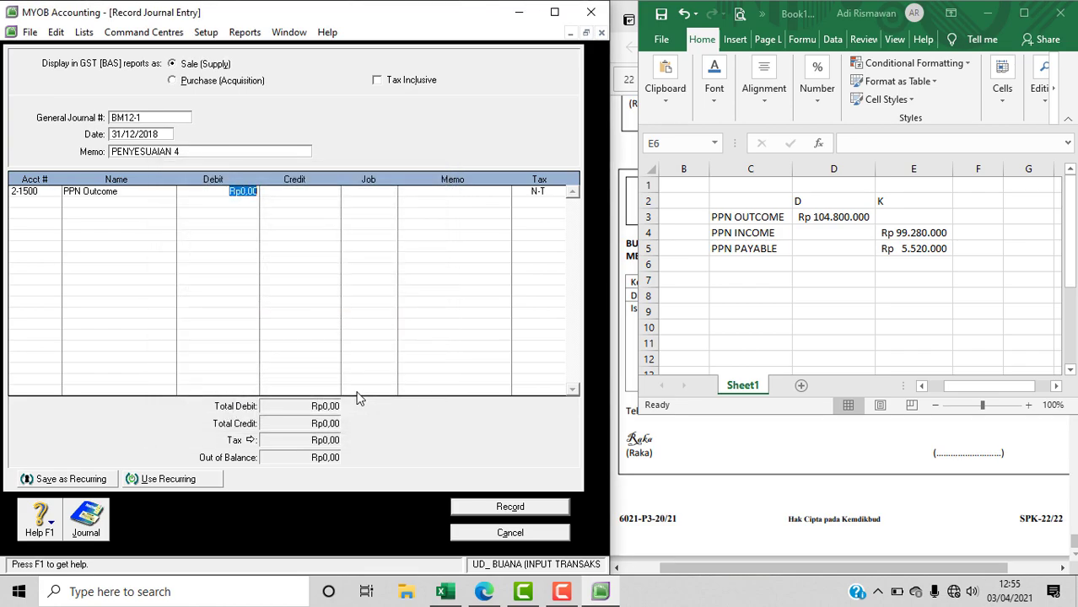
type("104.800.000")
key("Tab")
- Add account 2-1600 PPN Income on the second journal line with a credit of 99.280.000
left_click(38, 202)
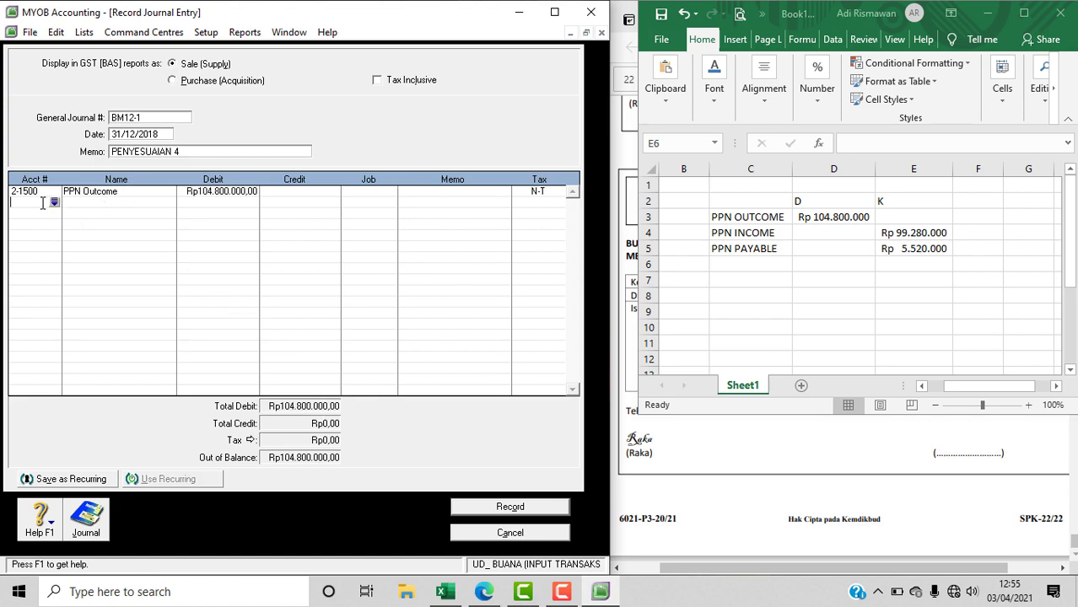
left_click(54, 202)
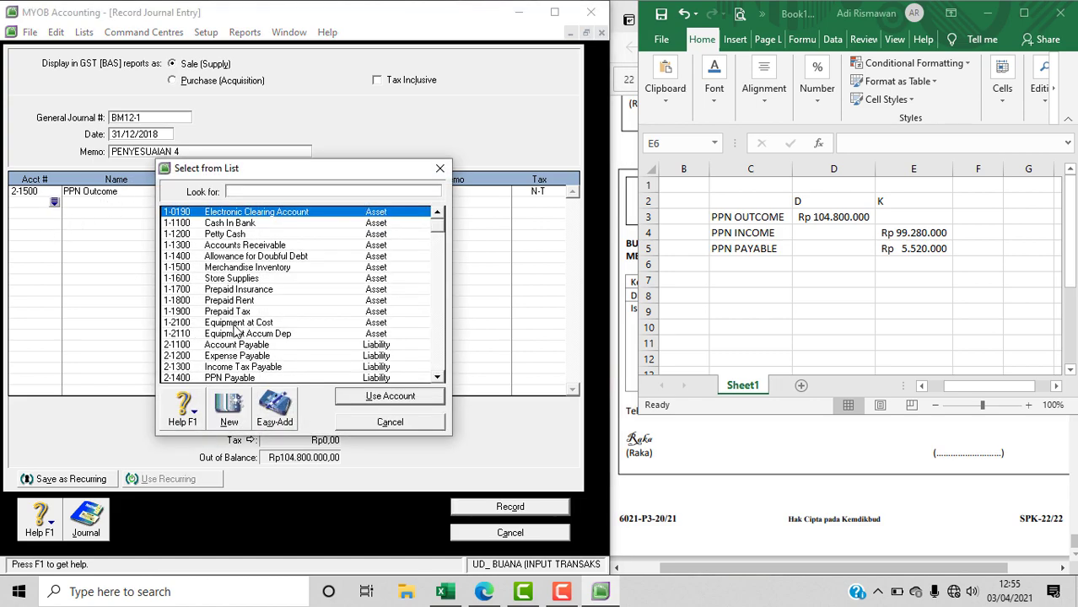
scroll(253, 380, "down", 1)
left_click(247, 370)
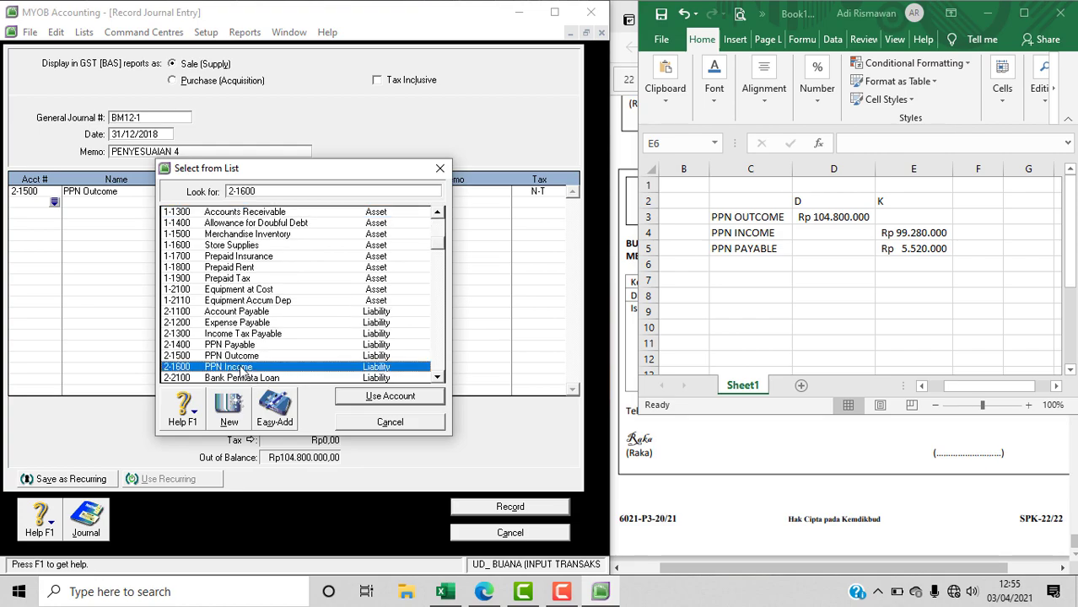
left_click(377, 396)
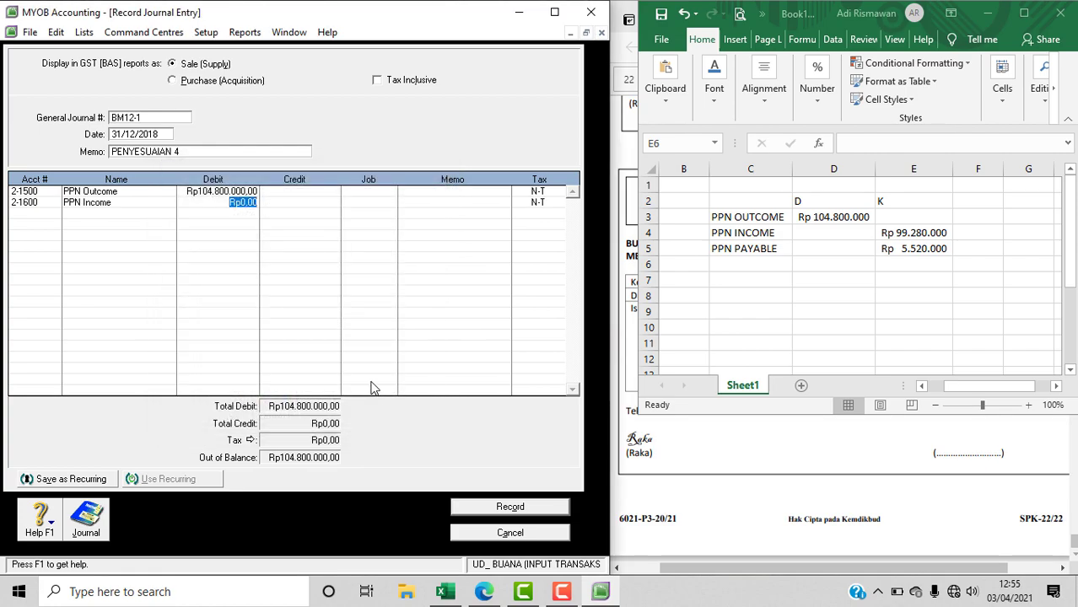
key("Tab")
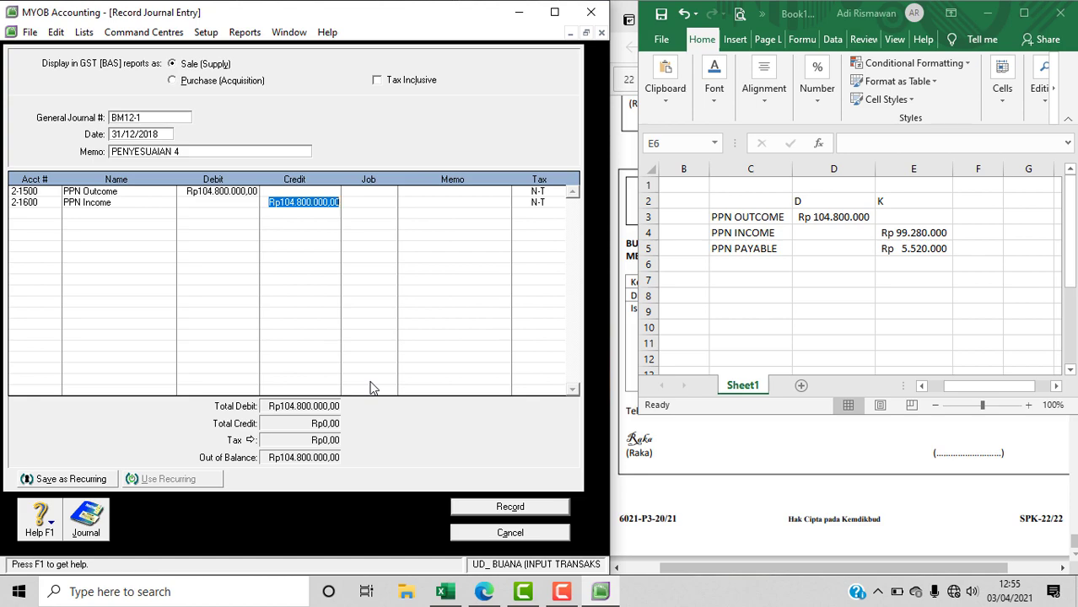
type("99280000")
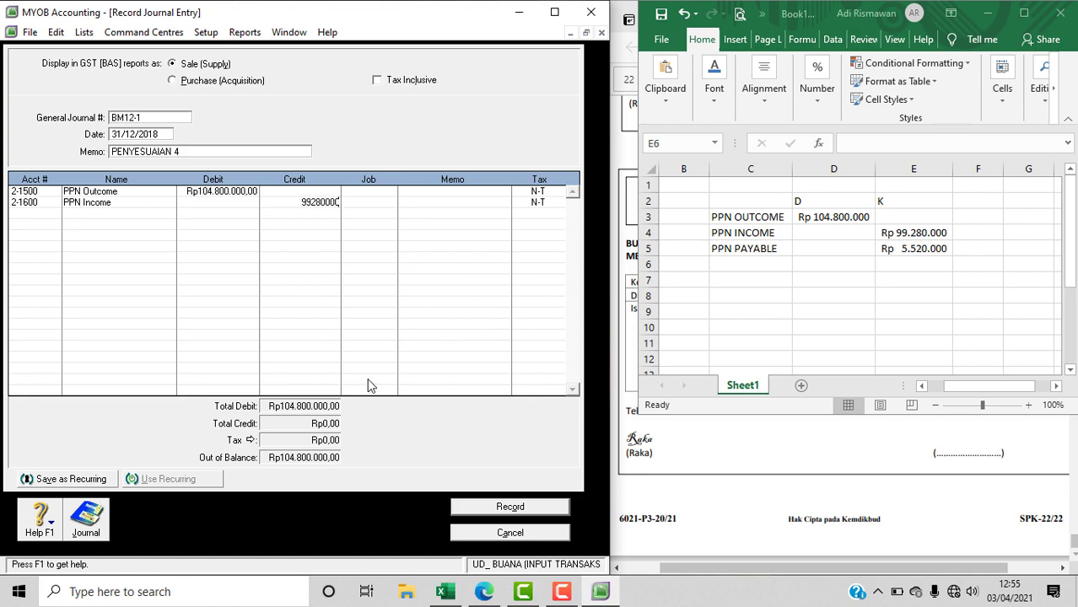
key("Tab")
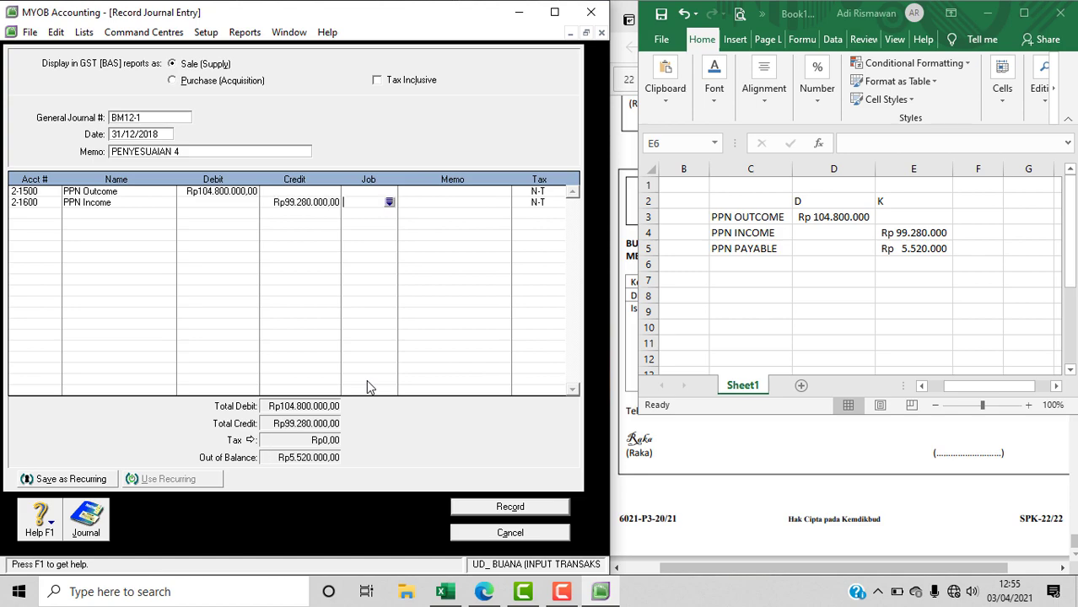
- Add account 2-1400 PPN Payable on the third line of journal BM12-1 with a credit of 5.520.000
left_click(32, 214)
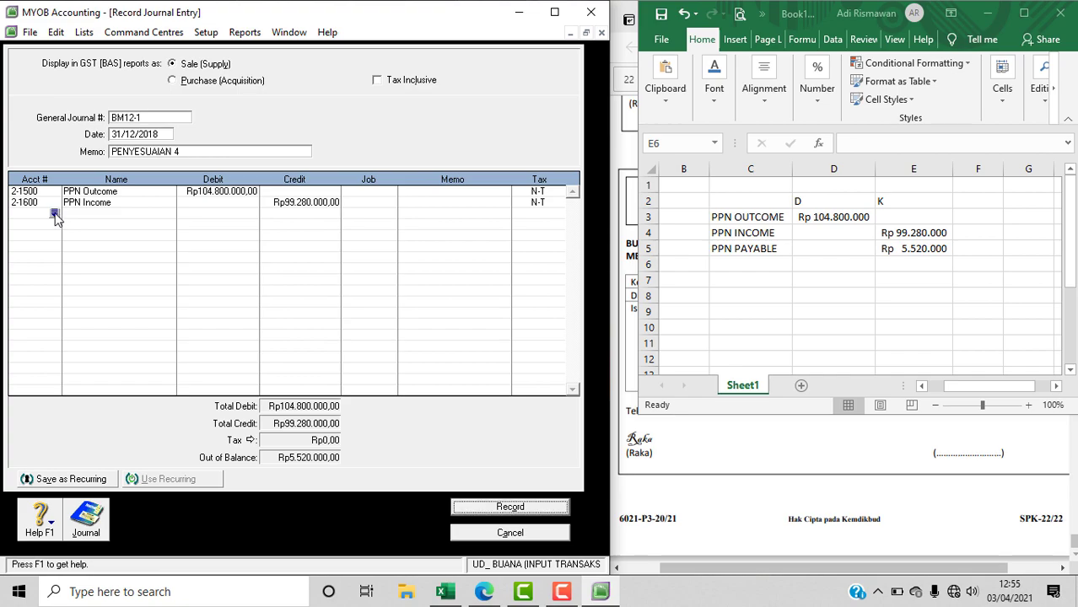
left_click(54, 214)
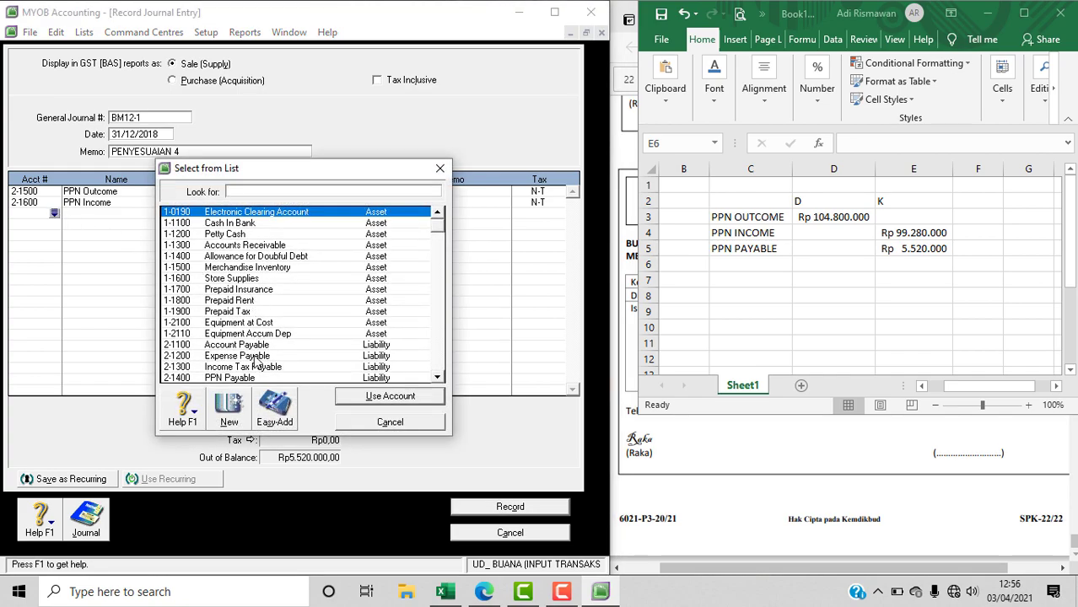
type("2-1400")
left_click(373, 400)
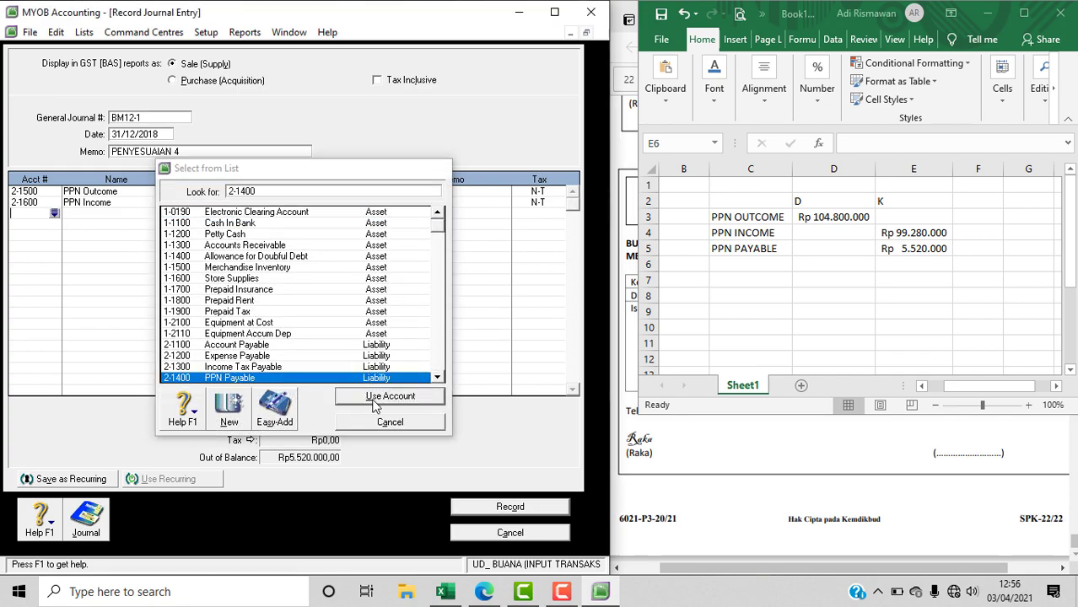
key("Tab")
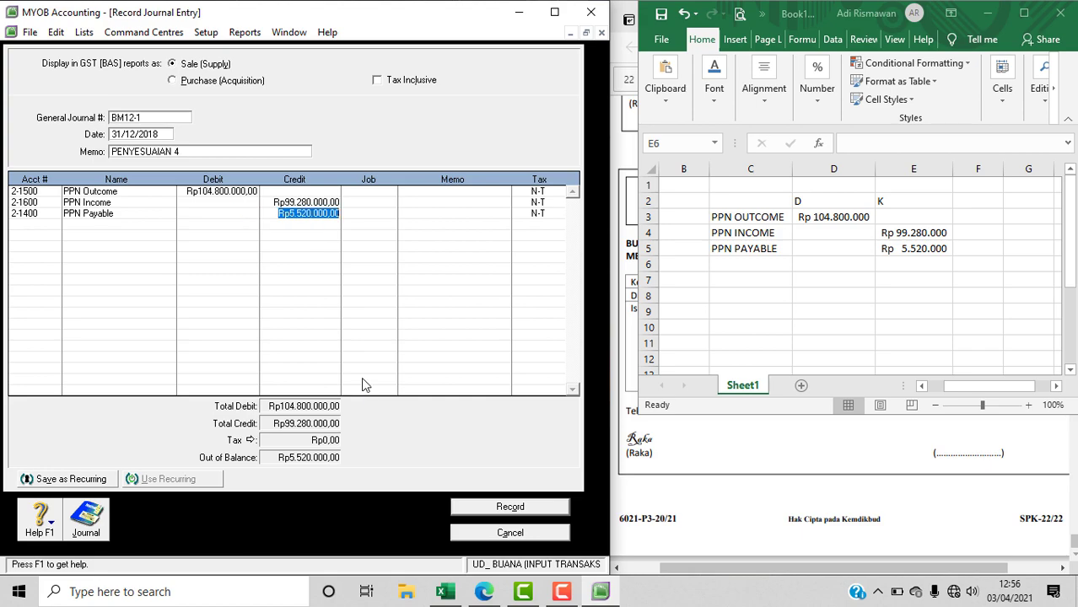
key("Tab")
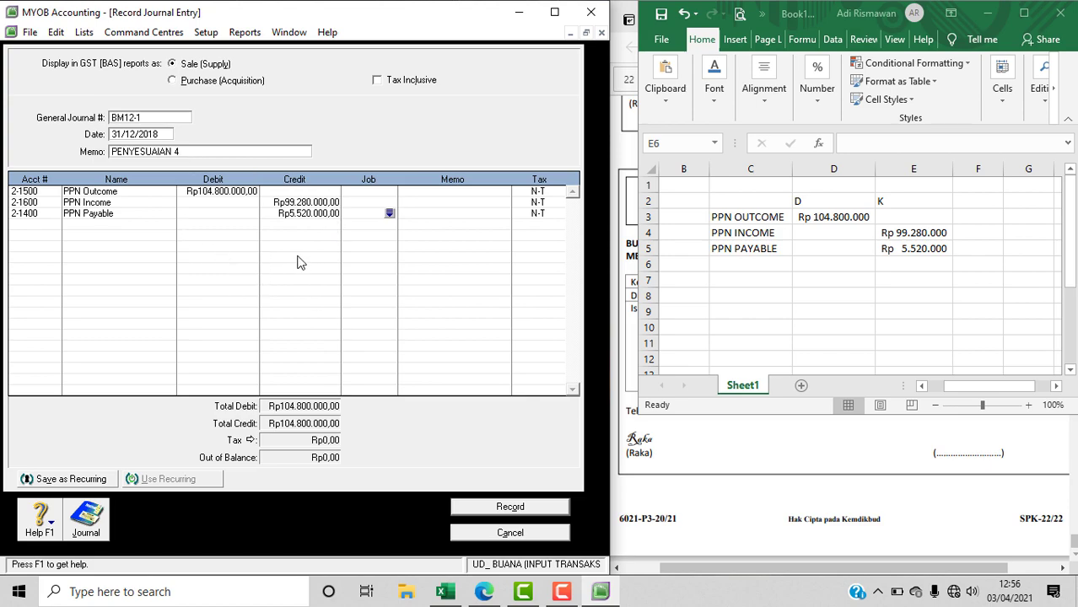
- Read memo BM12-1 in the PDF, then return to the Excel workbook and clear the PPN labels and amounts in C3:E5
left_click(985, 15)
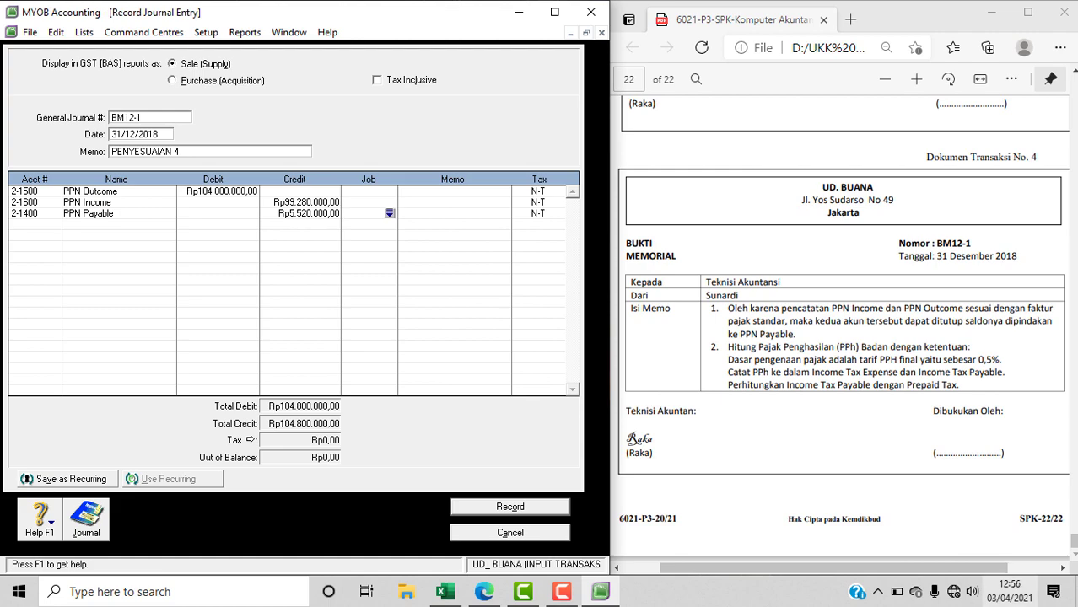
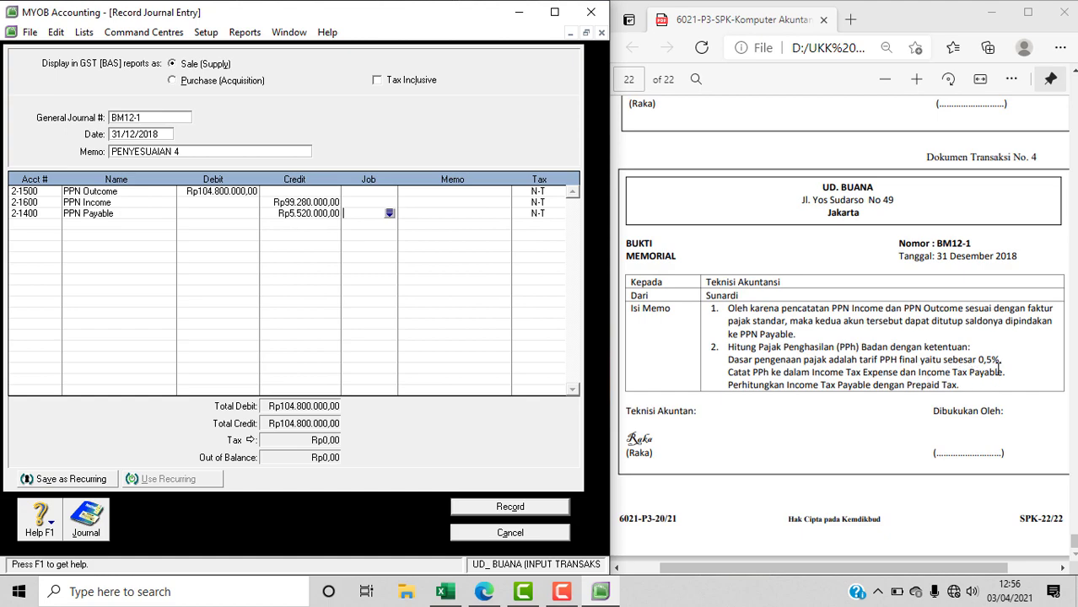
left_click(454, 595)
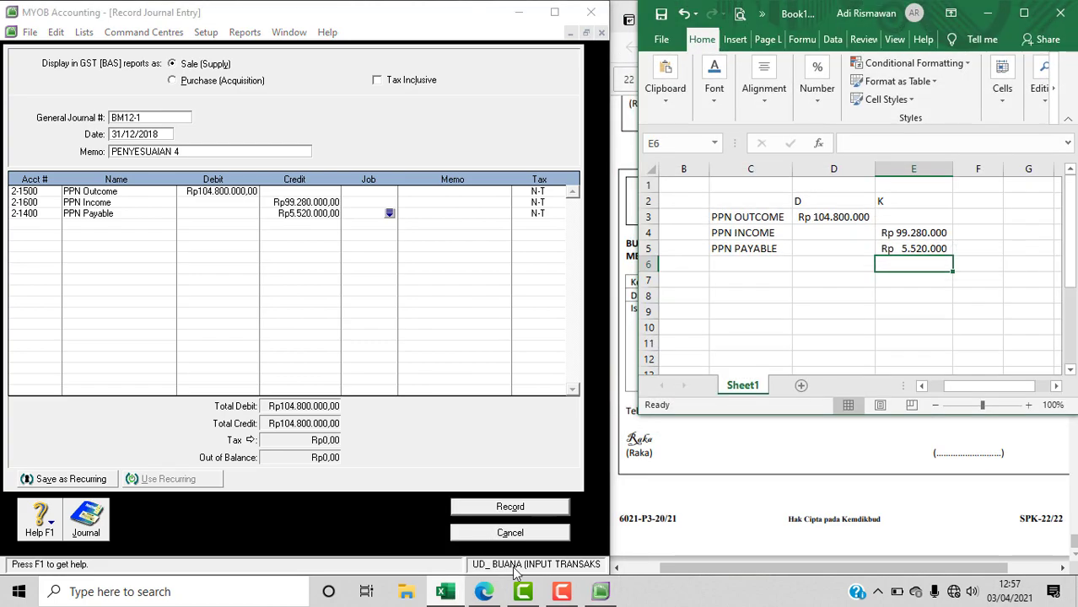
left_click_drag(728, 202, 930, 250)
left_click(732, 282)
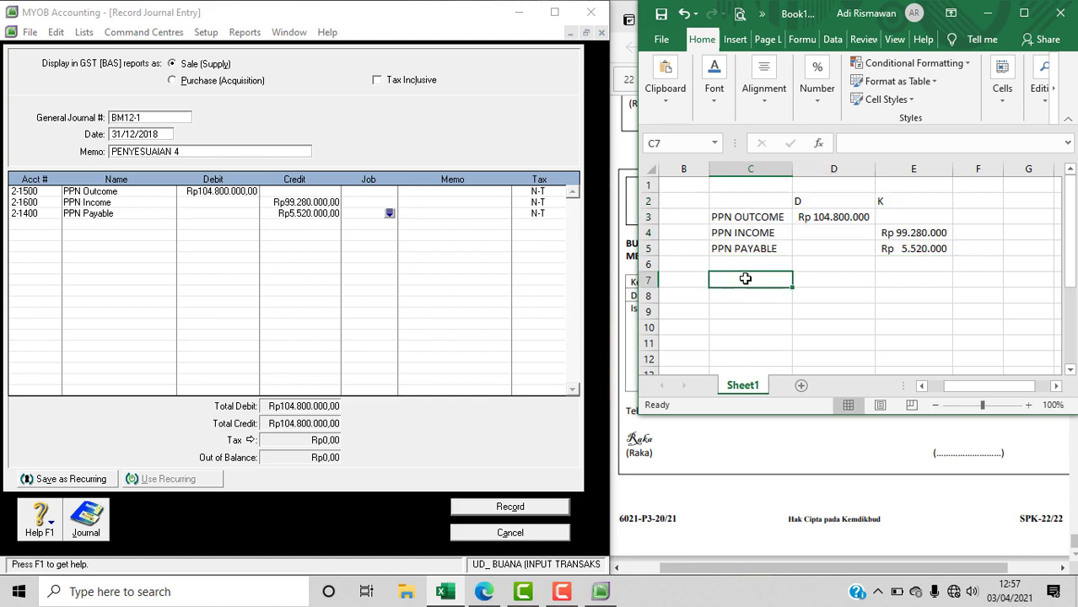
left_click_drag(731, 217, 907, 248)
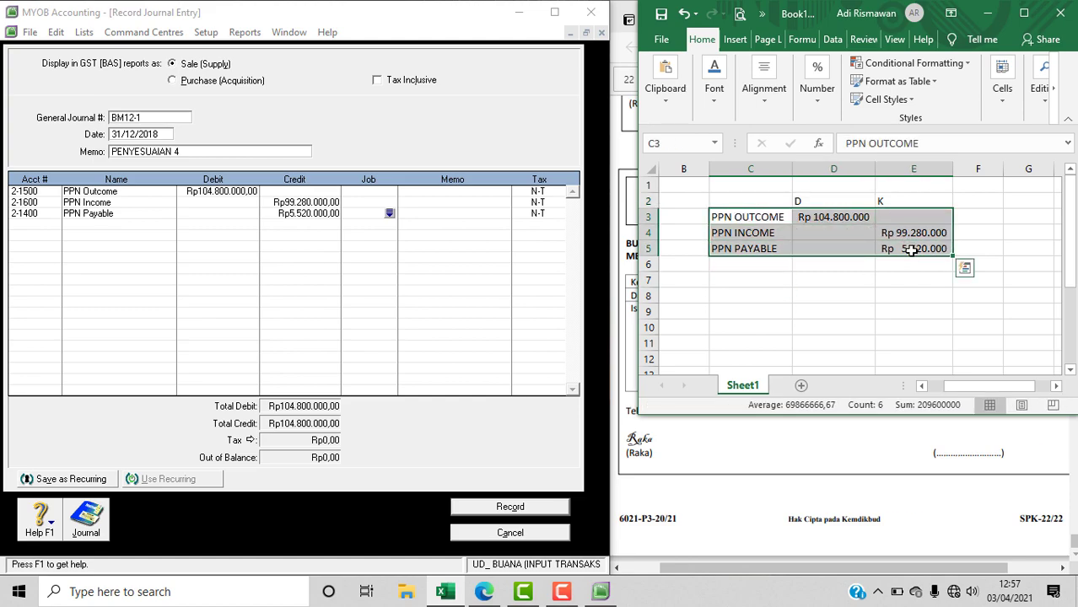
key("Delete")
left_click(857, 326)
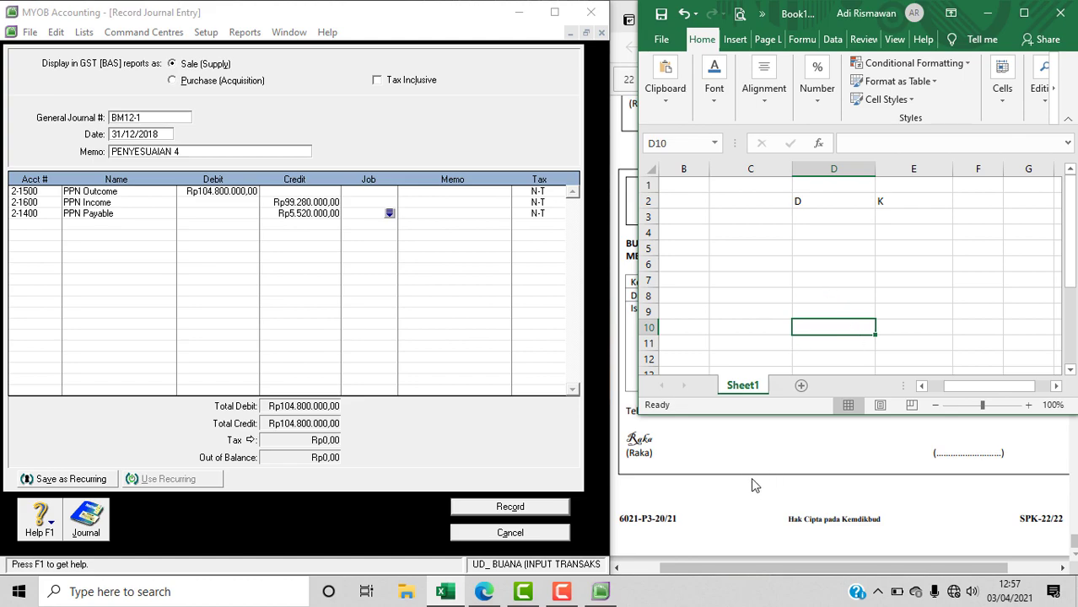
- Recheck the income tax instructions in memo BM12-1, then display the December 2018 Trial Balance report in MYOB
left_click(737, 453)
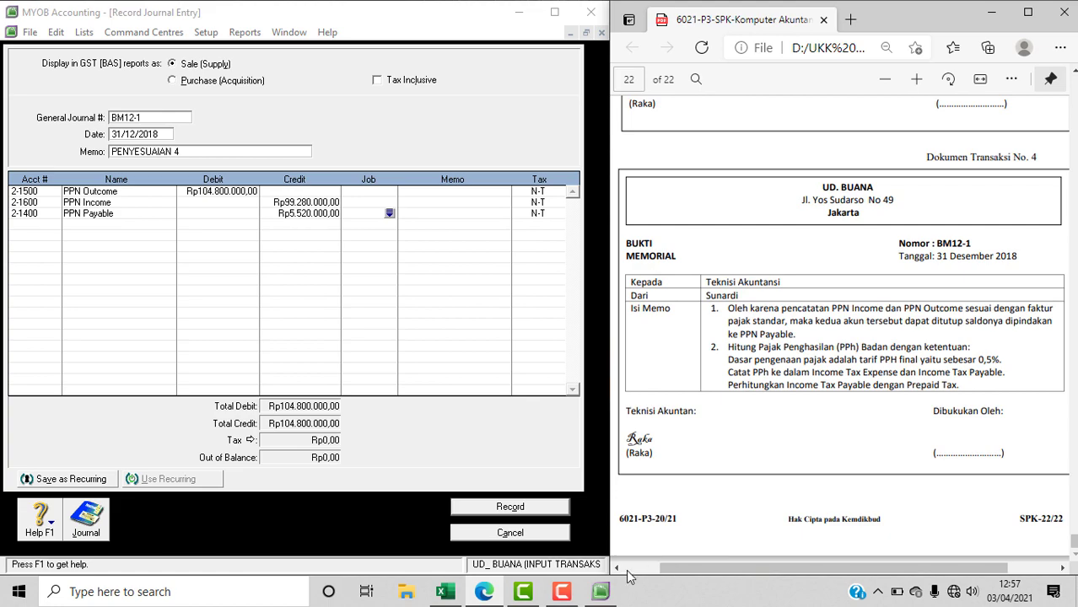
left_click(445, 591)
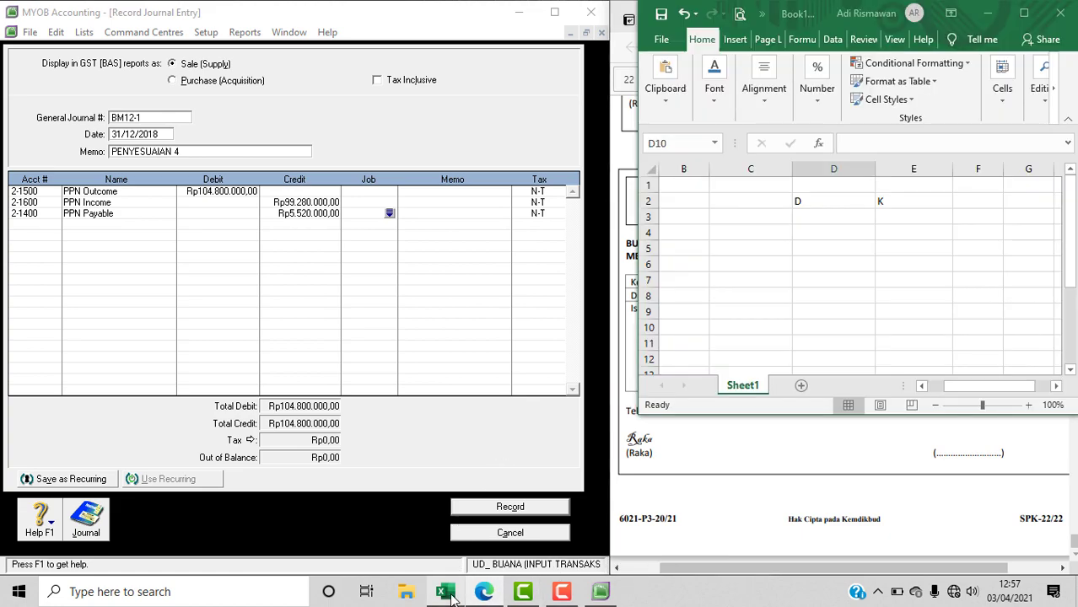
left_click(244, 32)
left_click(251, 53)
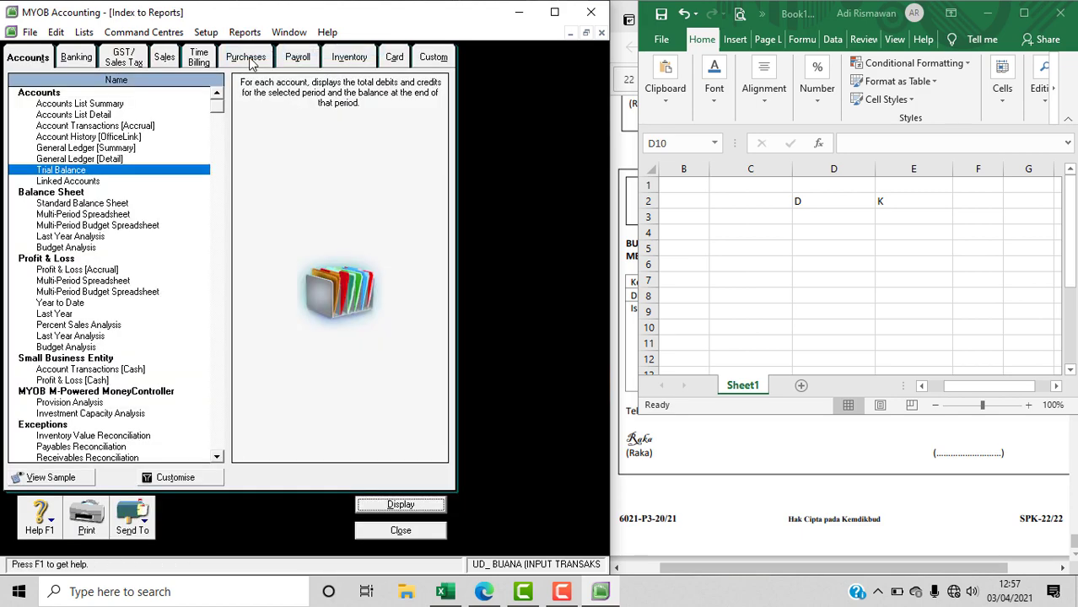
left_click(402, 531)
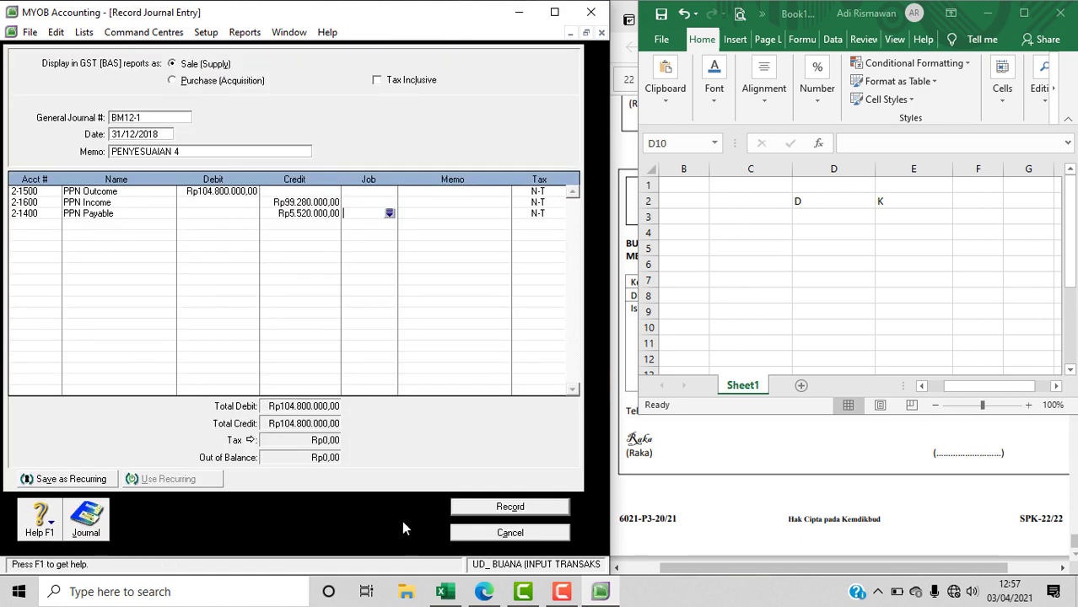
left_click(245, 32)
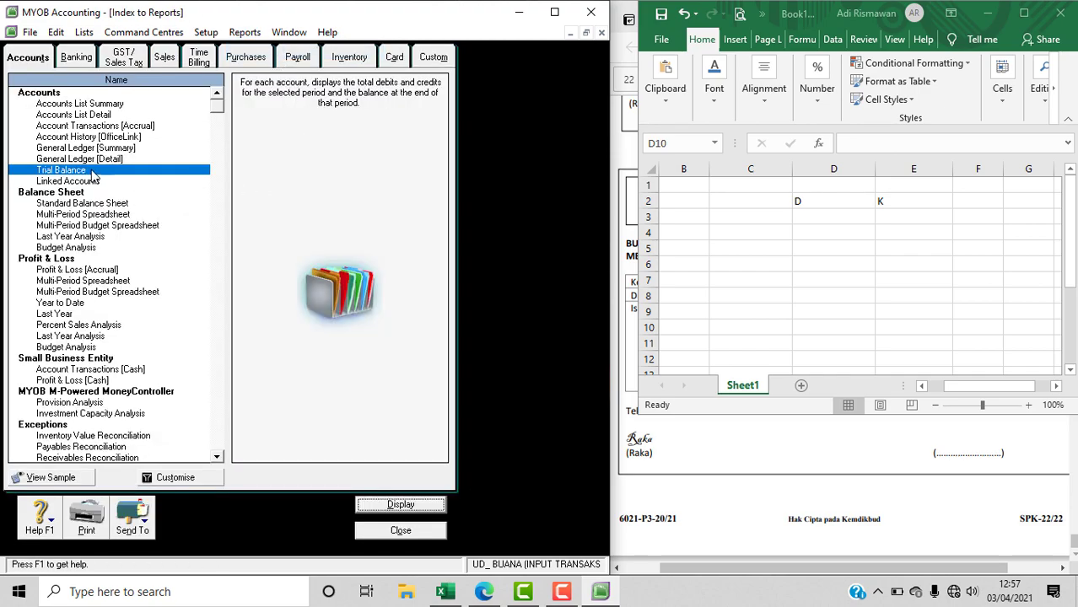
left_click(401, 506)
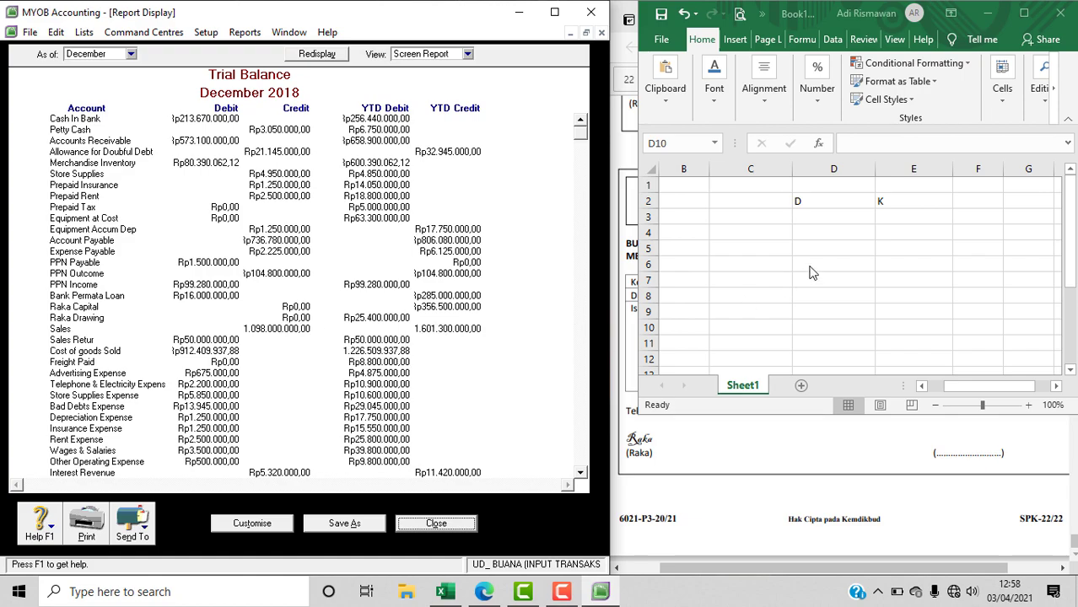
left_click(730, 234)
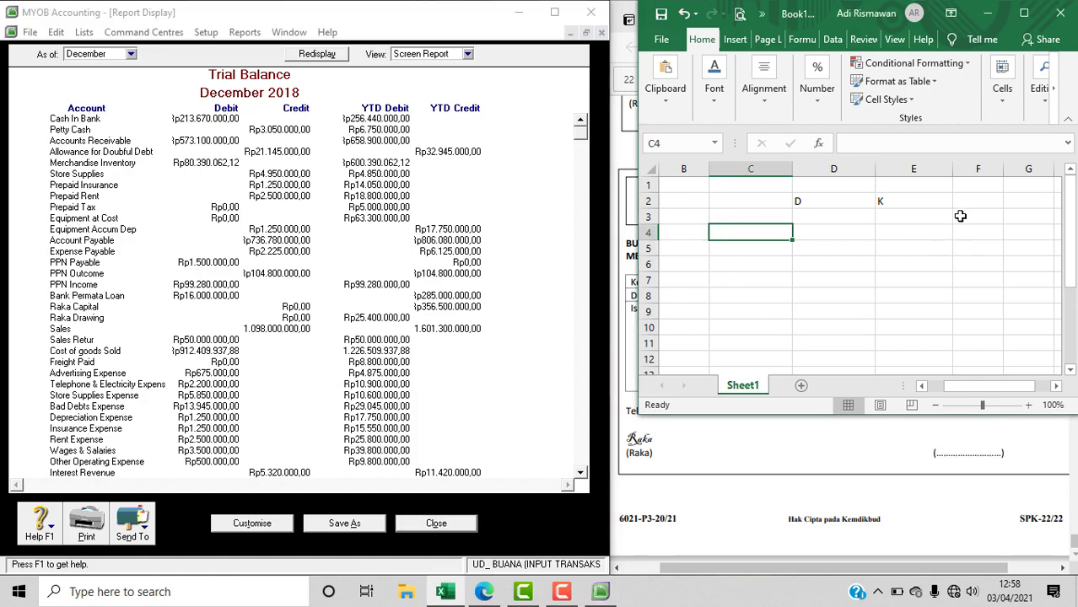
left_click_drag(743, 205, 892, 243)
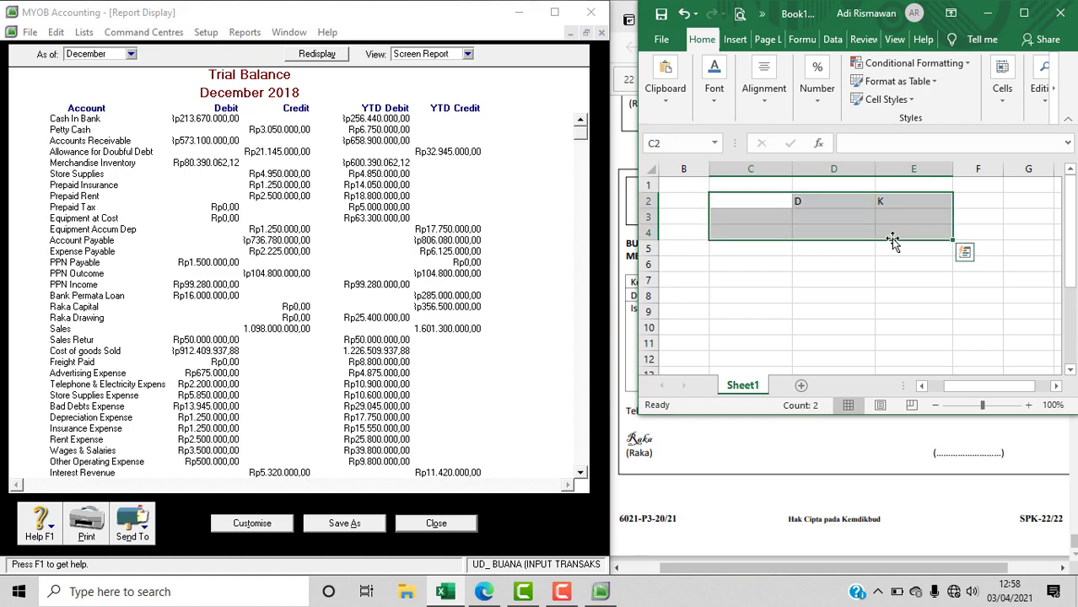
left_click(773, 217)
type("1")
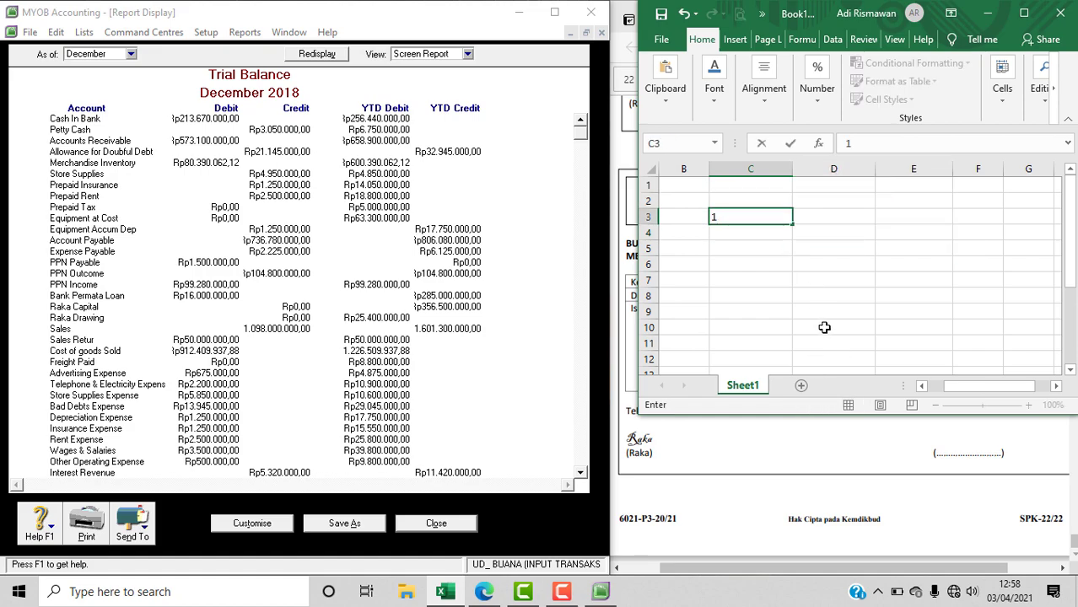
type("098")
type("000000")
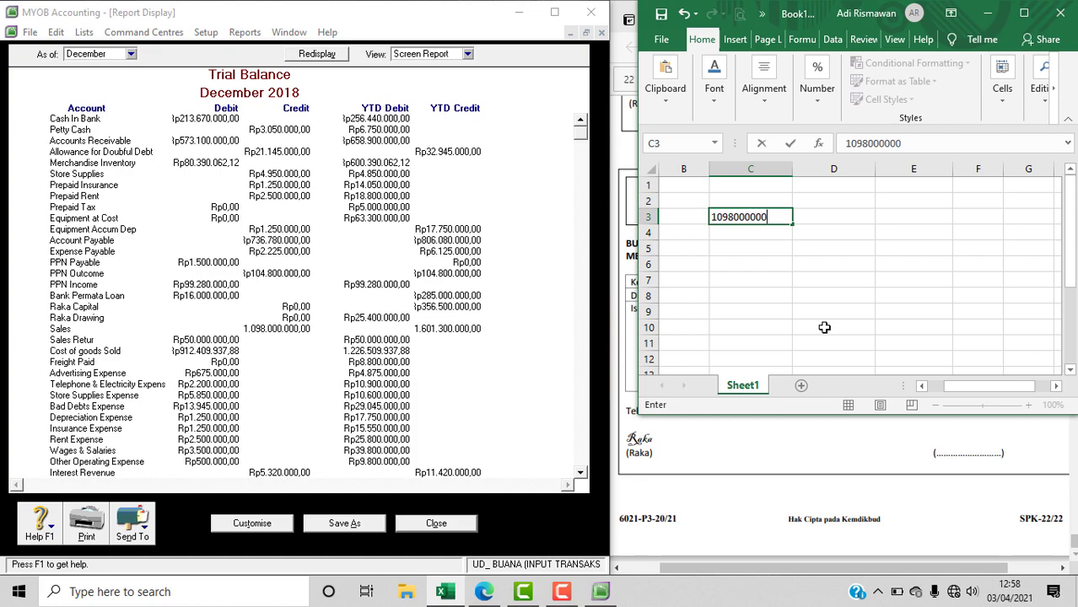
key("Return")
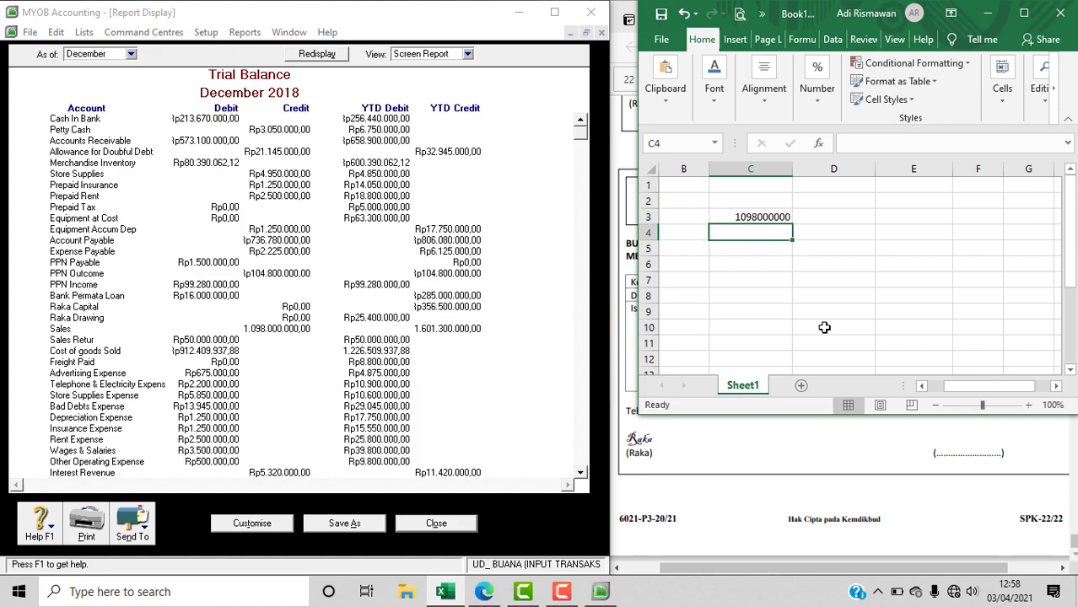
- Move the sales amount from cell C3 to cell D3
left_click(760, 218)
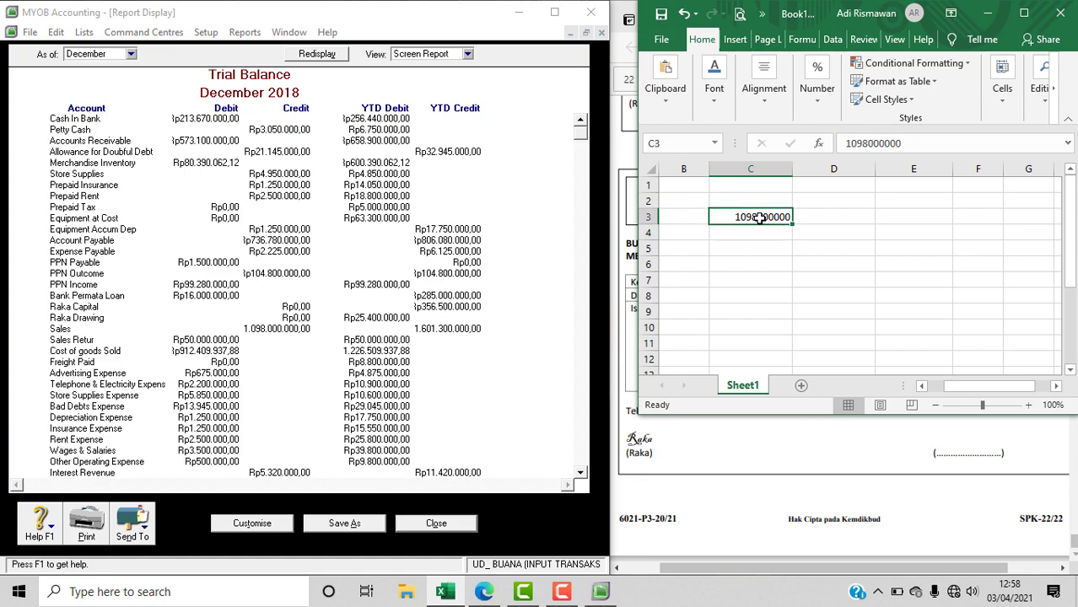
key("ctrl+x")
left_click(823, 211)
key("ctrl+v")
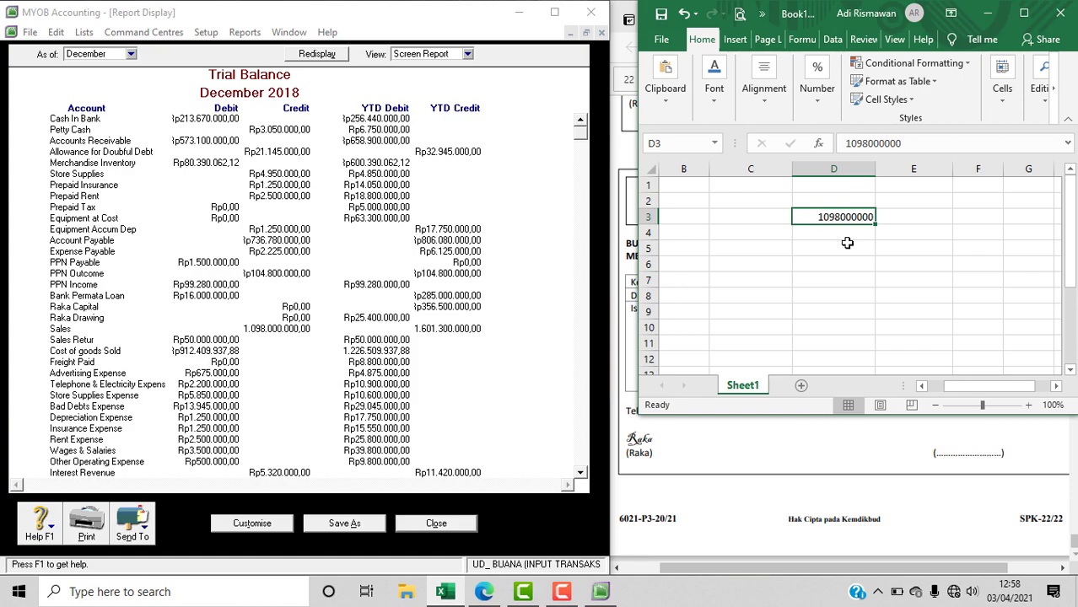
- Apply the Accounting number format to cells C3:F11, enlarging the workbook window for the change and restoring its size
left_click(1023, 13)
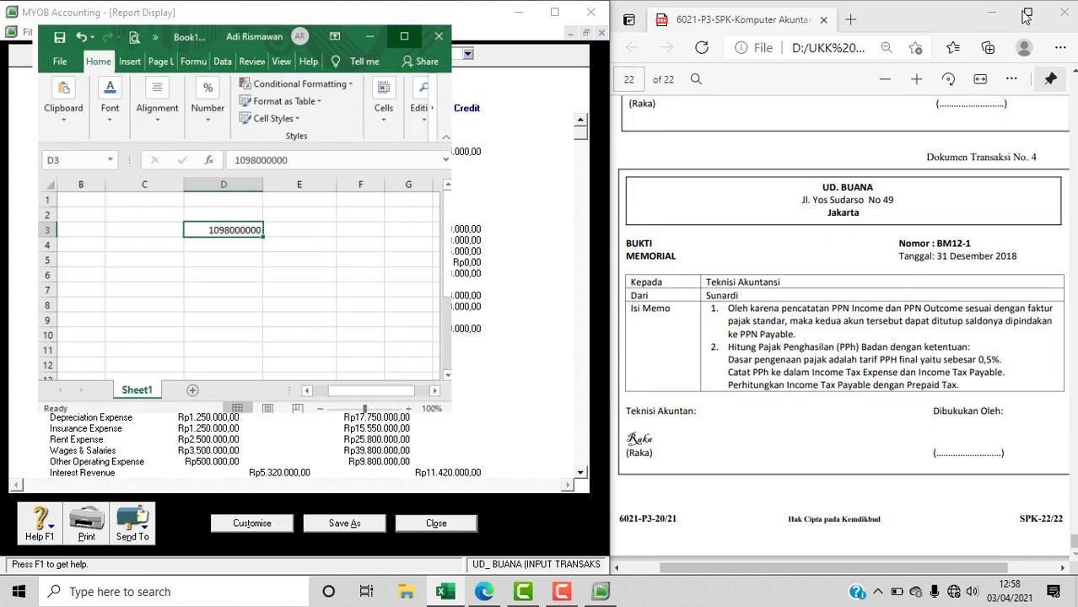
left_click(256, 305)
left_click_drag(115, 216, 319, 341)
left_click(614, 72)
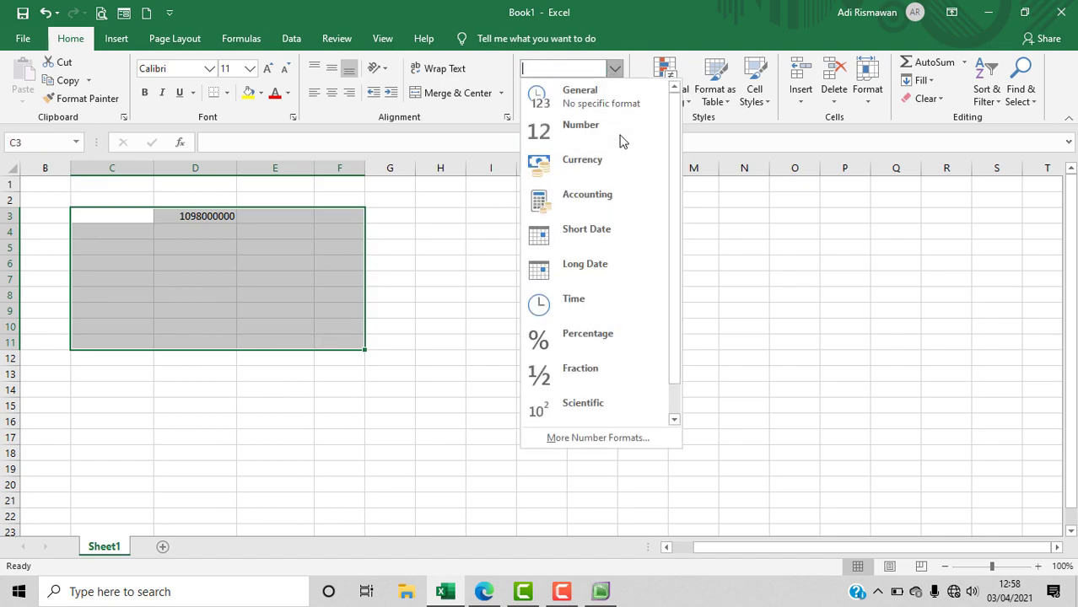
left_click(604, 193)
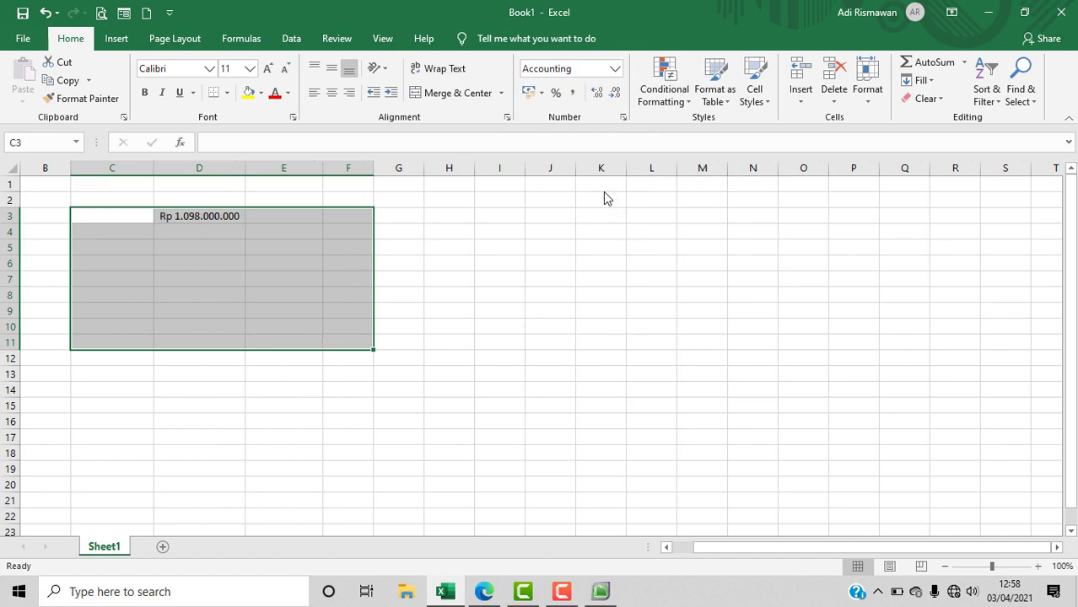
left_click(1022, 14)
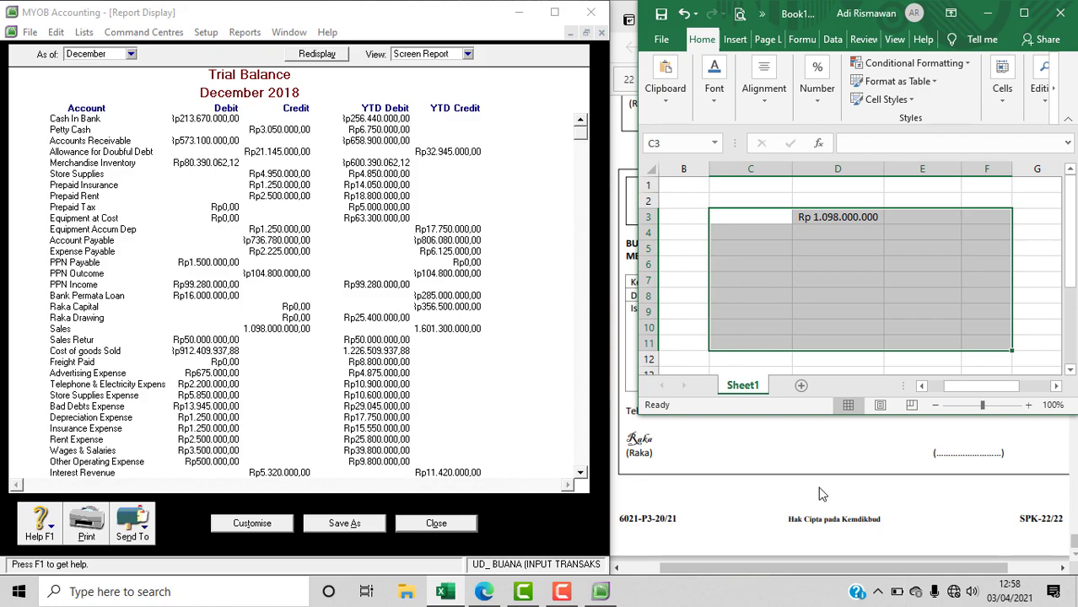
- Enter the December sales return amount 50000000 in cell D5, then select cell D7
left_click(899, 268)
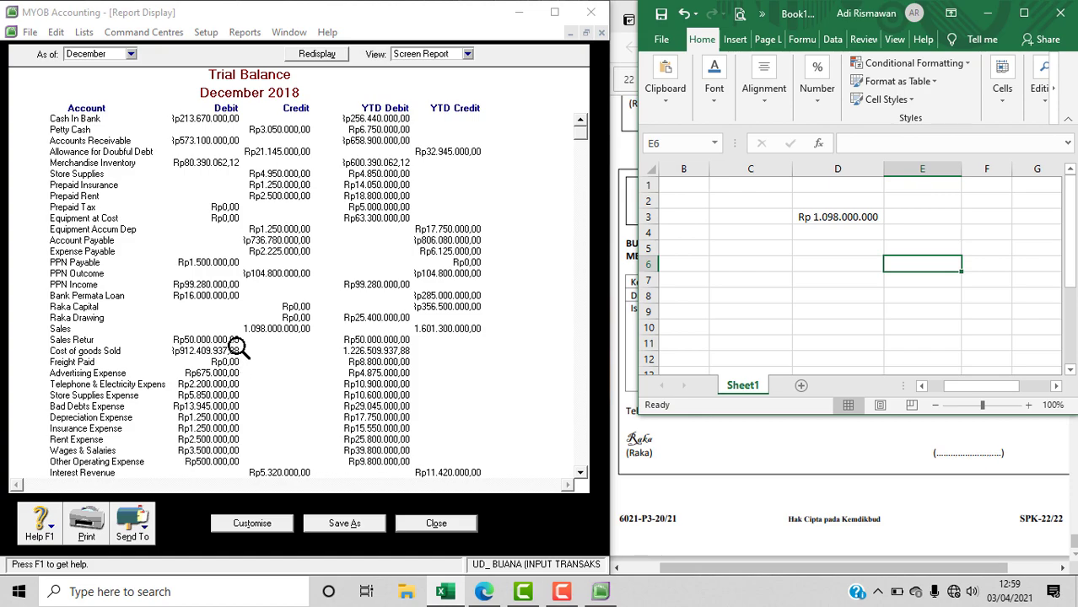
left_click(817, 253)
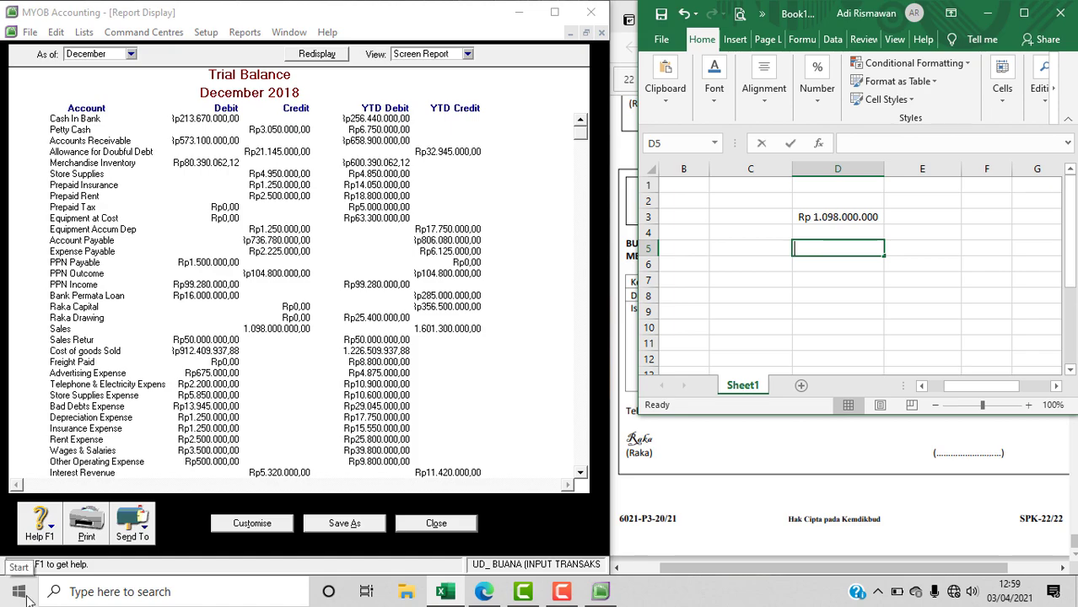
type("50000000")
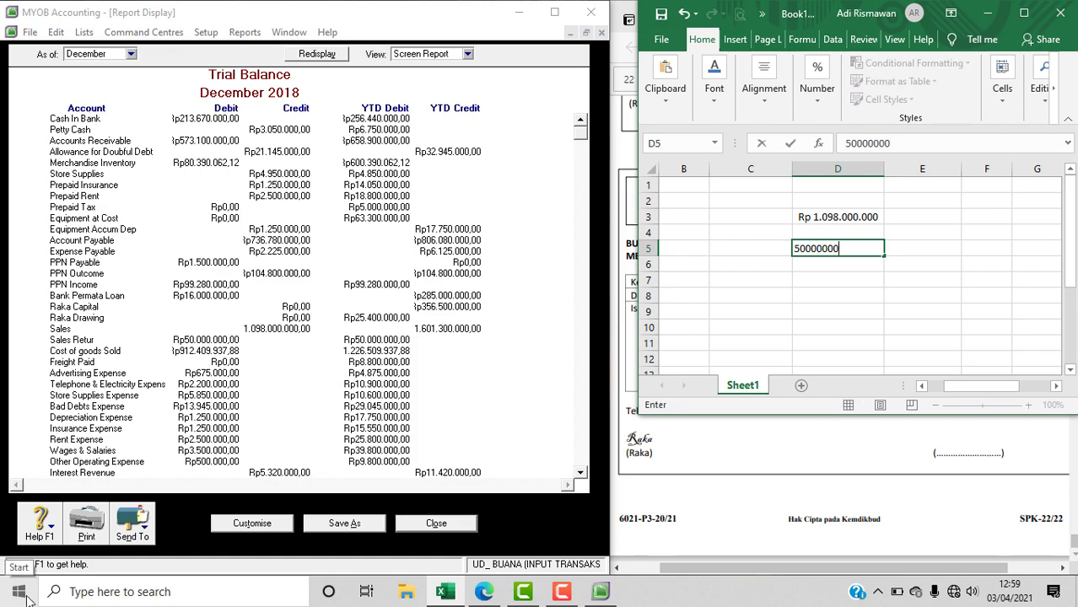
key("Return")
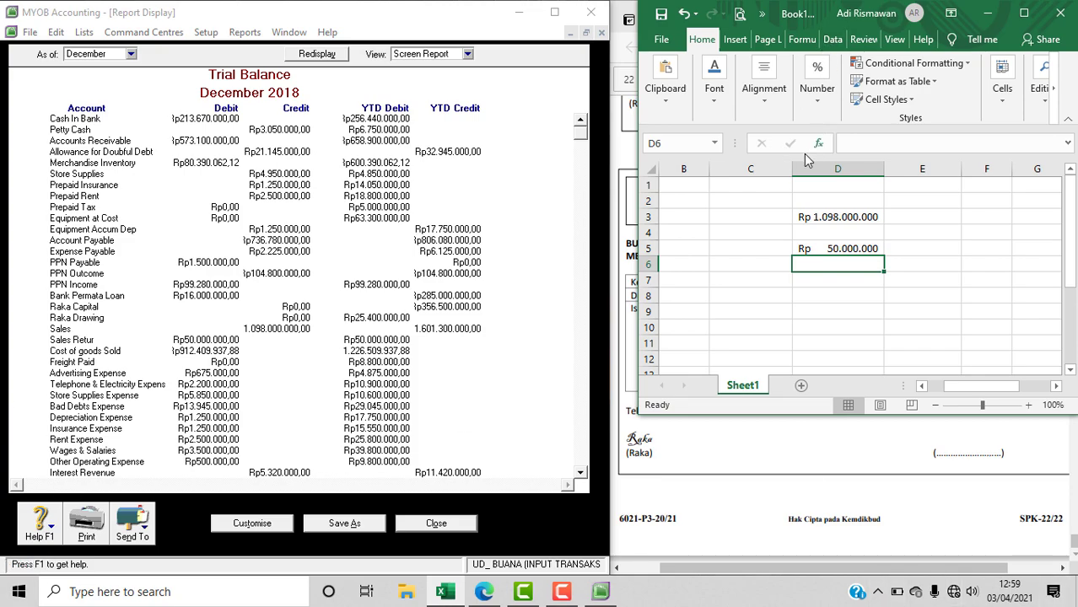
left_click(730, 218)
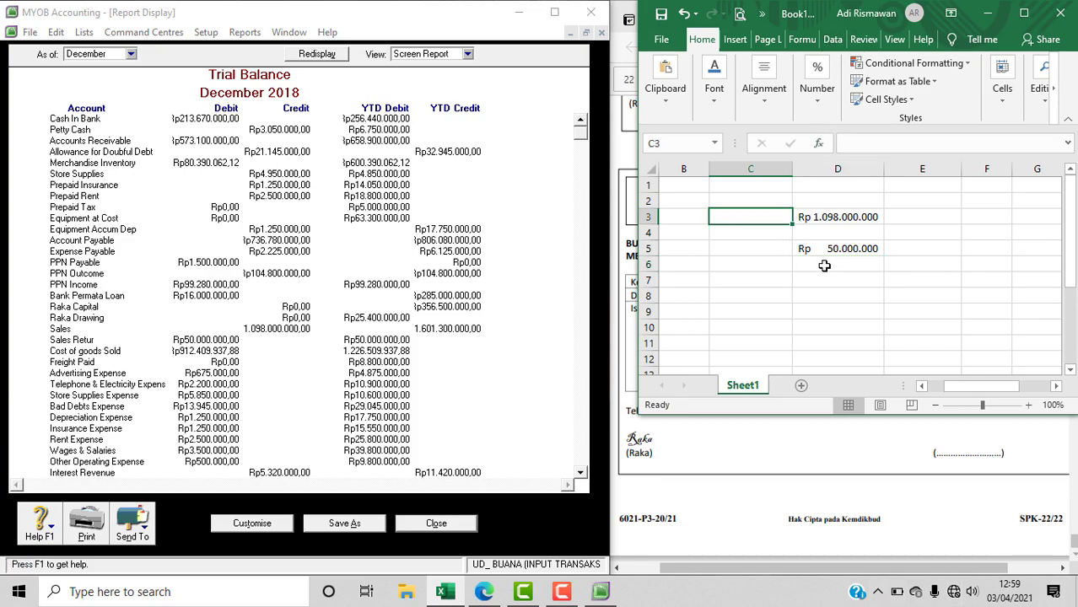
left_click(858, 249)
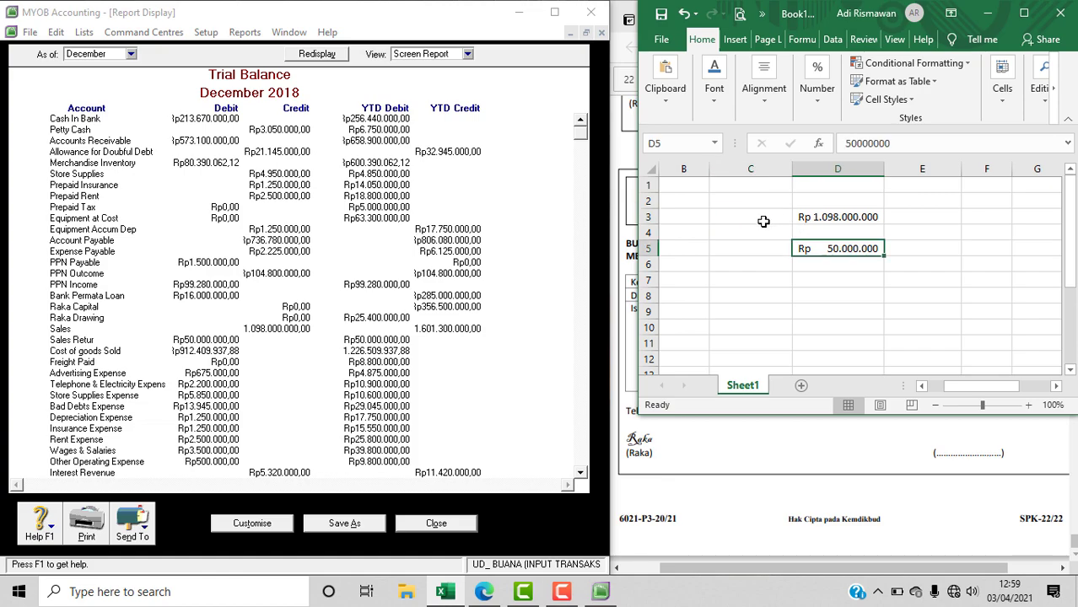
left_click(842, 276)
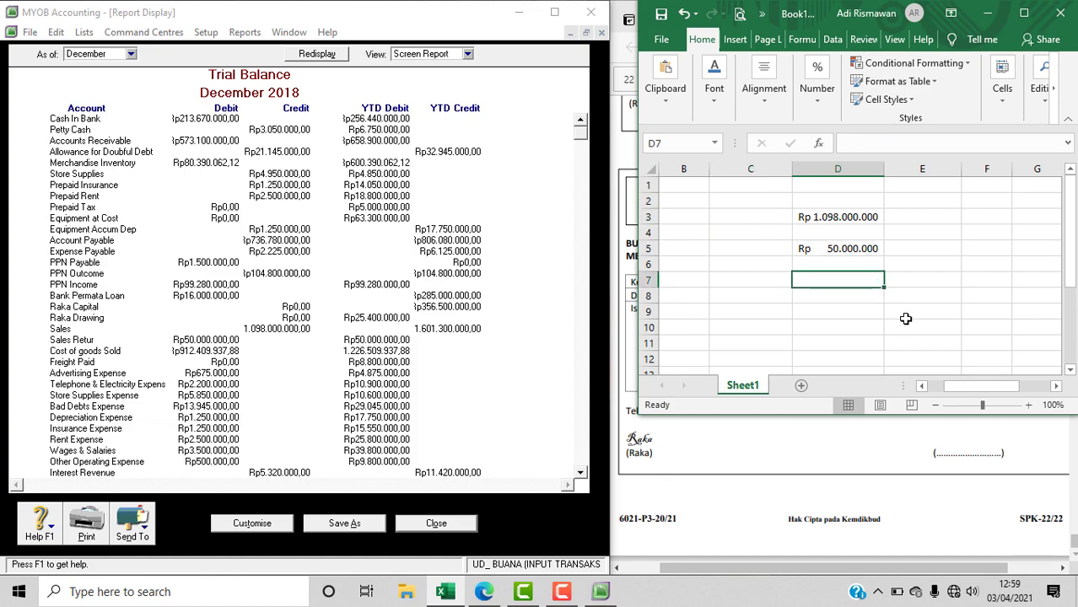
- Calculate December net sales in cell D7 with the formula =D3-D5
type("=")
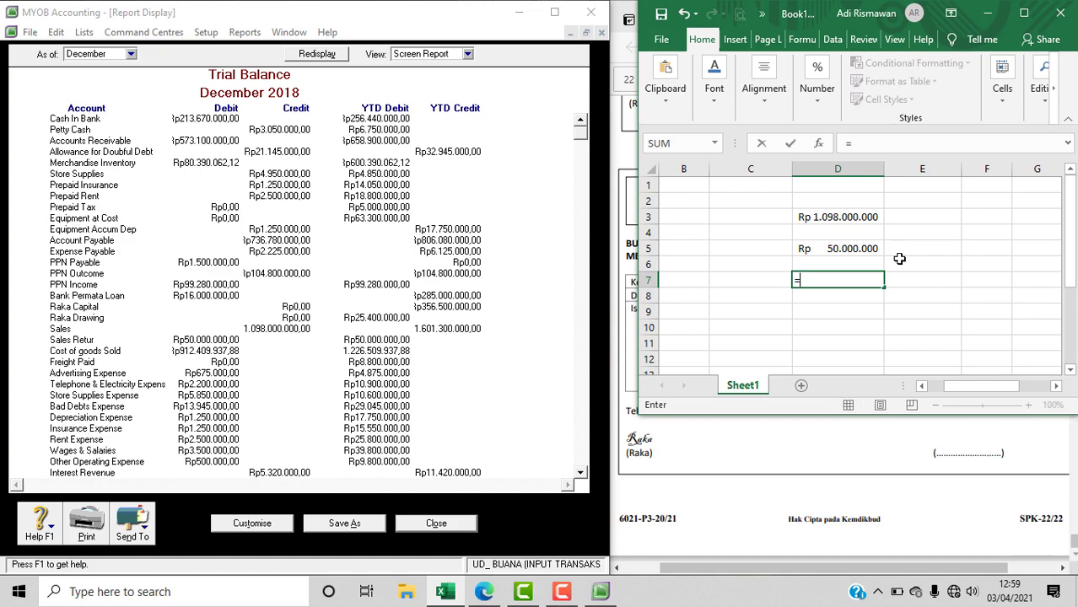
left_click(830, 213)
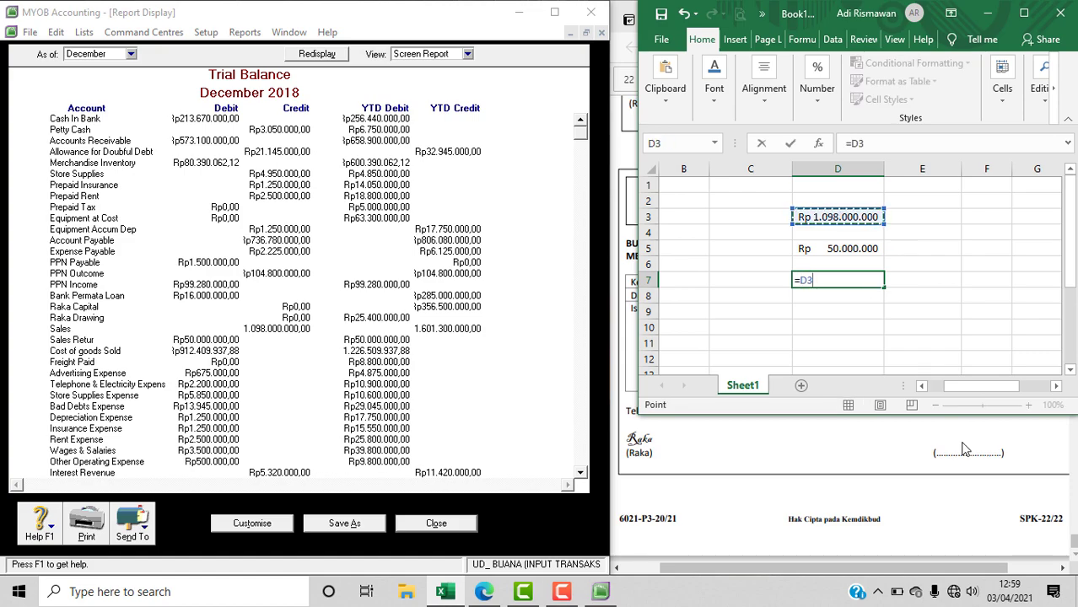
type("-")
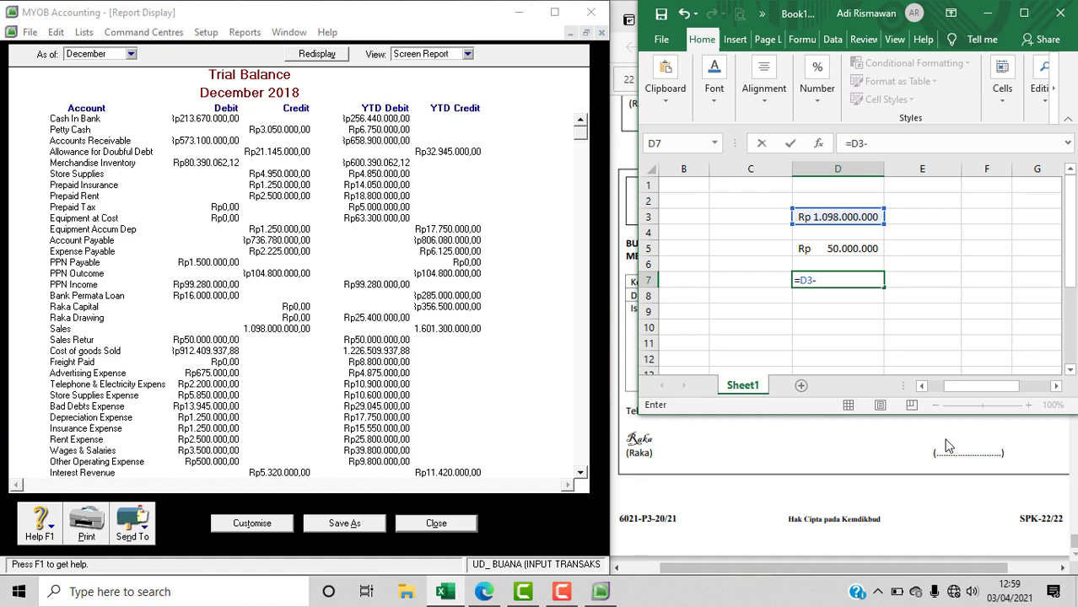
left_click(837, 248)
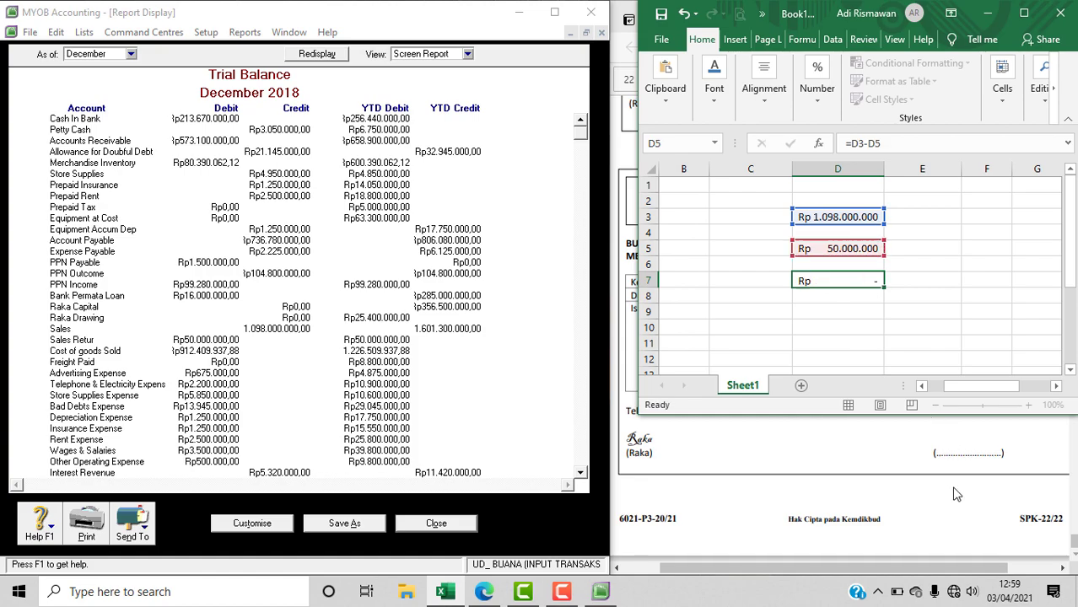
key("Return")
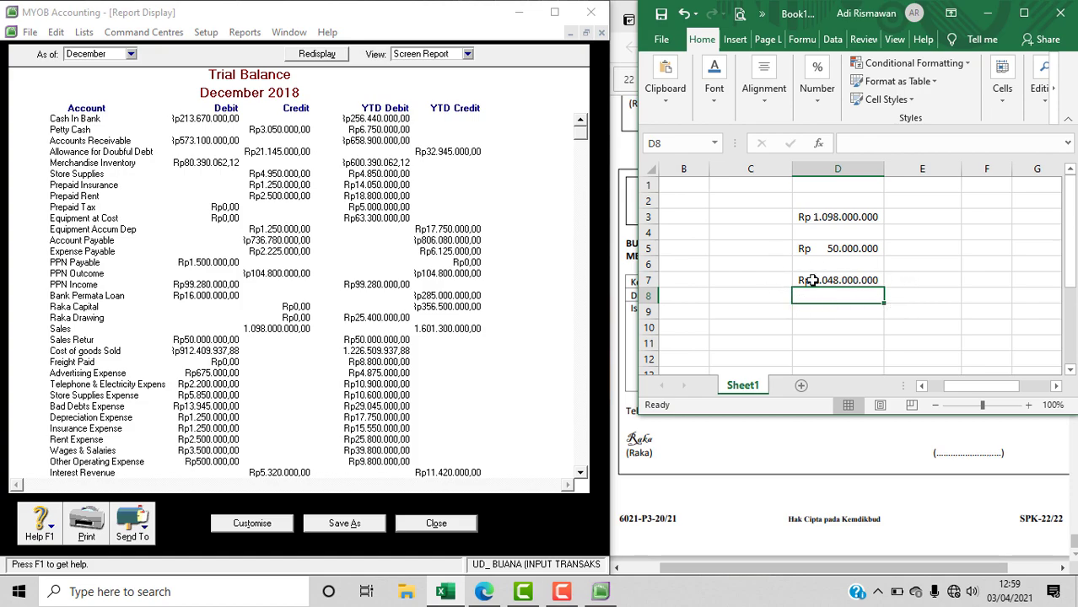
- Check the final income tax rate in the PDF memo and enter 0.5% in cell D8 of the Excel workbook
left_click(792, 428)
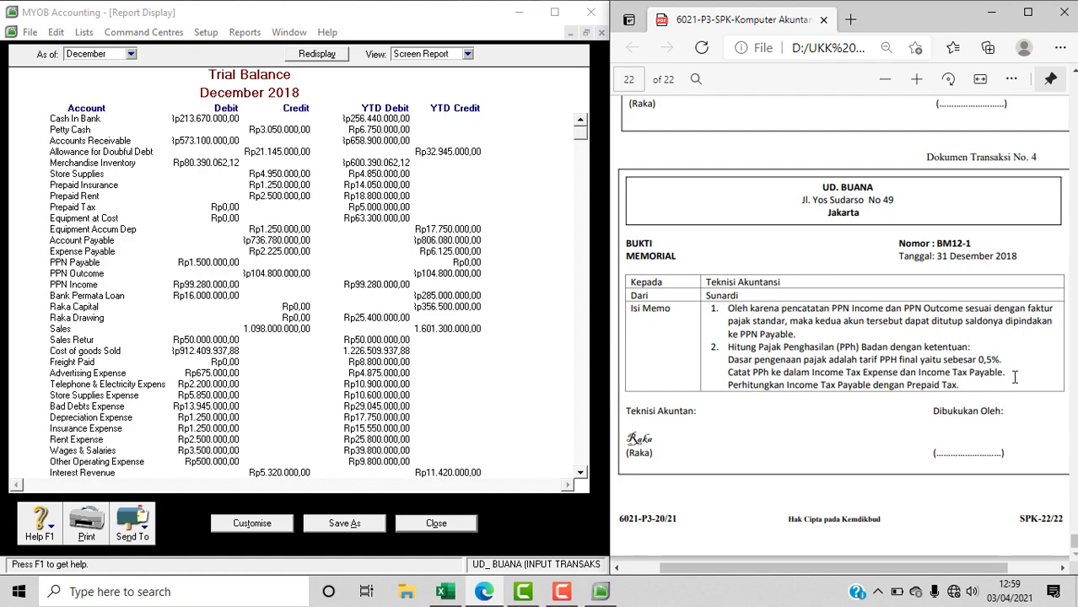
left_click(445, 591)
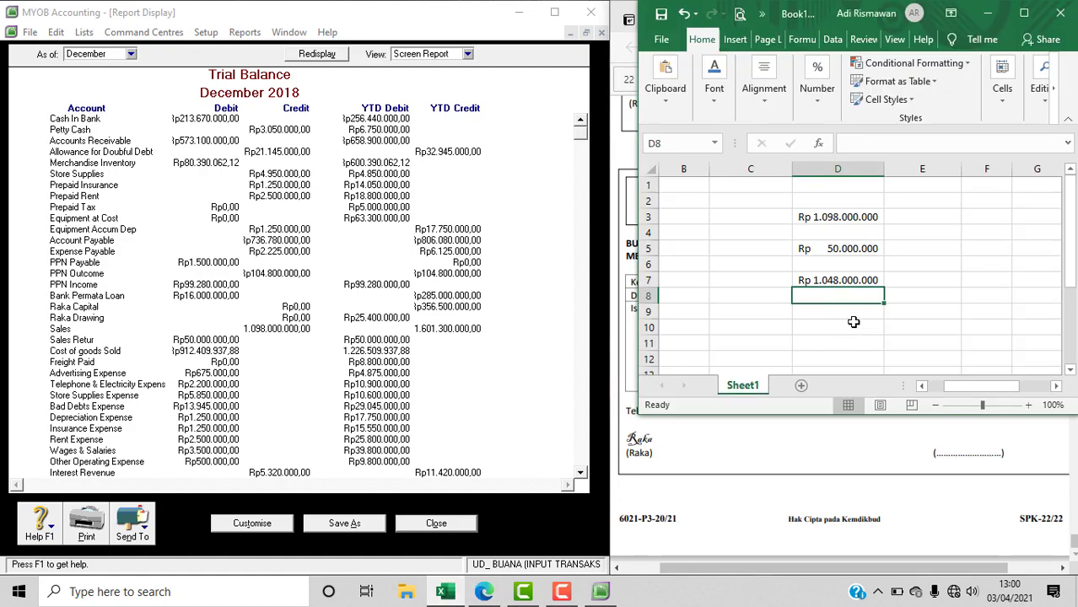
type("0.5")
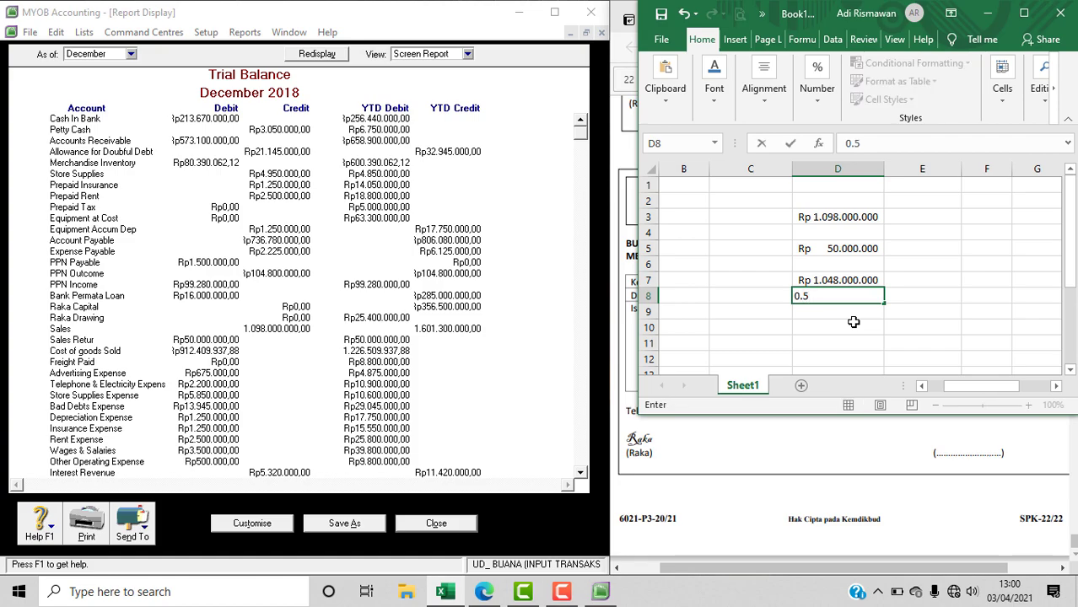
type("%")
left_click(831, 336)
left_click(831, 331)
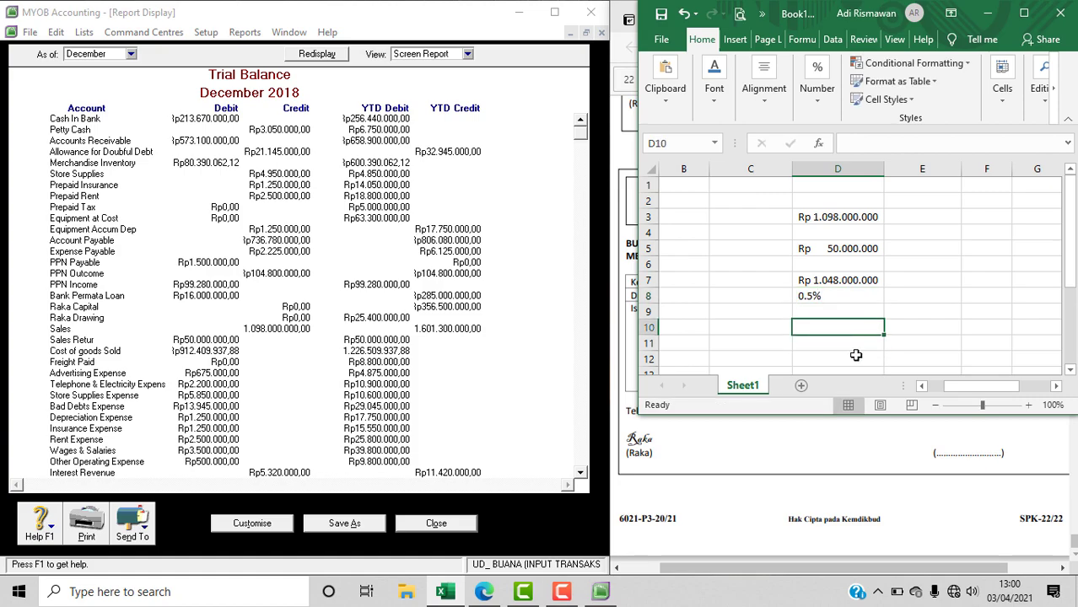
type("=")
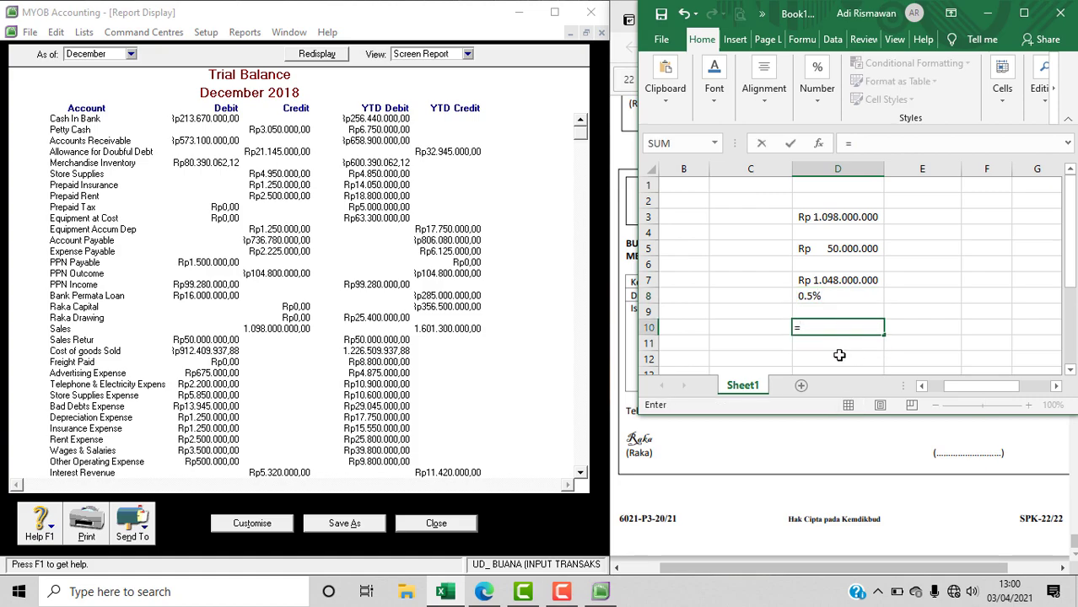
left_click(833, 295)
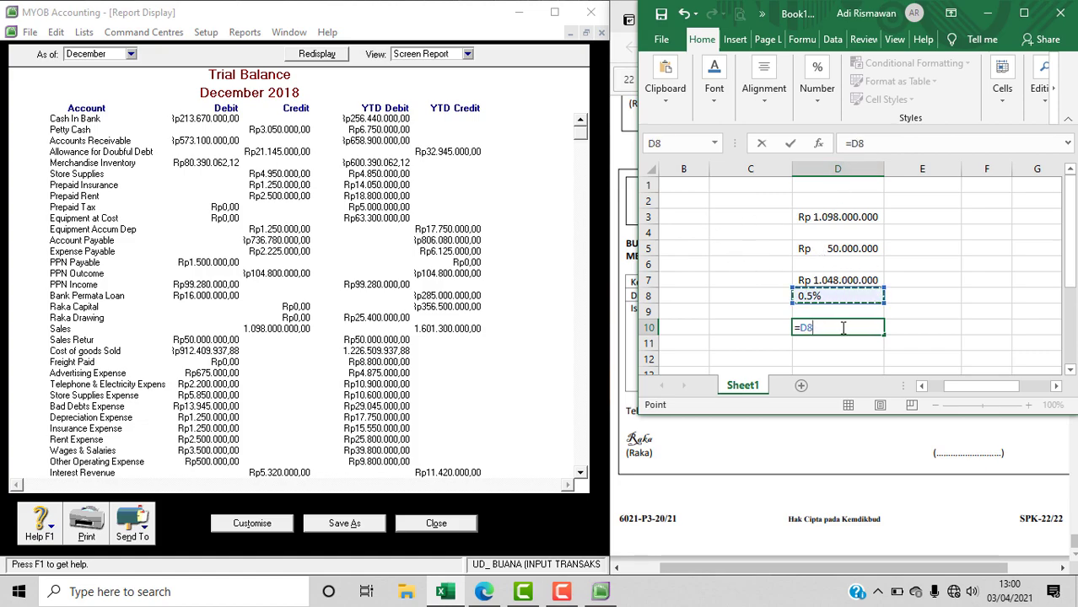
type("0,5")
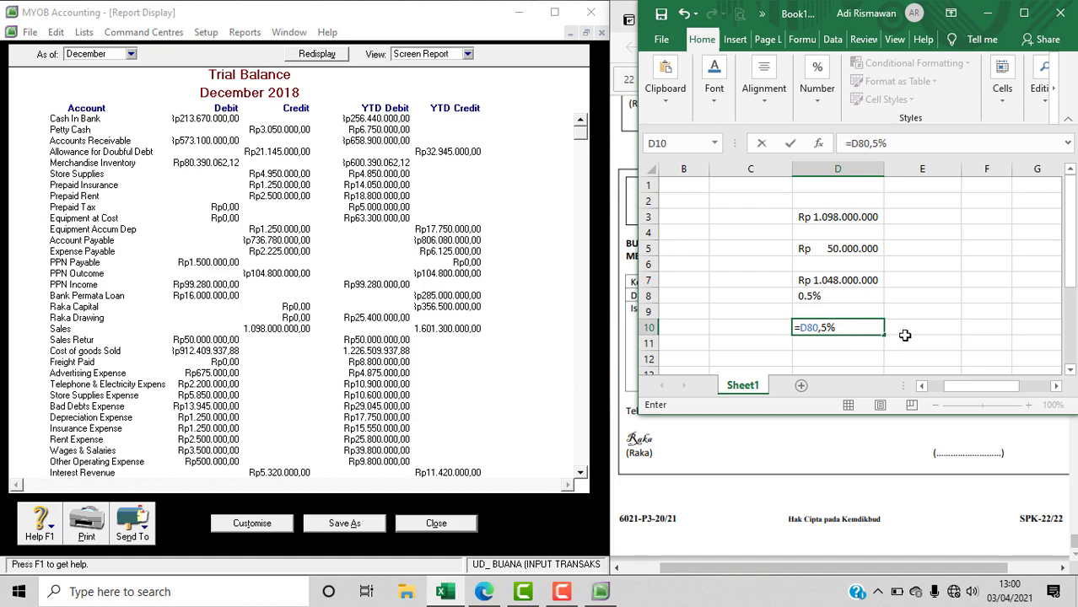
key("BackSpace")
key("BackSpace")
key("BackSpace")
key("BackSpace")
key("BackSpace")
key("BackSpace")
key("BackSpace")
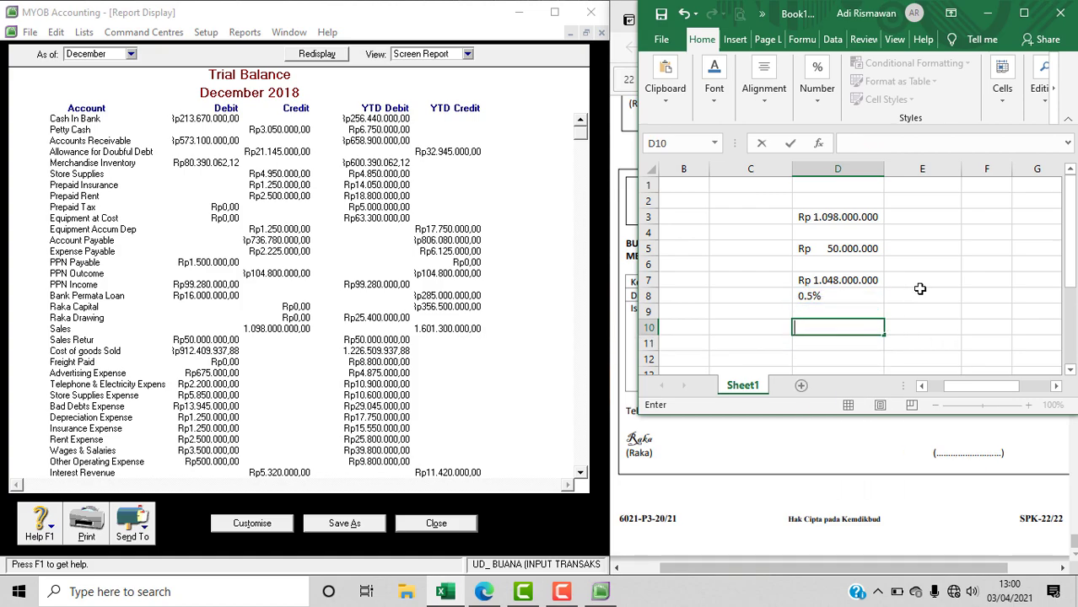
- Correct the tax rate in cell D8 to 0,5% with a decimal comma
left_click(823, 296)
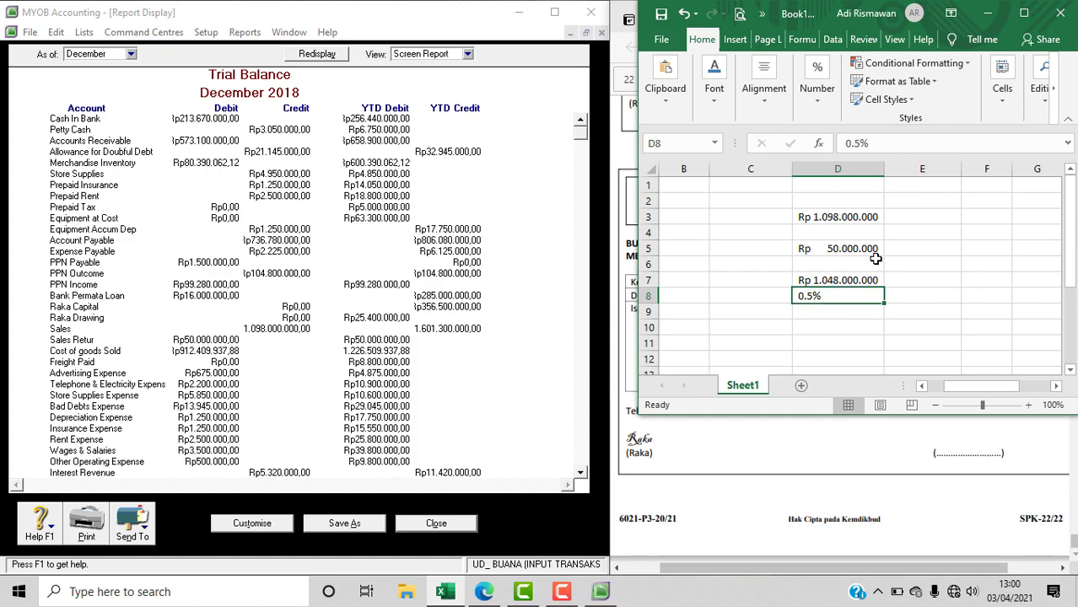
left_click(856, 144)
key("BackSpace")
type(",")
left_click(948, 331)
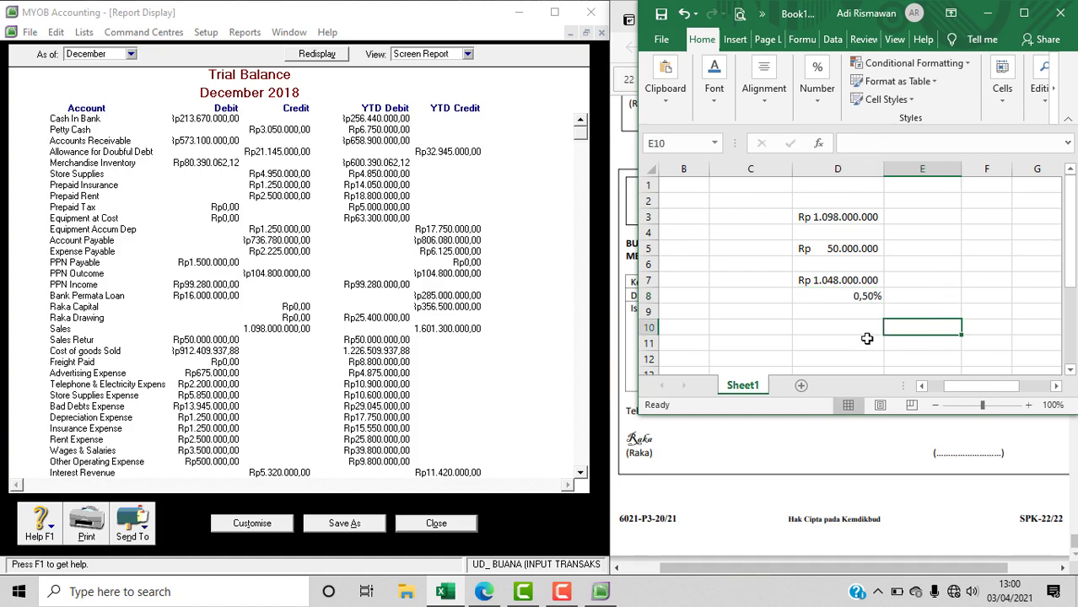
- Calculate the income tax in cell D9 with the formula =D7*D8
left_click(830, 311)
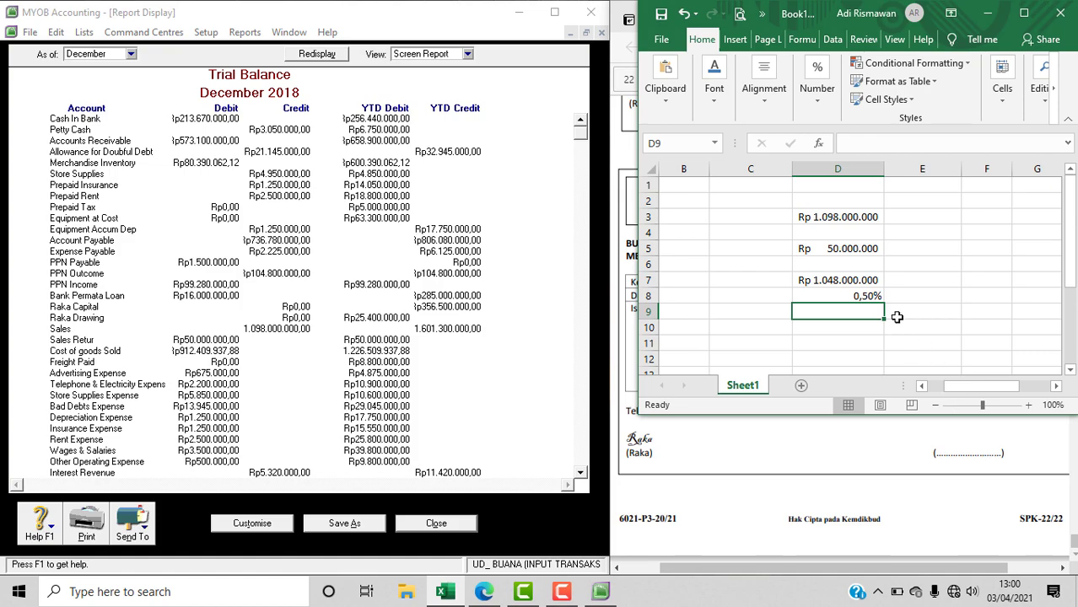
type("=")
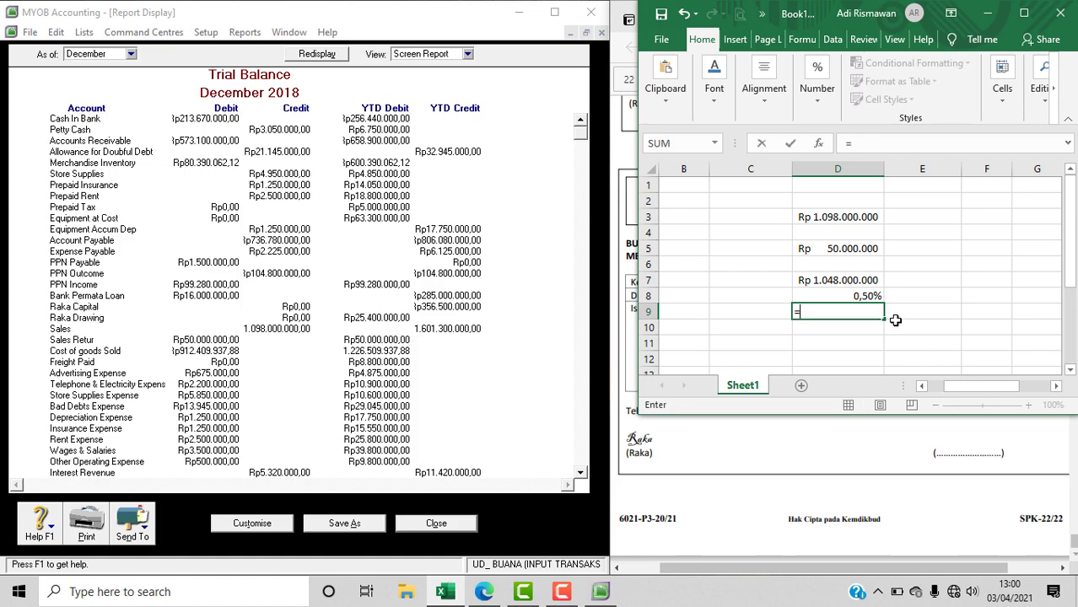
left_click(864, 282)
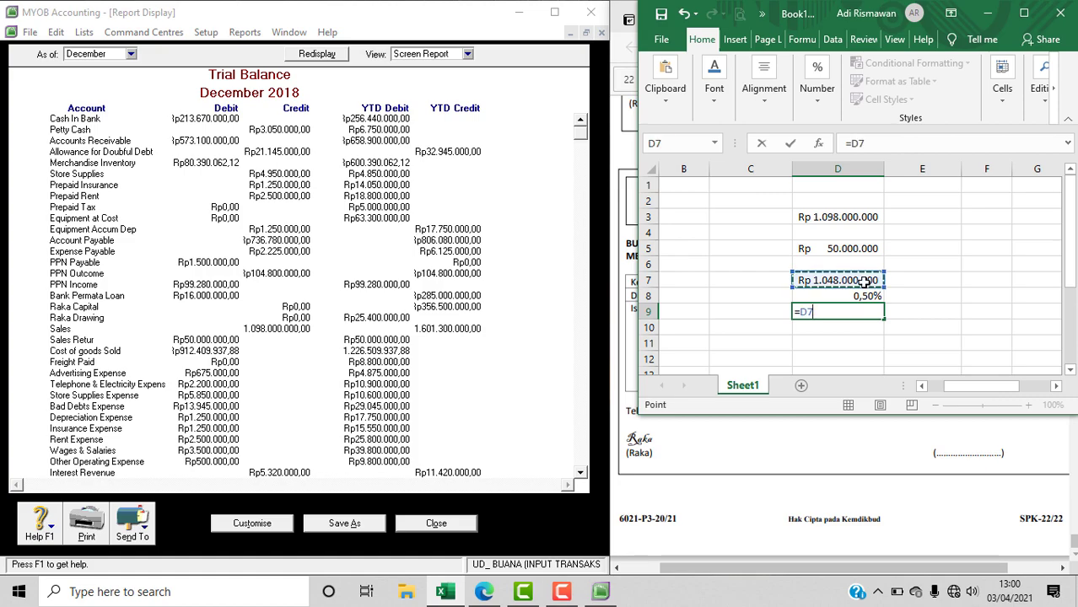
type("*")
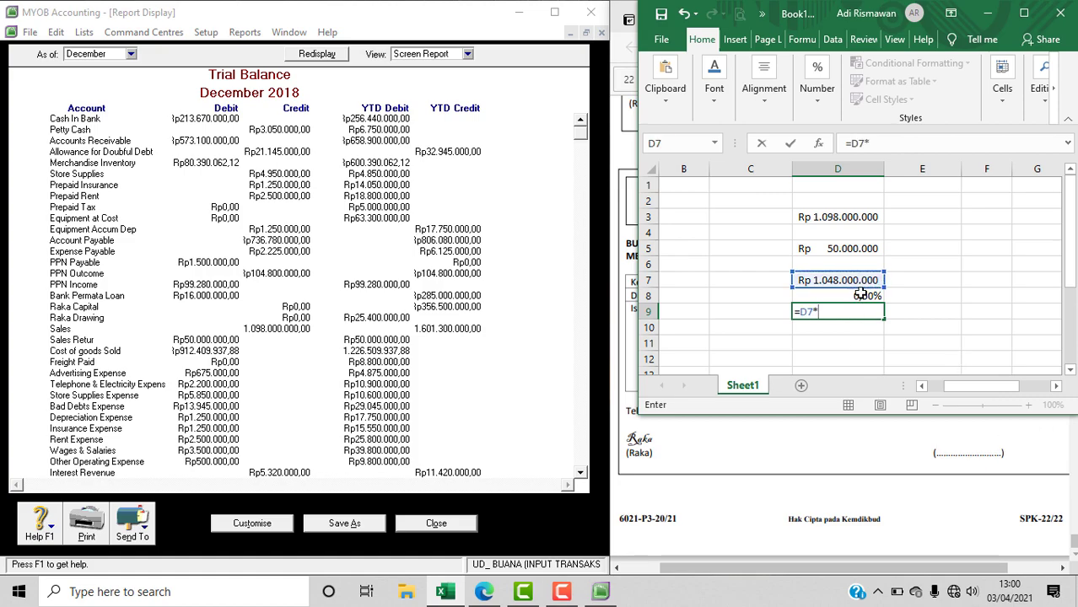
key("Up")
key("Return")
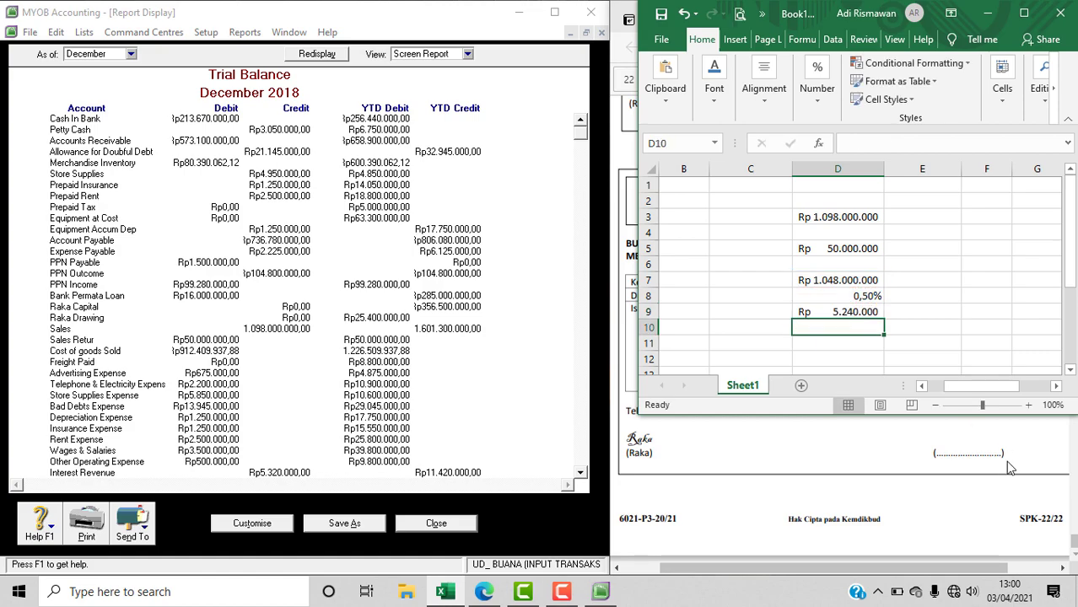
- Review the net sales, tax rate and income tax cells in the workbook against the tax instructions in the PDF memo
left_click(842, 280)
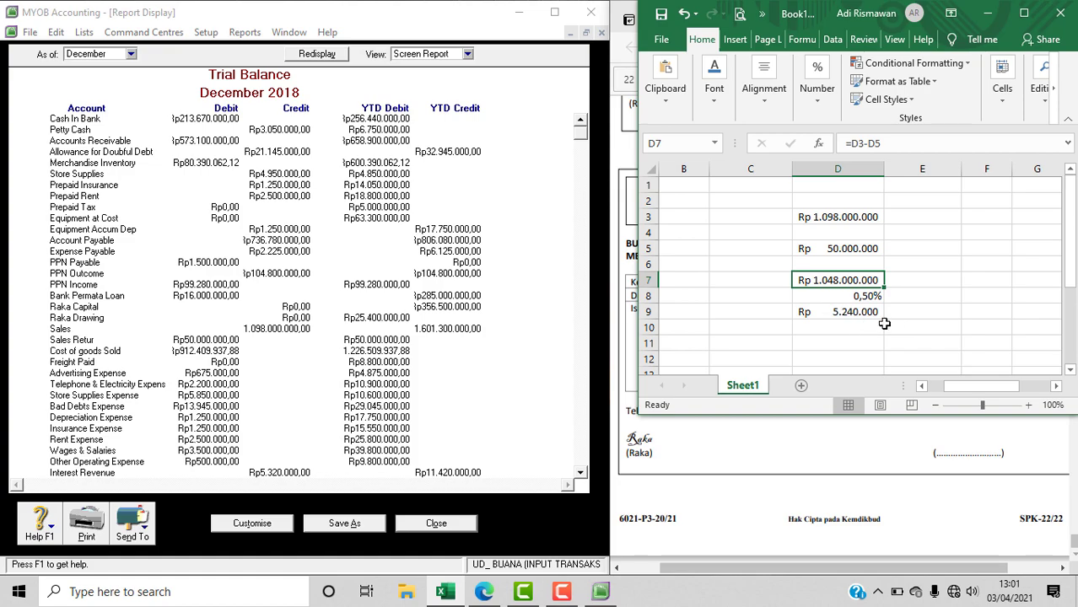
left_click(873, 293)
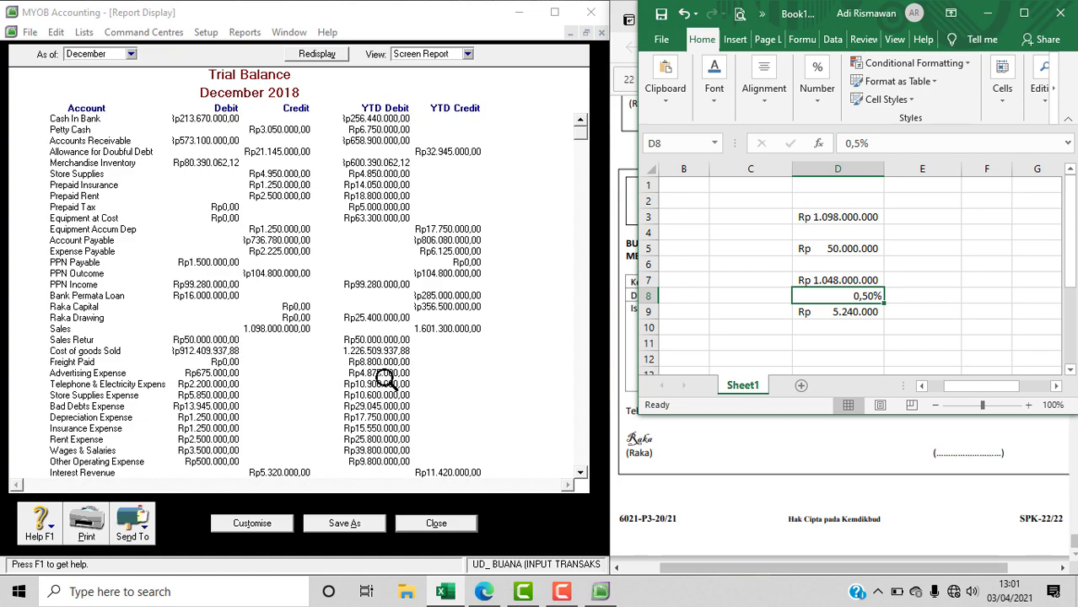
double_click(851, 280)
left_click(938, 264)
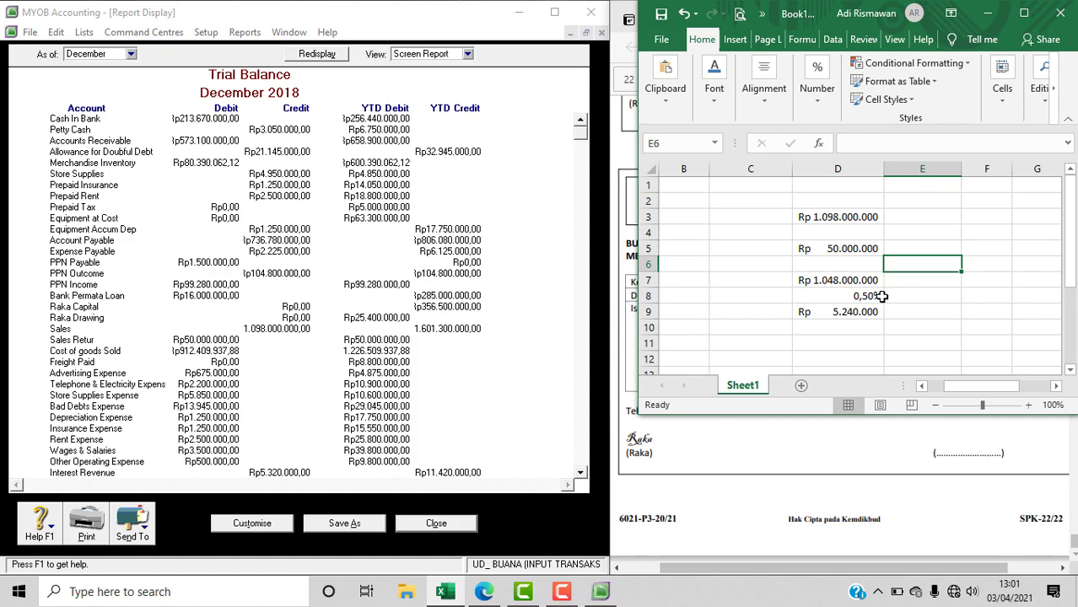
left_click(874, 462)
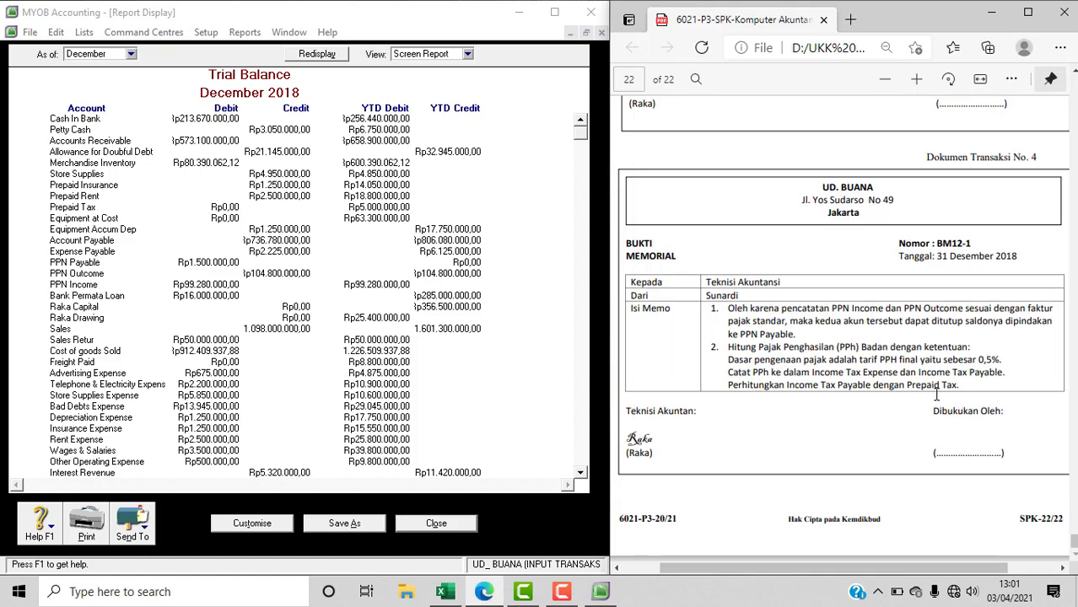
left_click(445, 591)
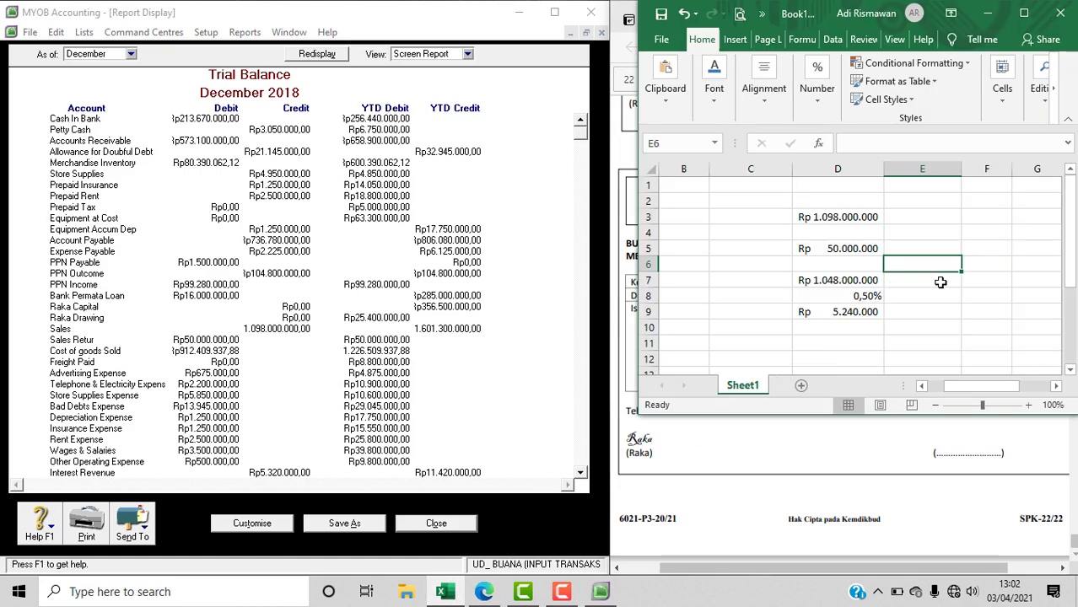
double_click(864, 314)
left_click(924, 331)
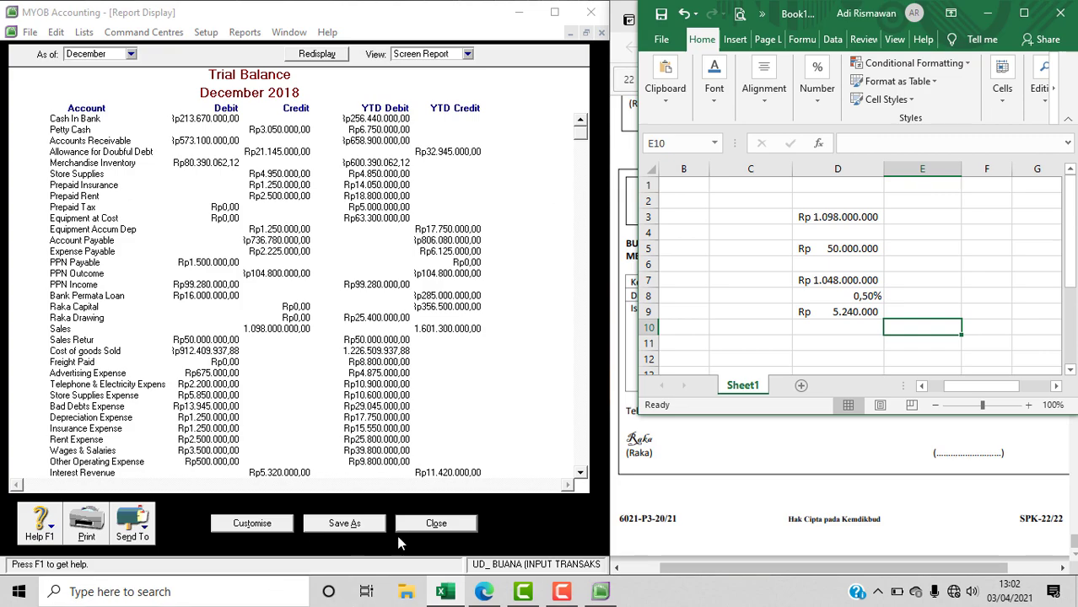
- Close the trial balance and report index in MYOB, and add account 9-1300 Income Tax Expense as the fourth line of journal BM12-1
left_click(435, 524)
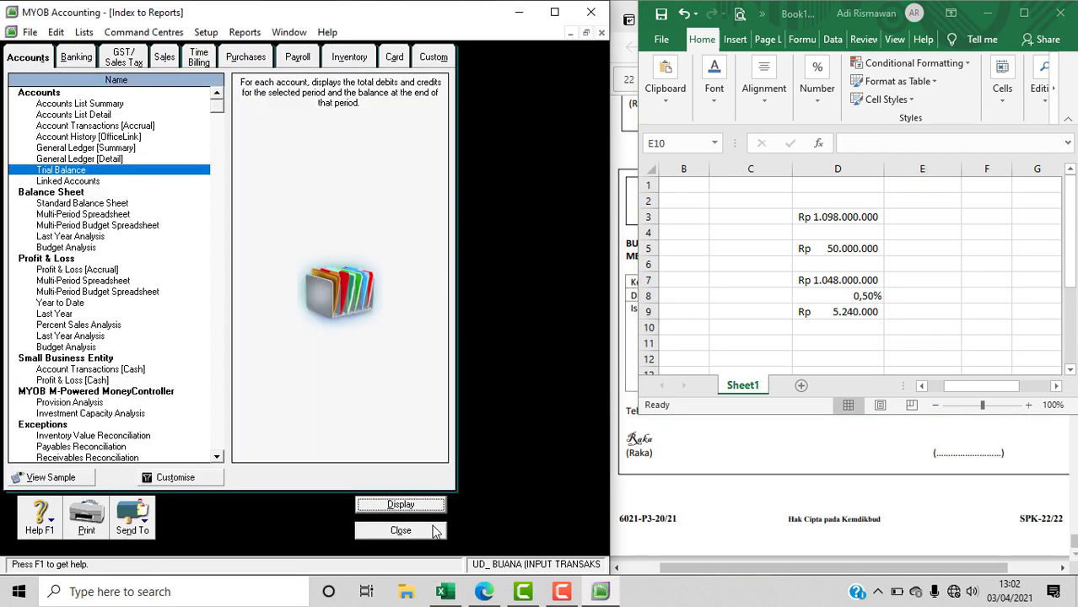
left_click(435, 530)
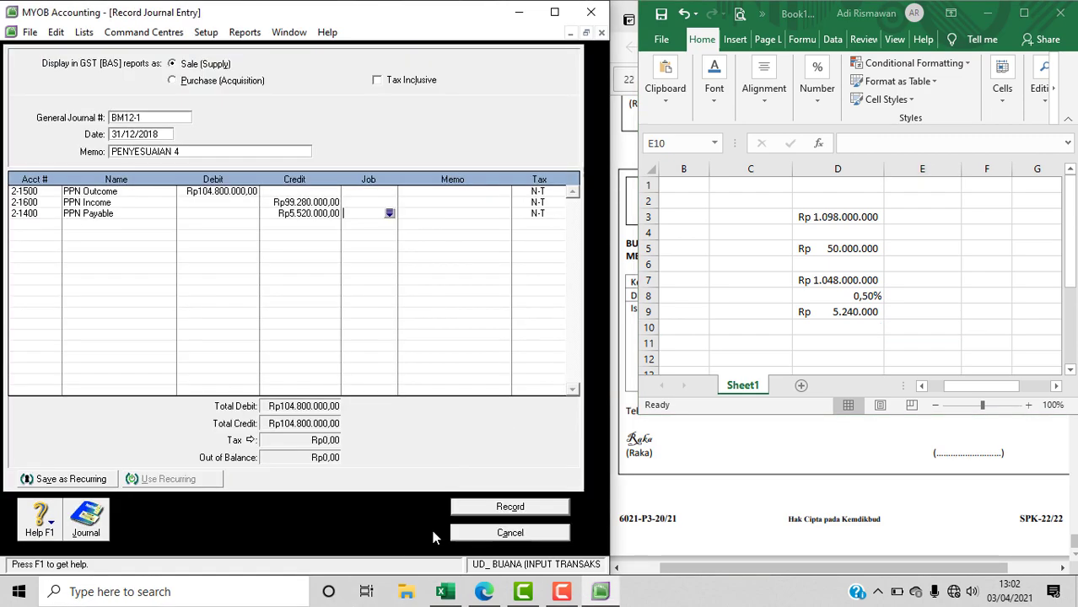
left_click(48, 230)
left_click(787, 456)
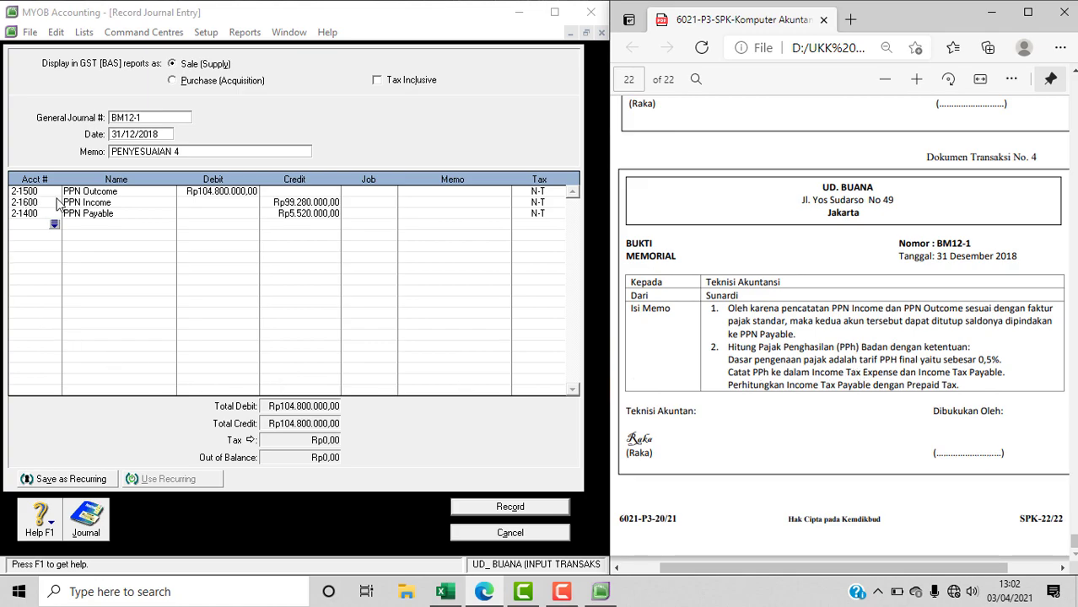
left_click(54, 226)
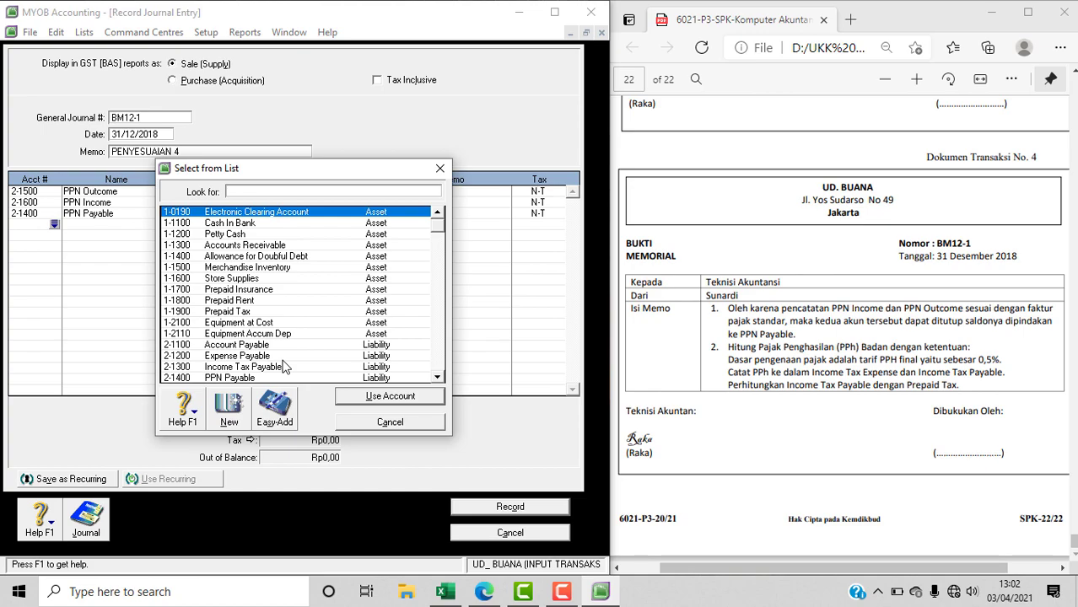
type("9")
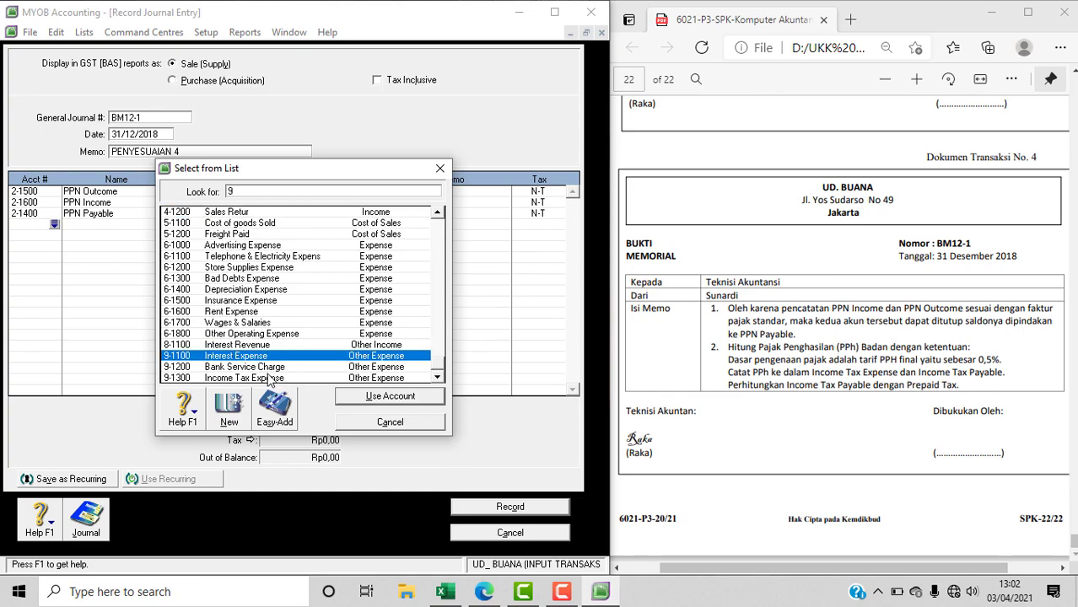
left_click(269, 378)
left_click(356, 396)
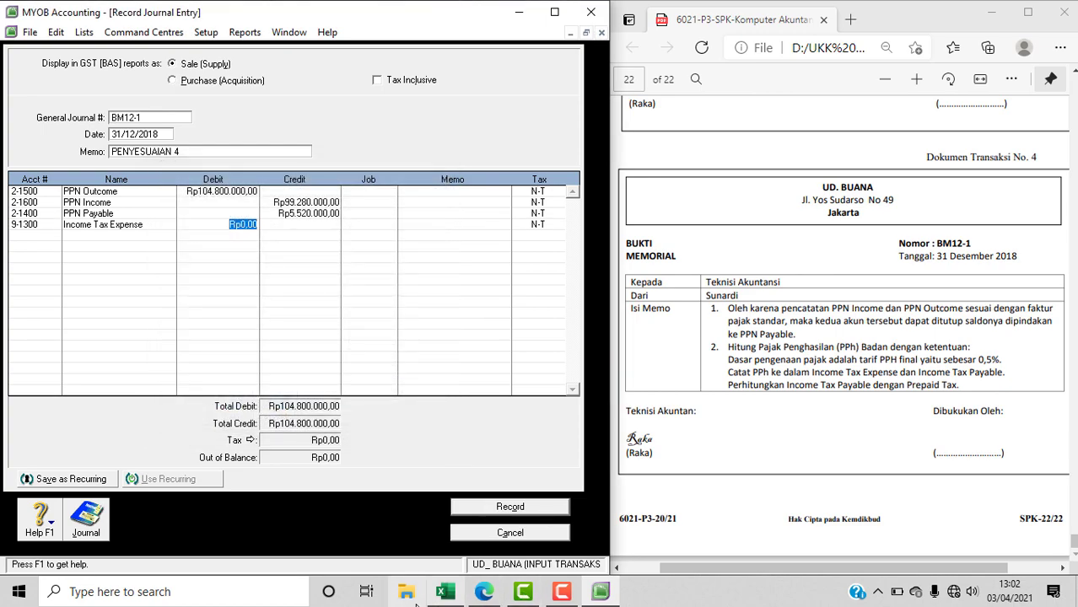
- Enter the income tax amount calculated in Excel, 5.240.000, as the debit on the Income Tax Expense line in MYOB
left_click(445, 591)
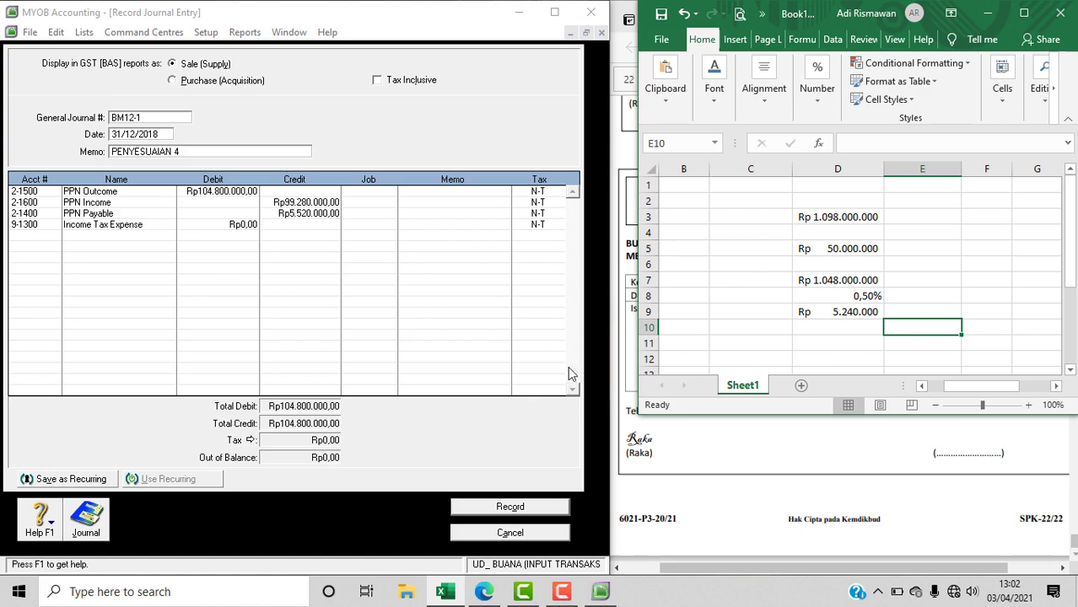
left_click(229, 224)
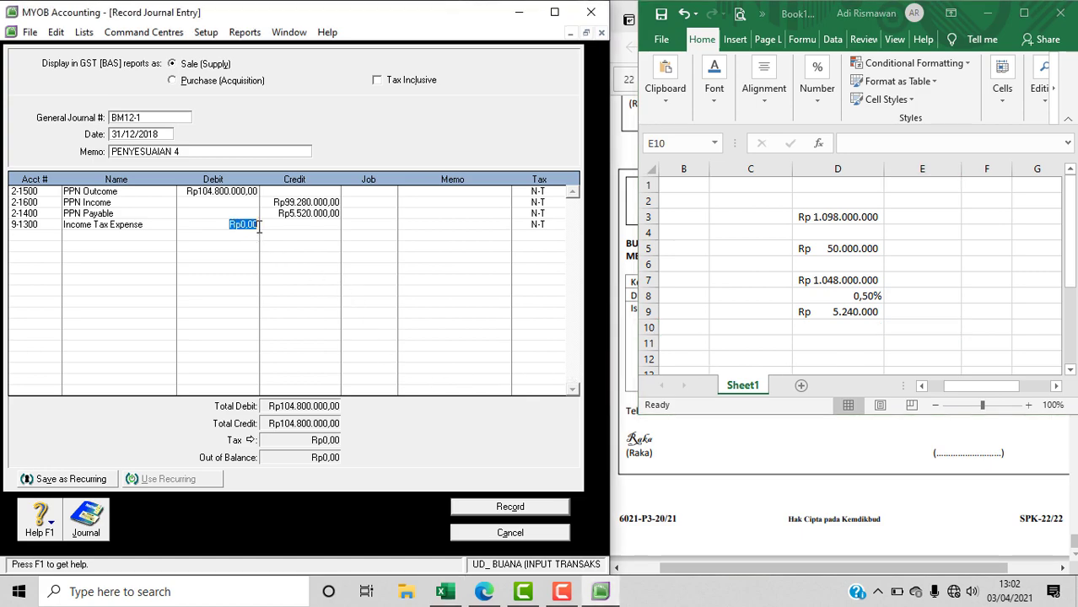
type("5.240.")
type("0000")
key("Tab")
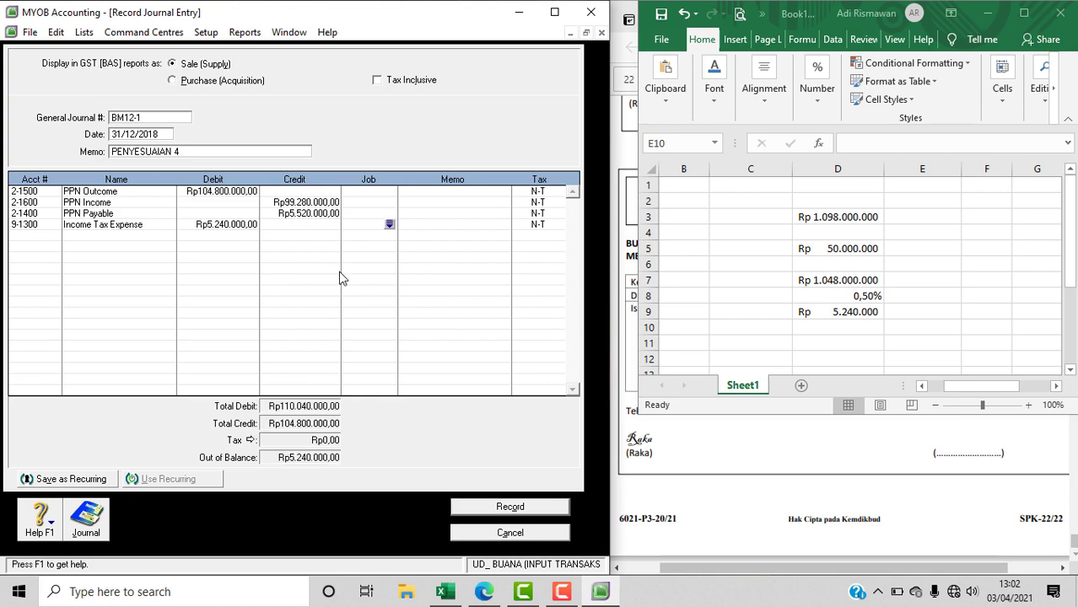
- Add account 2-1300 Income Tax Payable as the fifth line of journal BM12-1 and move to its credit amount
left_click(50, 236)
left_click(887, 450)
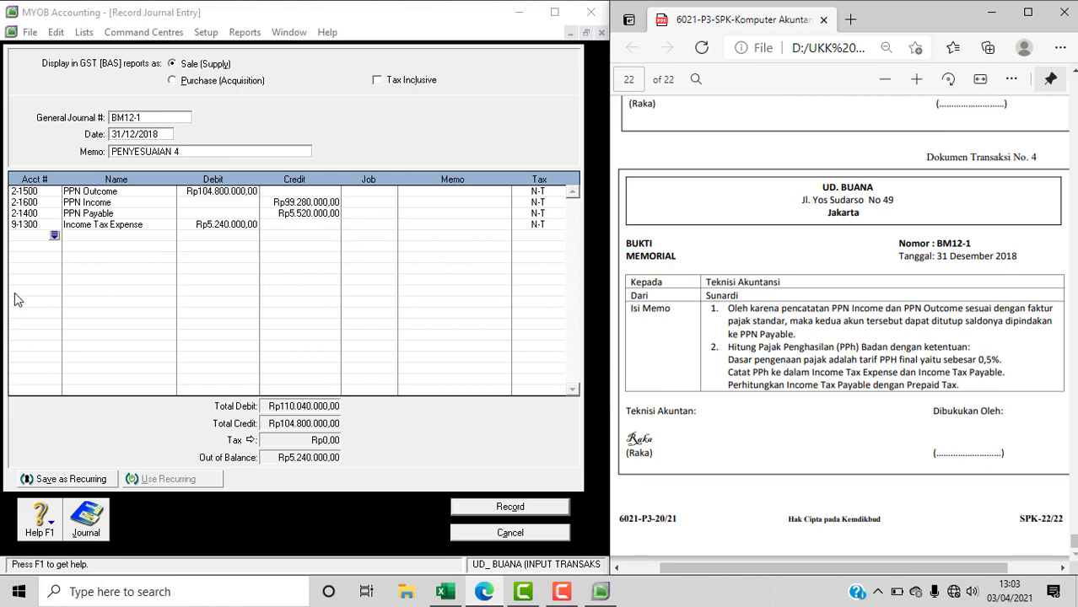
left_click(54, 236)
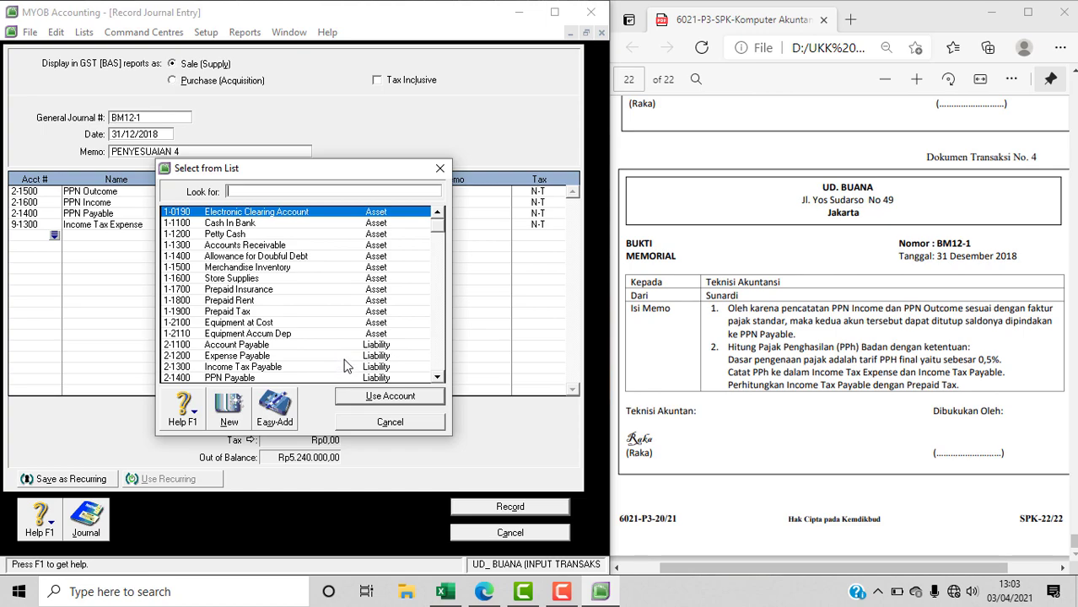
type("2")
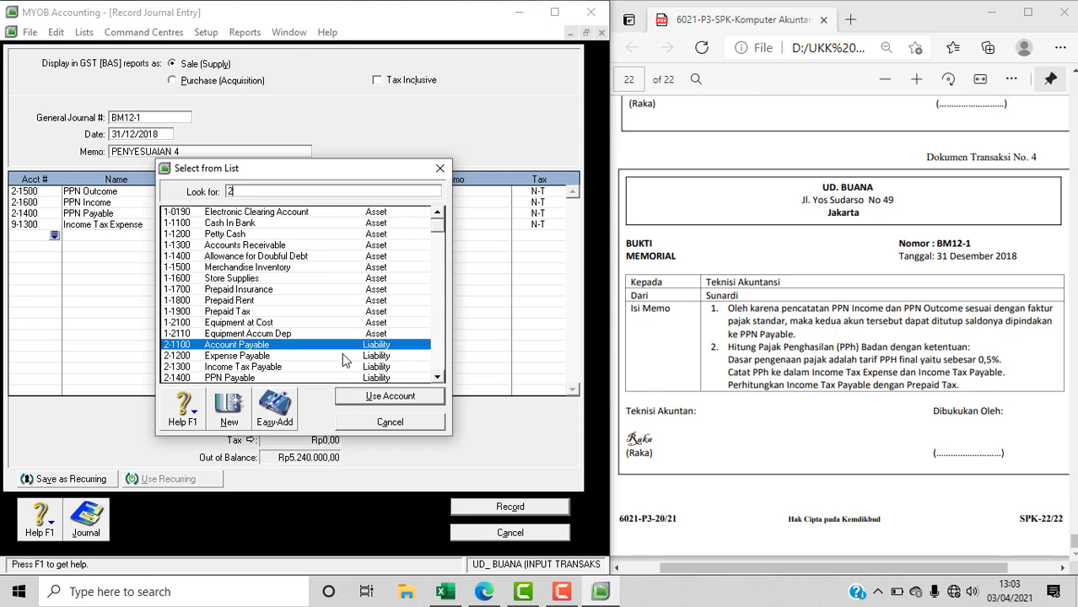
left_click(264, 367)
left_click(363, 398)
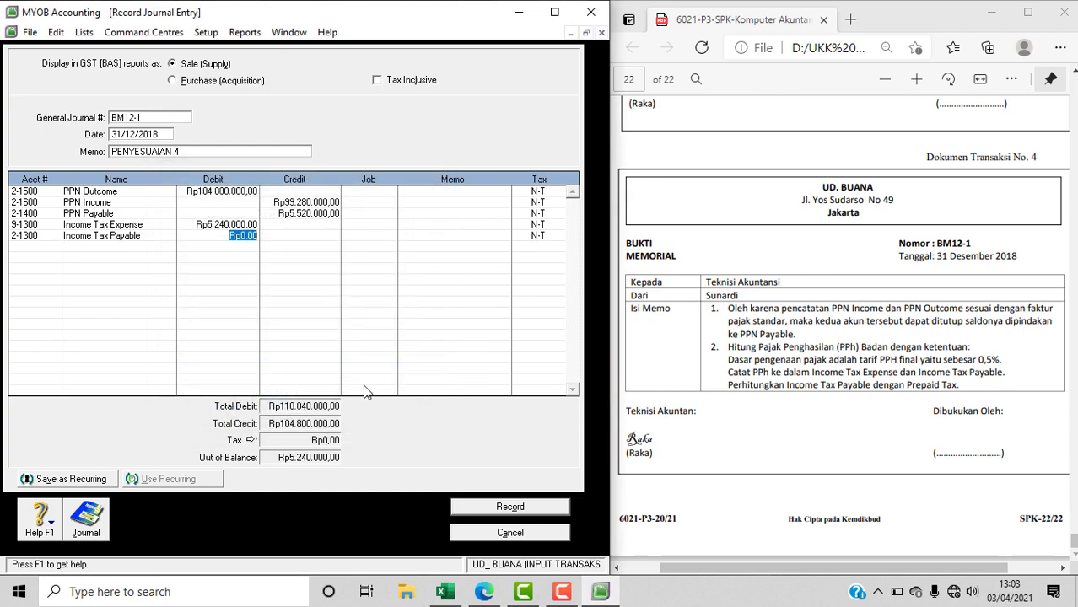
mouse_move(447, 588)
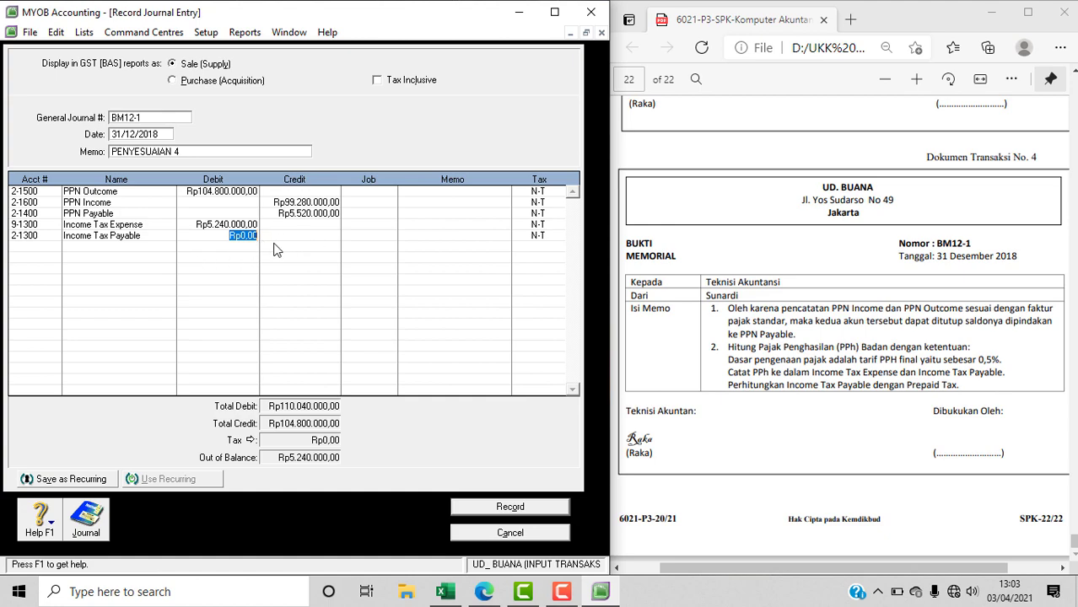
key("Tab")
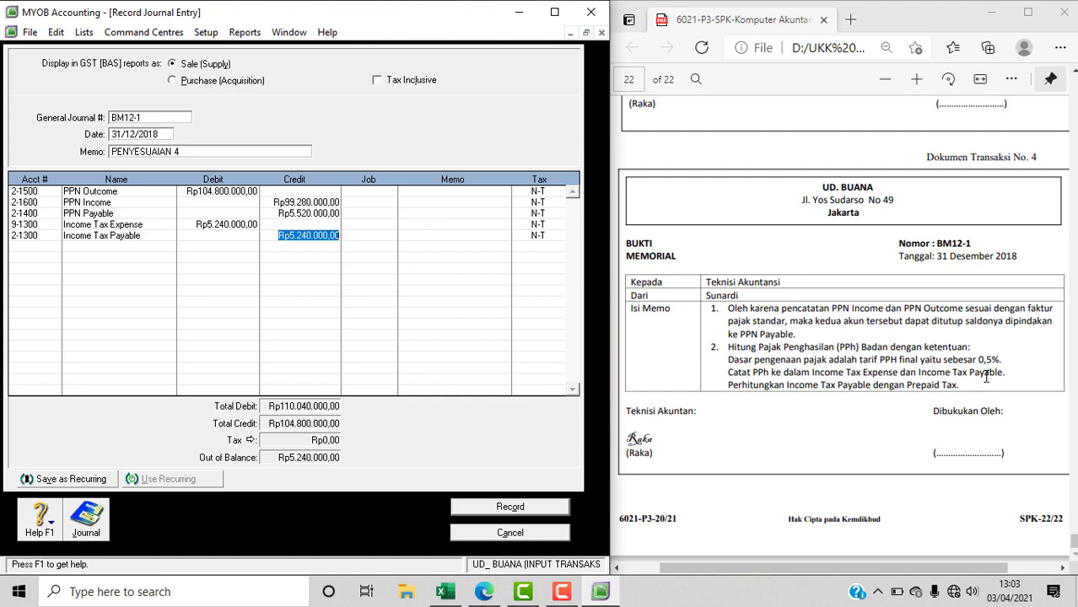
- Display the December 2018 trial balance to look up the year-to-date Prepaid Tax balance
left_click(243, 32)
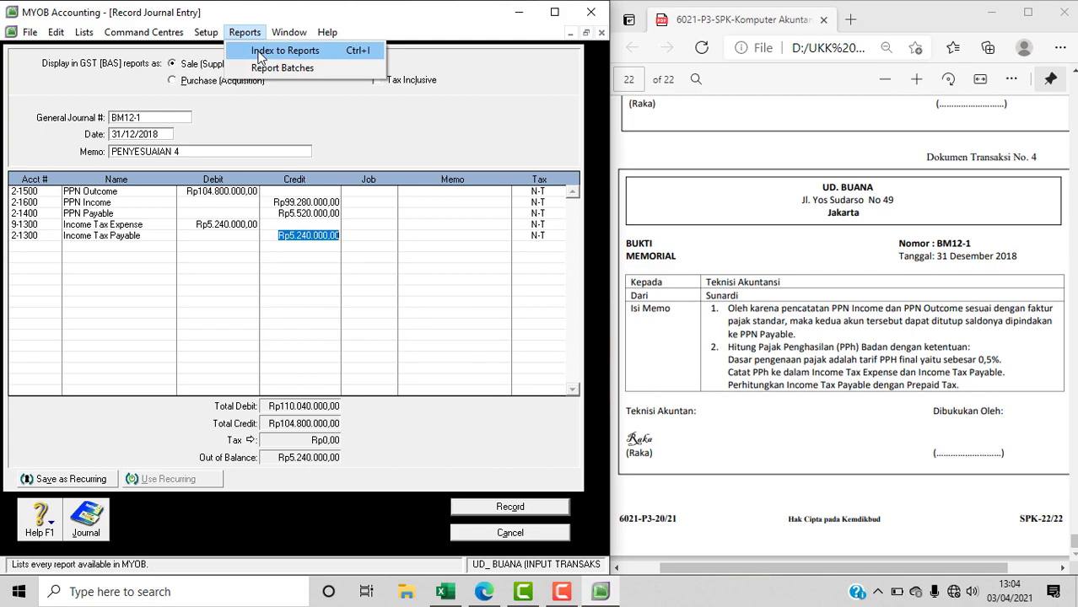
left_click(260, 52)
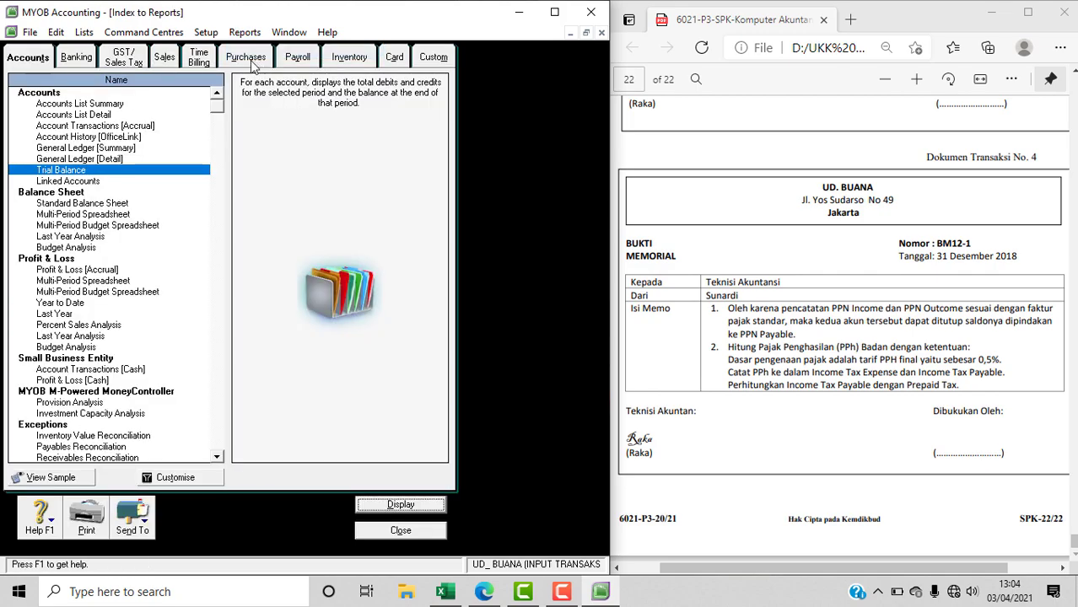
left_click(422, 508)
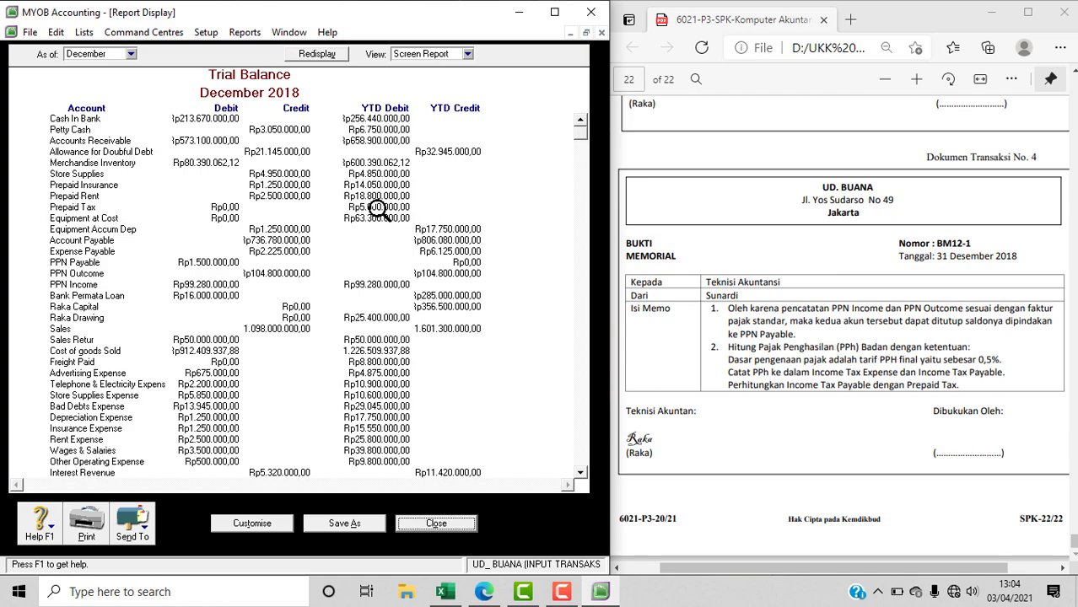
- Switch to the Excel workbook and enter the Prepaid Tax balance, 5.000.000, in cell D11
left_click(448, 594)
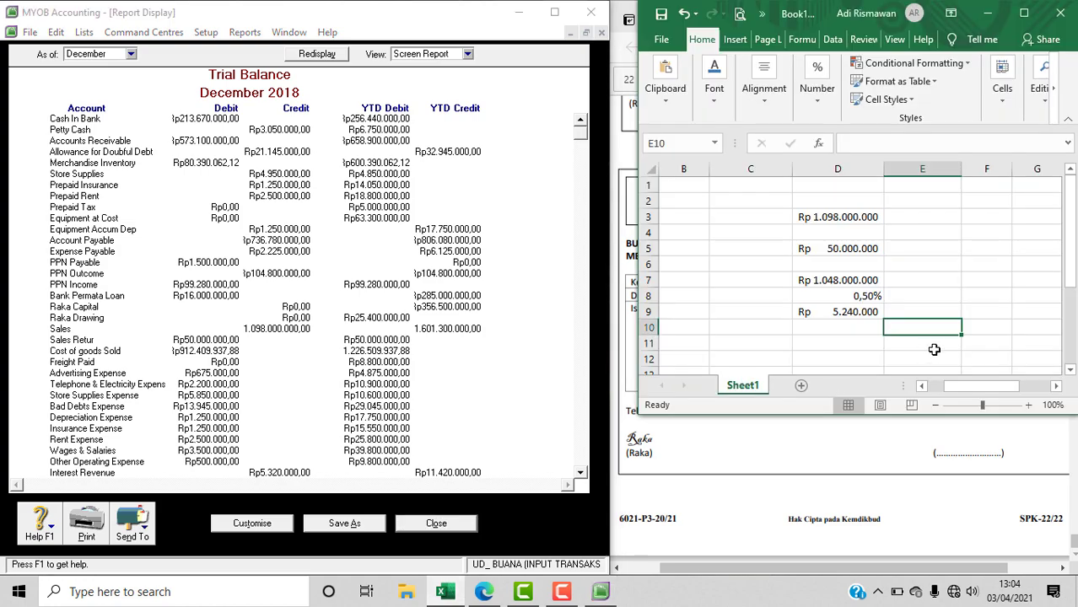
left_click(814, 344)
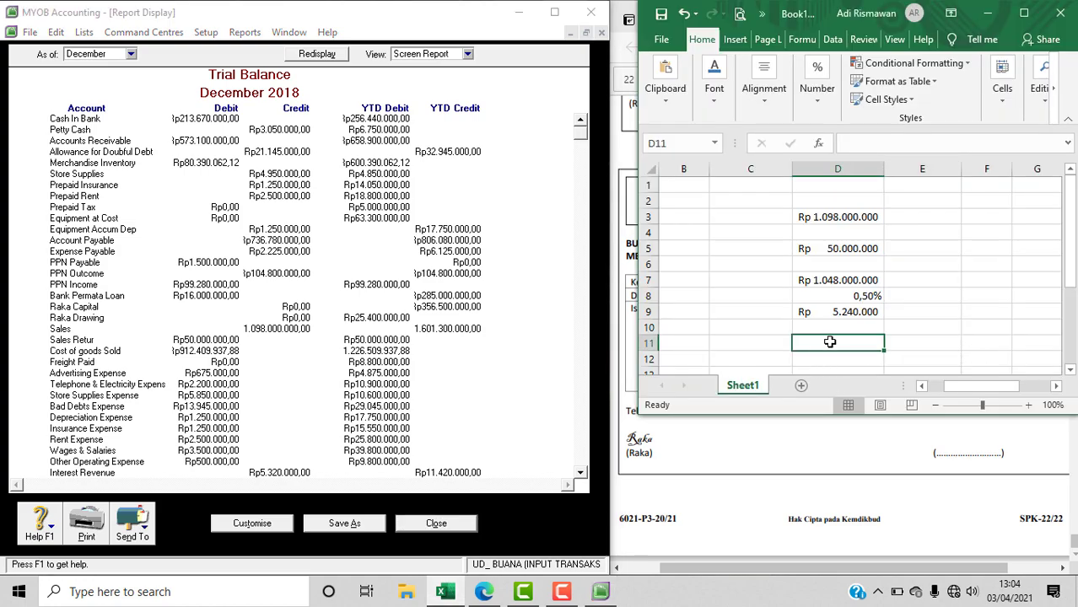
type("5")
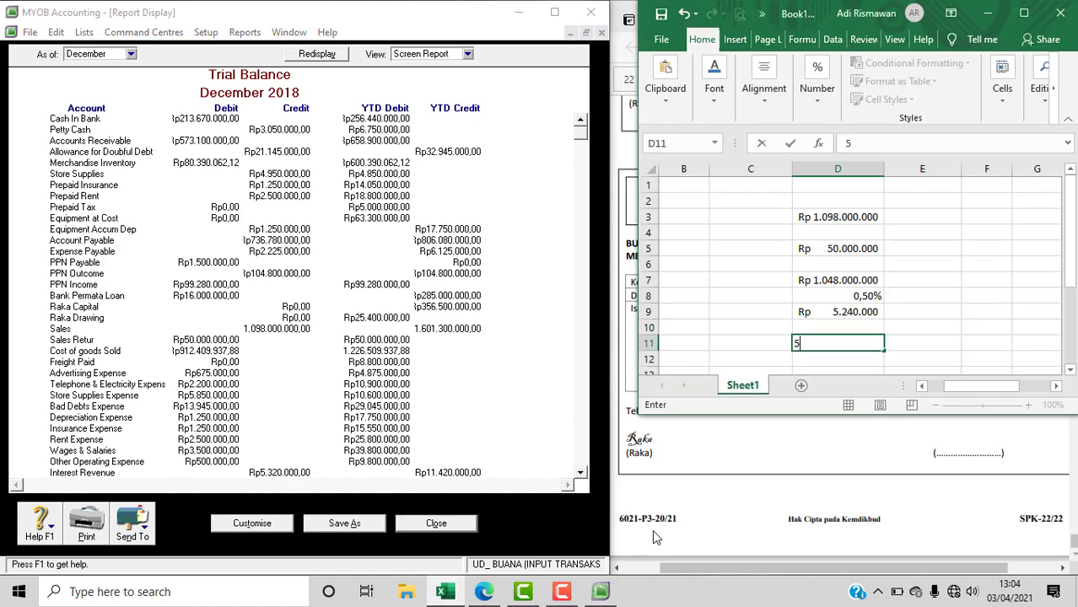
type(".000.000")
key("Return")
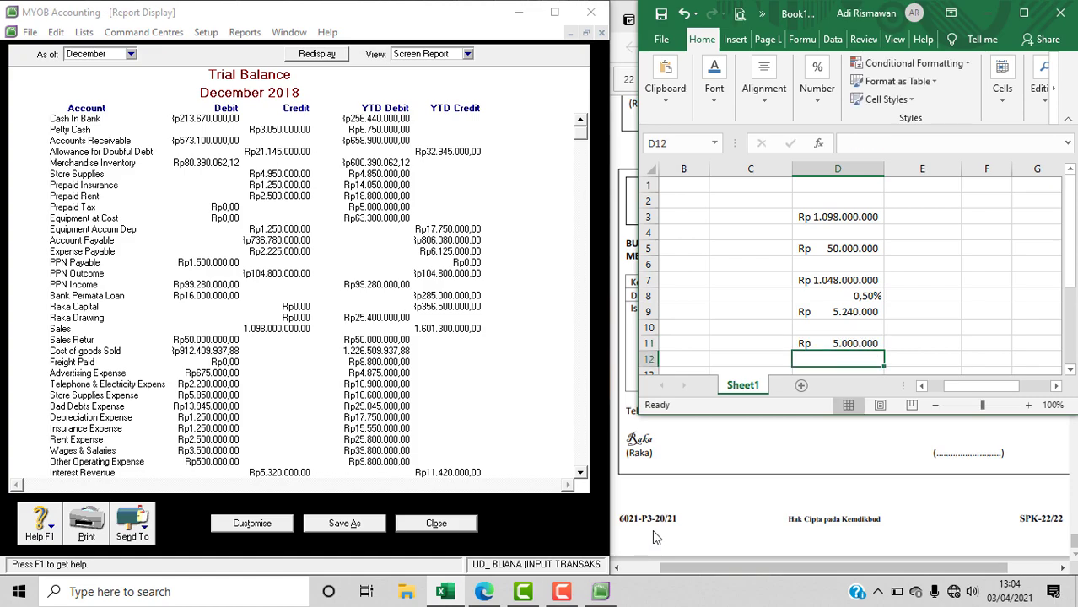
- Calculate the remaining income tax payable in cell D13 with the formula =D9-D11
left_click_drag(1073, 278, 1073, 306)
left_click(850, 334)
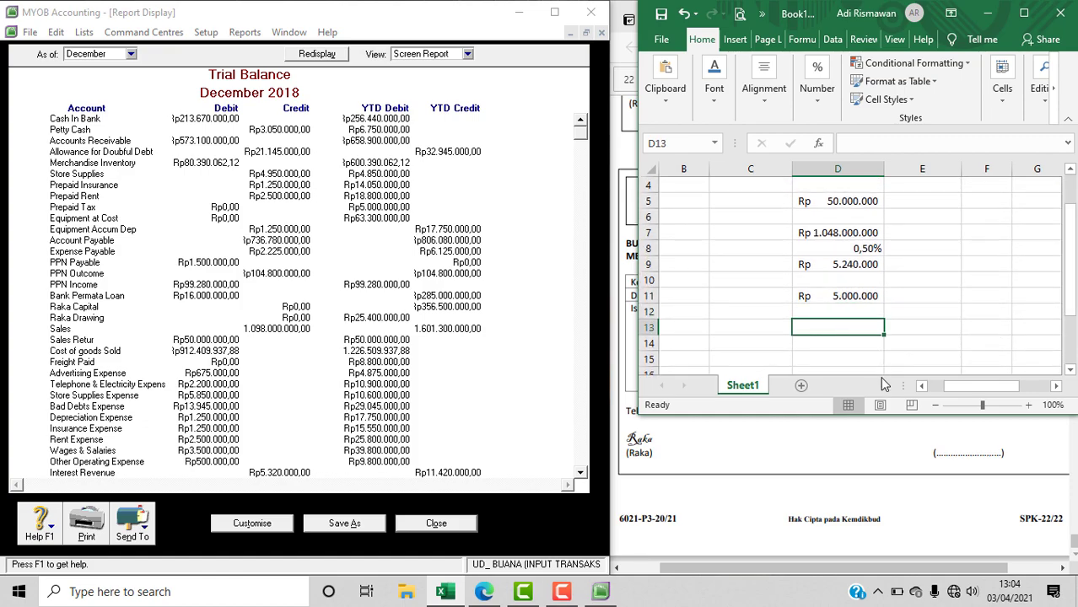
type("=")
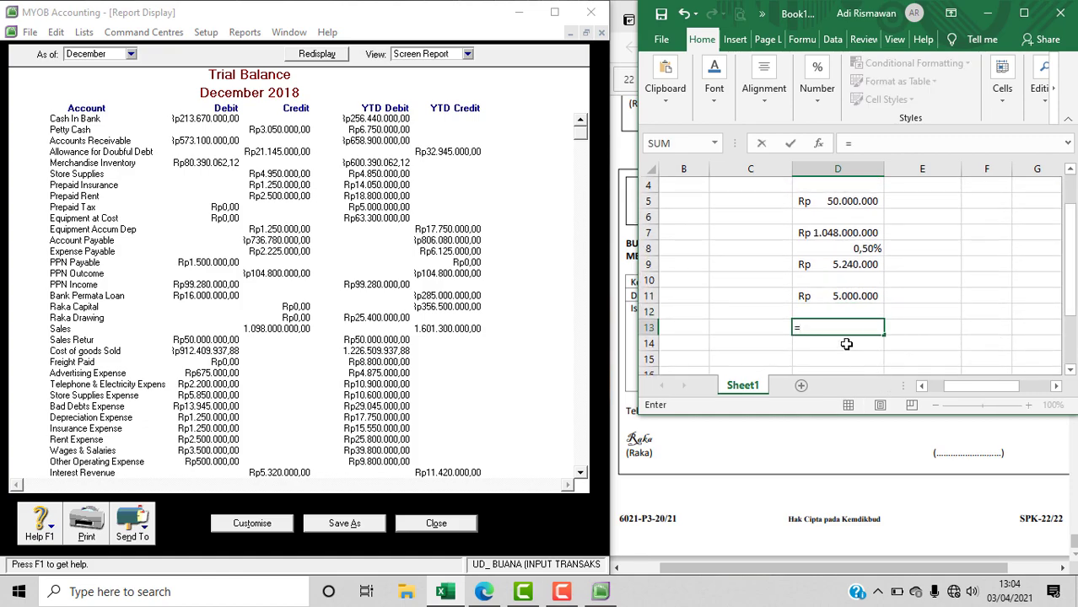
left_click(852, 270)
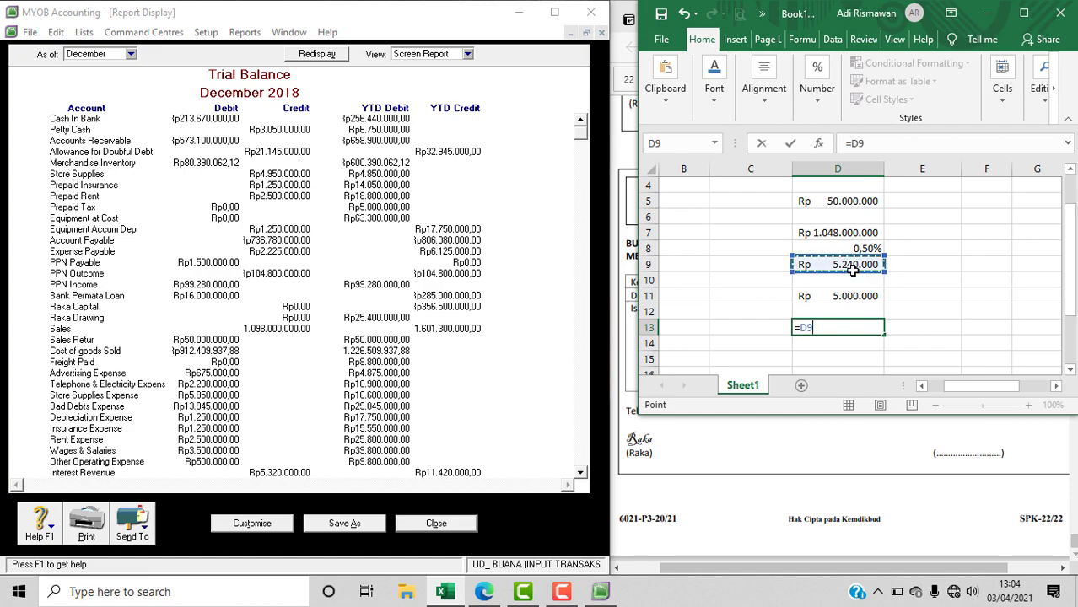
type("-")
left_click(855, 296)
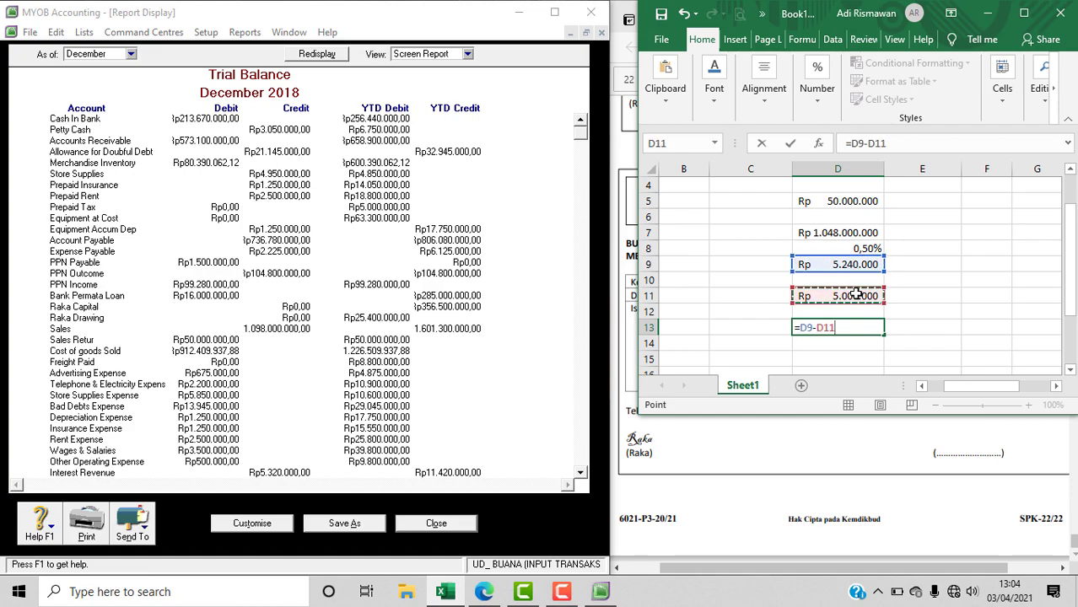
key("Return")
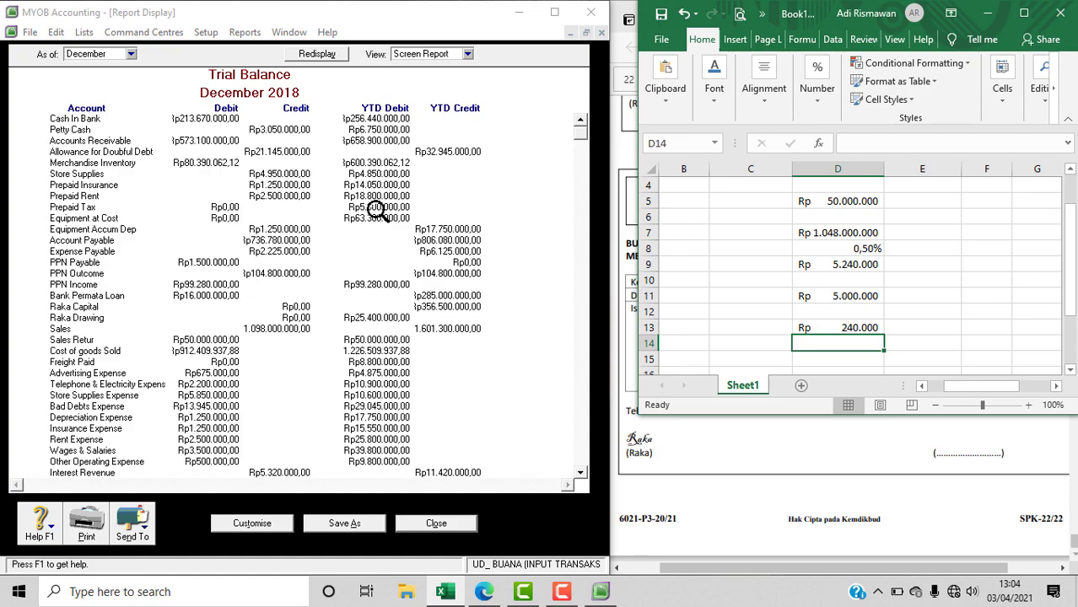
- Close the trial balance and report index in MYOB, and set the Income Tax Payable credit to 240.000
left_click(436, 524)
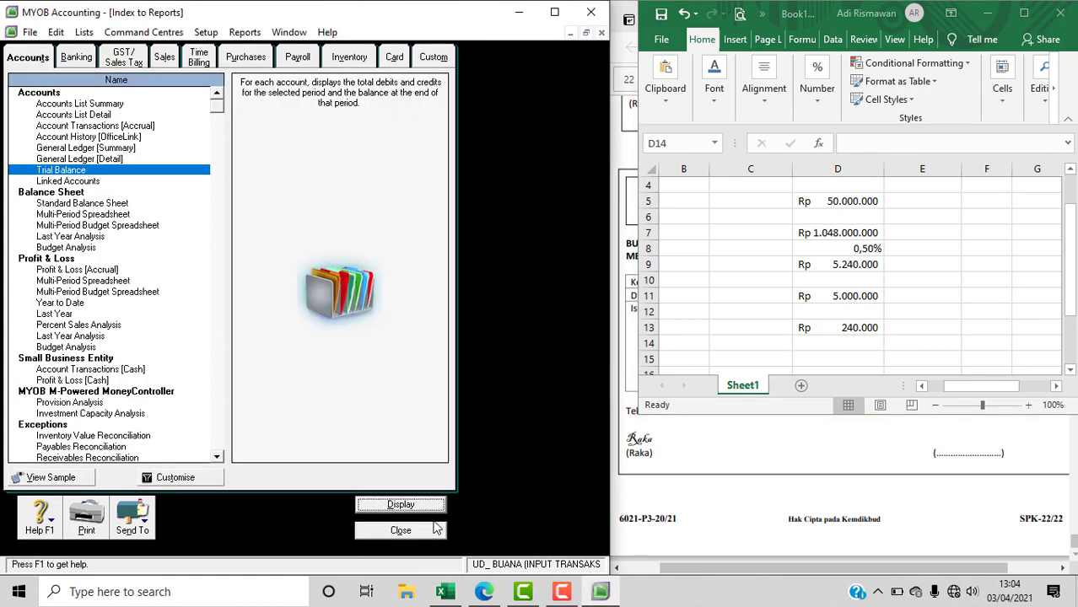
left_click(404, 535)
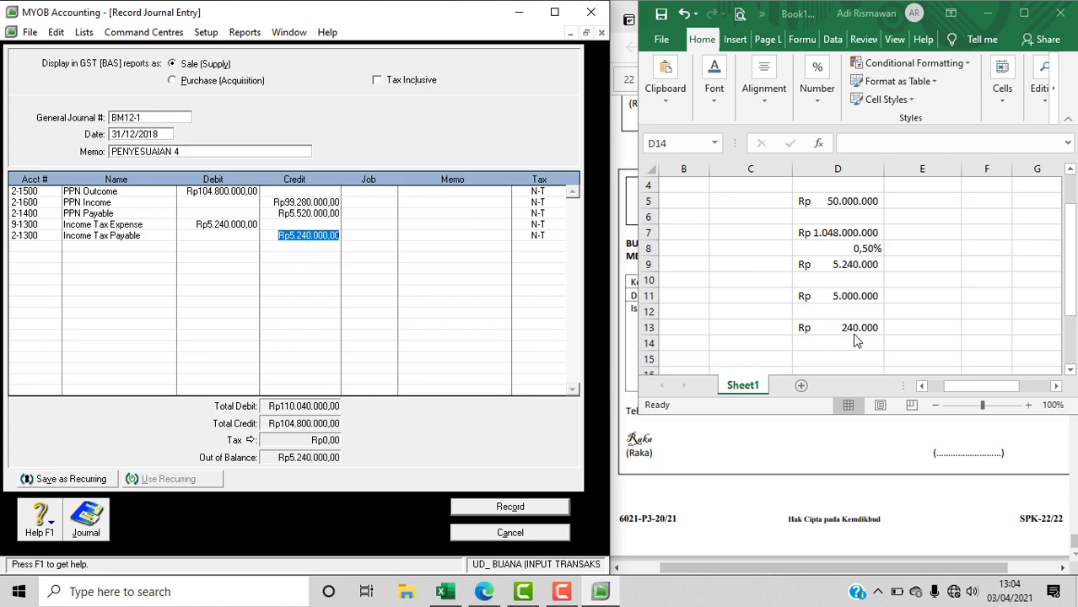
type("24")
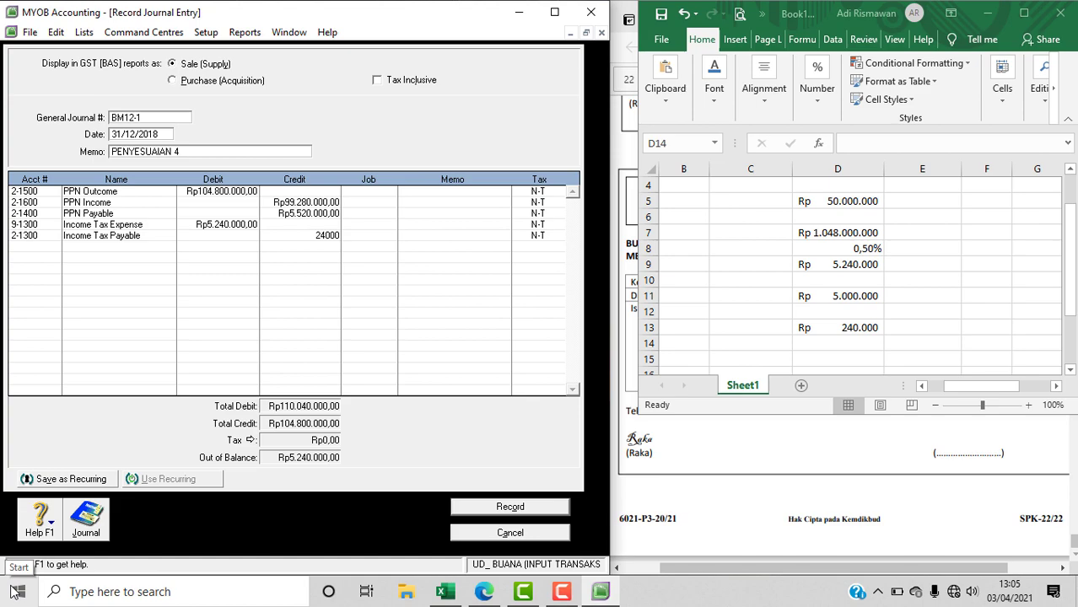
type("0.000")
key("Tab")
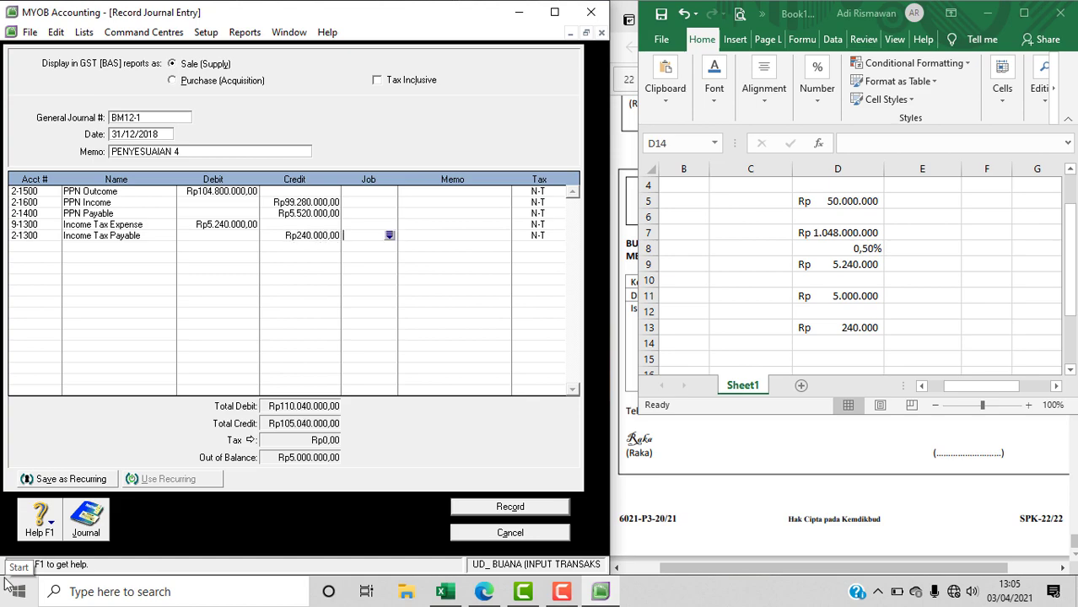
- Add account 1-1900 Prepaid Tax as the sixth journal line with a credit of 5.000.000
left_click(49, 248)
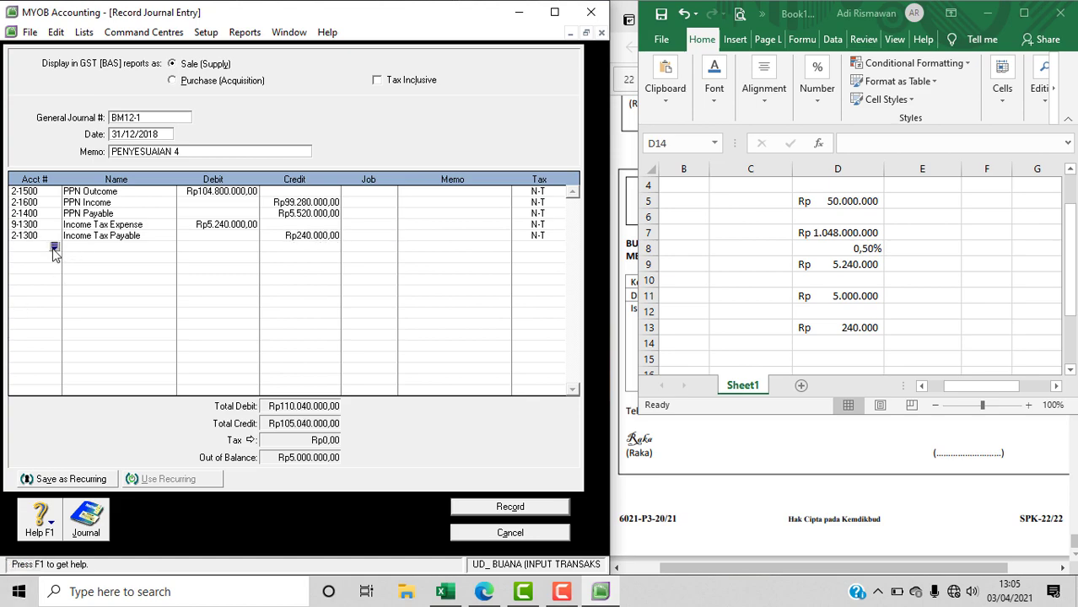
left_click(53, 248)
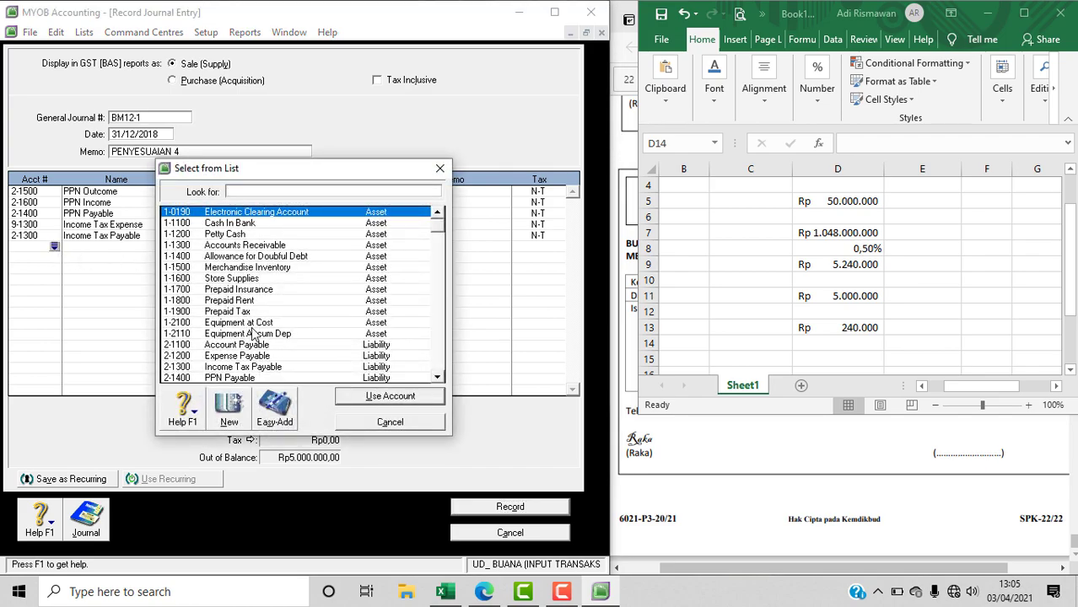
left_click(228, 312)
left_click(351, 398)
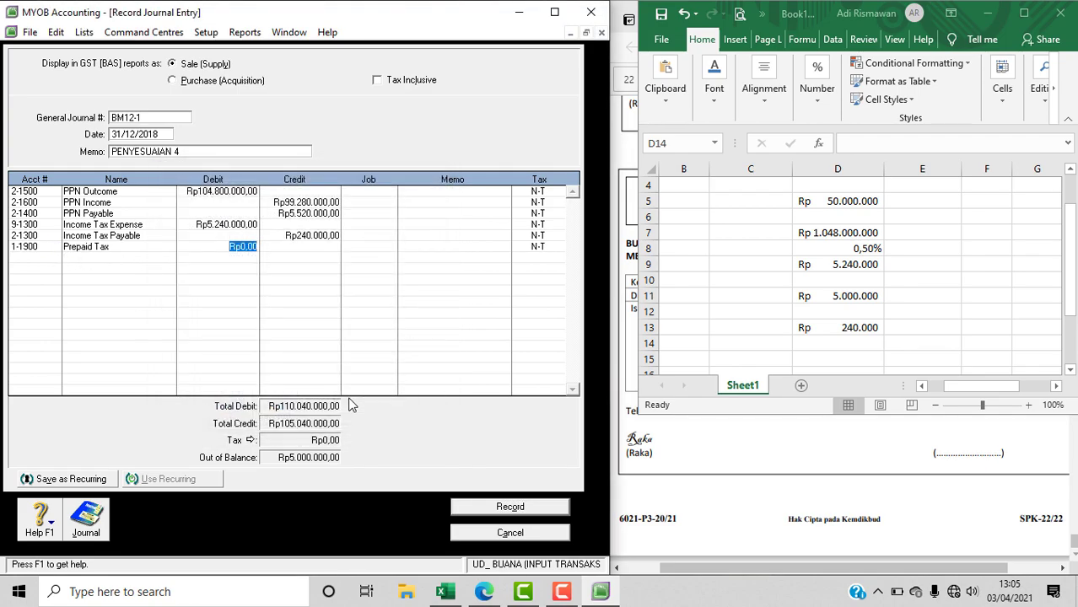
key("Tab")
key("Tab")
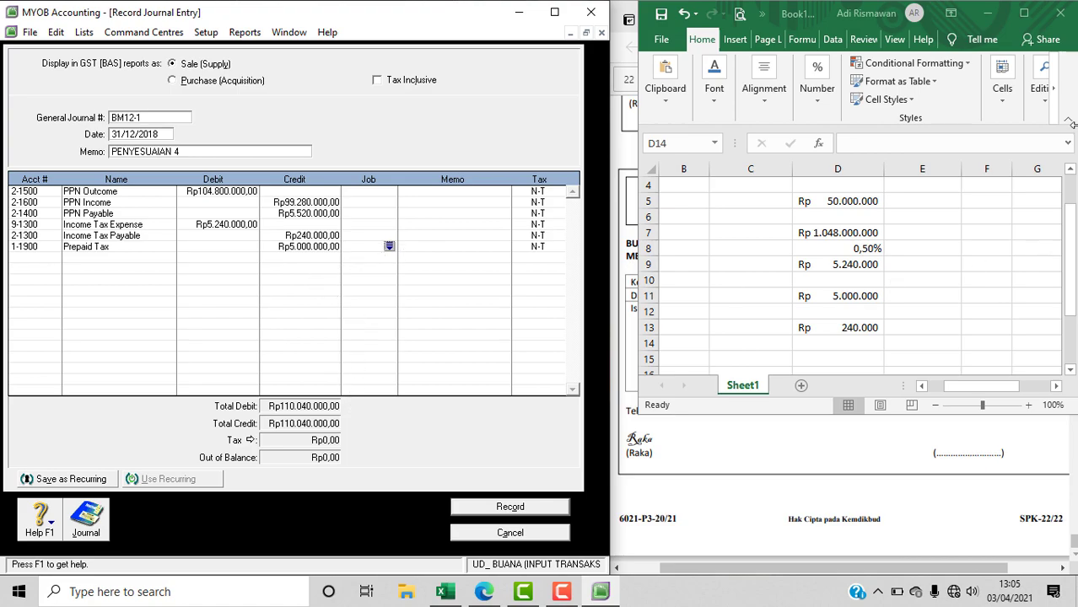
- Minimise the Excel workbook, record journal BM12-1 and close the journal entry window
left_click(988, 18)
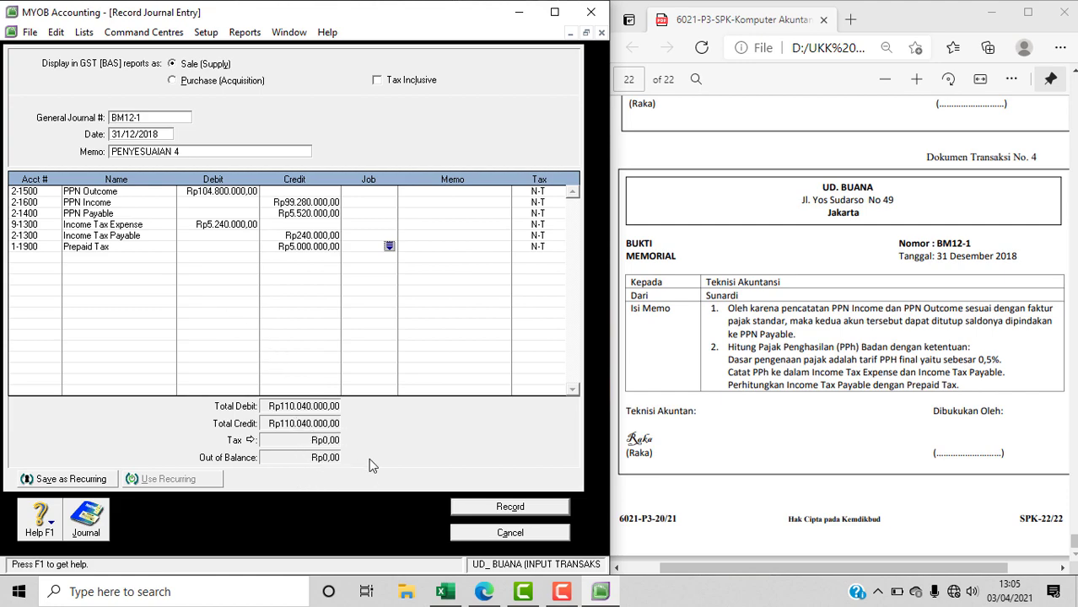
left_click(510, 507)
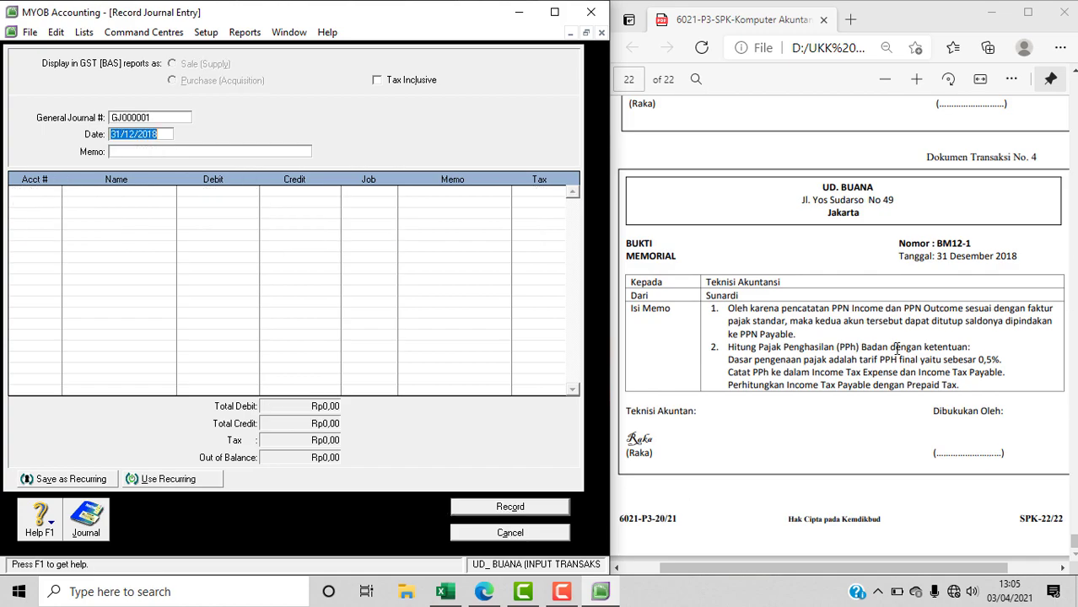
left_click(544, 538)
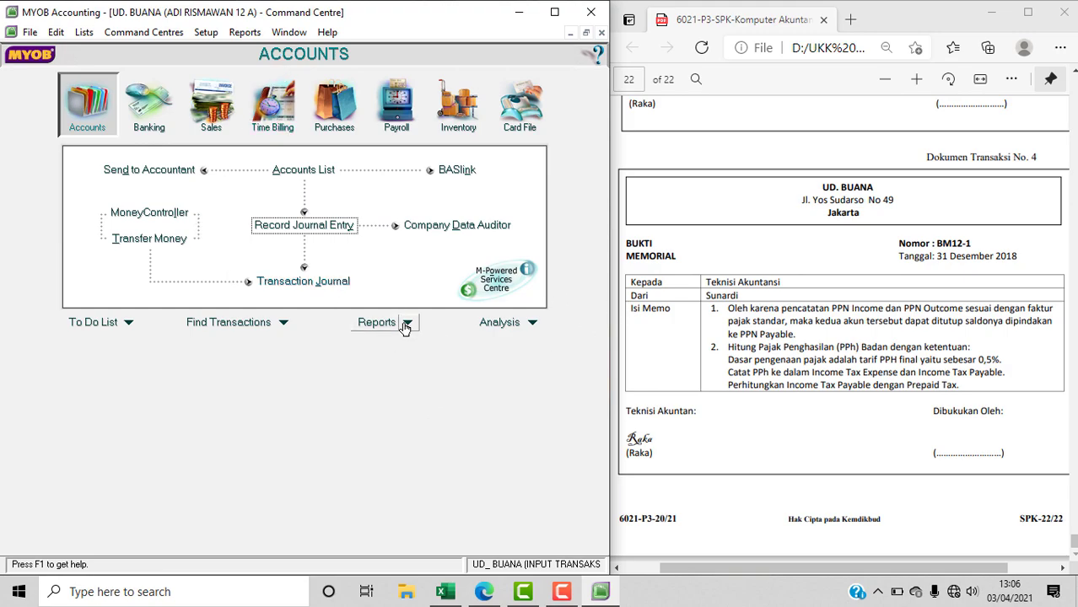
- Display the Profit & Loss [Accrual] report from the report index for January to December 2018
left_click(245, 32)
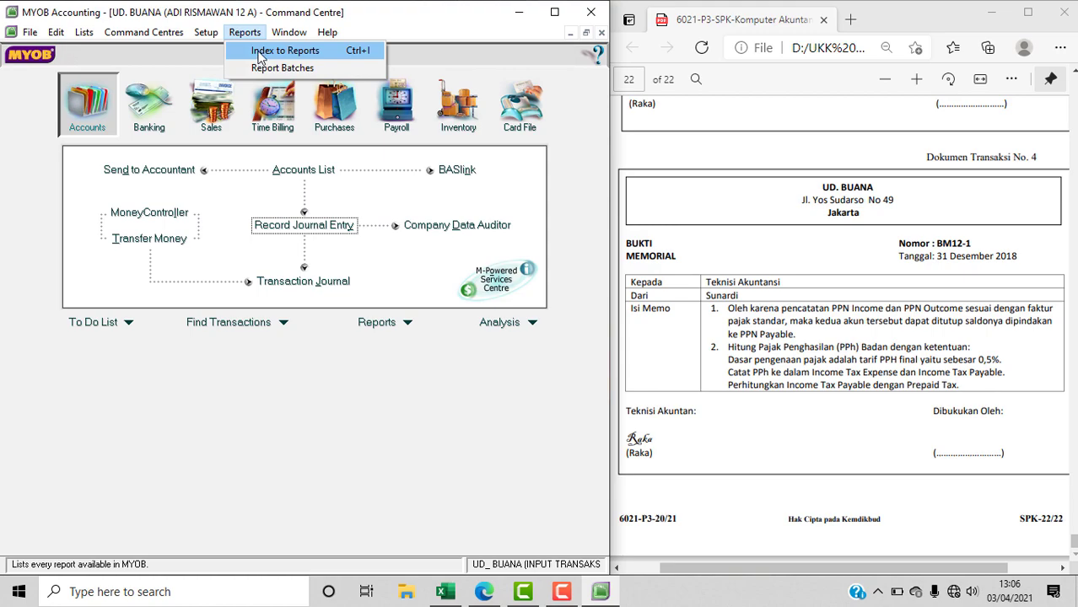
left_click(259, 53)
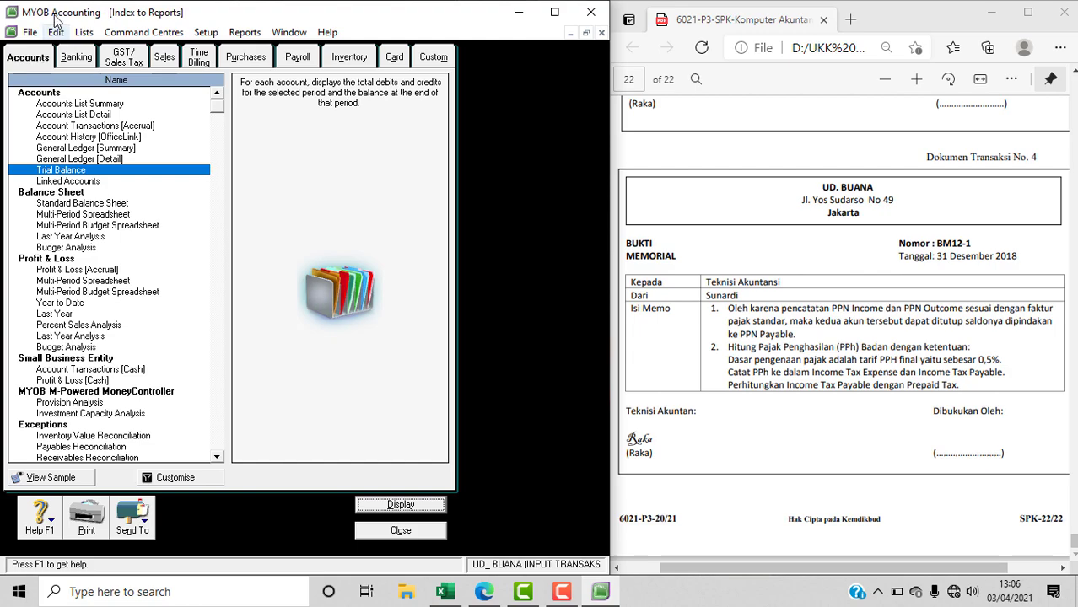
left_click(33, 62)
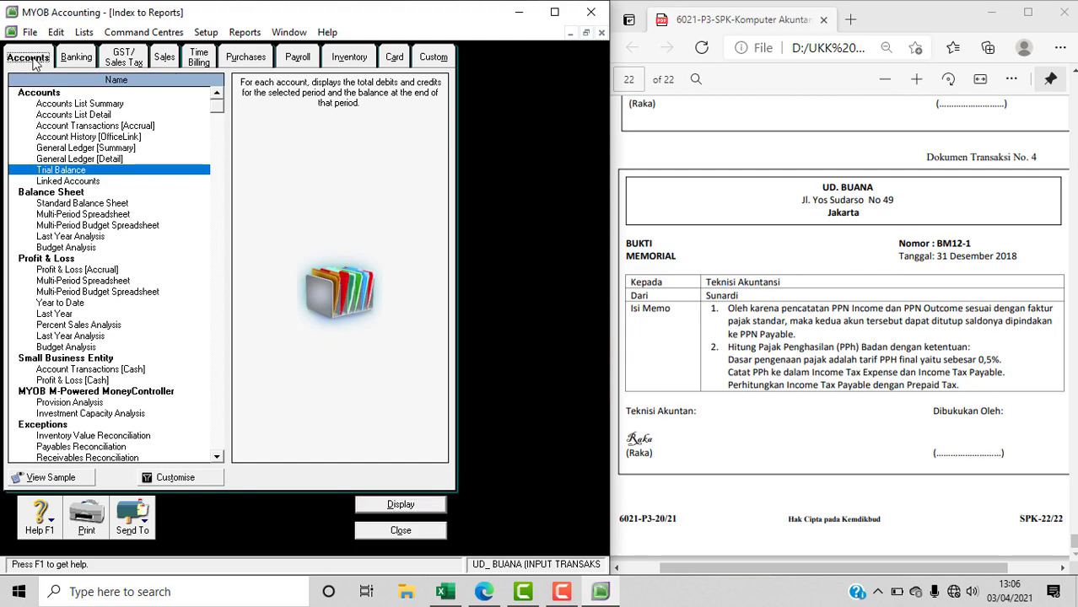
left_click(110, 271)
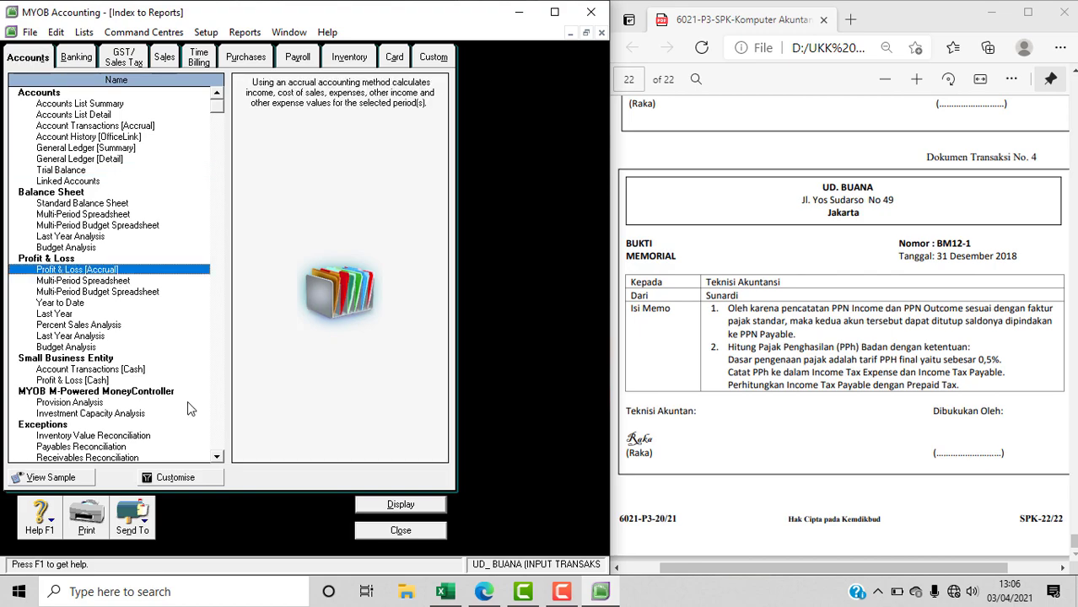
left_click(219, 479)
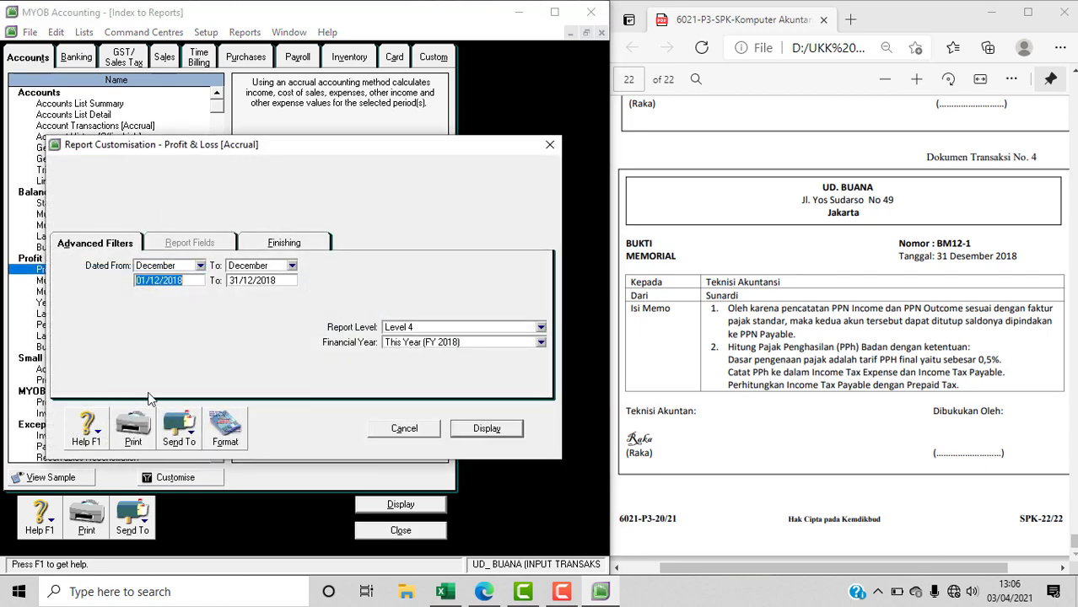
left_click(201, 267)
left_click(197, 280)
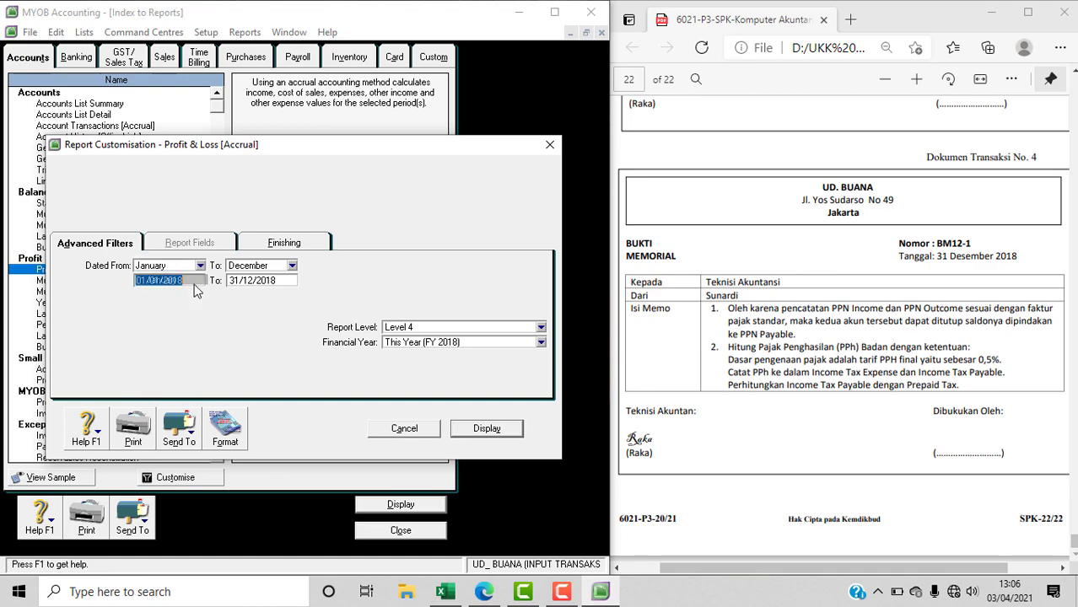
left_click_drag(367, 147, 649, 135)
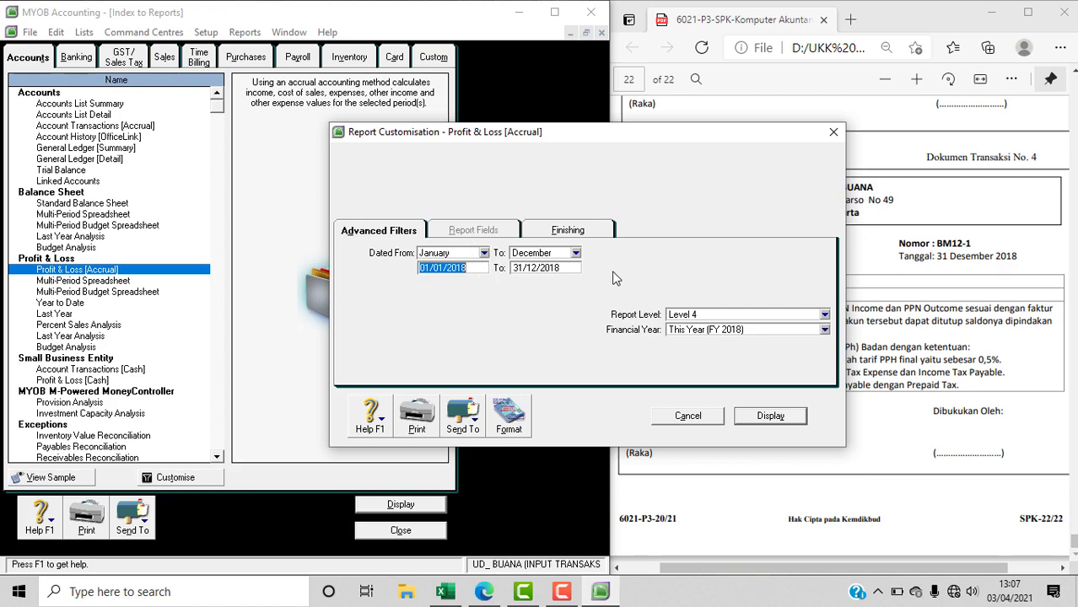
left_click(763, 417)
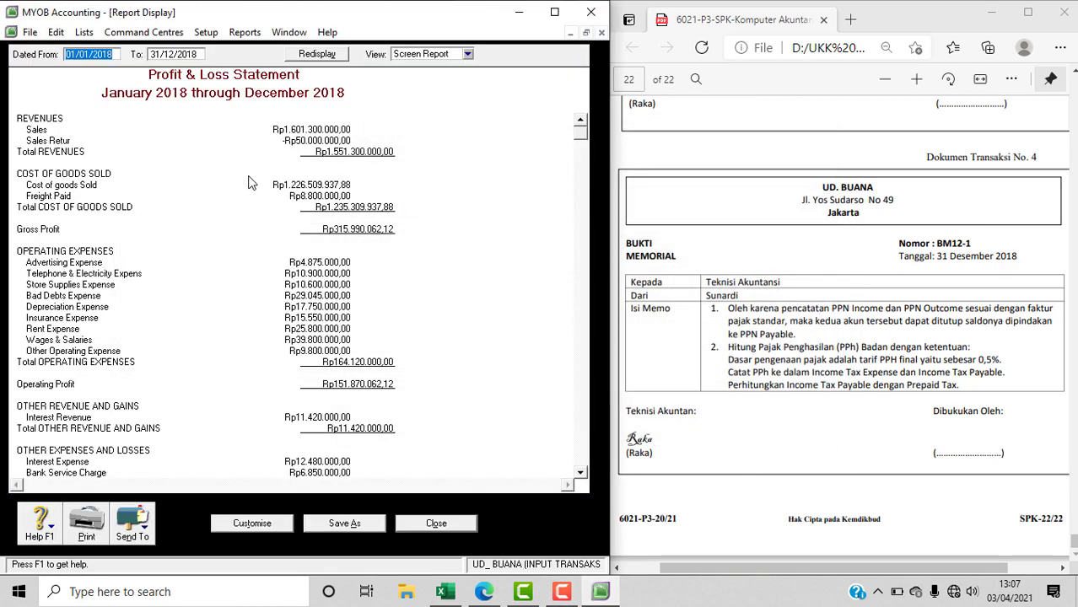
- Review the Profit & Loss Statement from the revenues down to the net profit line
scroll(250, 185, "down", 2)
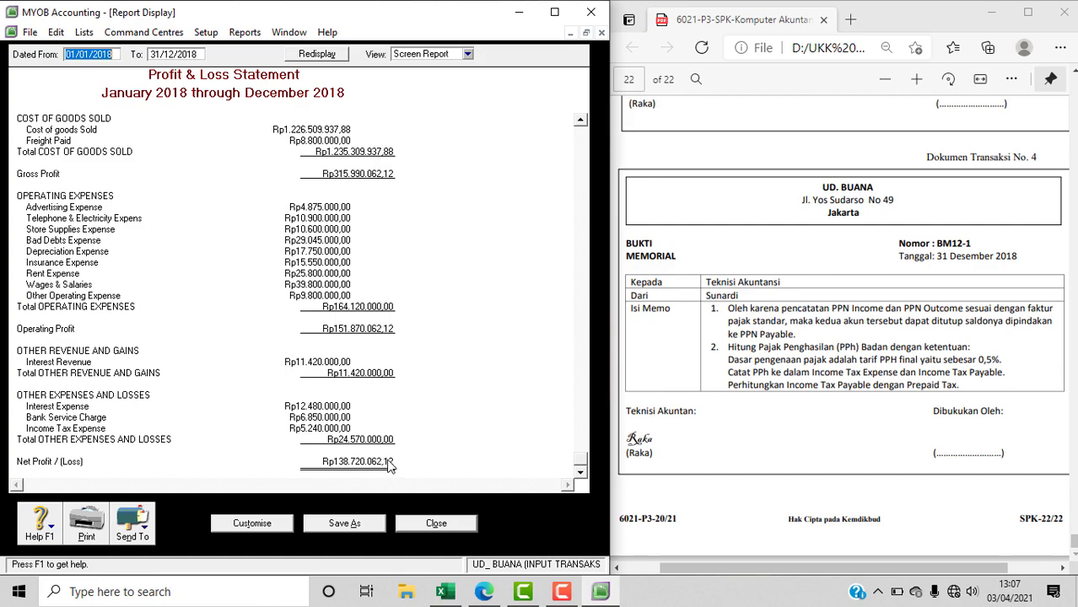
scroll(424, 458, "up", 2)
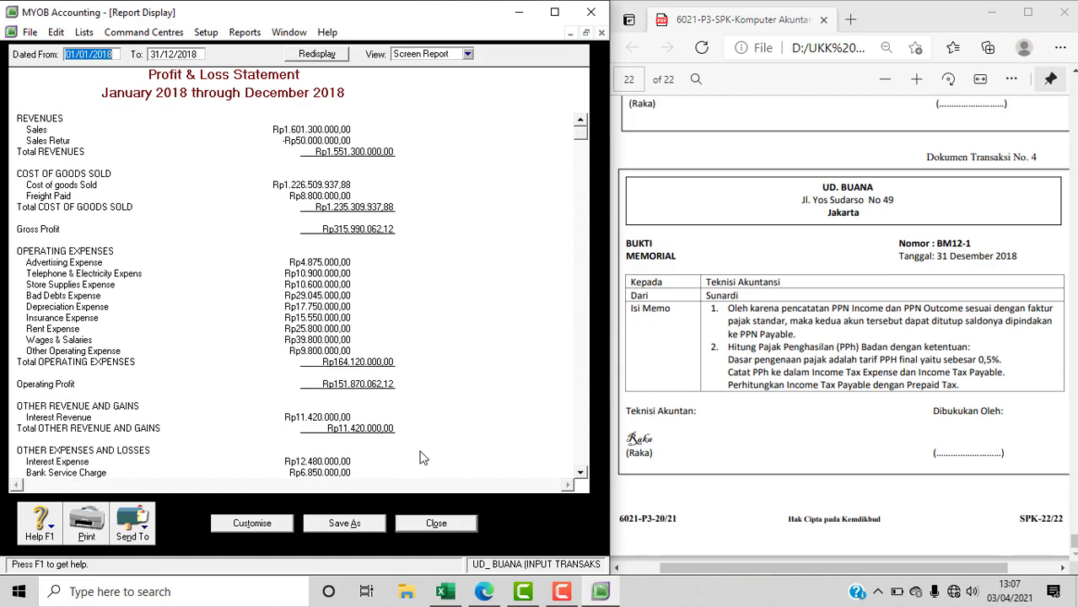
scroll(423, 458, "down", 2)
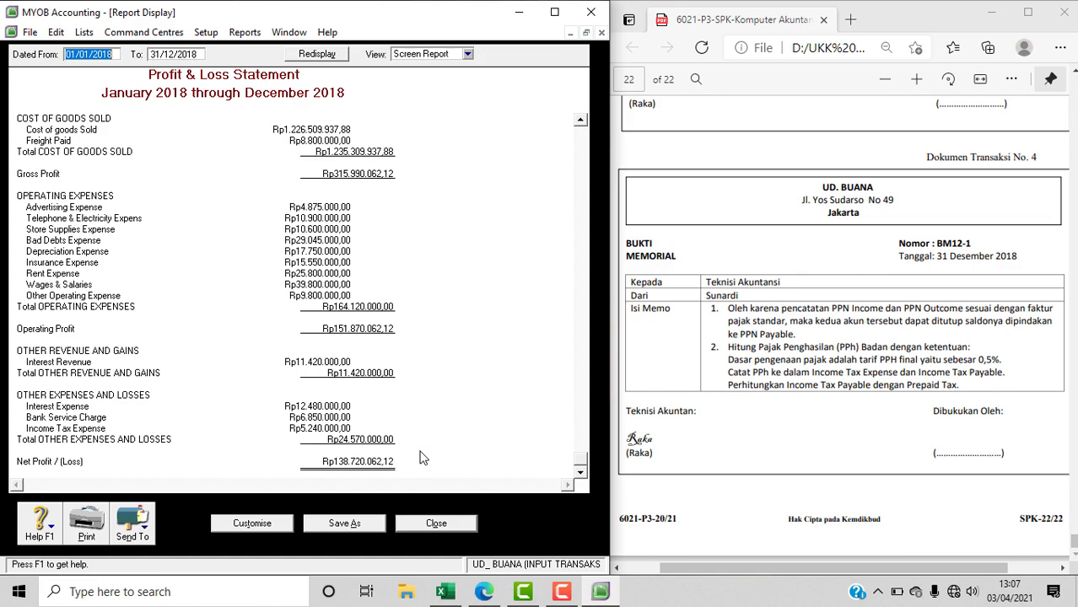
scroll(403, 423, "up", 2)
scroll(403, 423, "down", 2)
left_click(86, 530)
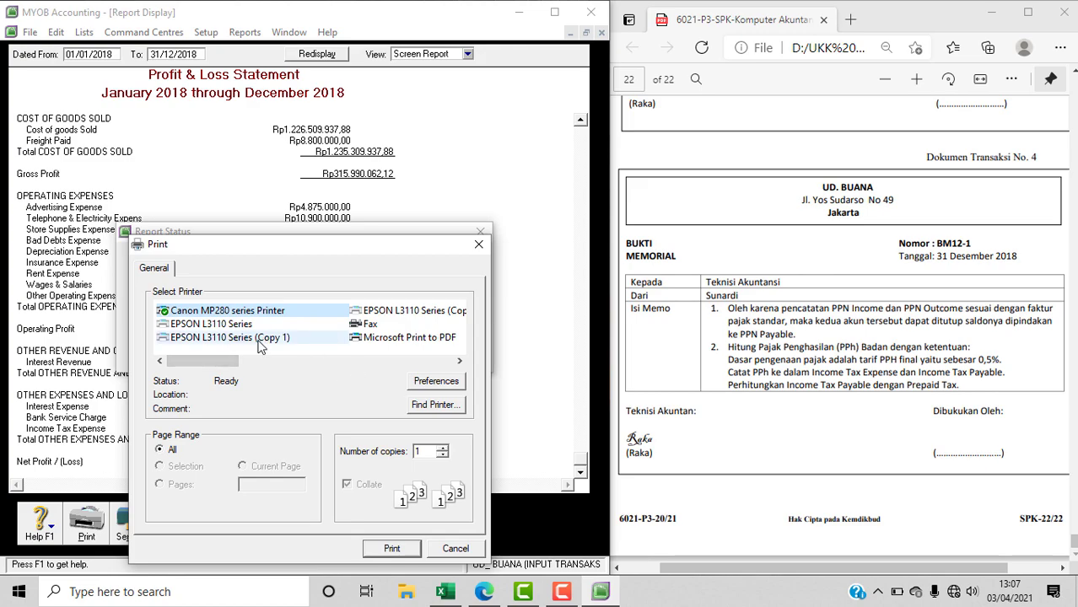
left_click(310, 340)
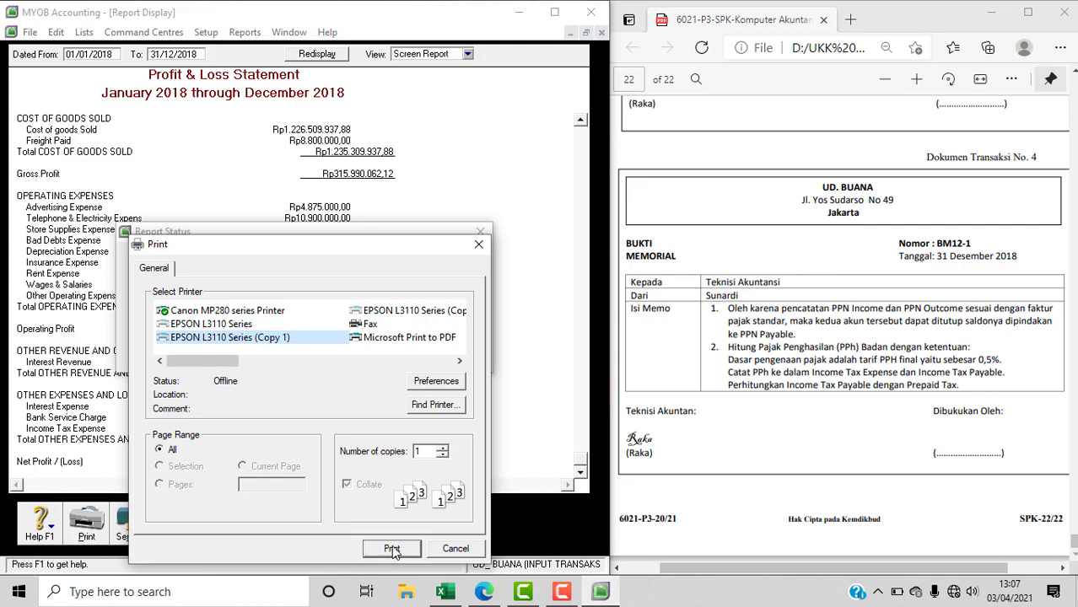
left_click(454, 549)
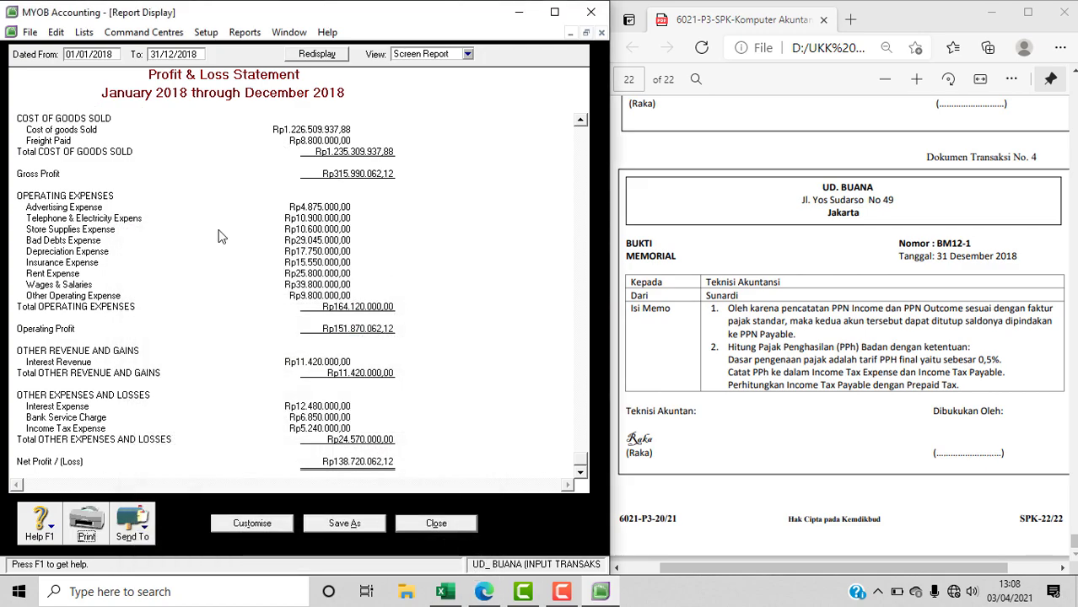
- Close the Profit & Loss Statement, display the Standard Balance Sheet as of 31/12/2018 and look through it
left_click(466, 528)
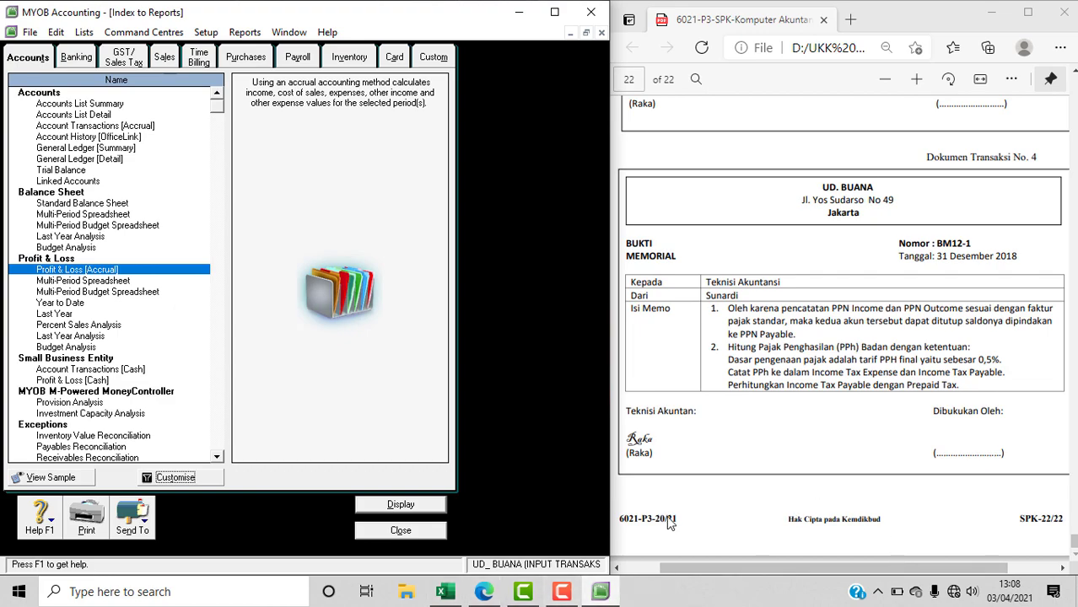
left_click(110, 205)
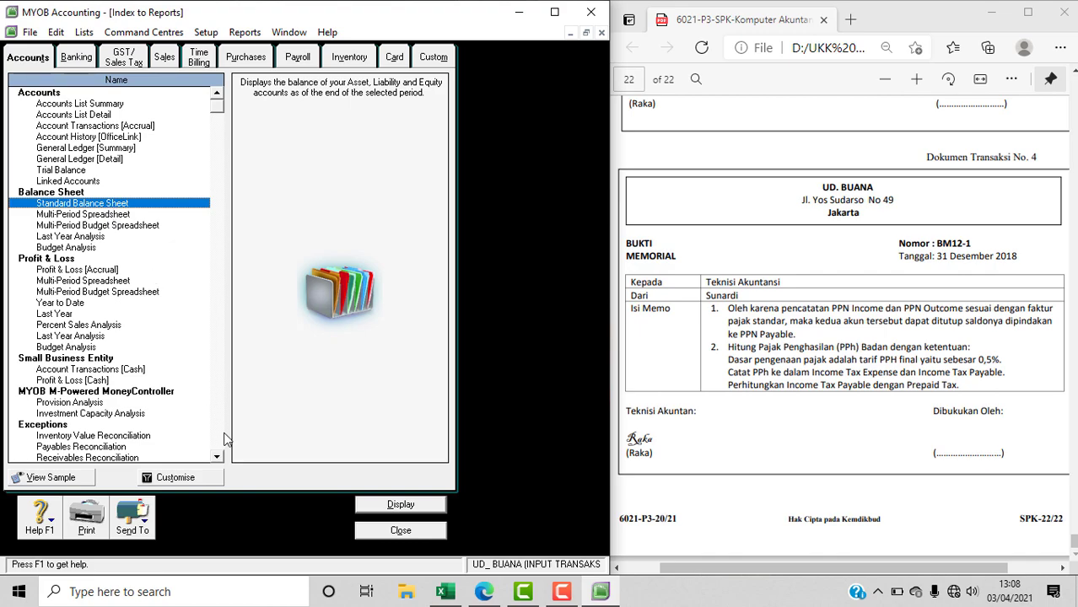
left_click(199, 481)
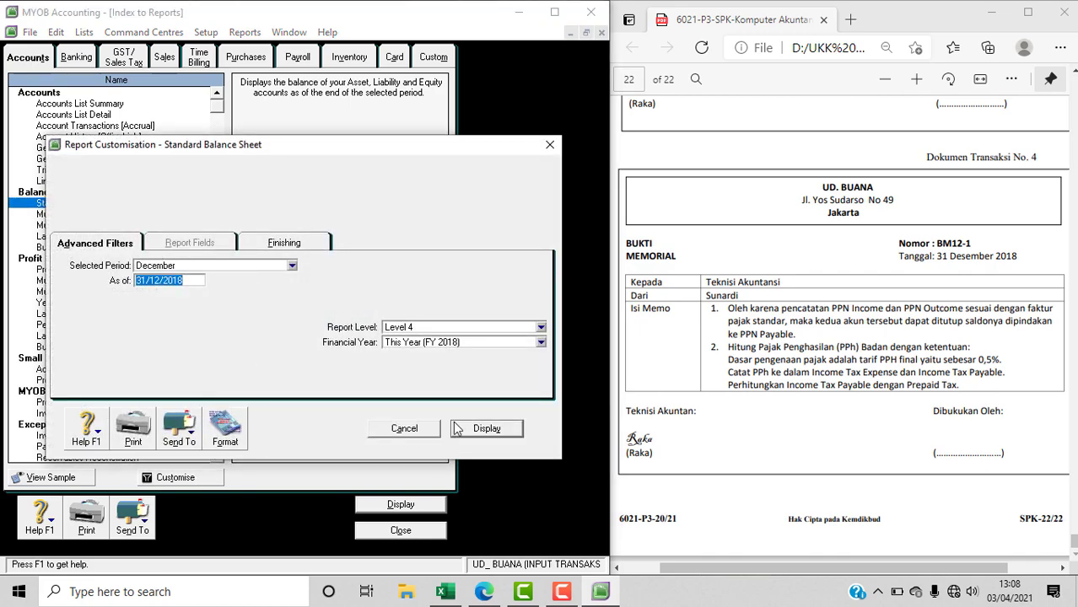
left_click(483, 431)
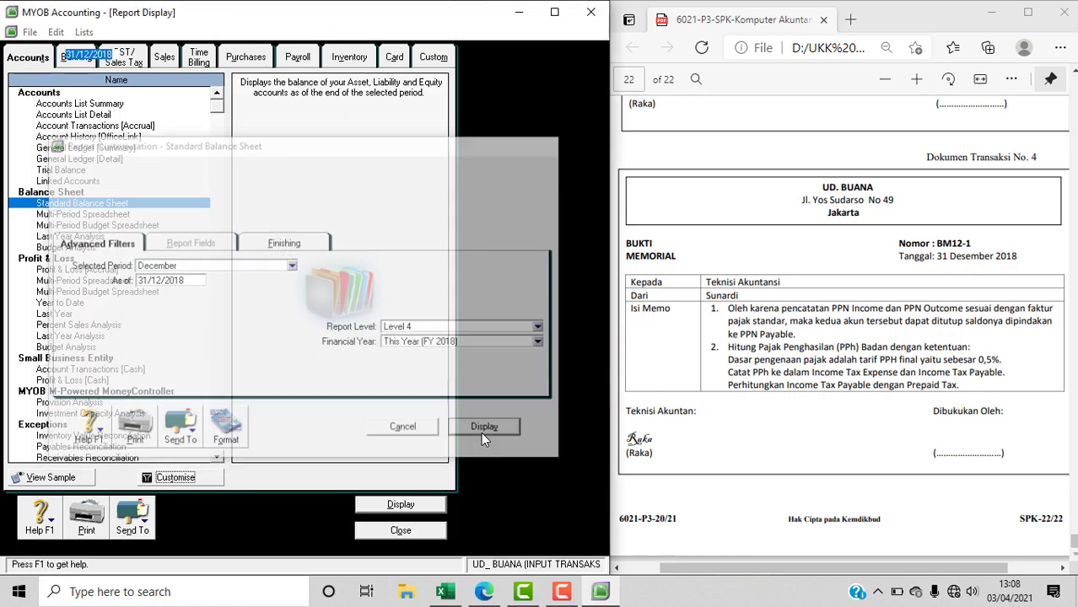
scroll(471, 426, "down", 1)
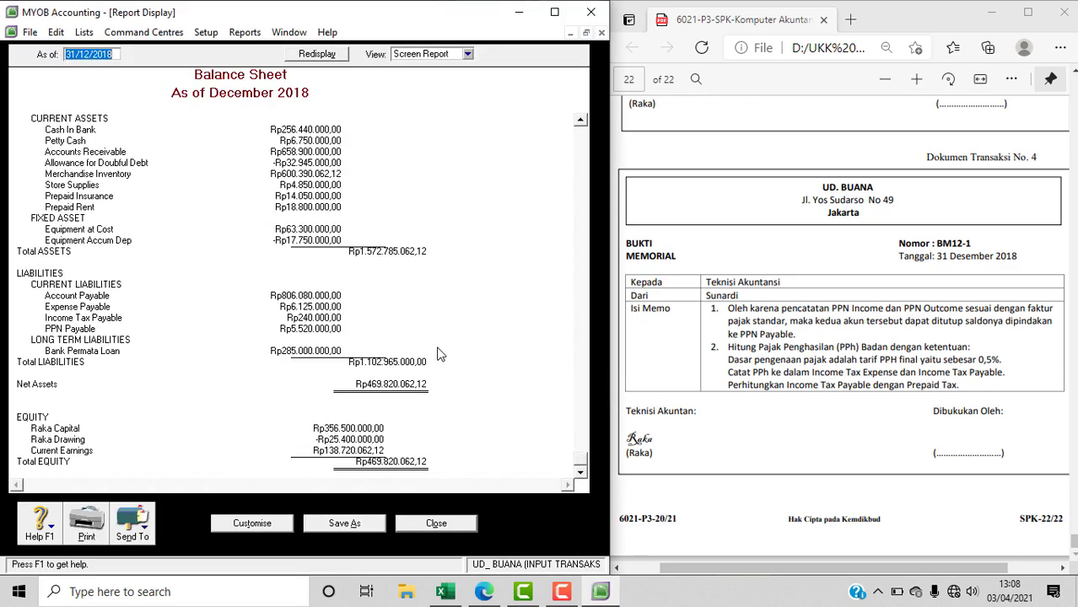
scroll(437, 354, "up", 1)
scroll(438, 354, "down", 1)
- Open the print settings for the Balance Sheet, cancel them and close the report
left_click(88, 524)
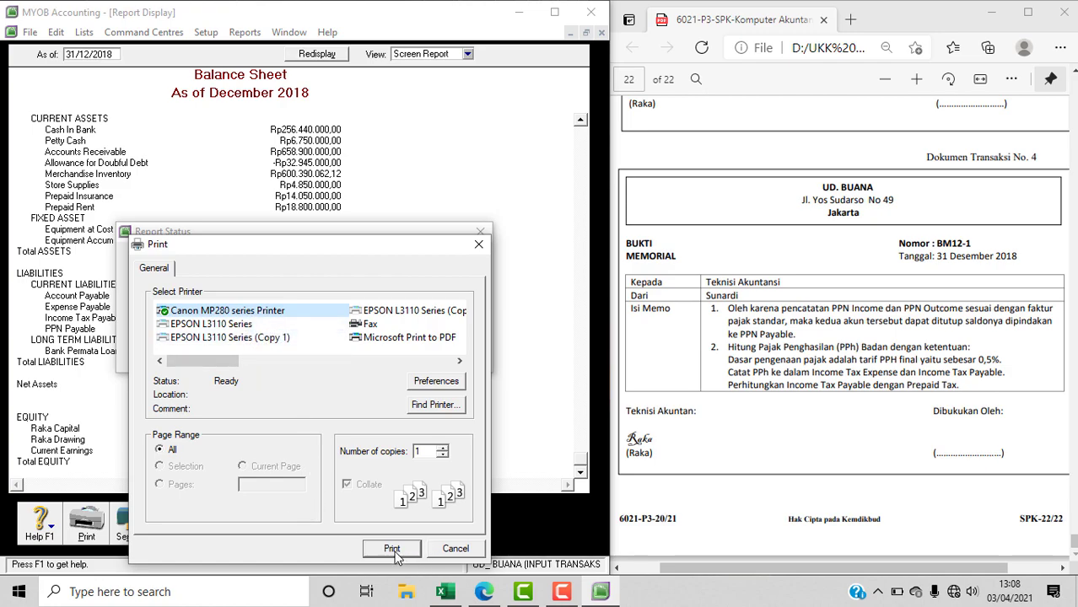
left_click(454, 549)
left_click(442, 525)
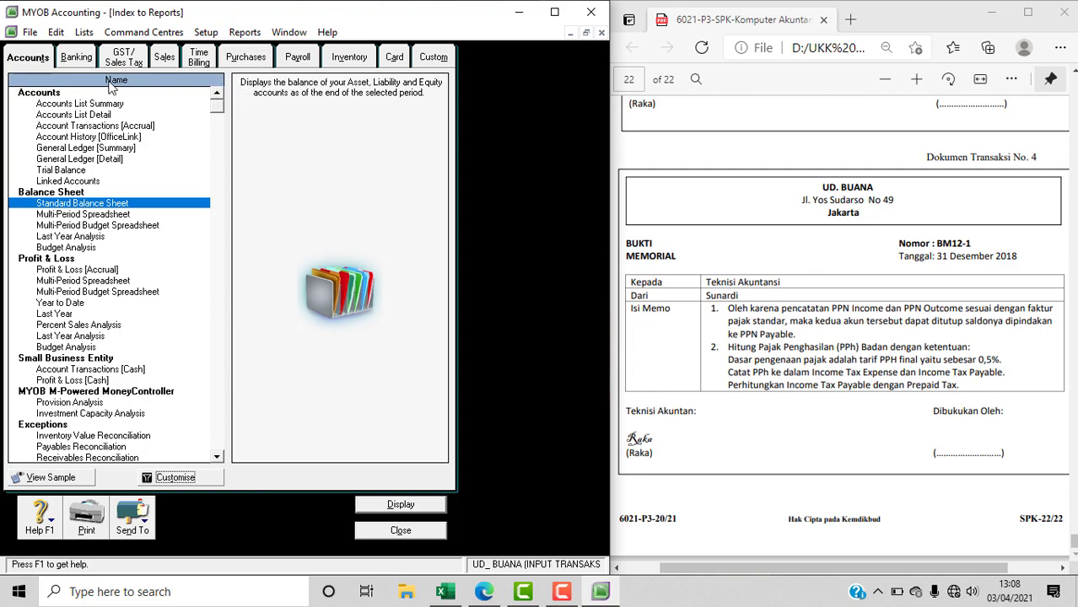
- Display the Statement of Cash Flow from the banking reports for 01/12/2018 to 31/12/2018
left_click(76, 56)
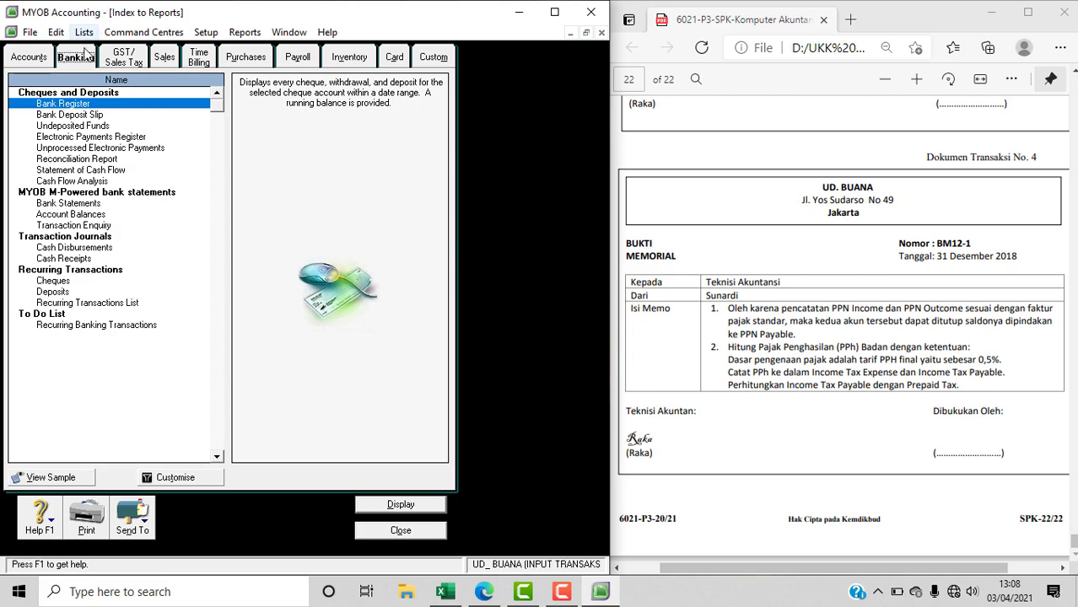
left_click(12, 59)
left_click(71, 59)
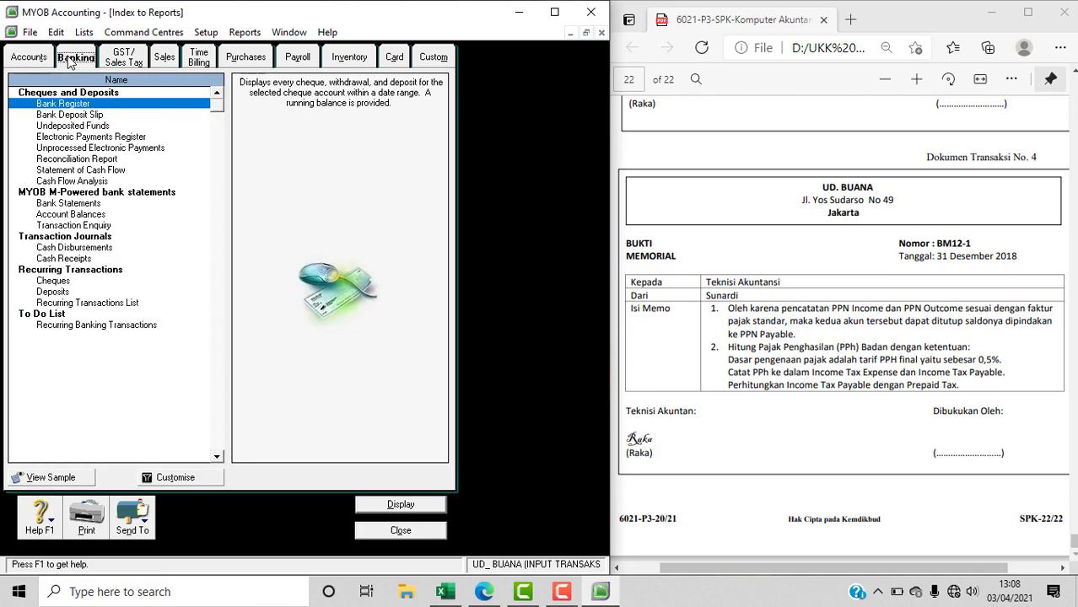
left_click(115, 171)
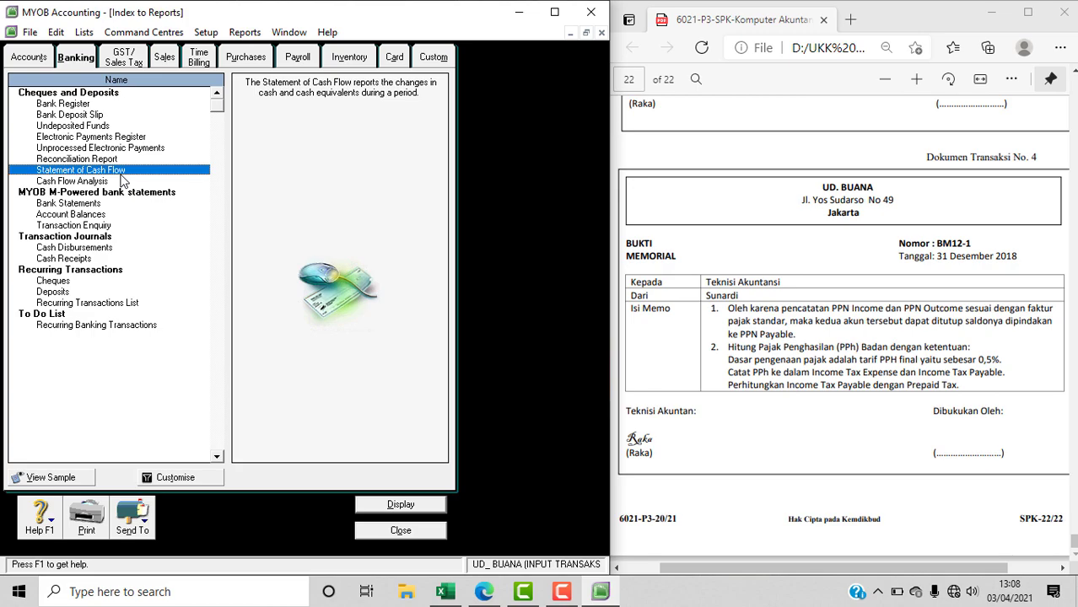
left_click(169, 478)
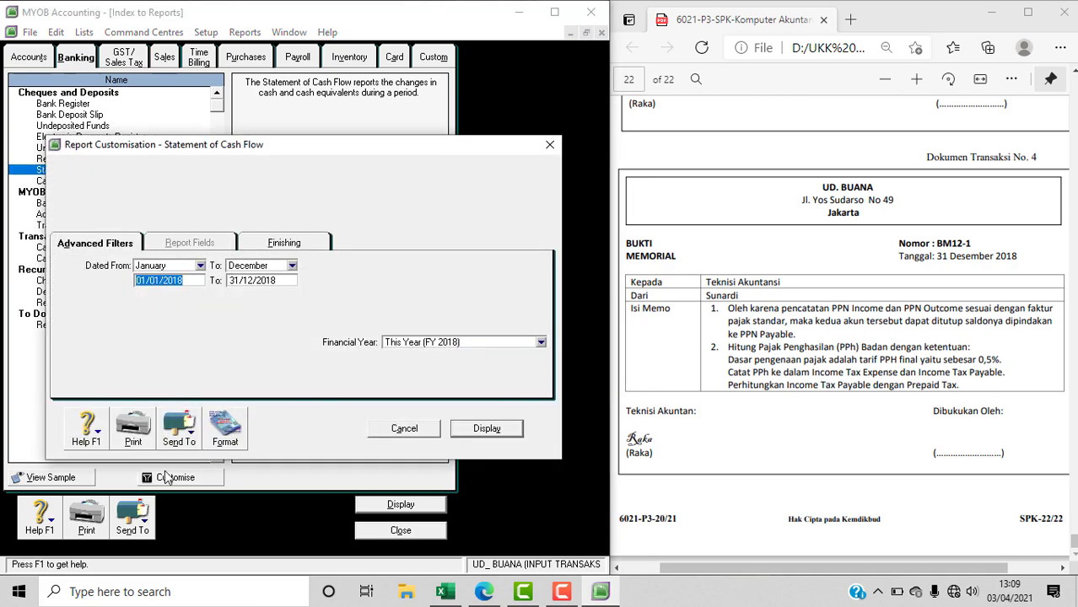
left_click(199, 266)
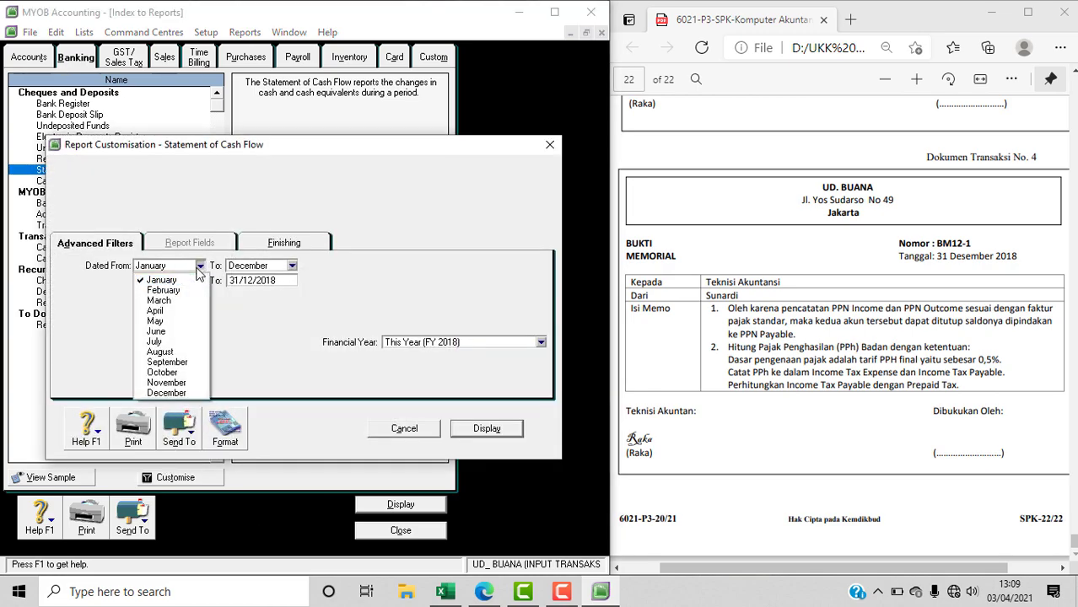
left_click(200, 393)
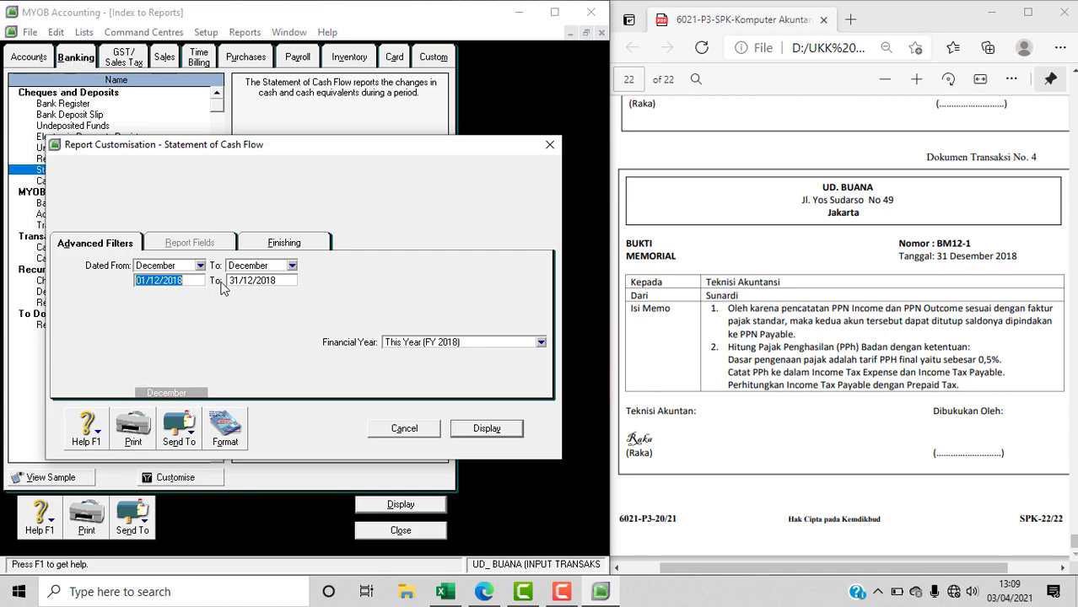
left_click(497, 429)
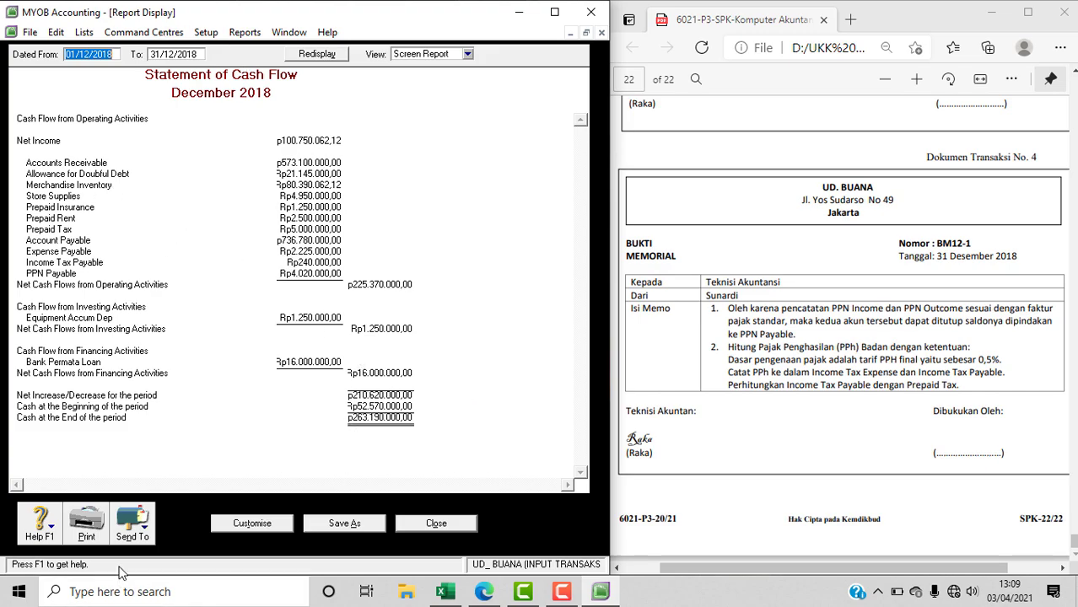
- Open and cancel the print settings for the Statement of Cash Flow, and close the report and the report index
left_click(87, 531)
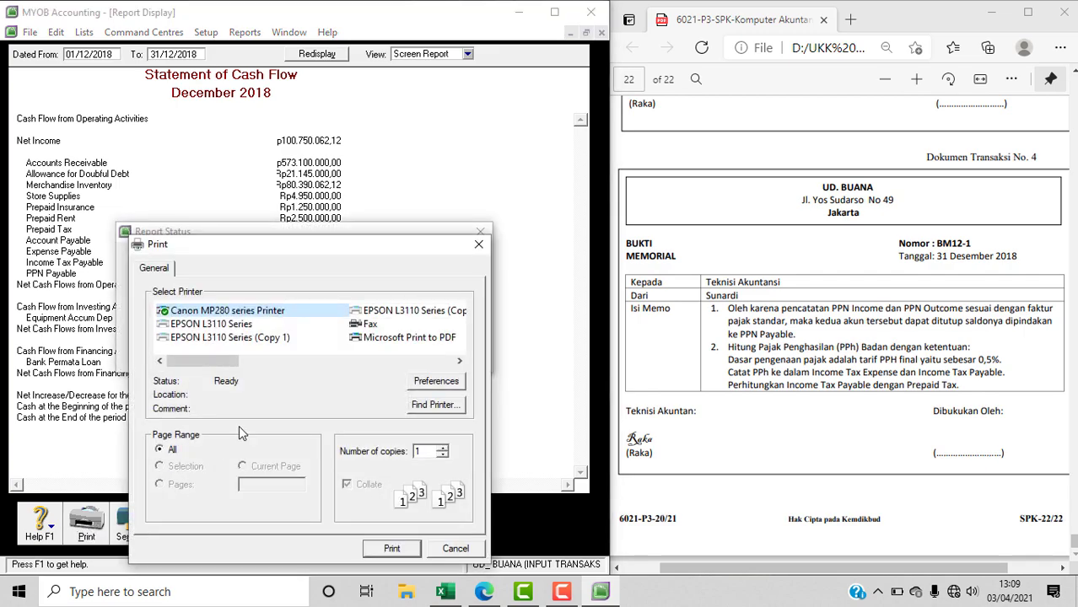
left_click(461, 552)
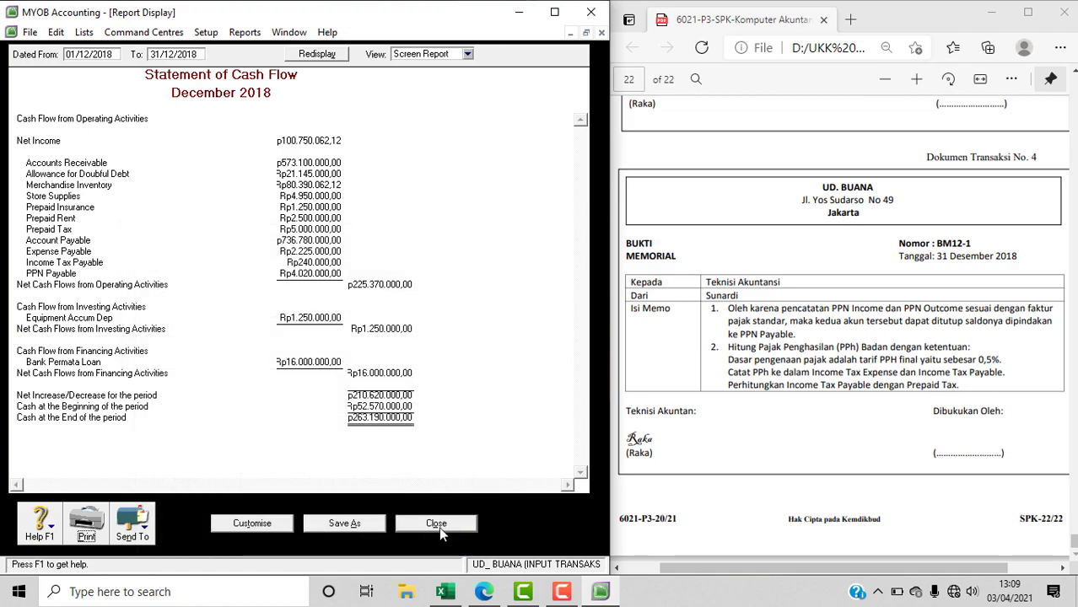
left_click(438, 526)
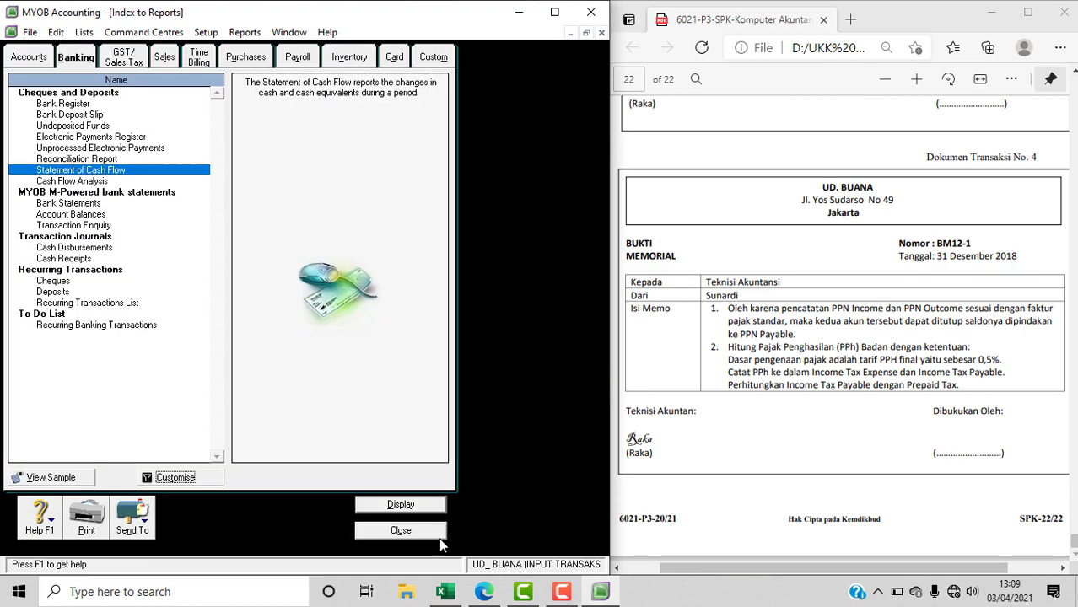
left_click(424, 541)
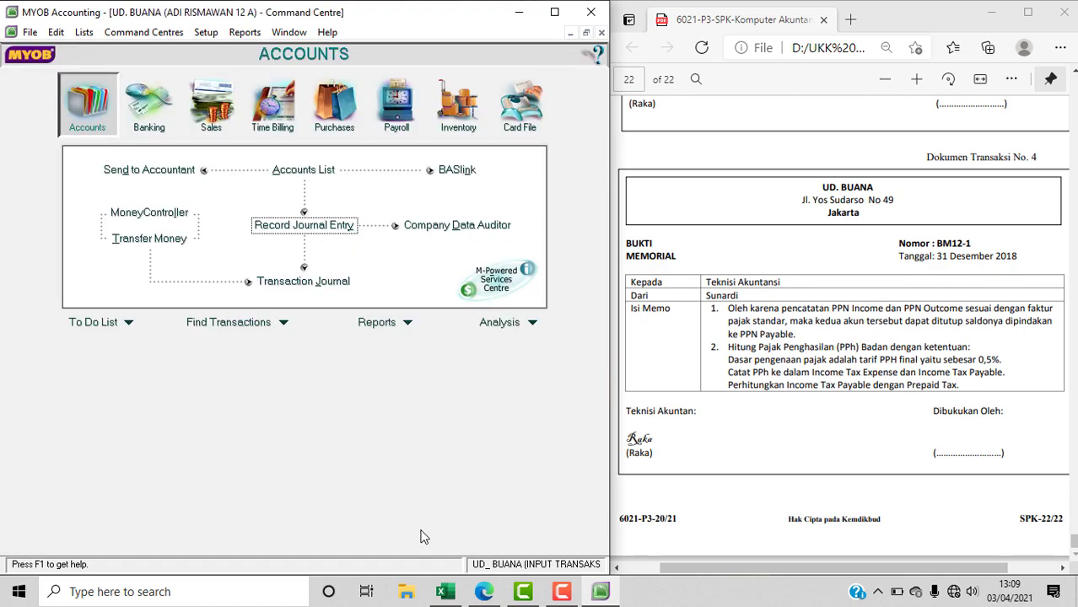